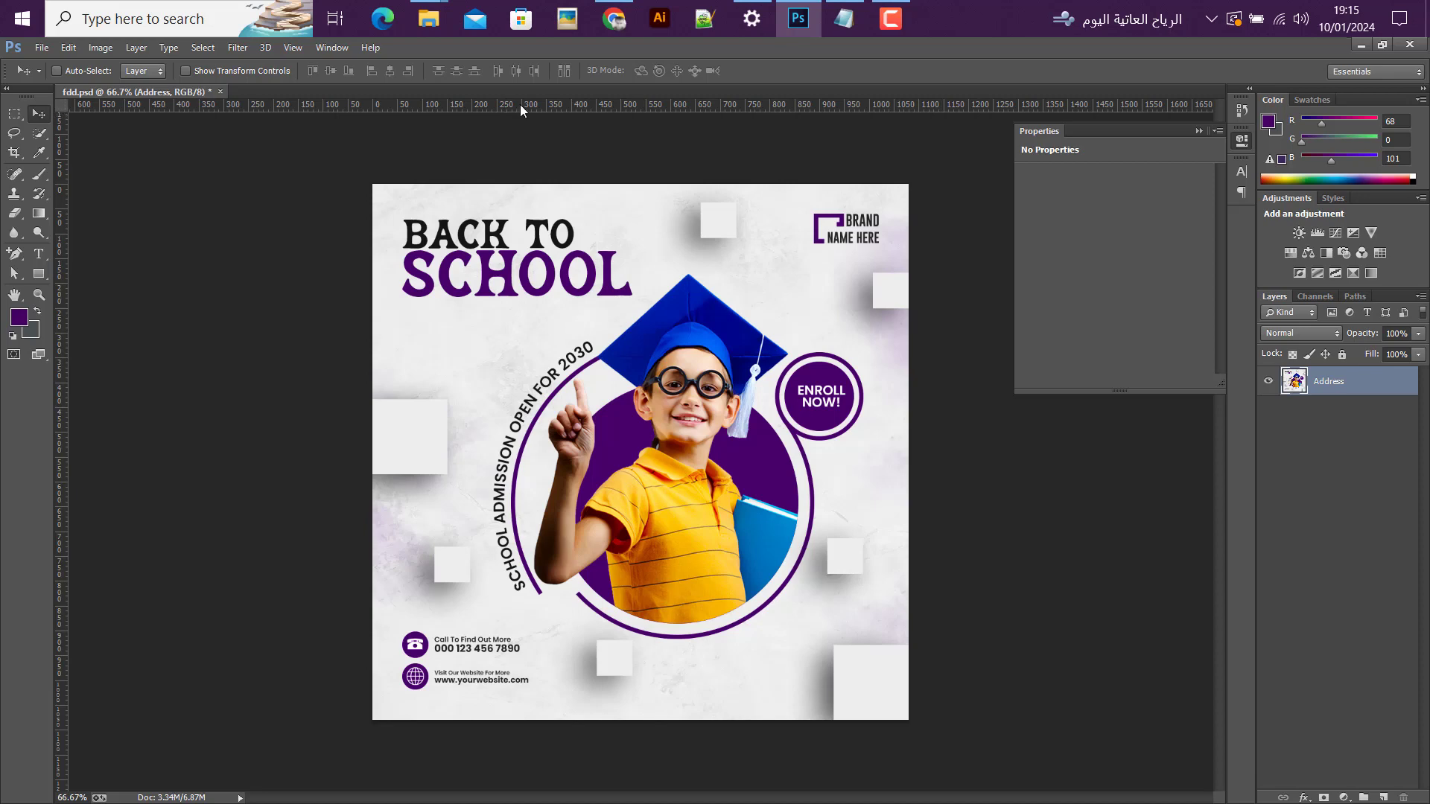
Step: Create a new 1080 x 1080 pixel RGB document at 300 pixels/inch with a white background
click(42, 47)
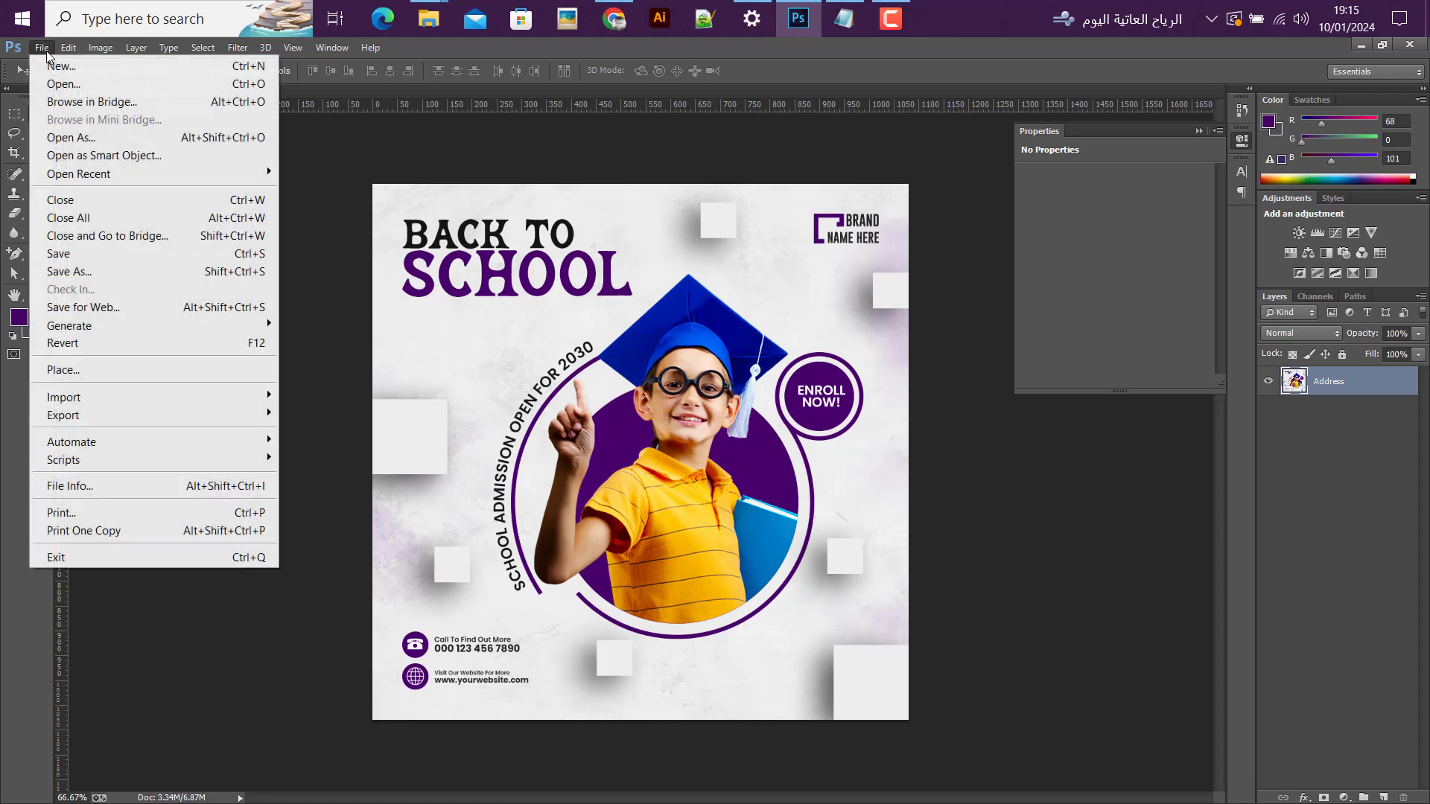
click(56, 64)
drag(693, 270, 581, 289)
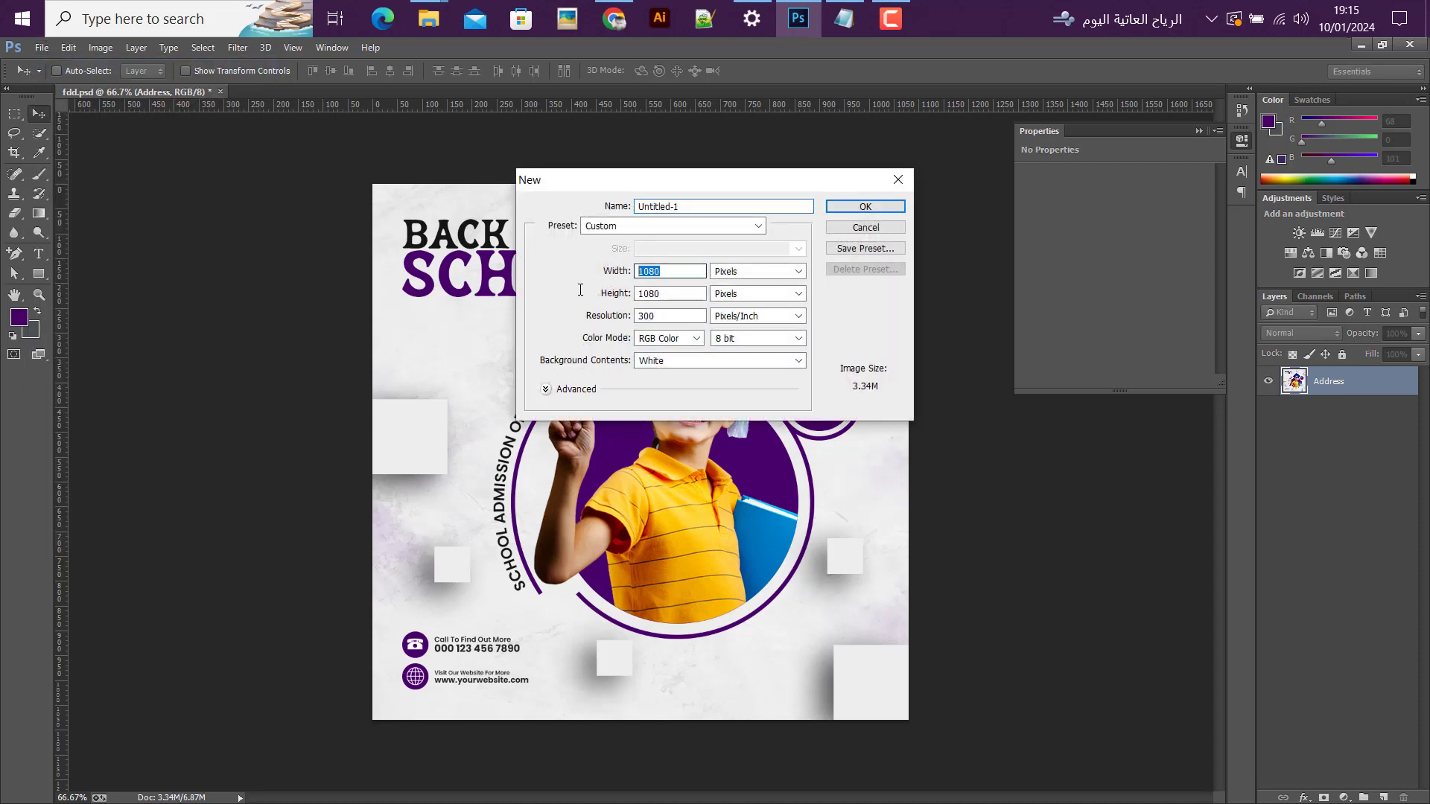
drag(678, 294, 639, 311)
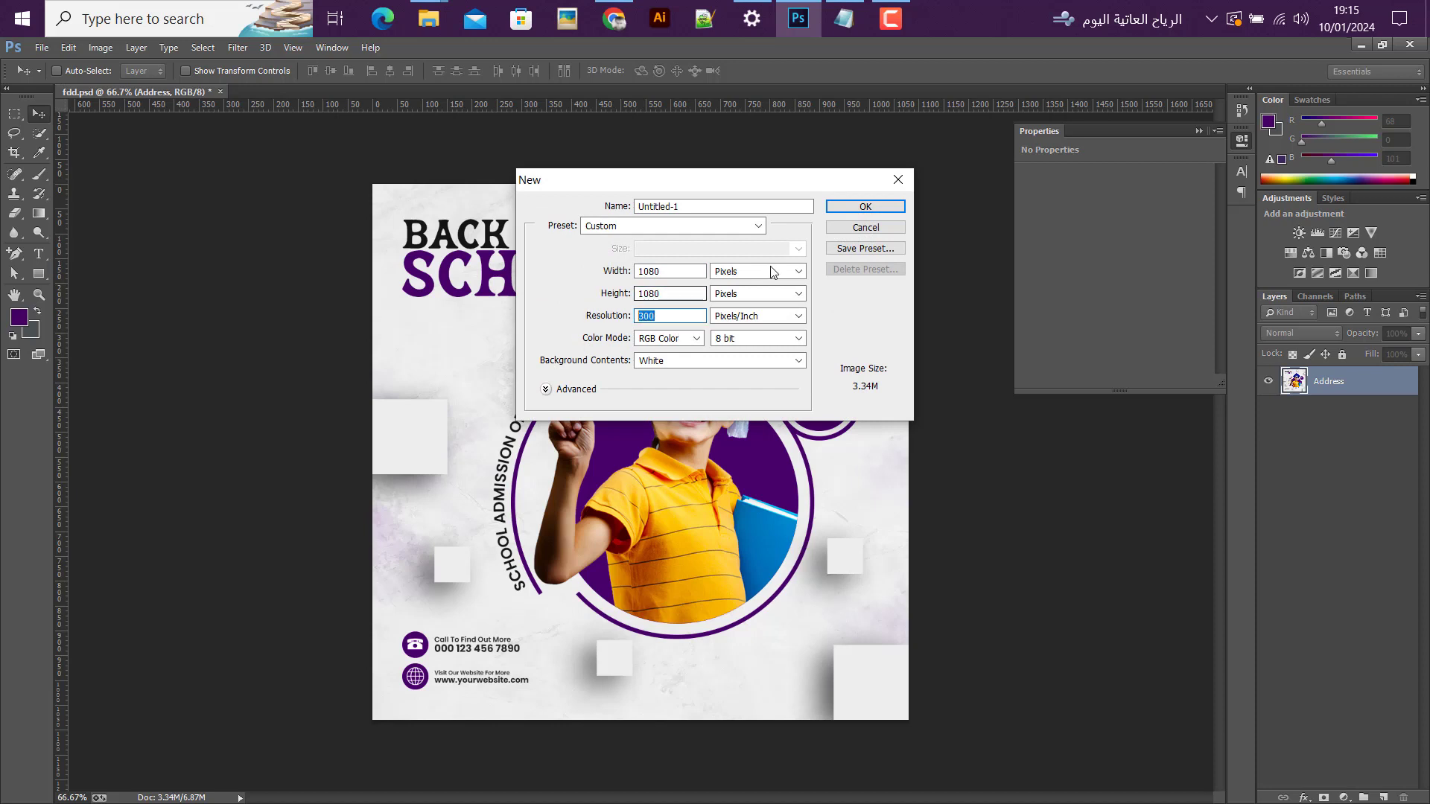
click(852, 204)
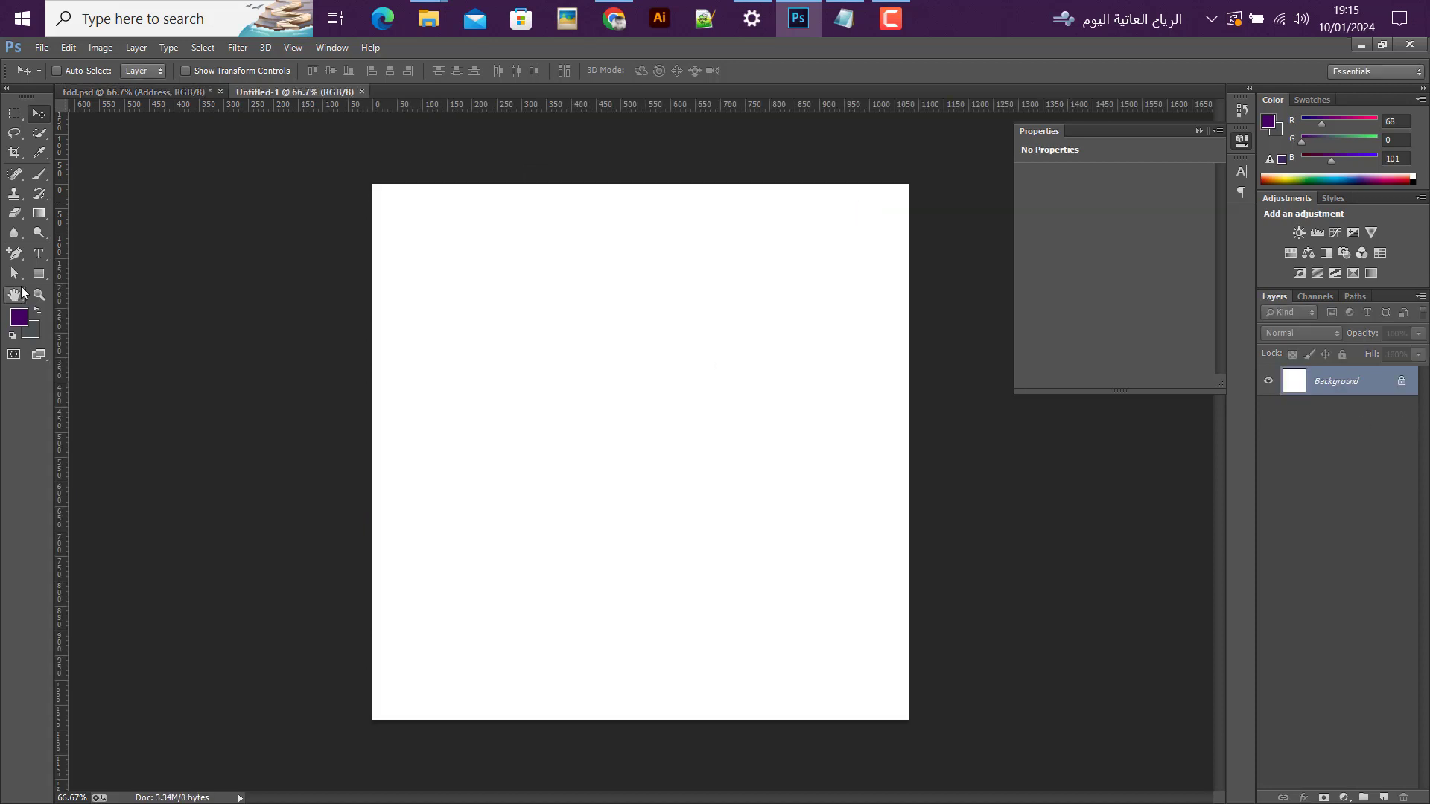
Step: Create a 50 x 50 px rectangle shape on the canvas as a margin gauge
click(39, 274)
click(689, 421)
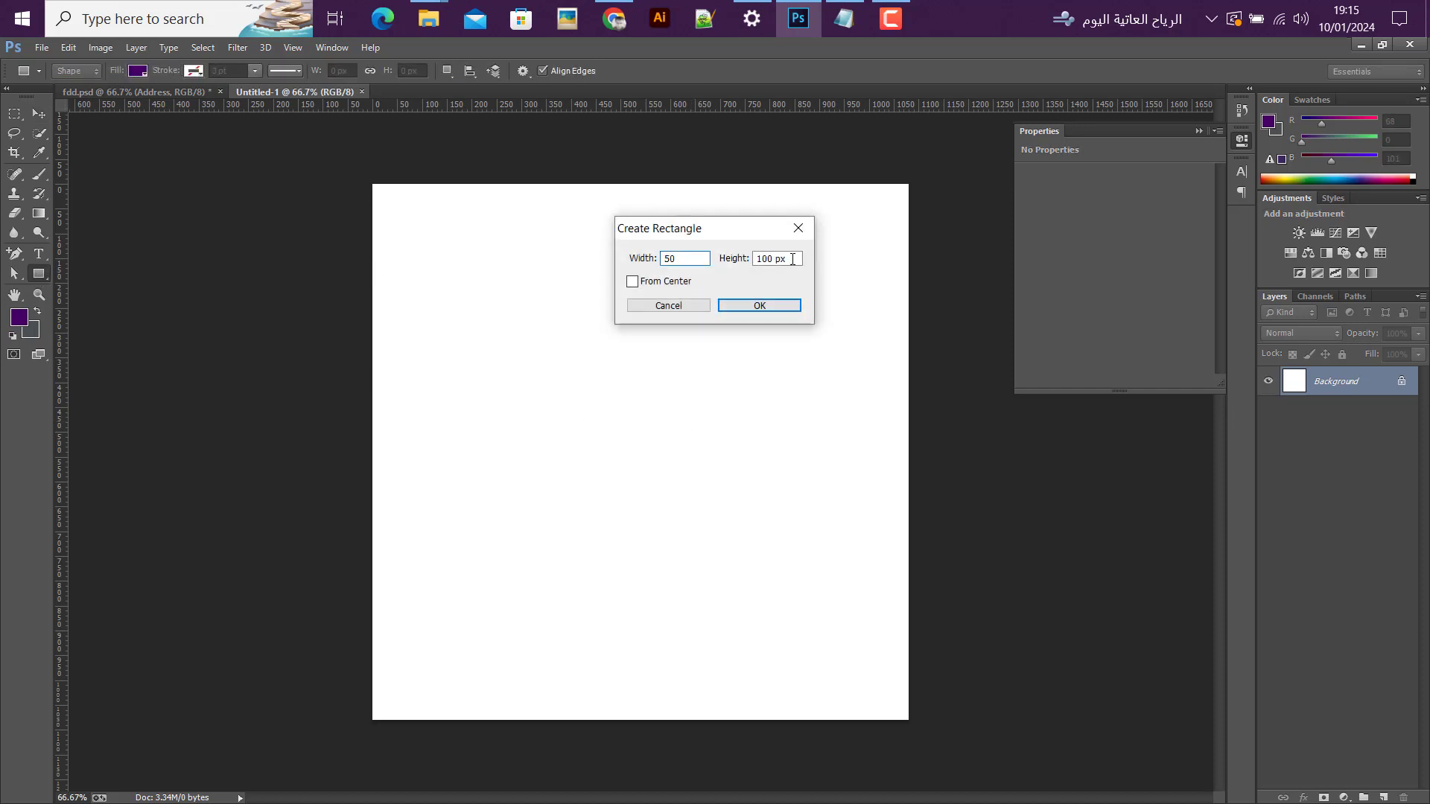
key(Tab)
key(Return)
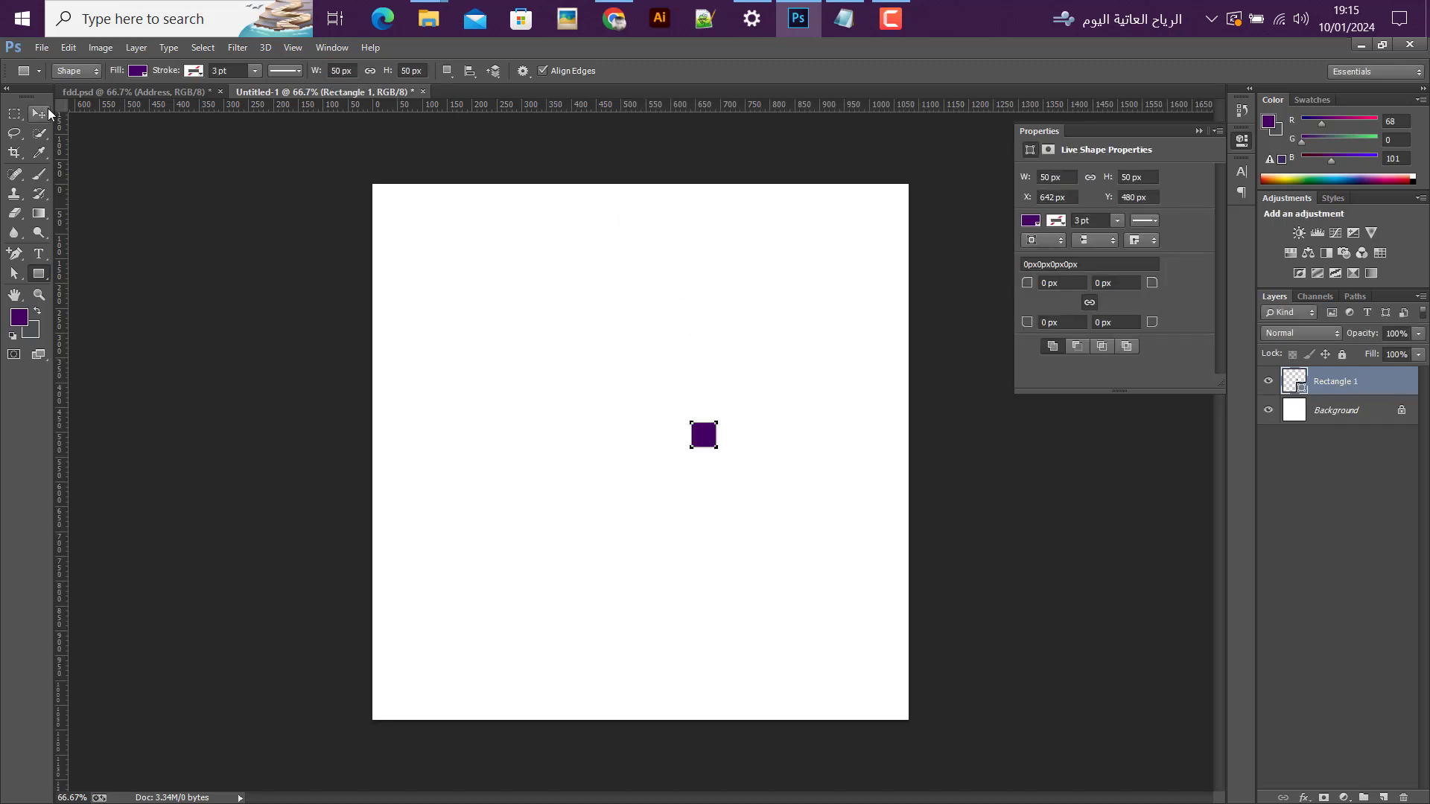
Step: Align the small square to the canvas's top-left corner and place a vertical and a horizontal guide along its inner edges
click(46, 112)
click(372, 71)
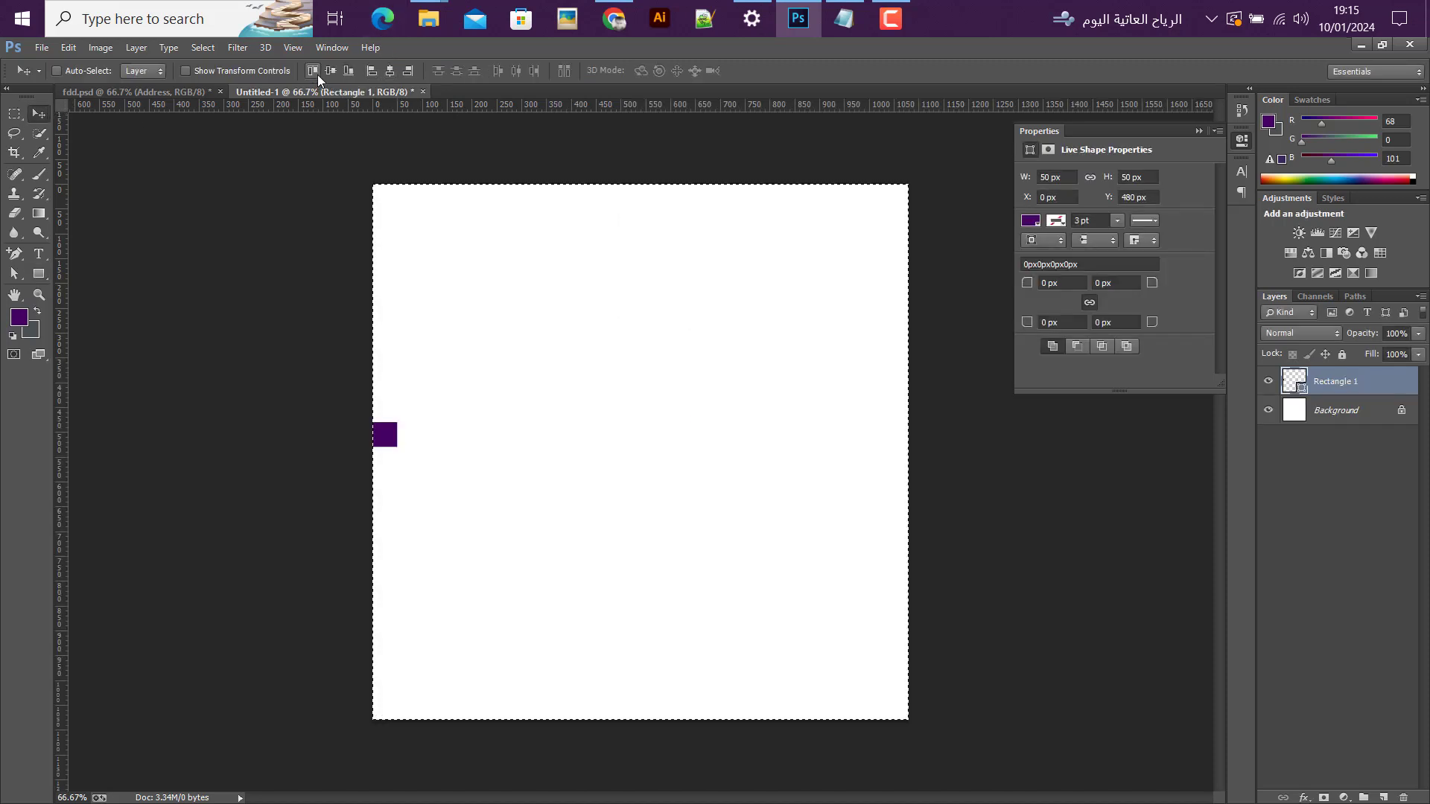
click(312, 71)
drag(65, 369, 397, 321)
drag(494, 112, 494, 208)
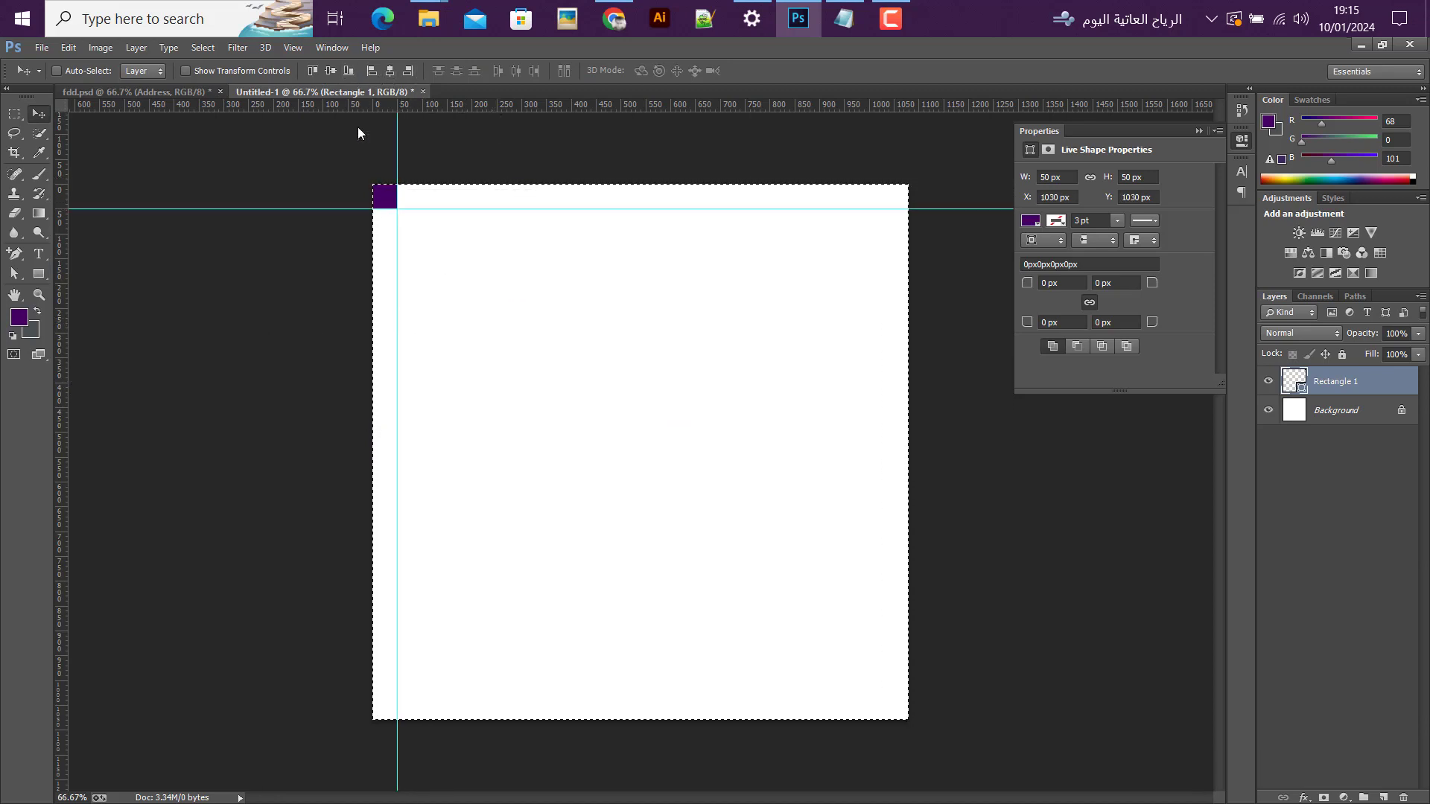
Step: Place guides 50 px inside the canvas's right and bottom edges using the square in the bottom-right corner, and delete the square
drag(64, 513, 883, 594)
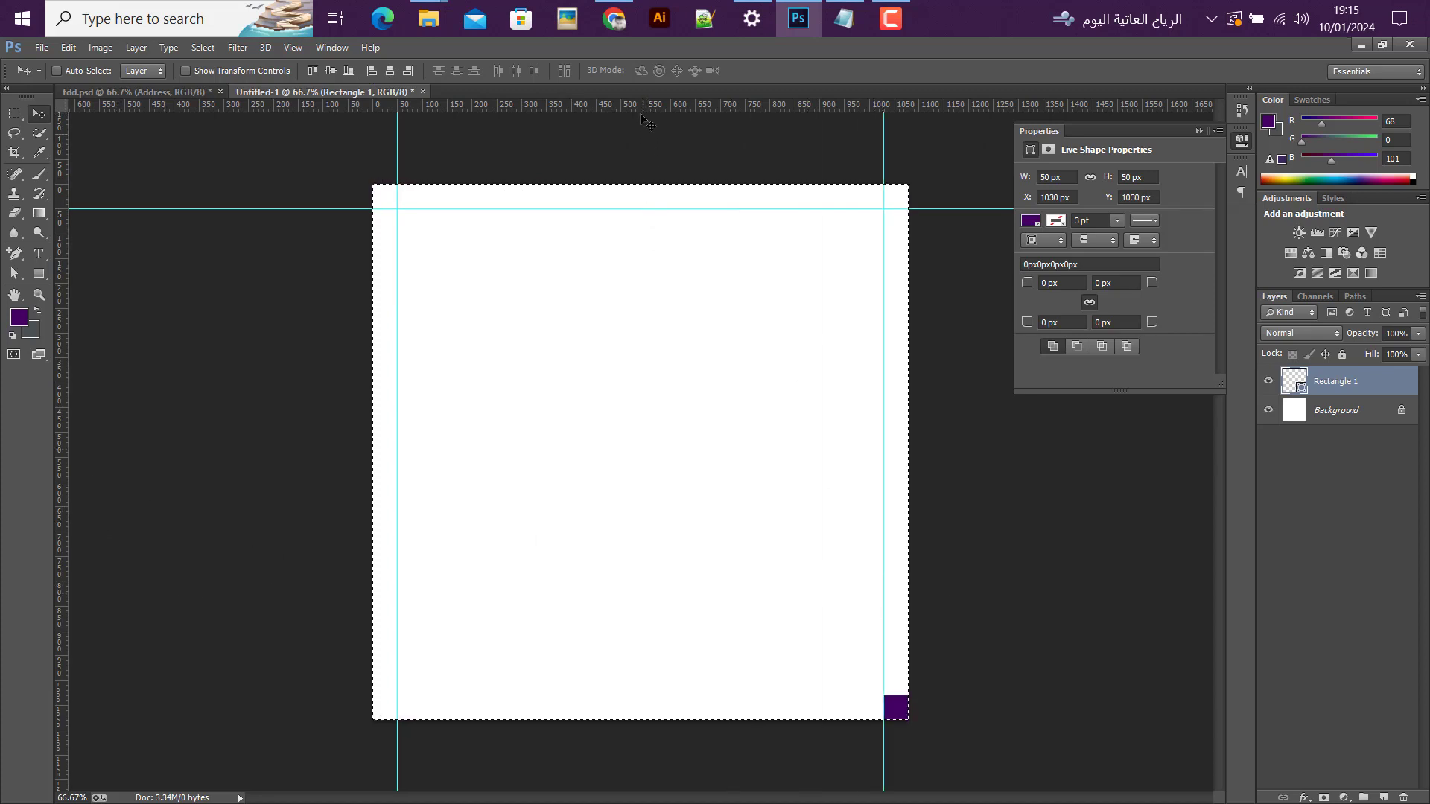
drag(643, 97, 656, 694)
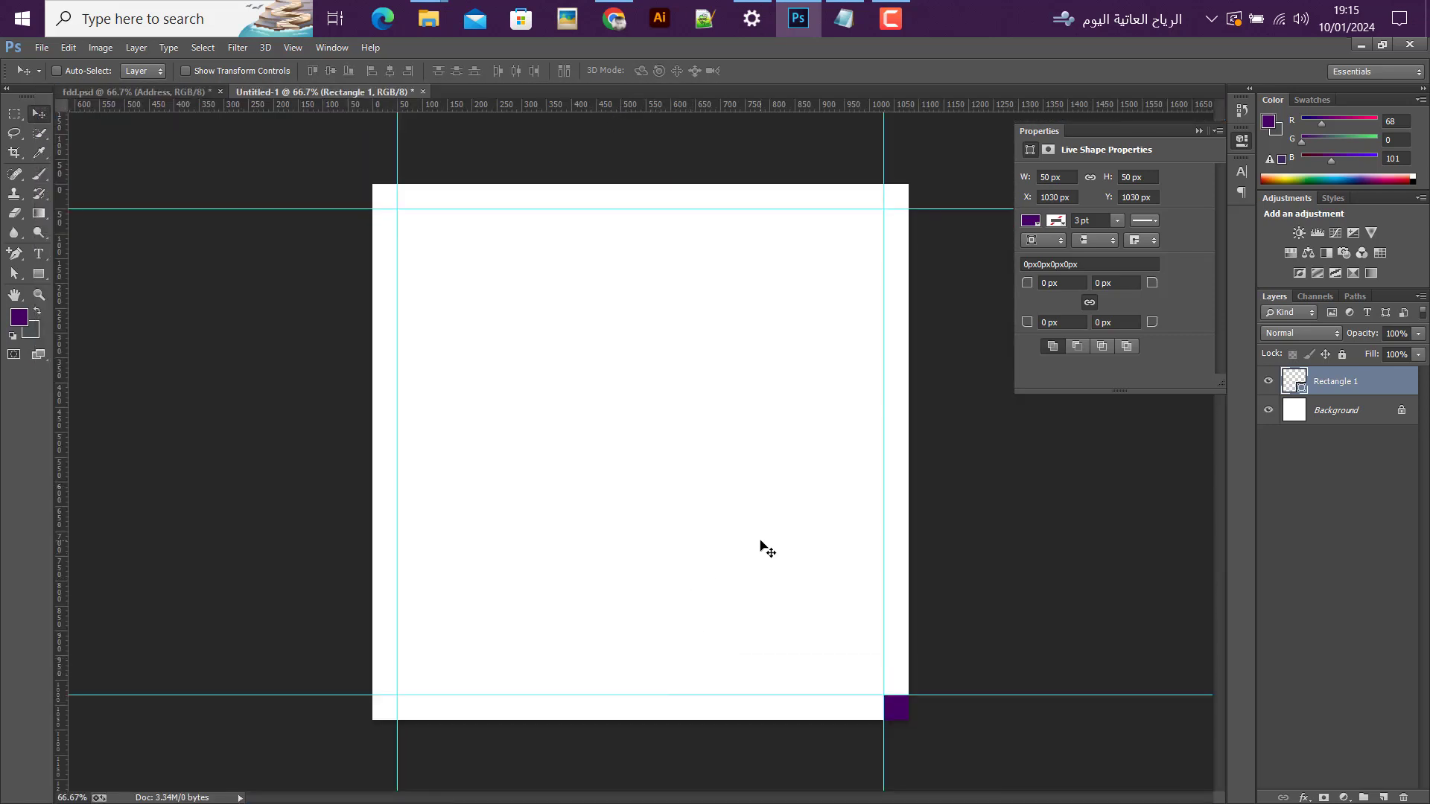
key(Delete)
Step: Draw a purple circle about 509 px in diameter and centre it horizontally, slightly below the canvas's middle
click(38, 274)
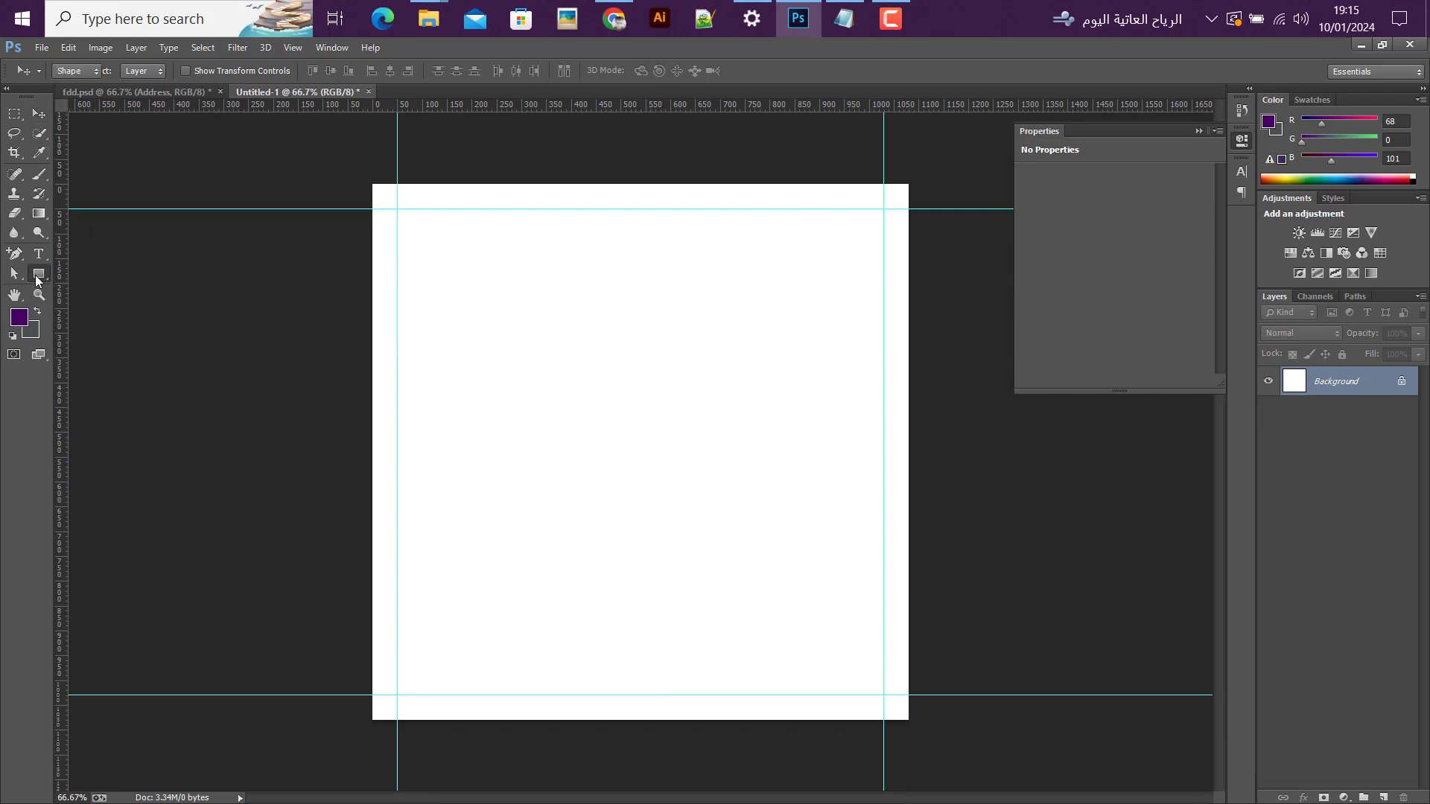
click(78, 300)
drag(559, 374, 804, 770)
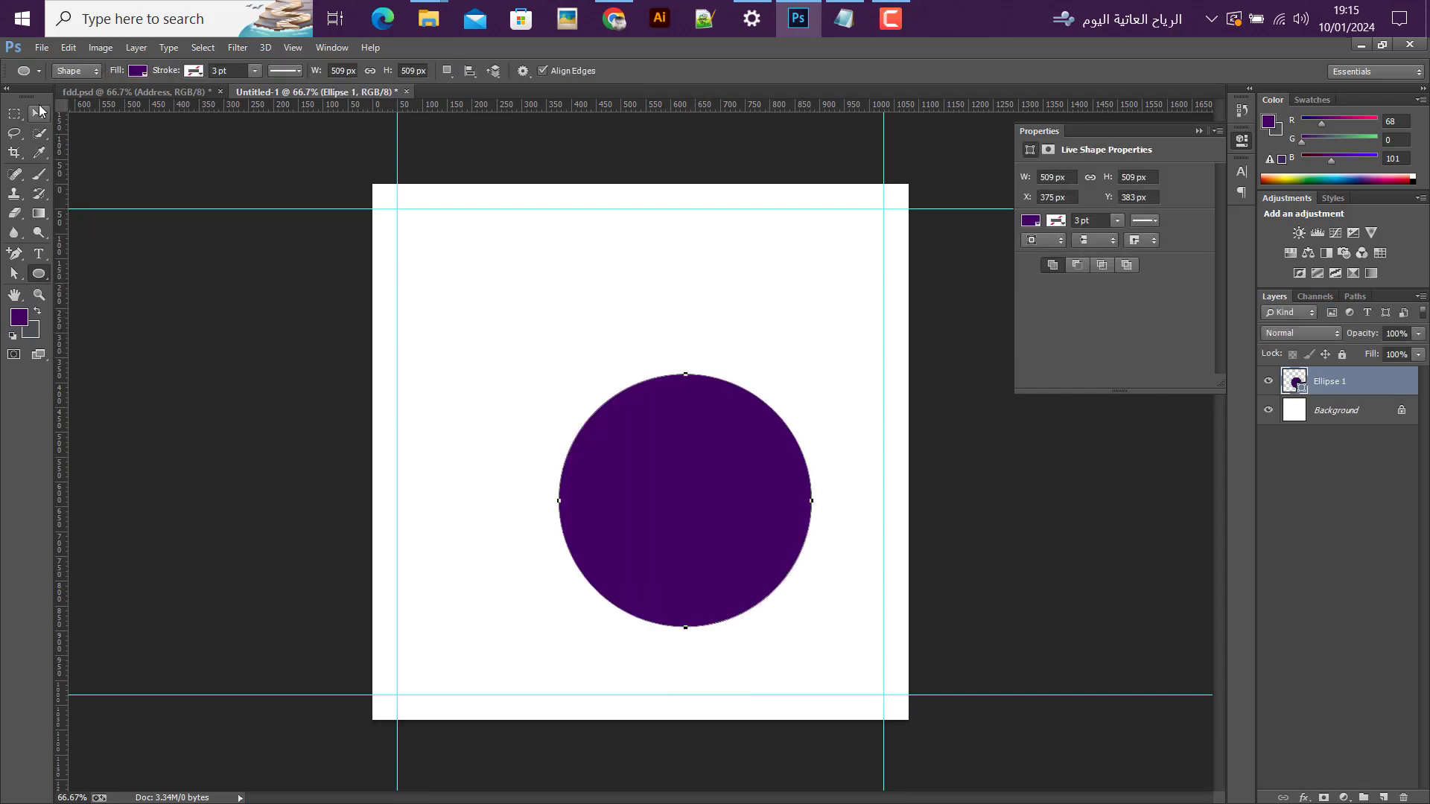
click(39, 113)
drag(659, 516, 614, 502)
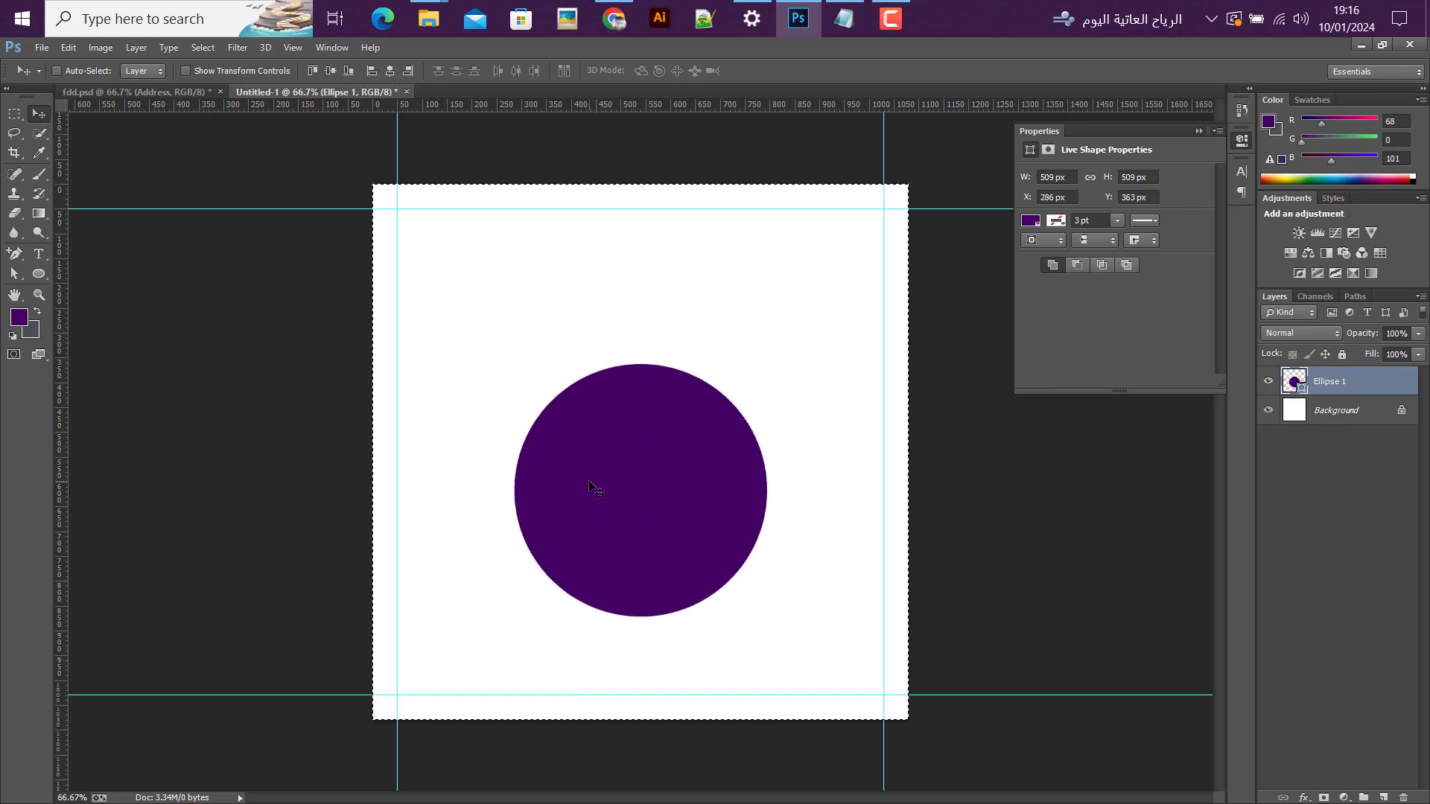
drag(674, 526, 672, 502)
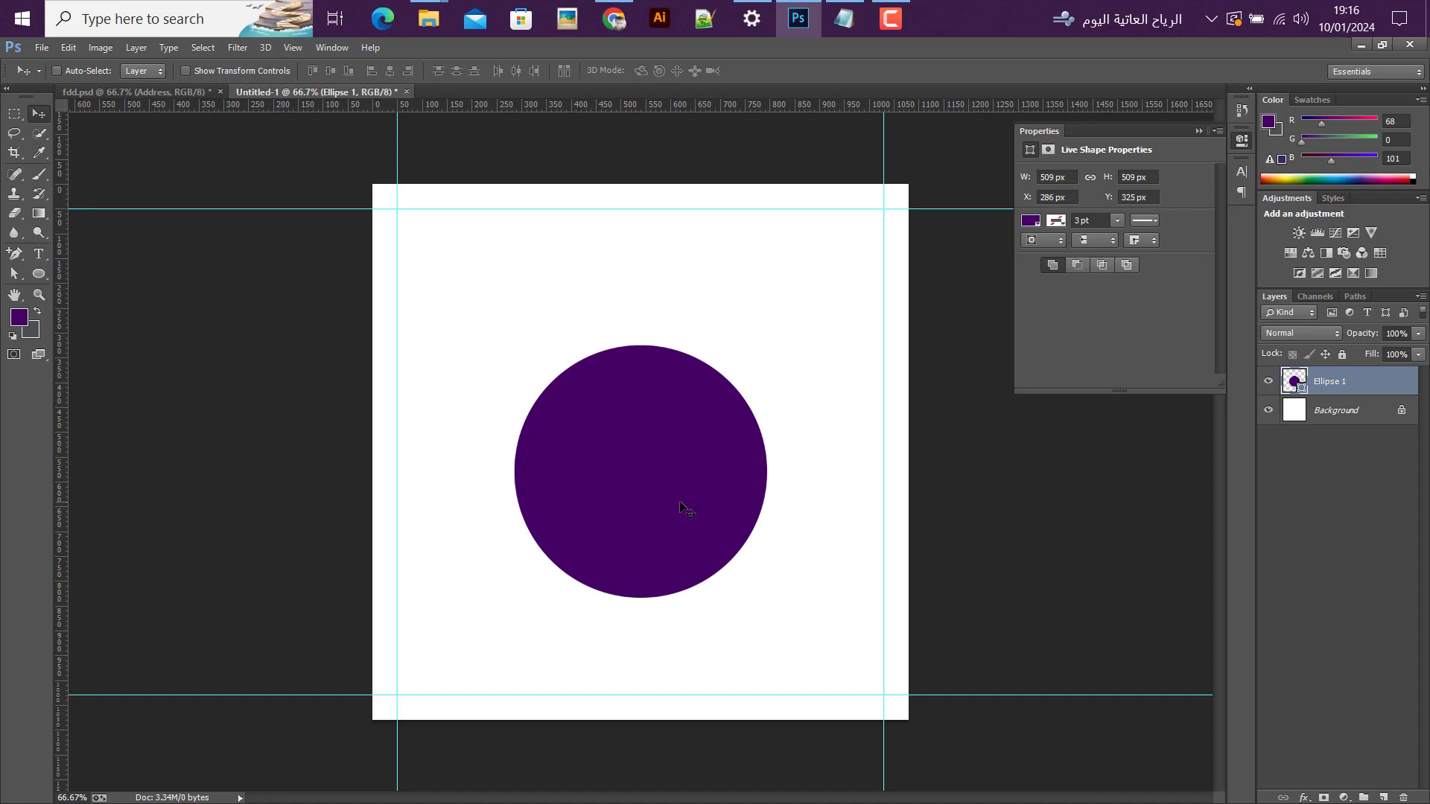
Step: Place the image school boy.png into the document at its default size
click(42, 47)
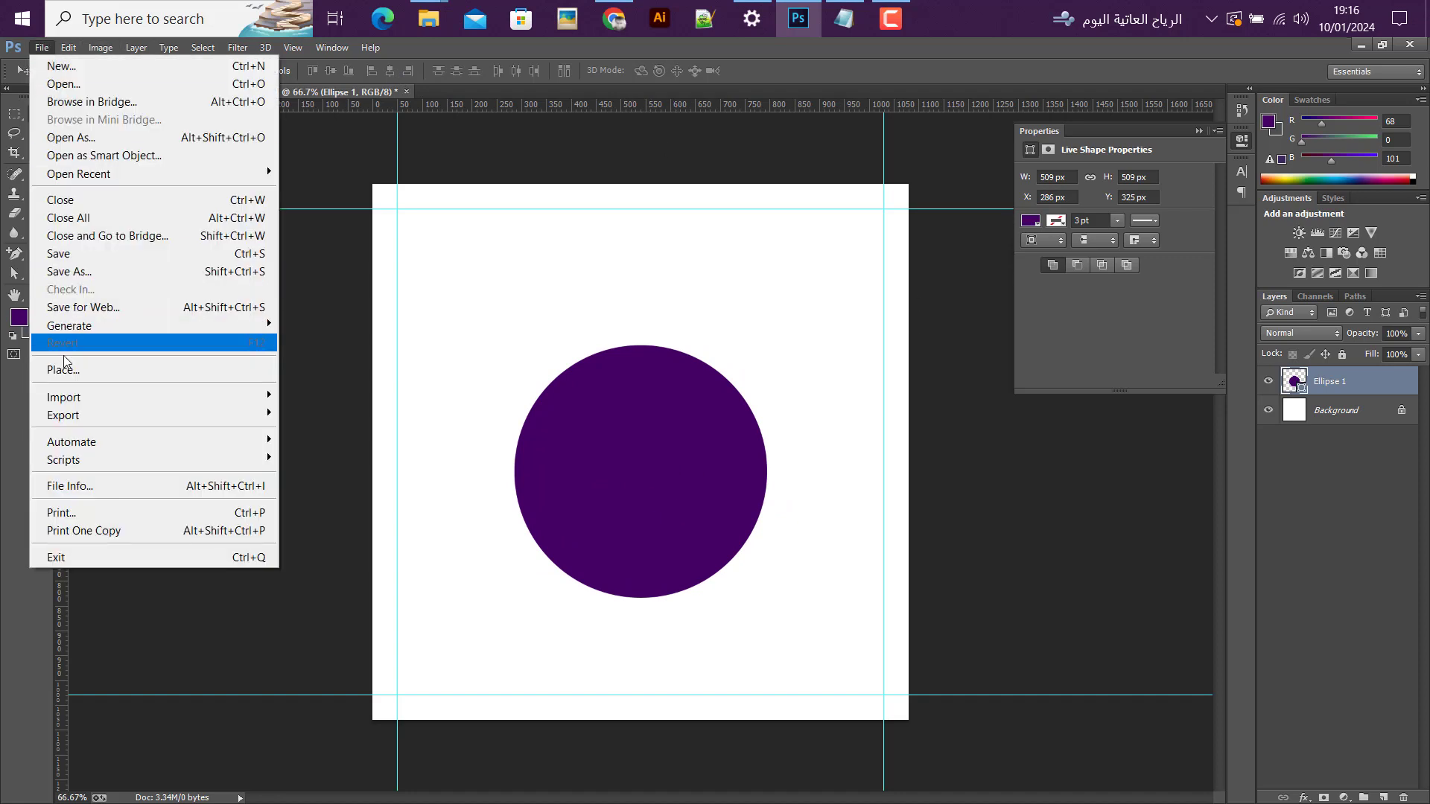
click(158, 368)
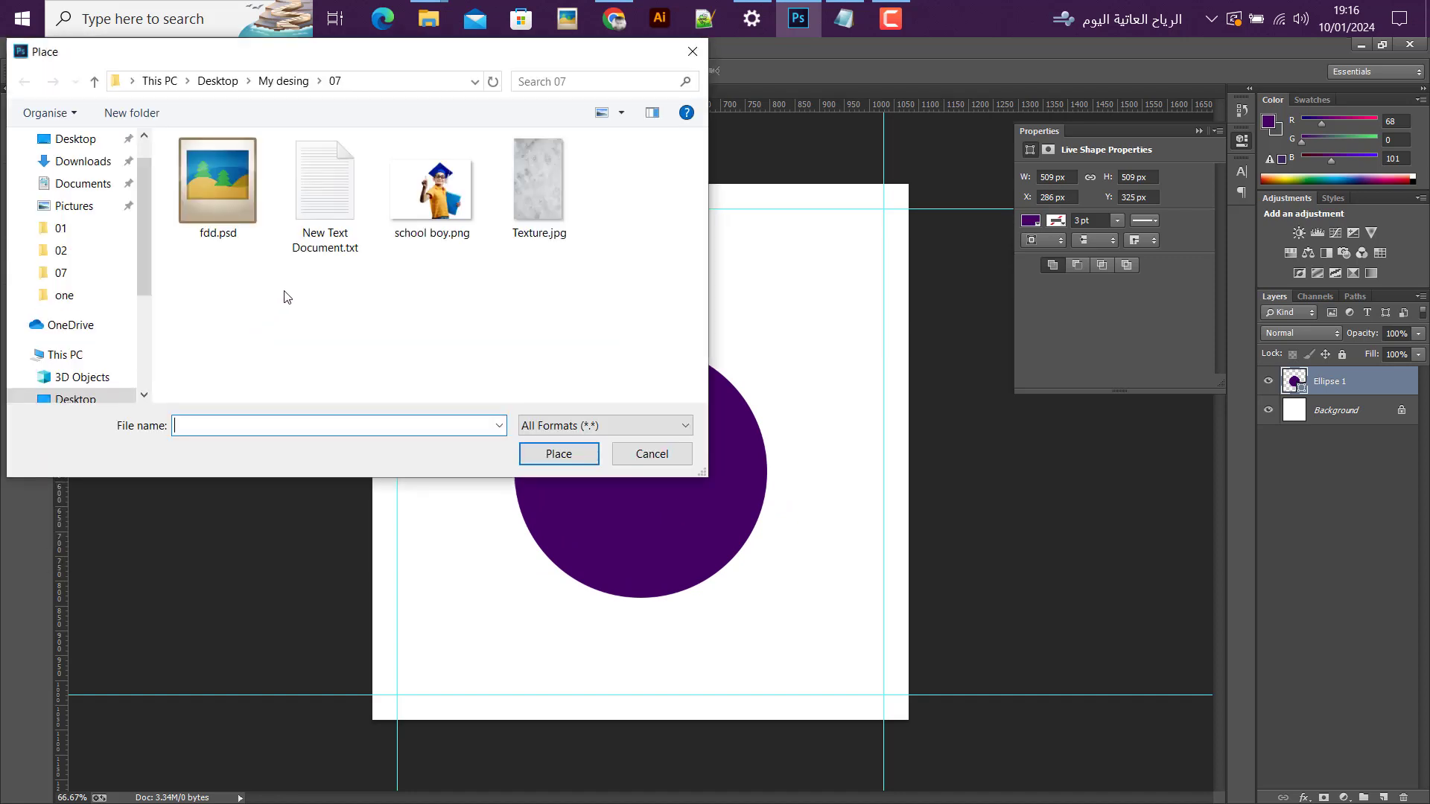
click(417, 182)
click(555, 453)
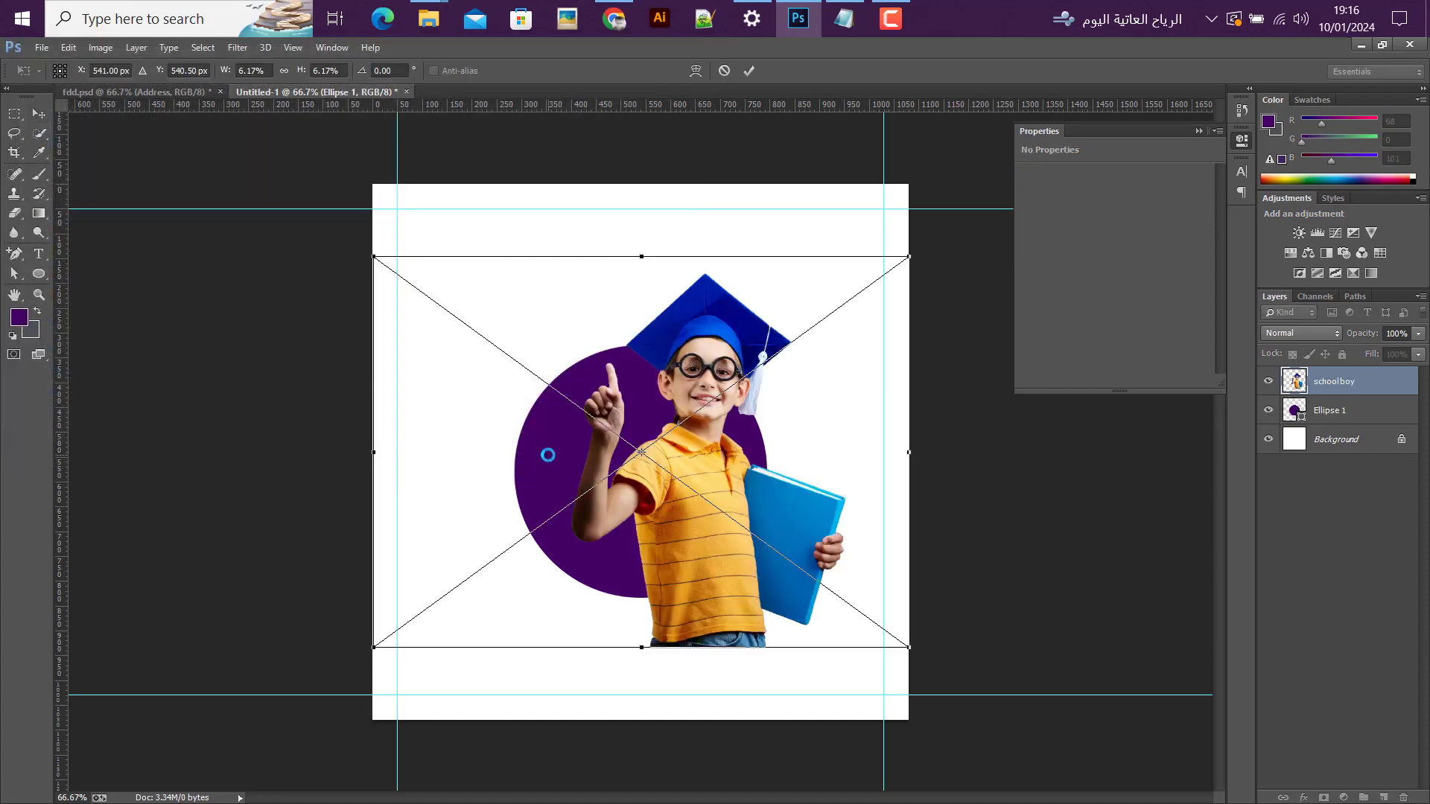
click(750, 71)
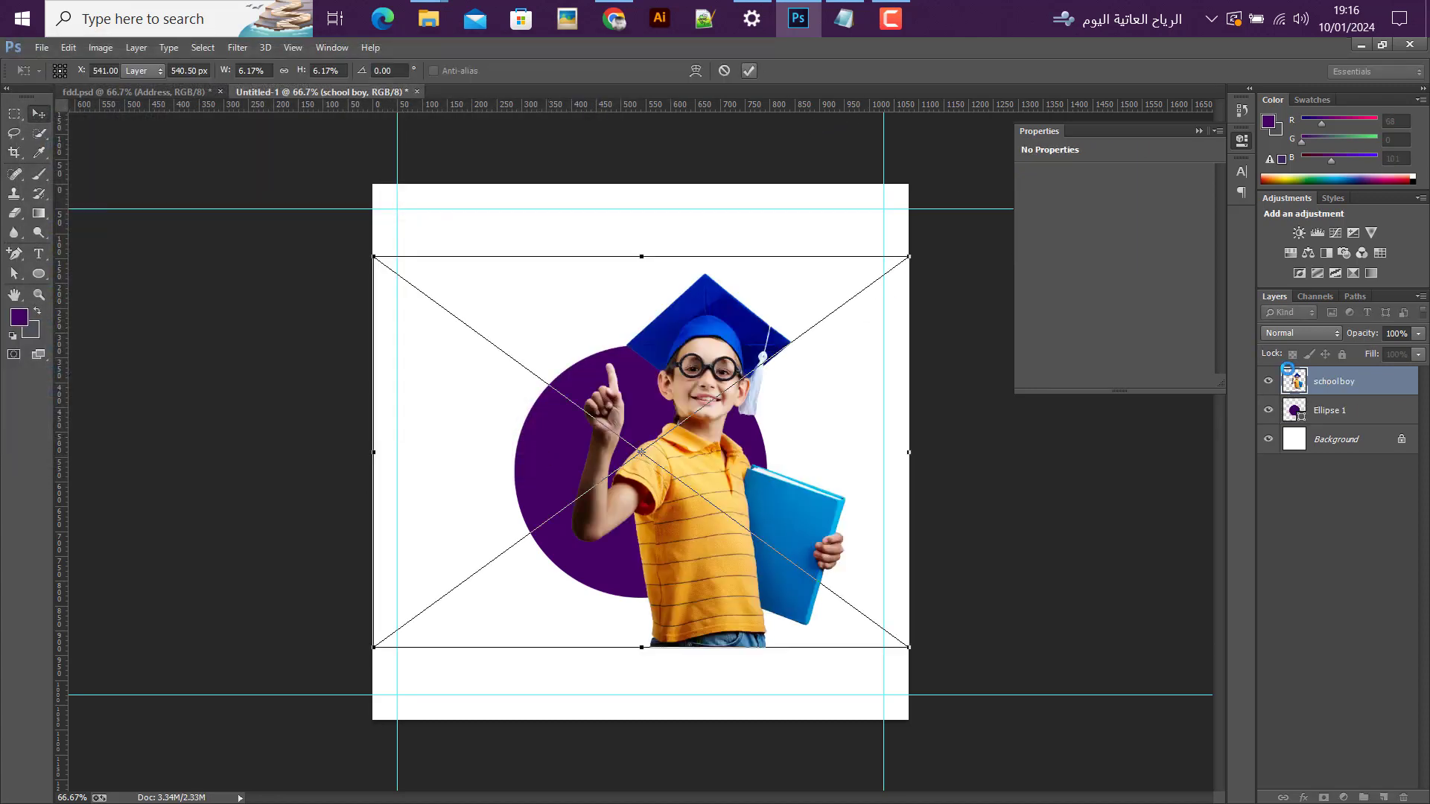
Step: Rasterize the school boy layer and convert it back to a smart object
right_click(1329, 384)
click(1052, 322)
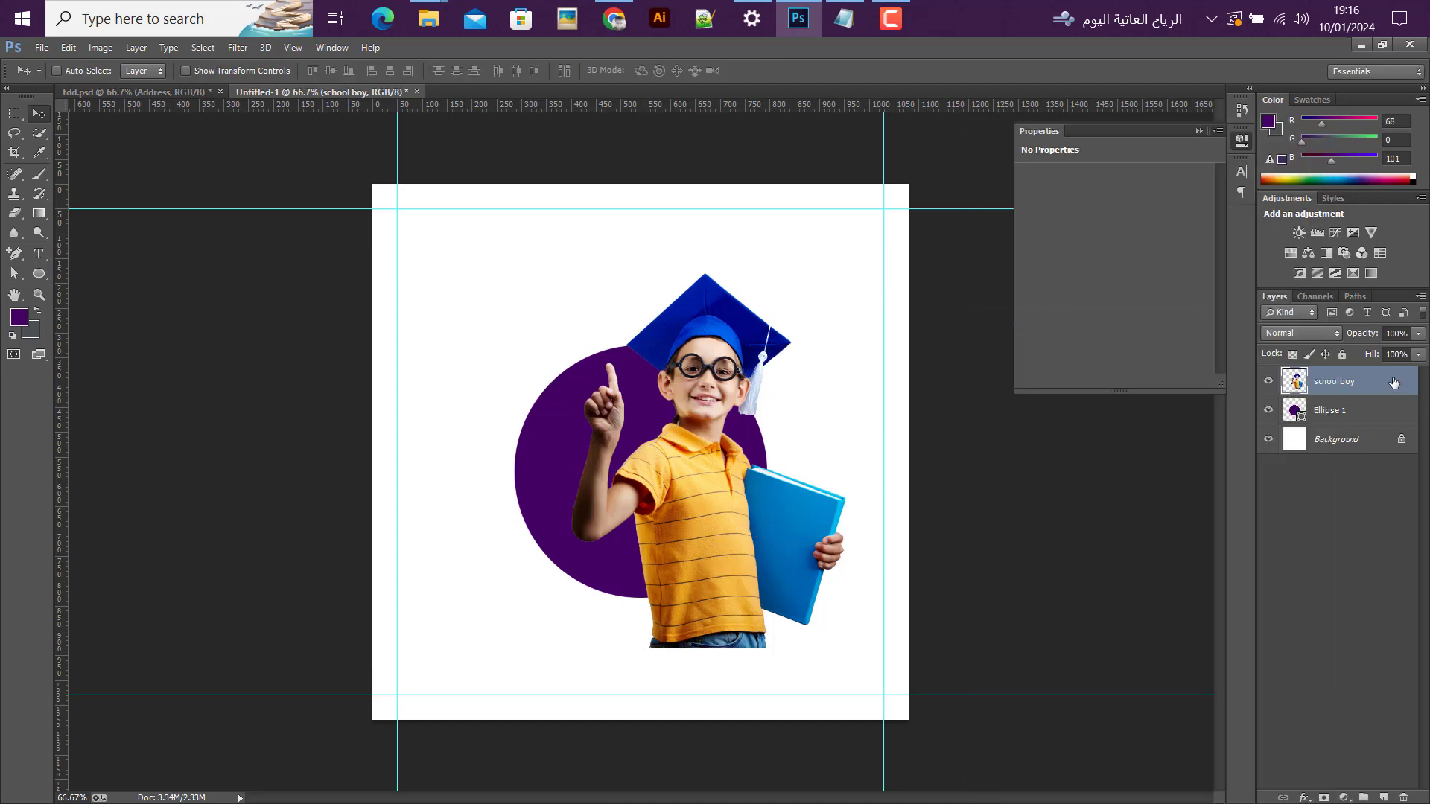
right_click(1394, 383)
click(1095, 266)
Step: Move the boy over the purple circle and scale him up to about 126%, with the cap reaching the upper guide
drag(744, 470, 705, 457)
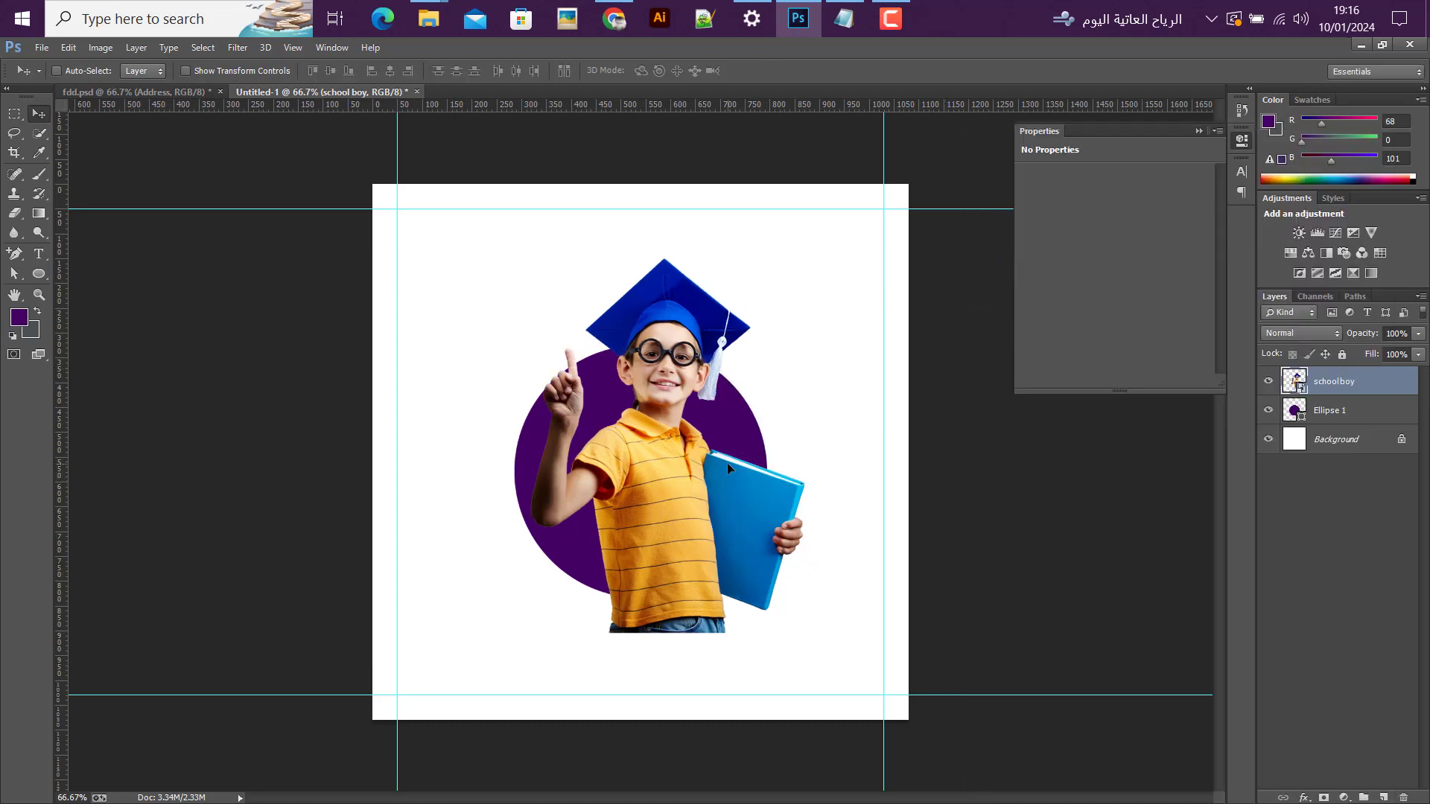
key(ctrl+t)
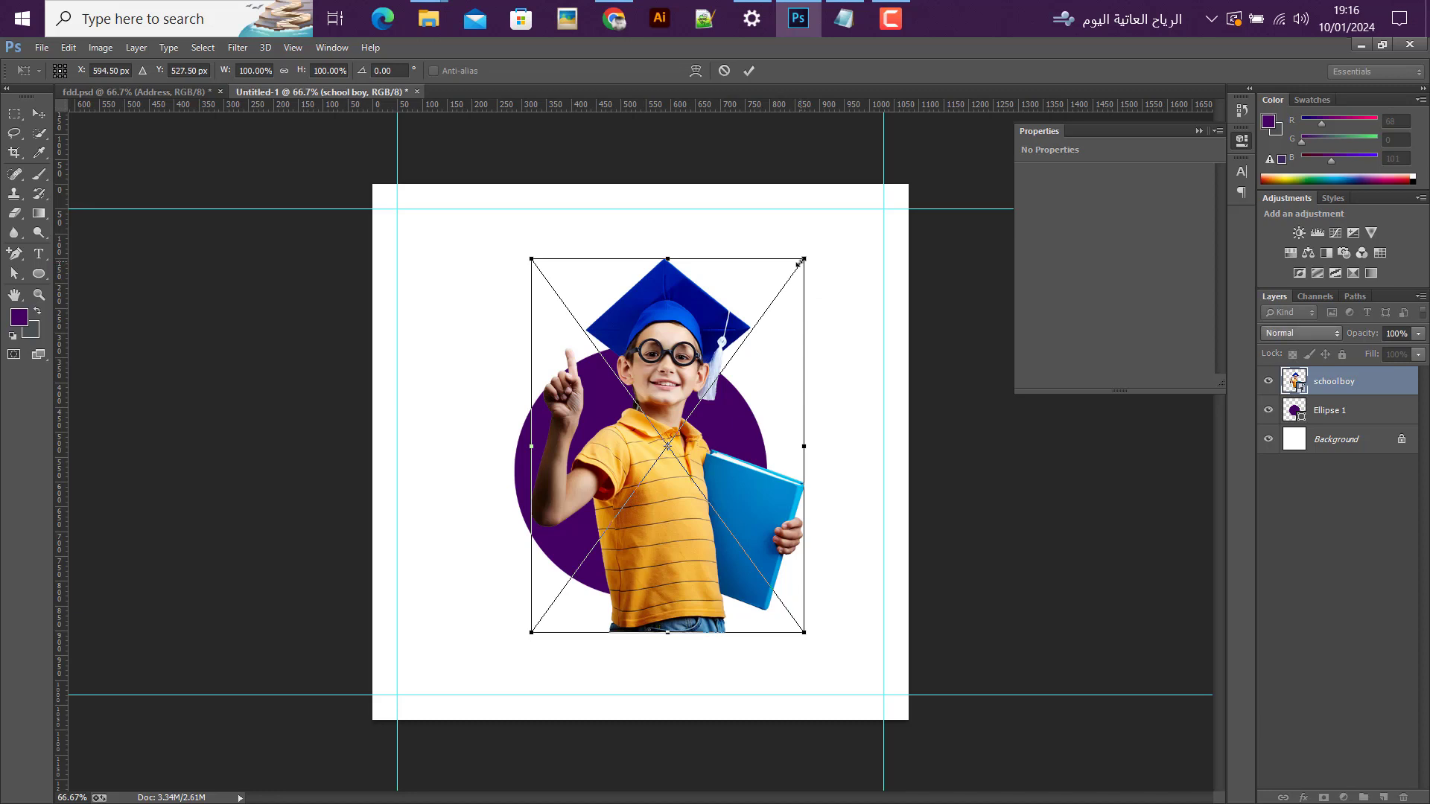
drag(803, 262, 837, 209)
drag(635, 503, 628, 513)
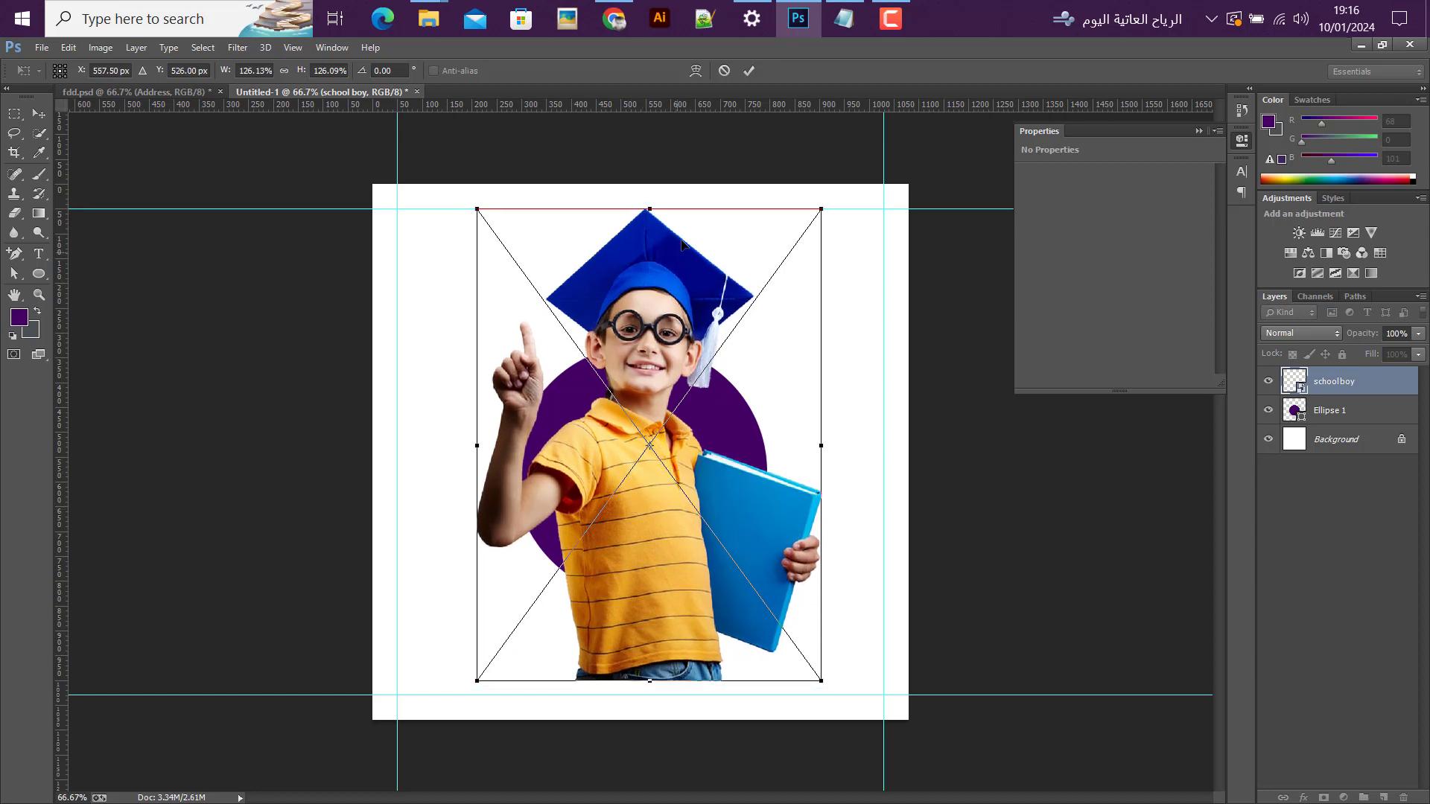
click(747, 74)
Step: Add a layer mask to the school boy layer and load the Ellipse 1 outline as a selection
click(1306, 417)
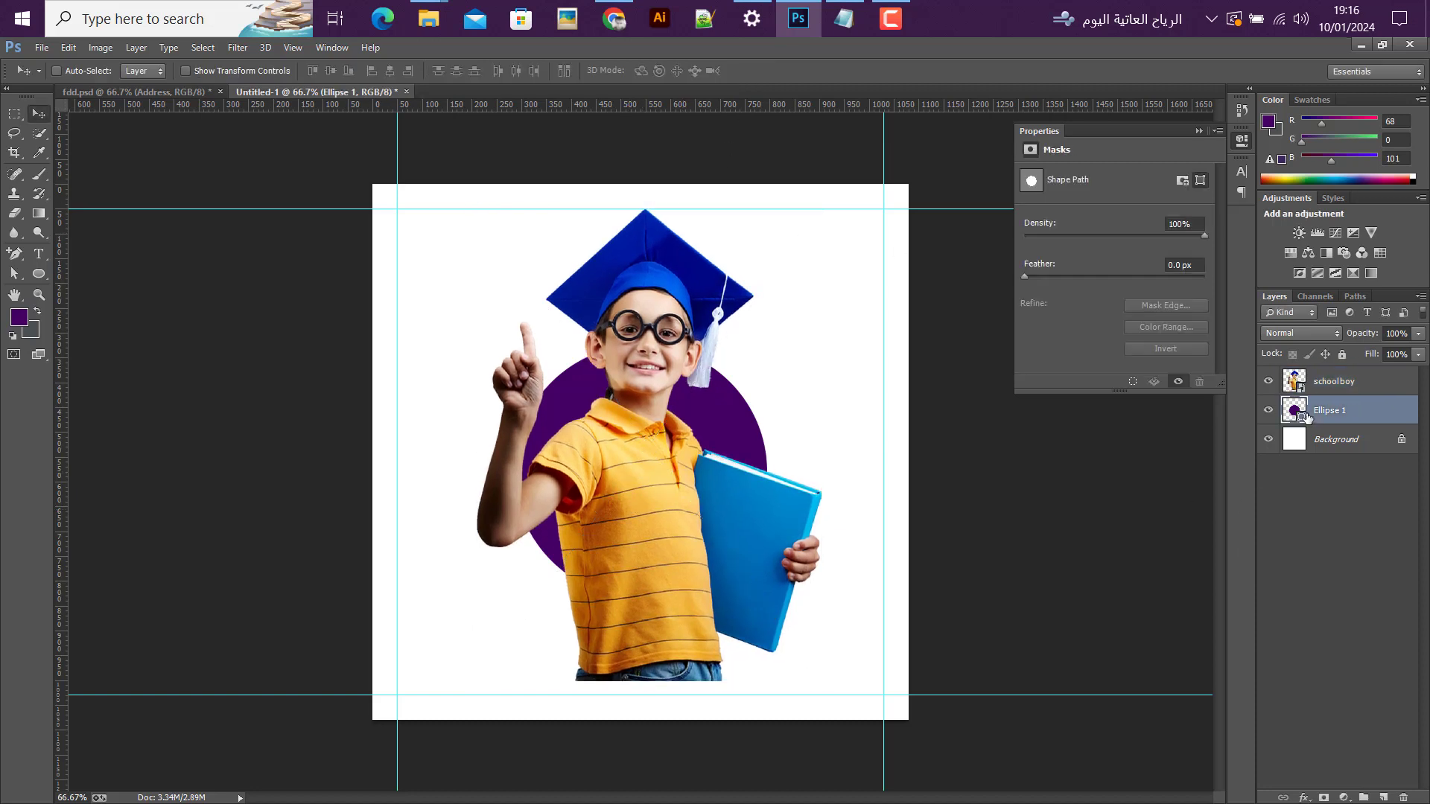
click(1331, 383)
click(1325, 797)
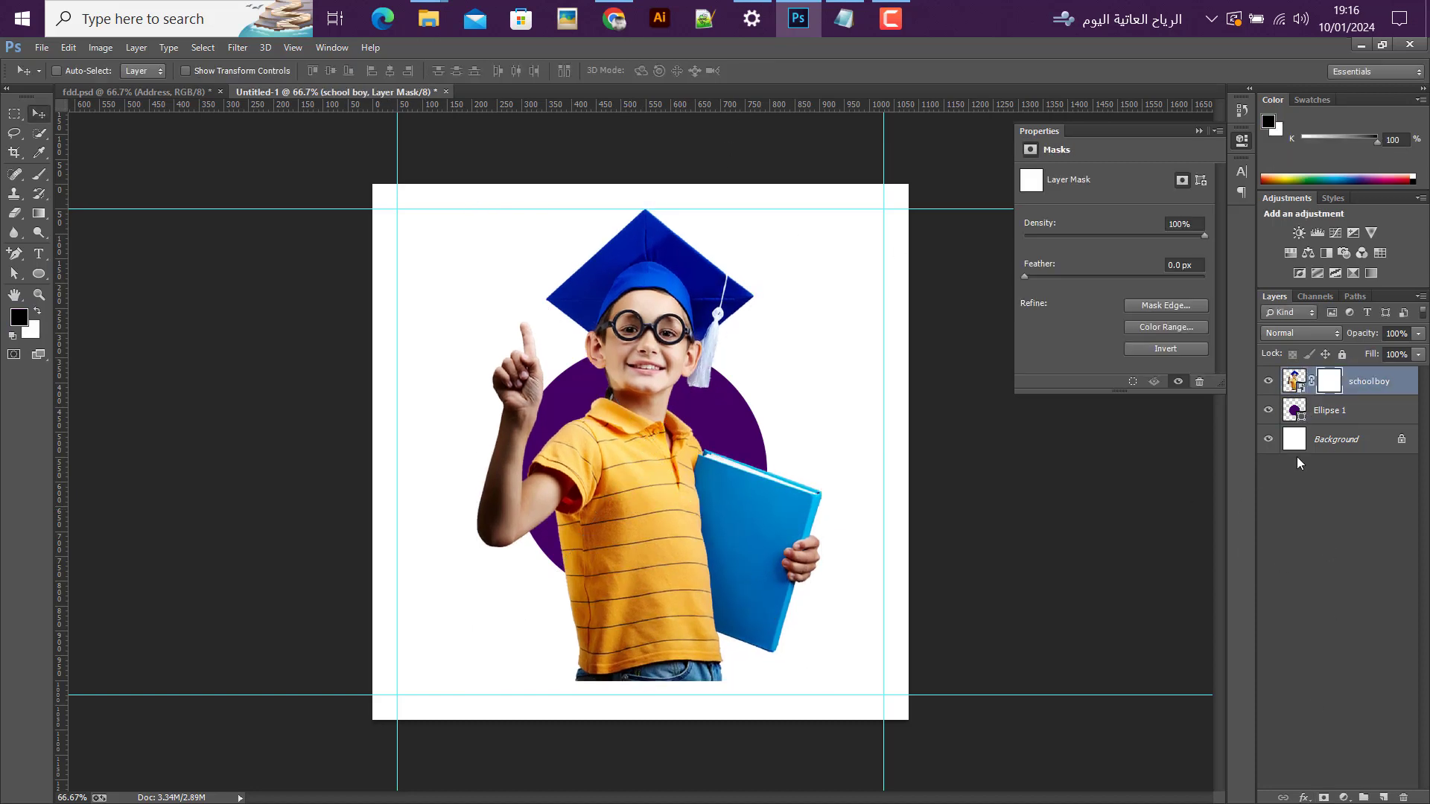
ctrl+click(1292, 410)
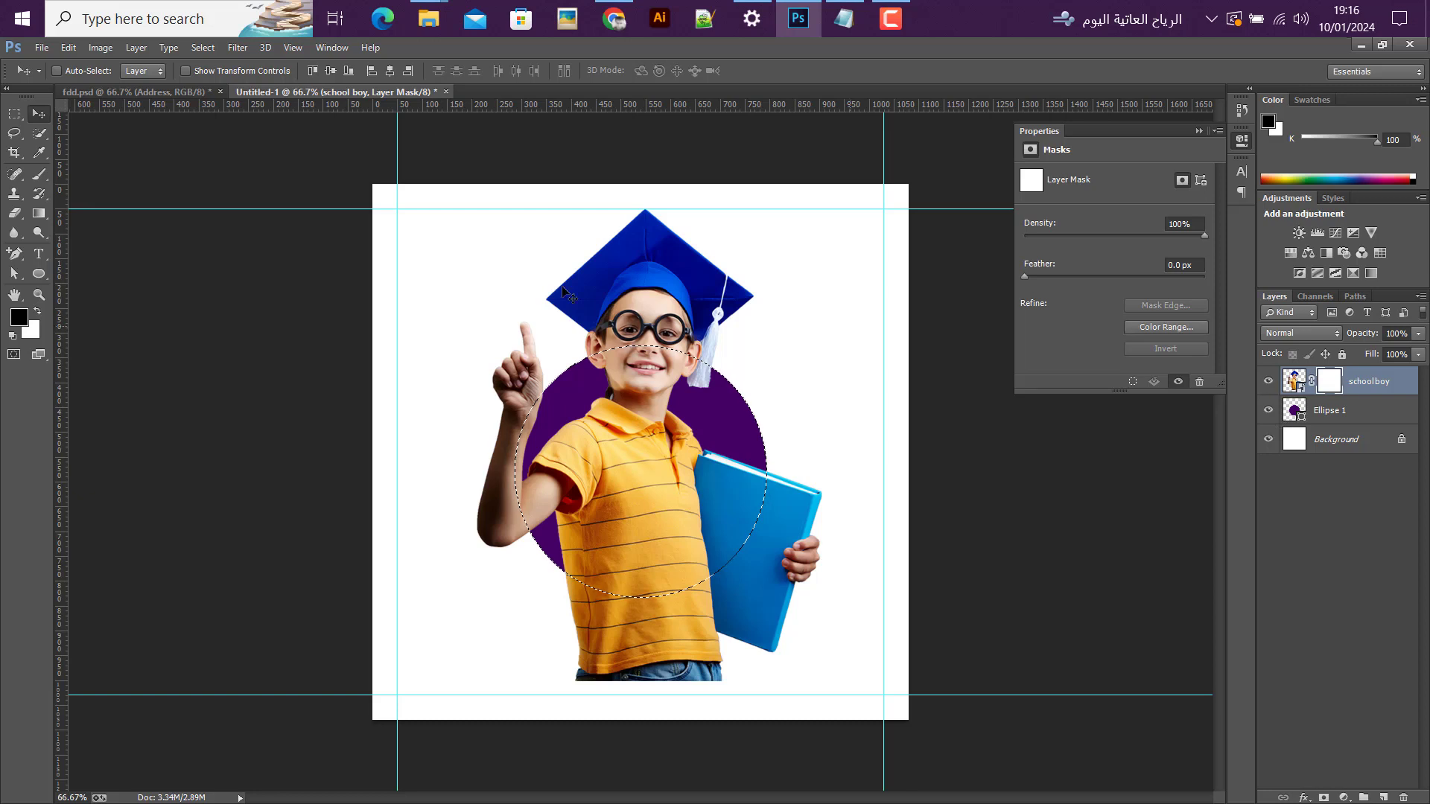
Step: Set up the Brush tool with a round tip and reduce its size to 150 px
click(39, 173)
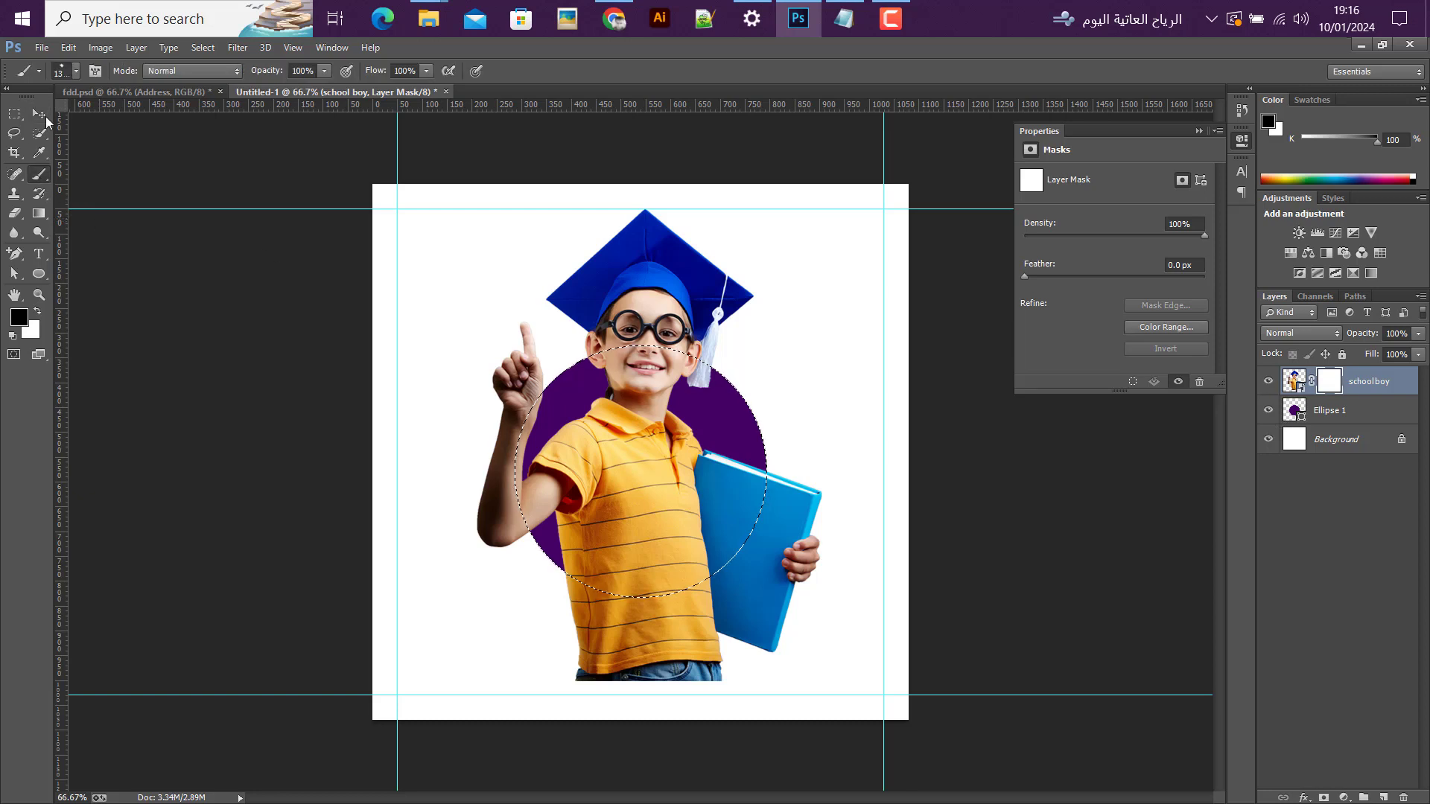
click(66, 74)
scroll(110, 198, down, 5)
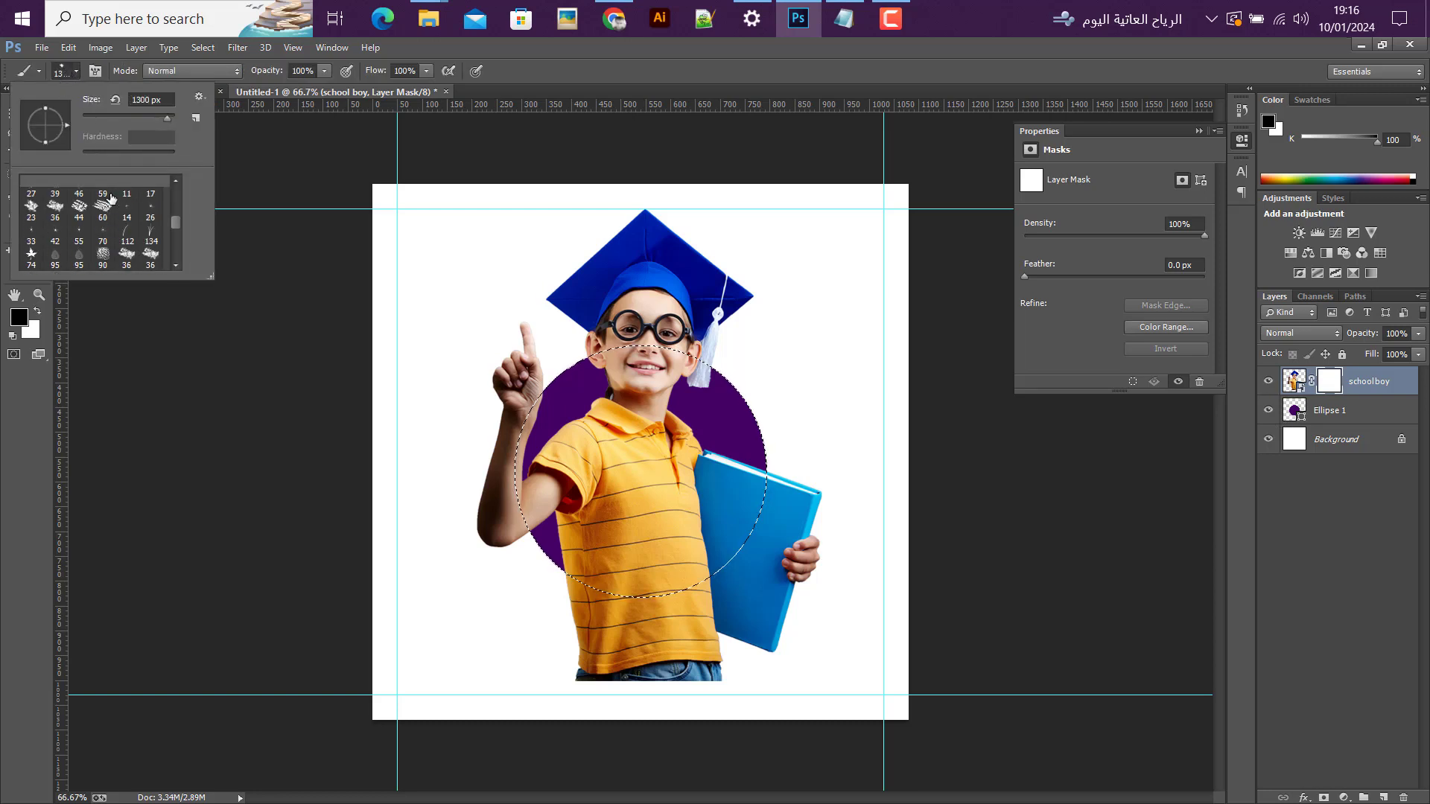
scroll(110, 197, up, 5)
click(143, 193)
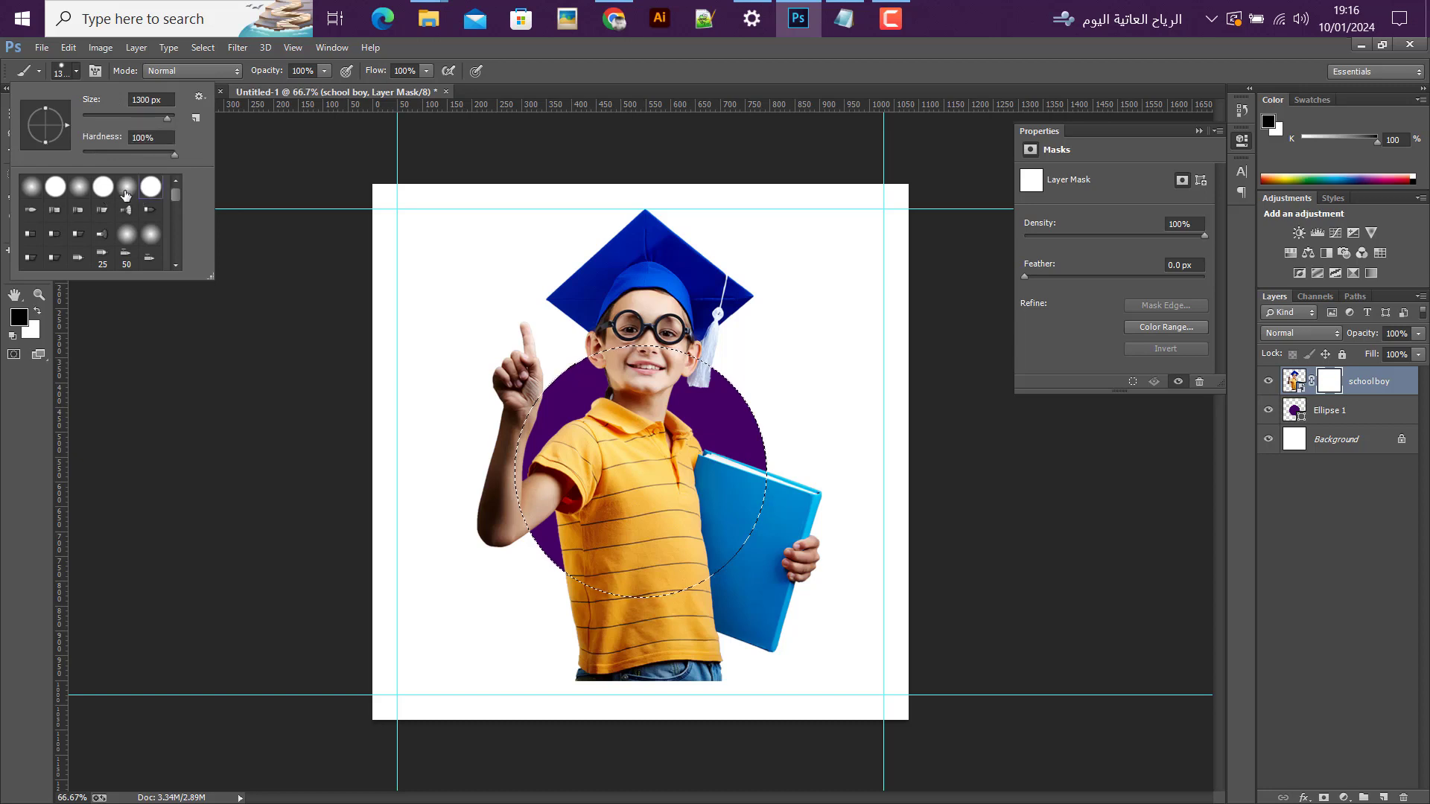
click(589, 89)
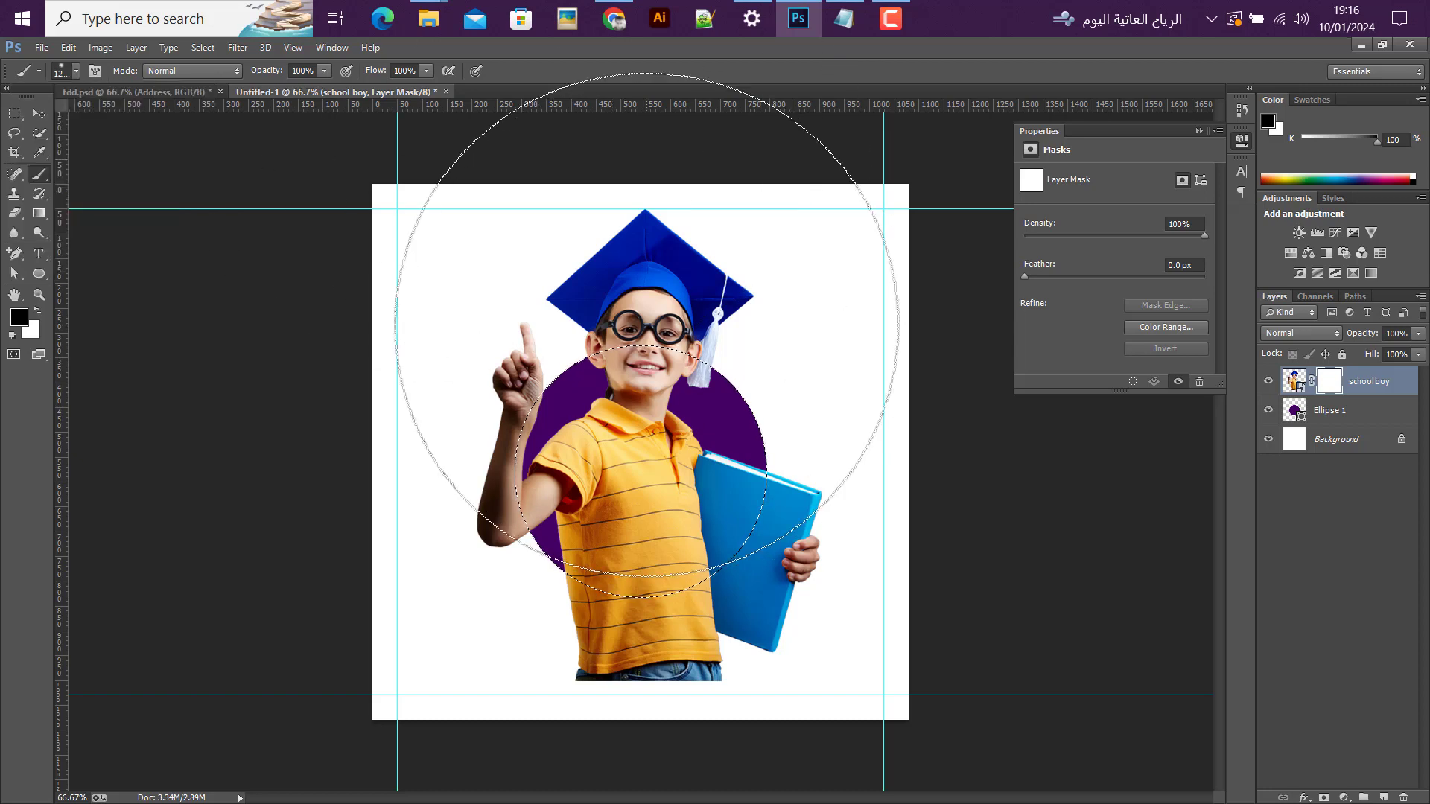
key(bracketleft)
key(bracketleft)
key(bracketleft)
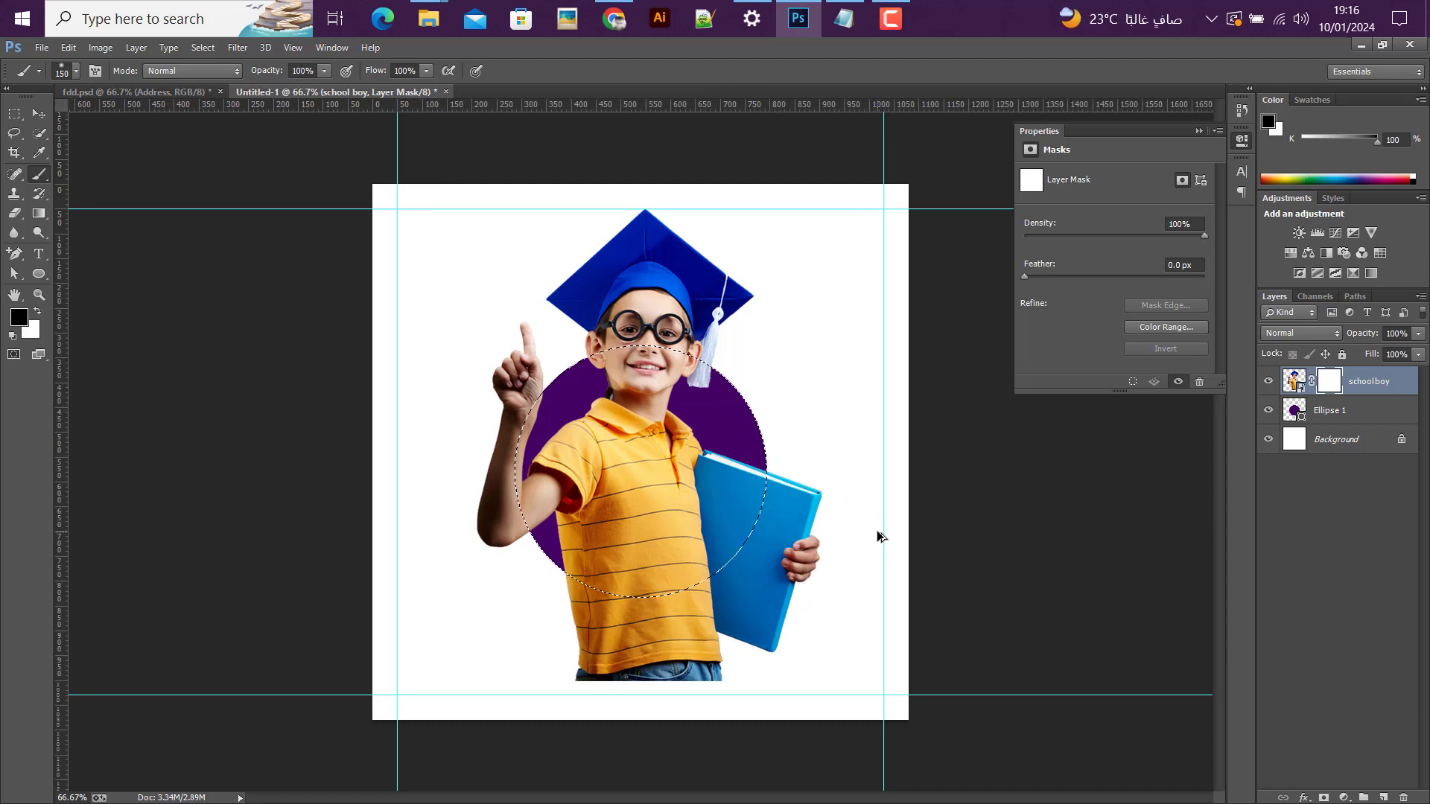
Step: Invert the selection, paint black on the mask to hide the boy's body and book outside the circle's lower edge, and deselect
key(ctrl+shift+i)
mouse_move(784, 472)
mouse_down()
mouse_move(803, 632)
mouse_move(793, 507)
mouse_move(820, 456)
mouse_move(831, 482)
mouse_move(727, 689)
mouse_move(474, 668)
mouse_move(663, 630)
mouse_move(735, 571)
mouse_move(754, 575)
mouse_move(767, 499)
mouse_move(763, 535)
mouse_move(653, 588)
mouse_move(581, 587)
mouse_move(722, 580)
mouse_up()
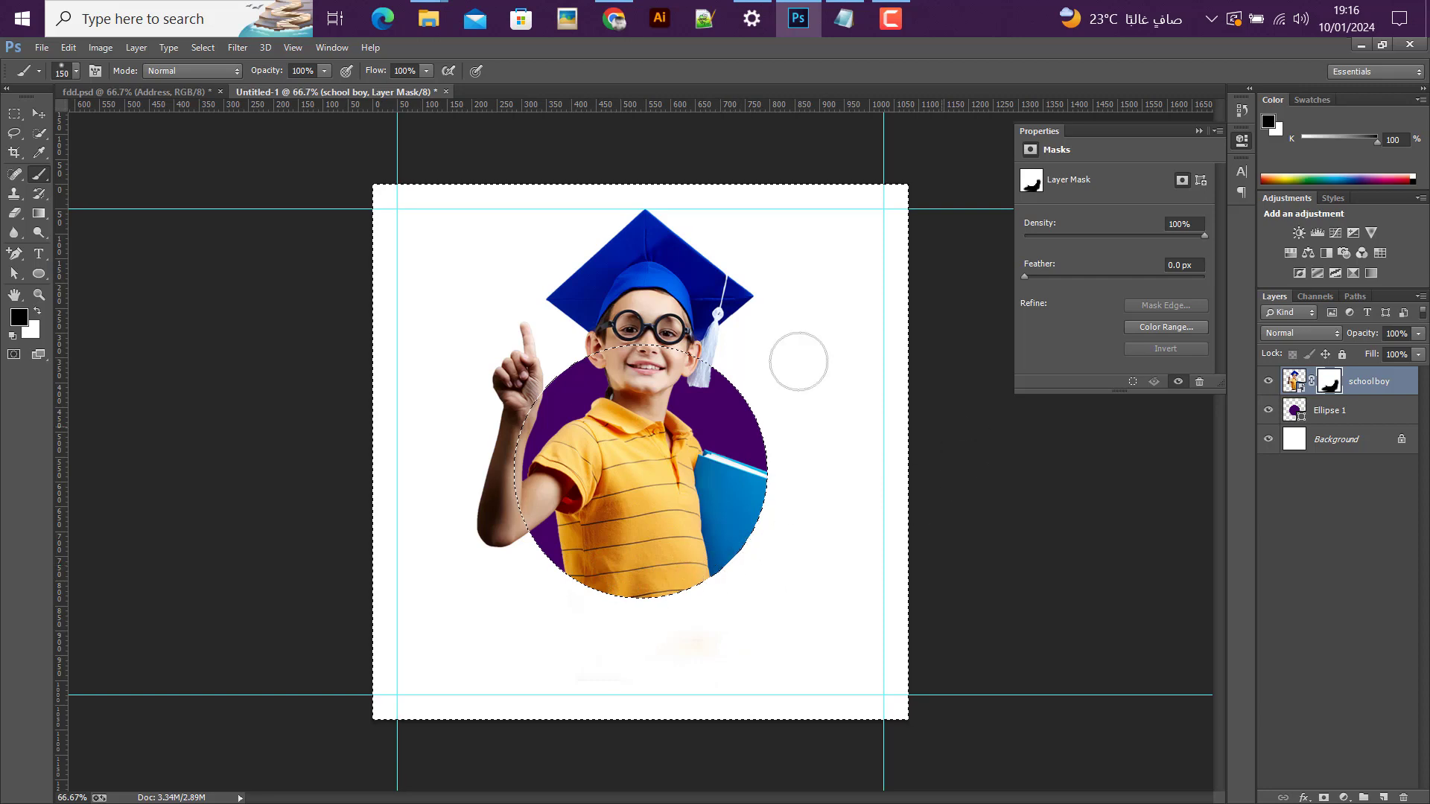
click(39, 114)
key(ctrl+d)
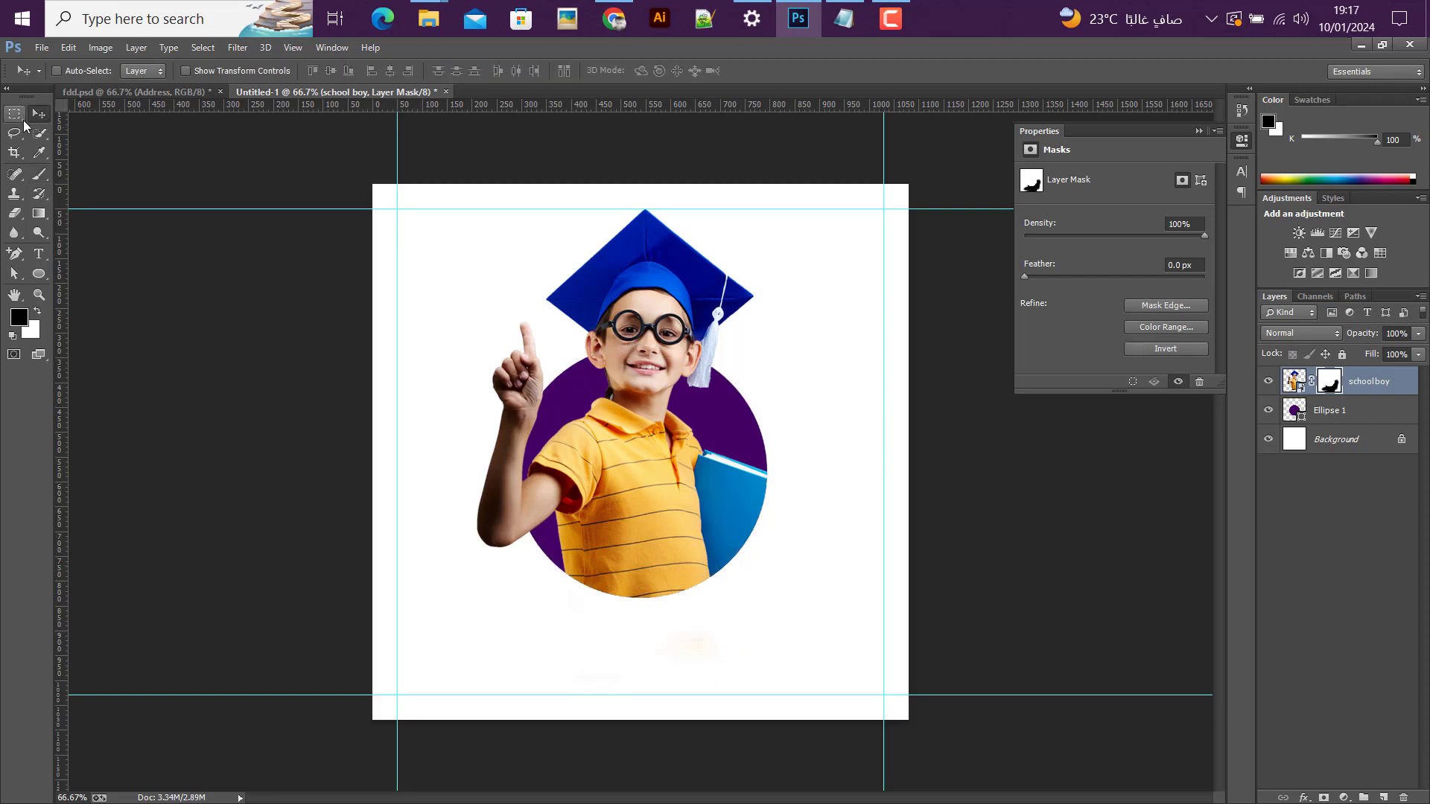
Step: Duplicate the Ellipse 1 layer and select the original circle layer beneath the copy
click(1330, 411)
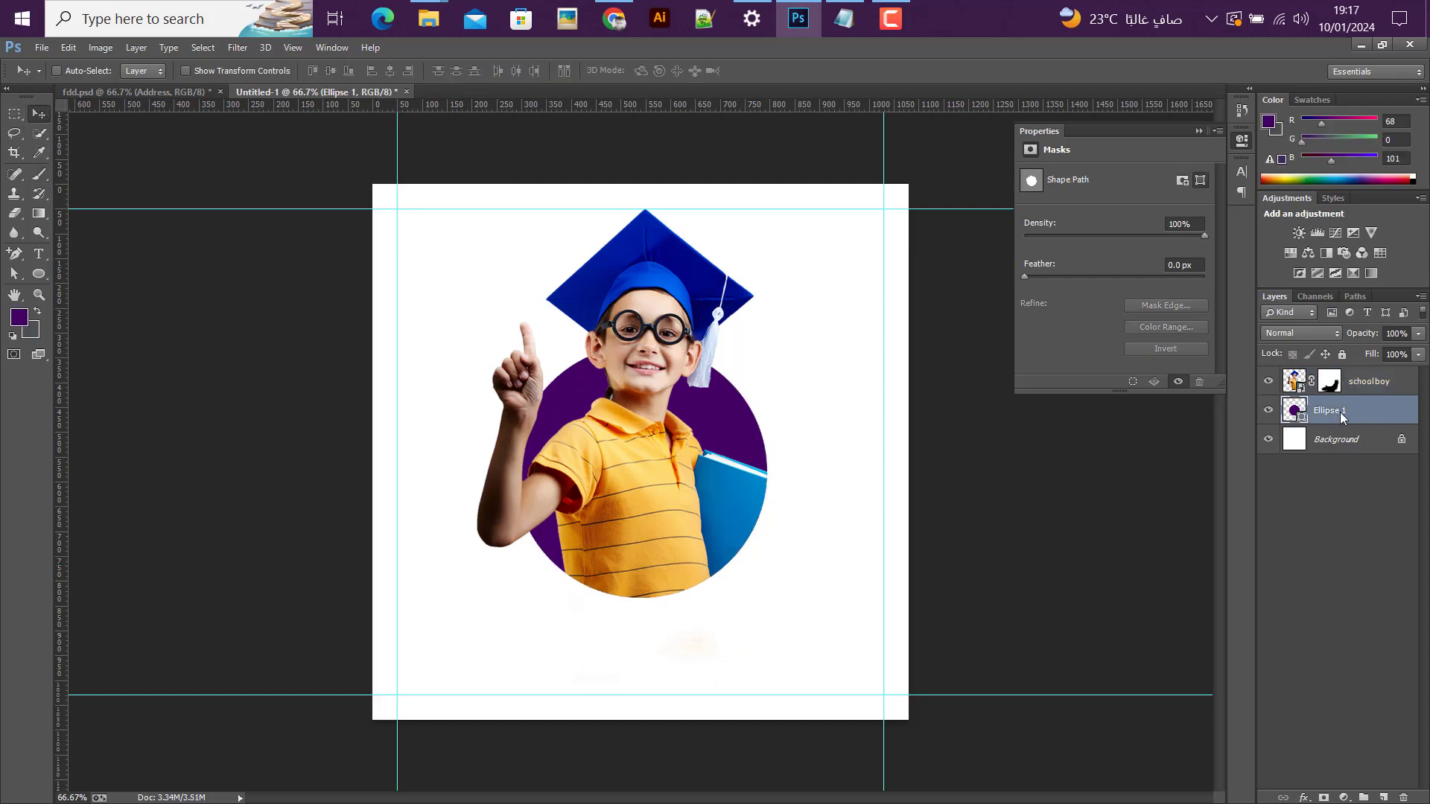
right_click(1331, 411)
click(990, 206)
click(843, 246)
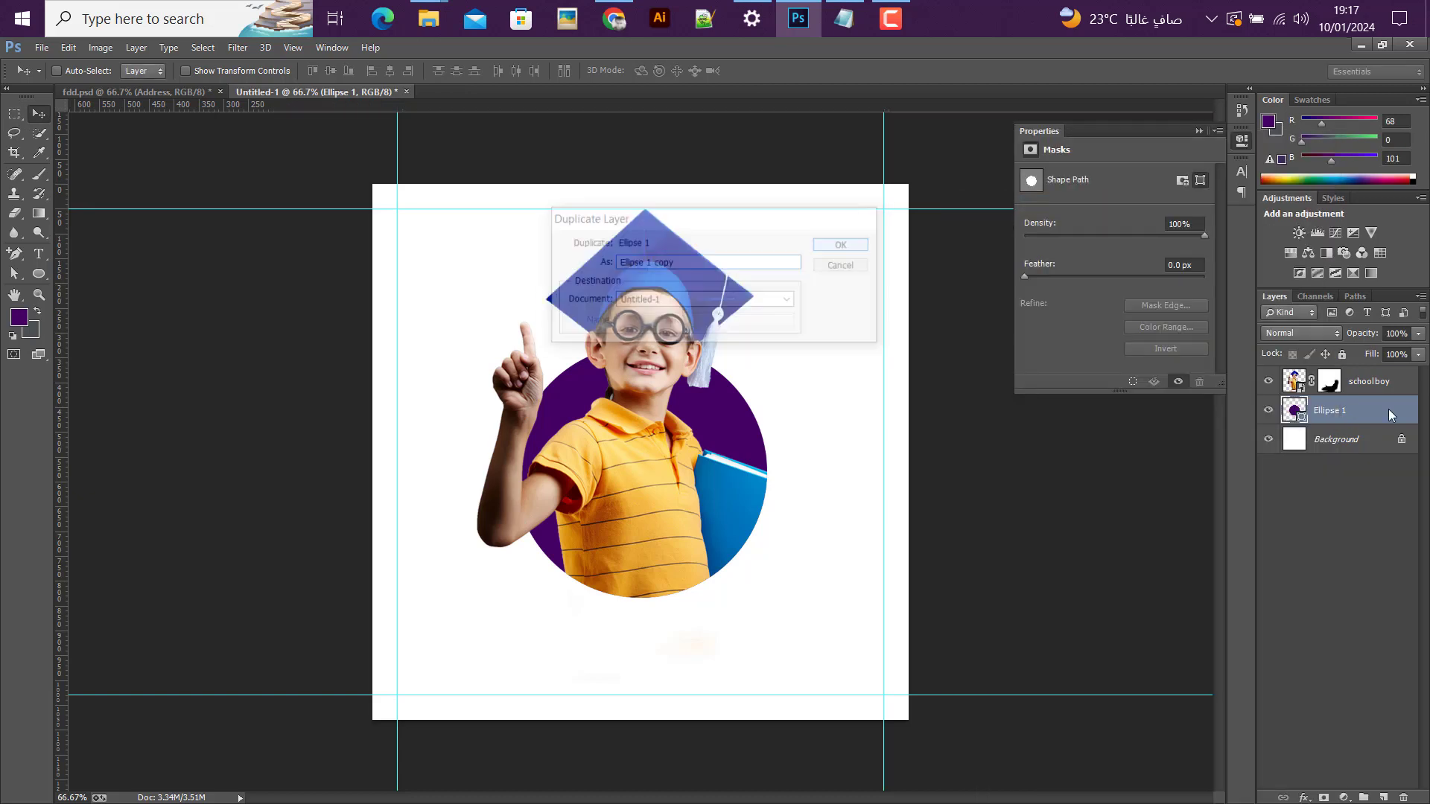
click(1334, 437)
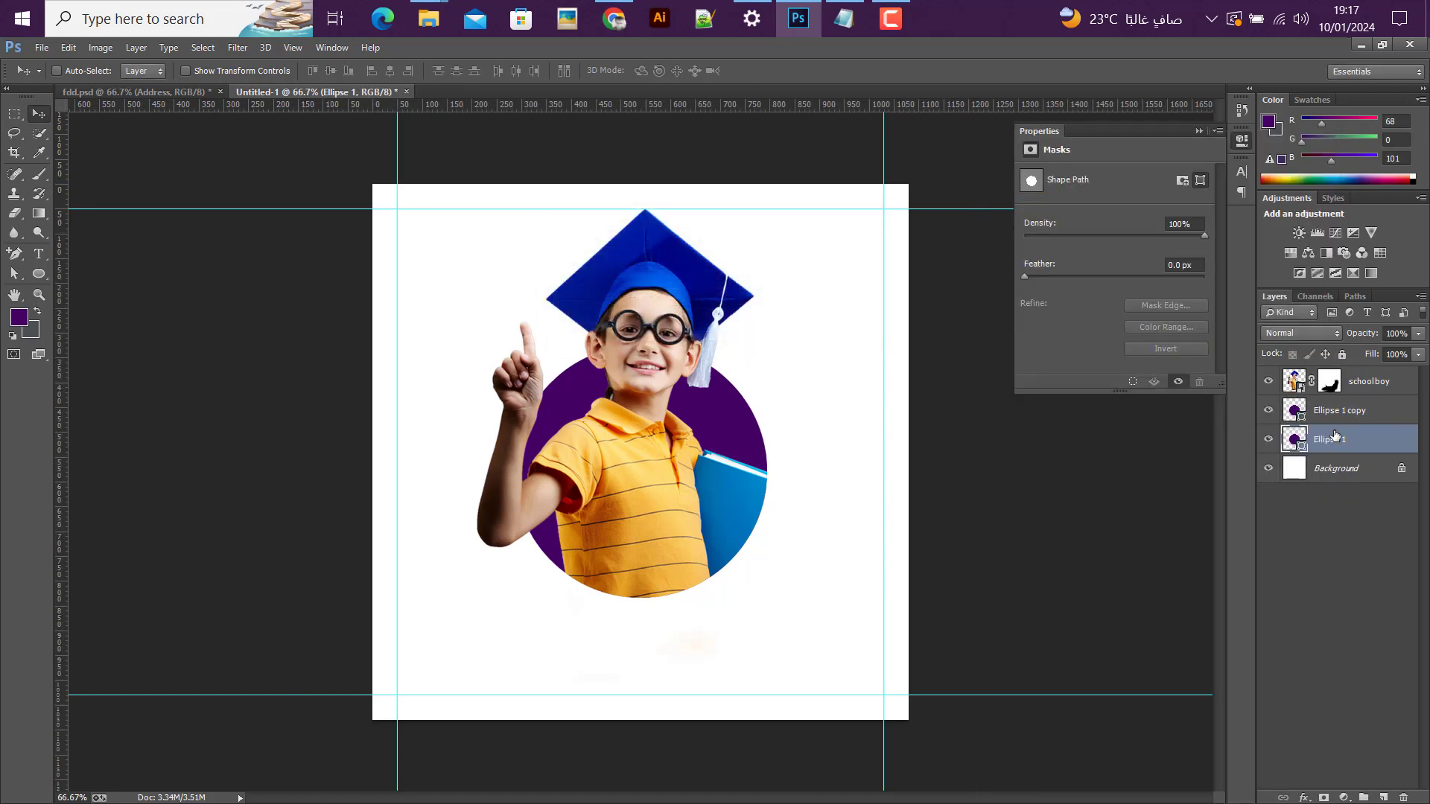
Step: Enlarge the original Ellipse 1 circle evenly about its centre to about 118%
key(ctrl+t)
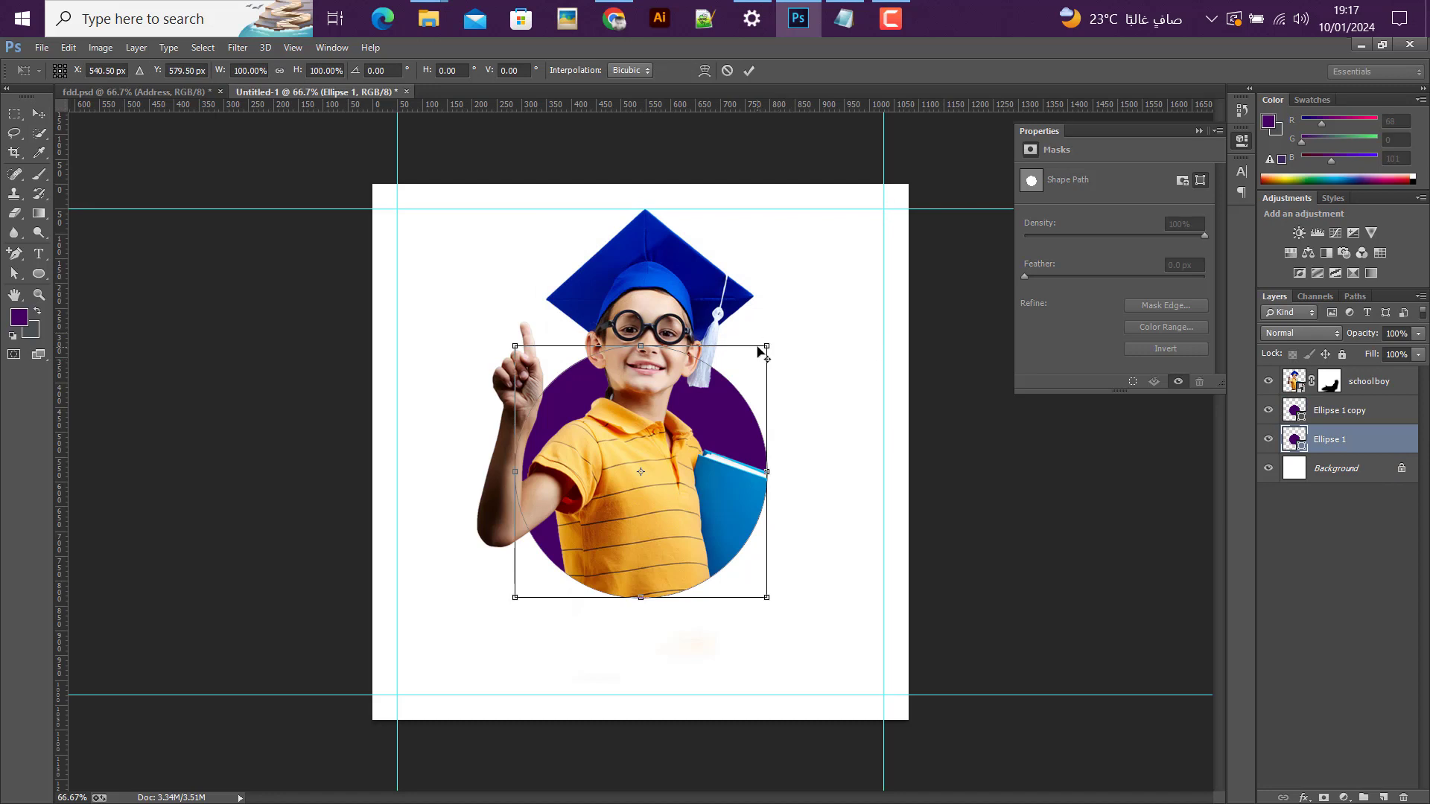
drag(765, 342, 789, 324)
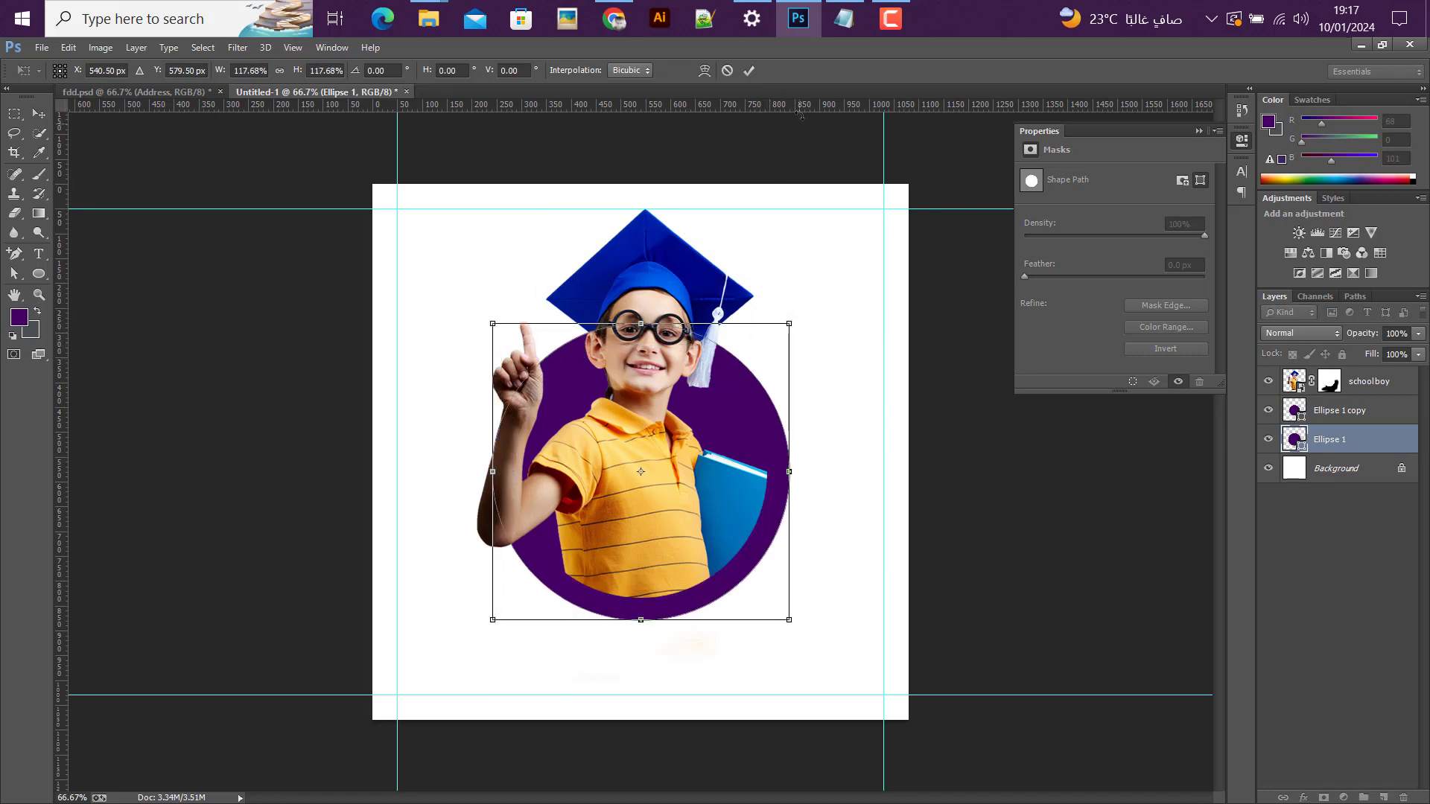
click(751, 71)
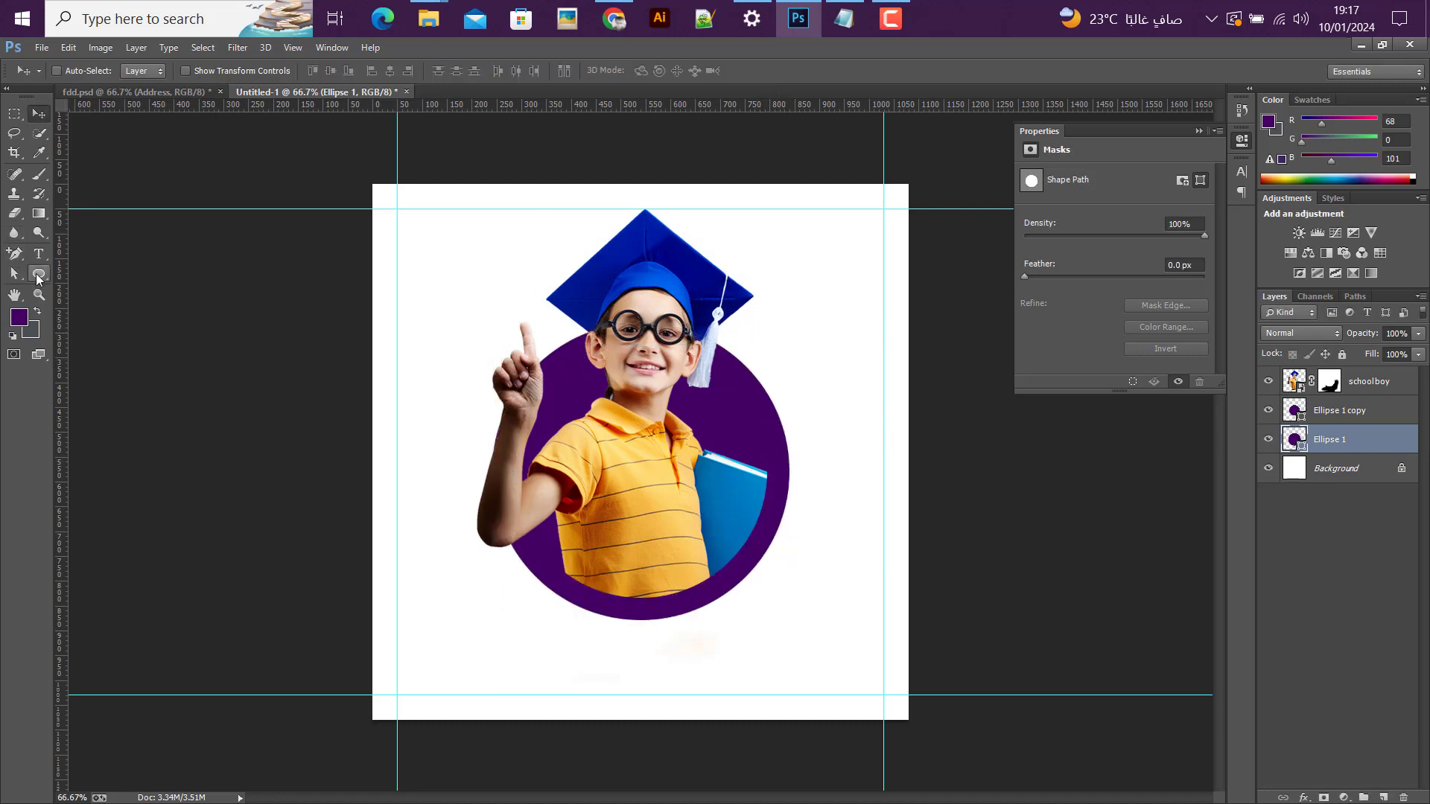
Step: Remove the fill of the Ellipse 1 circle and give it a solid purple stroke sampled from the inner circle, colour 440065
click(39, 274)
click(136, 72)
click(75, 101)
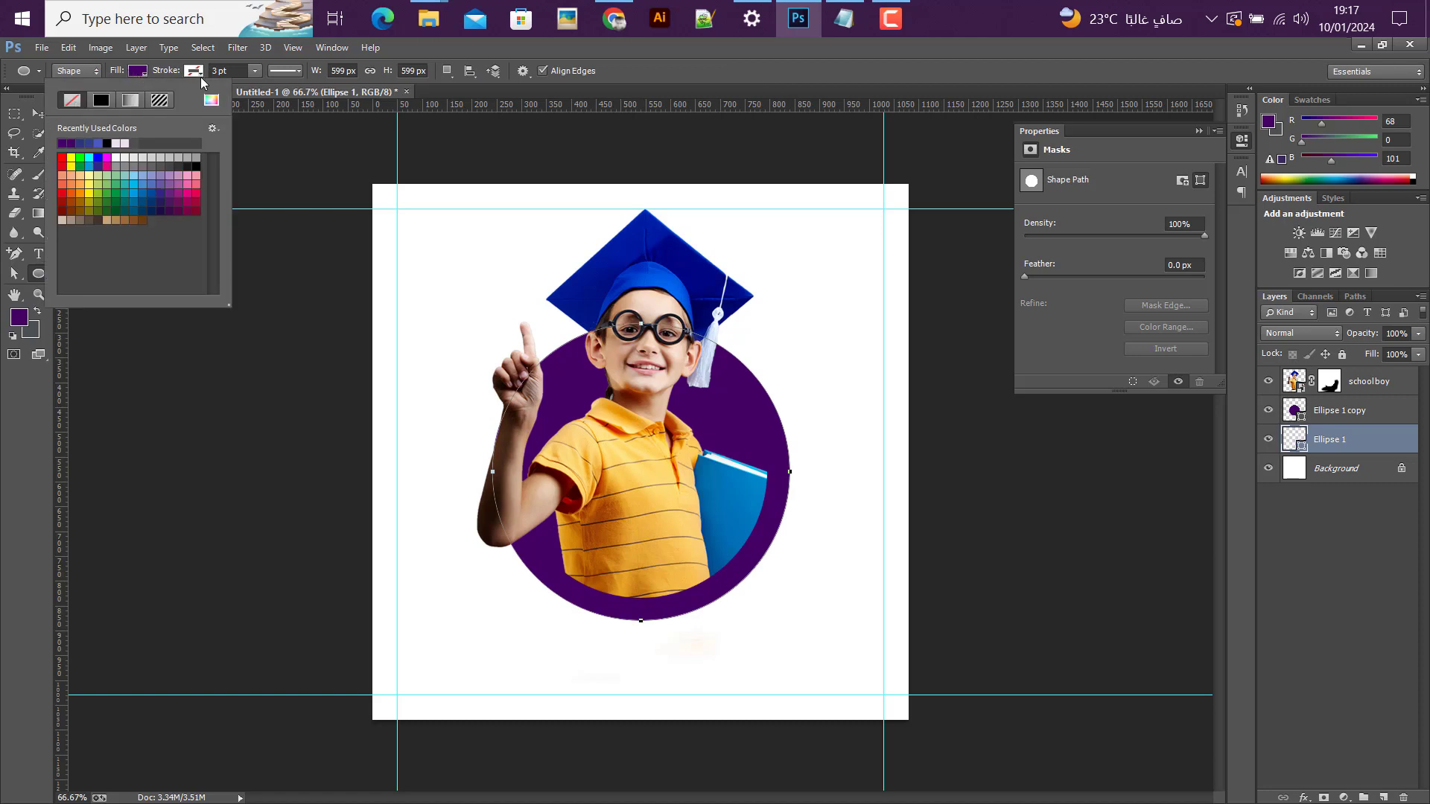
click(197, 74)
click(194, 71)
click(157, 100)
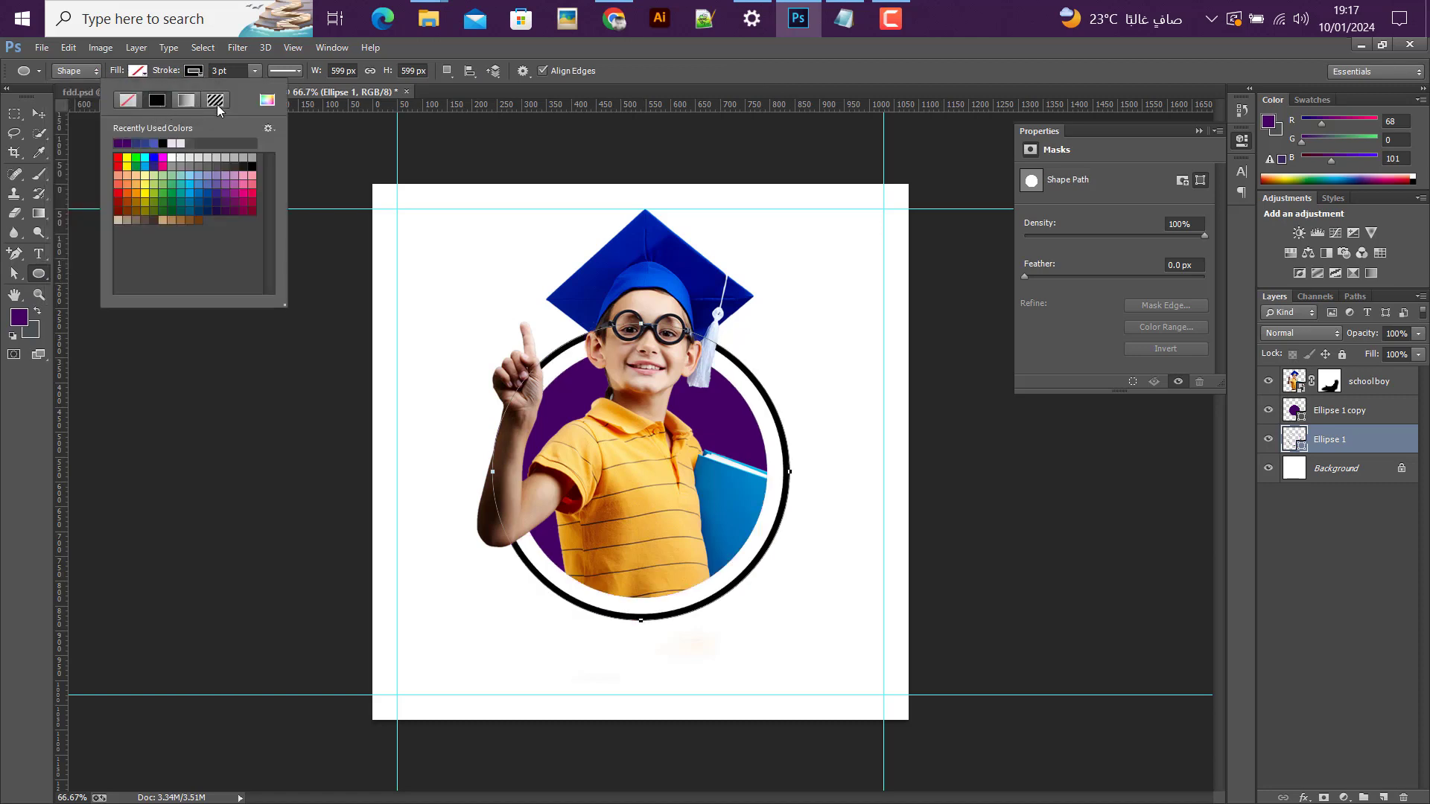
click(267, 100)
click(747, 414)
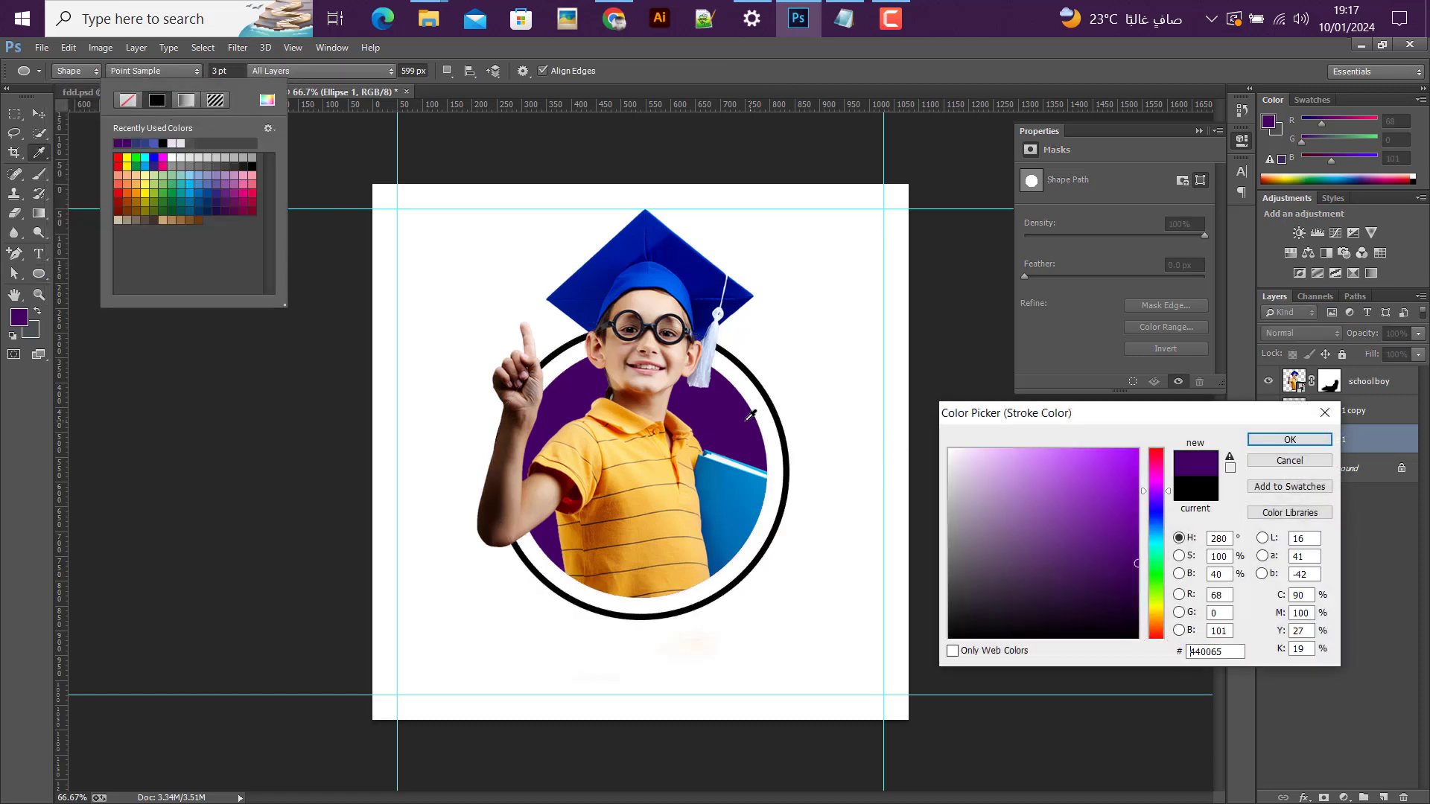
click(1290, 440)
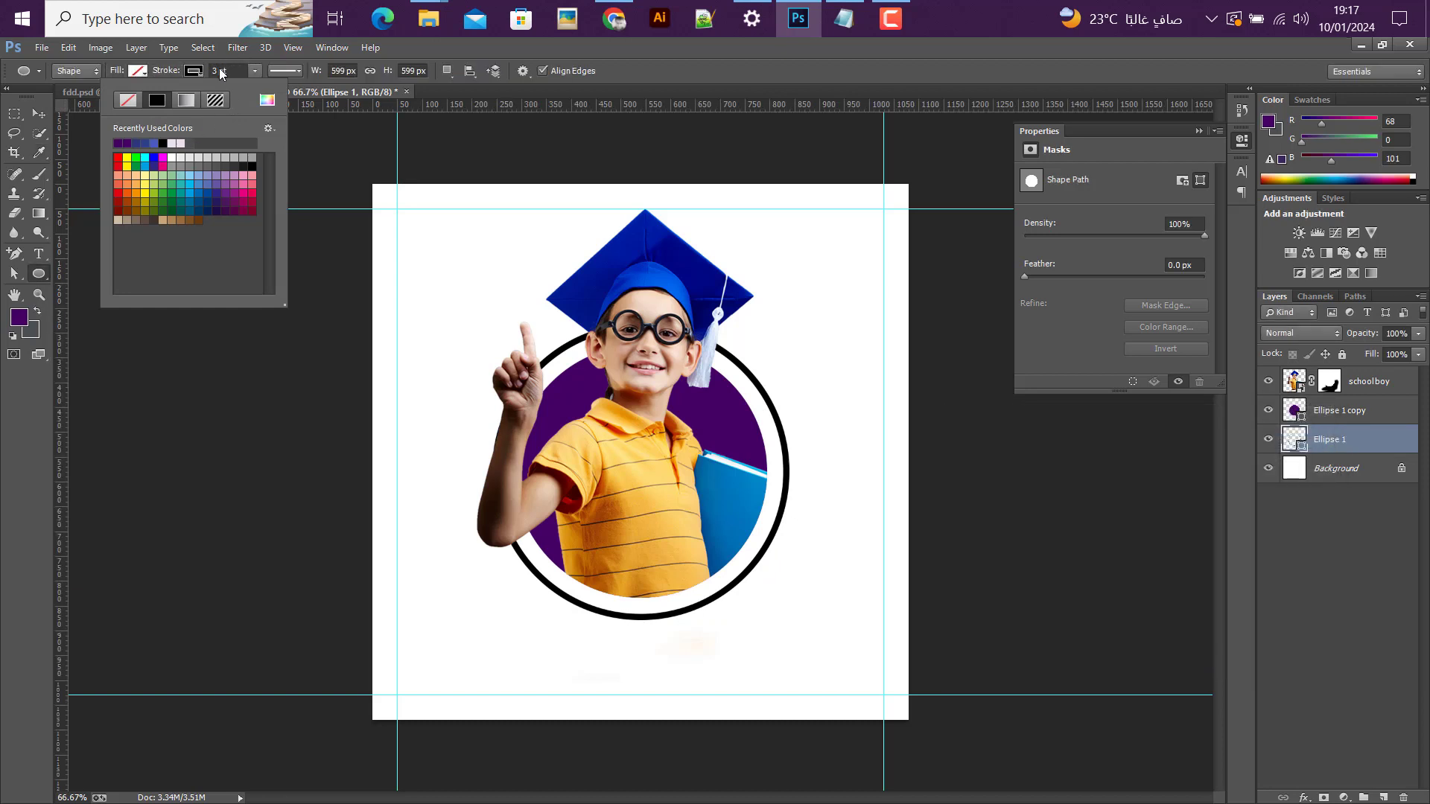
Step: Set the stroke width of the Ellipse 1 ring to 2 pt
click(211, 71)
text(2)
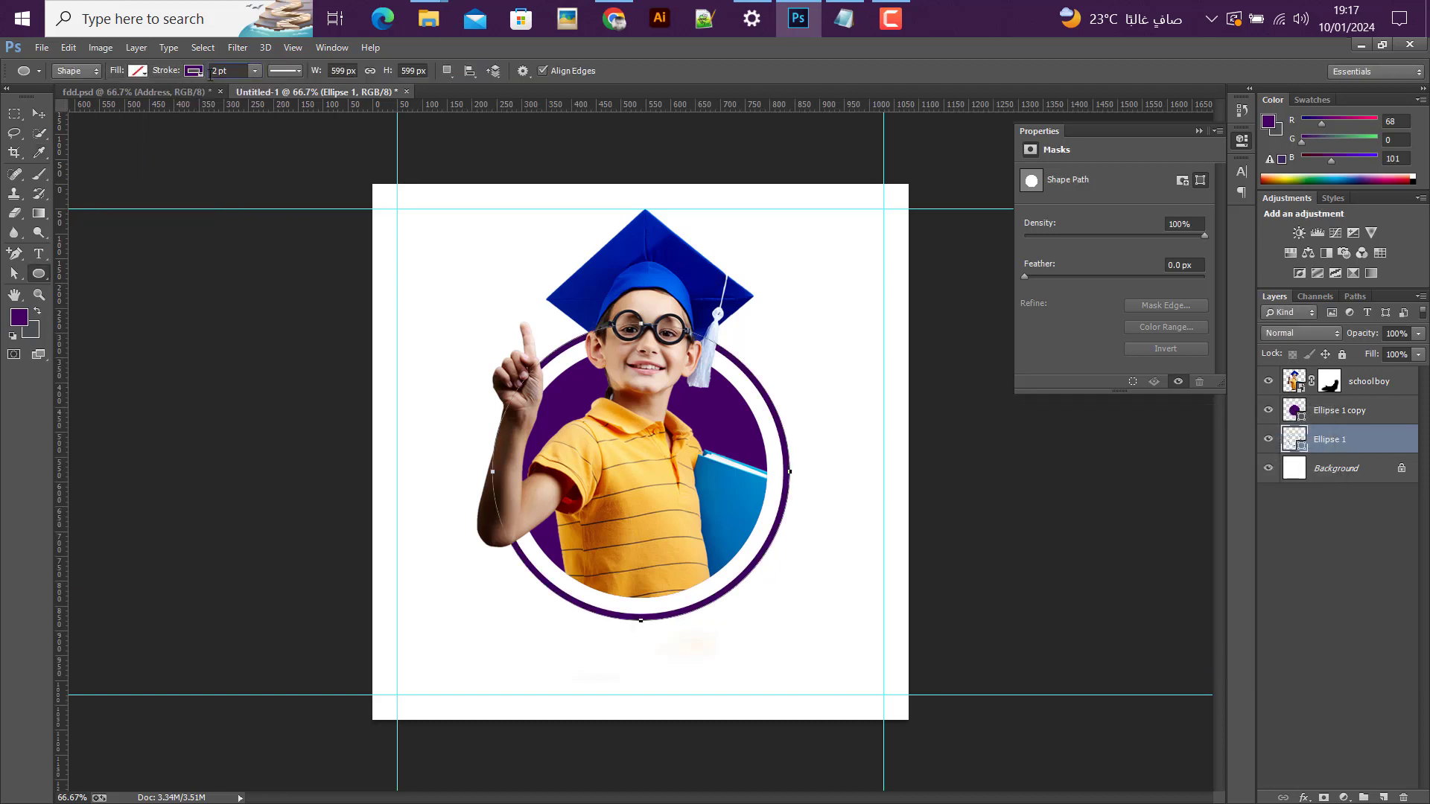
key(Return)
click(41, 116)
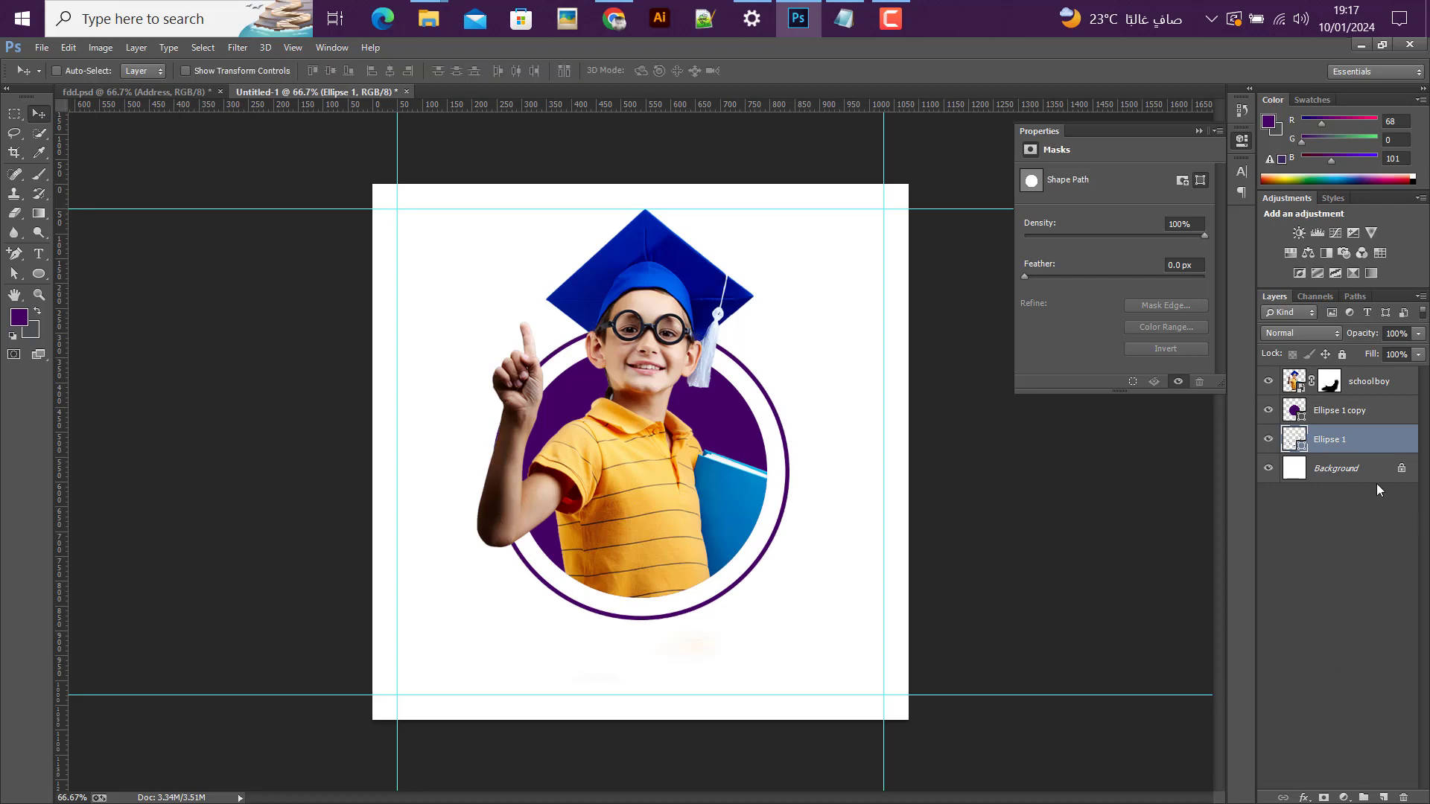
Step: Duplicate the Ellipse 1 ring layer within the same document, keeping the suggested layer name
right_click(1356, 437)
click(1005, 202)
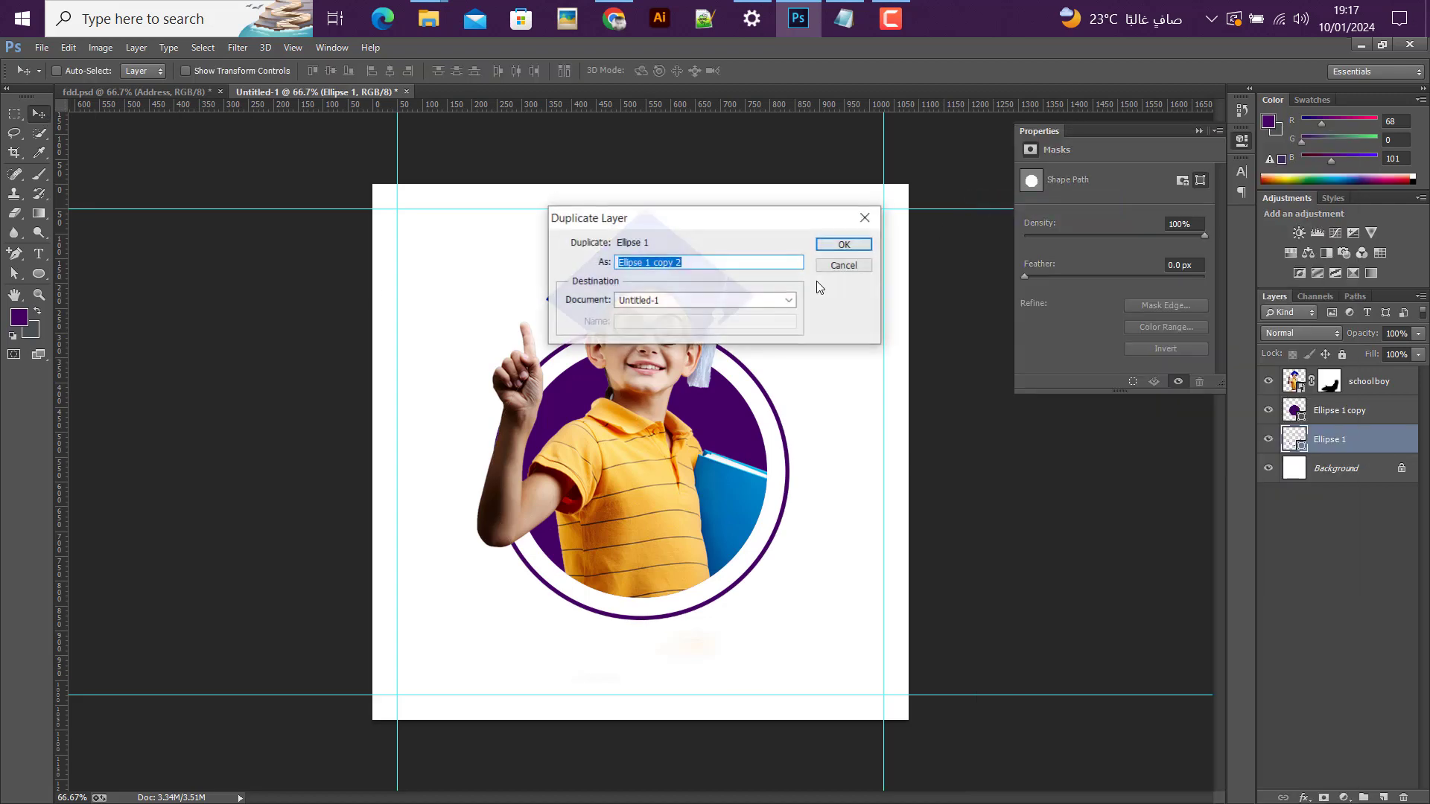
click(845, 246)
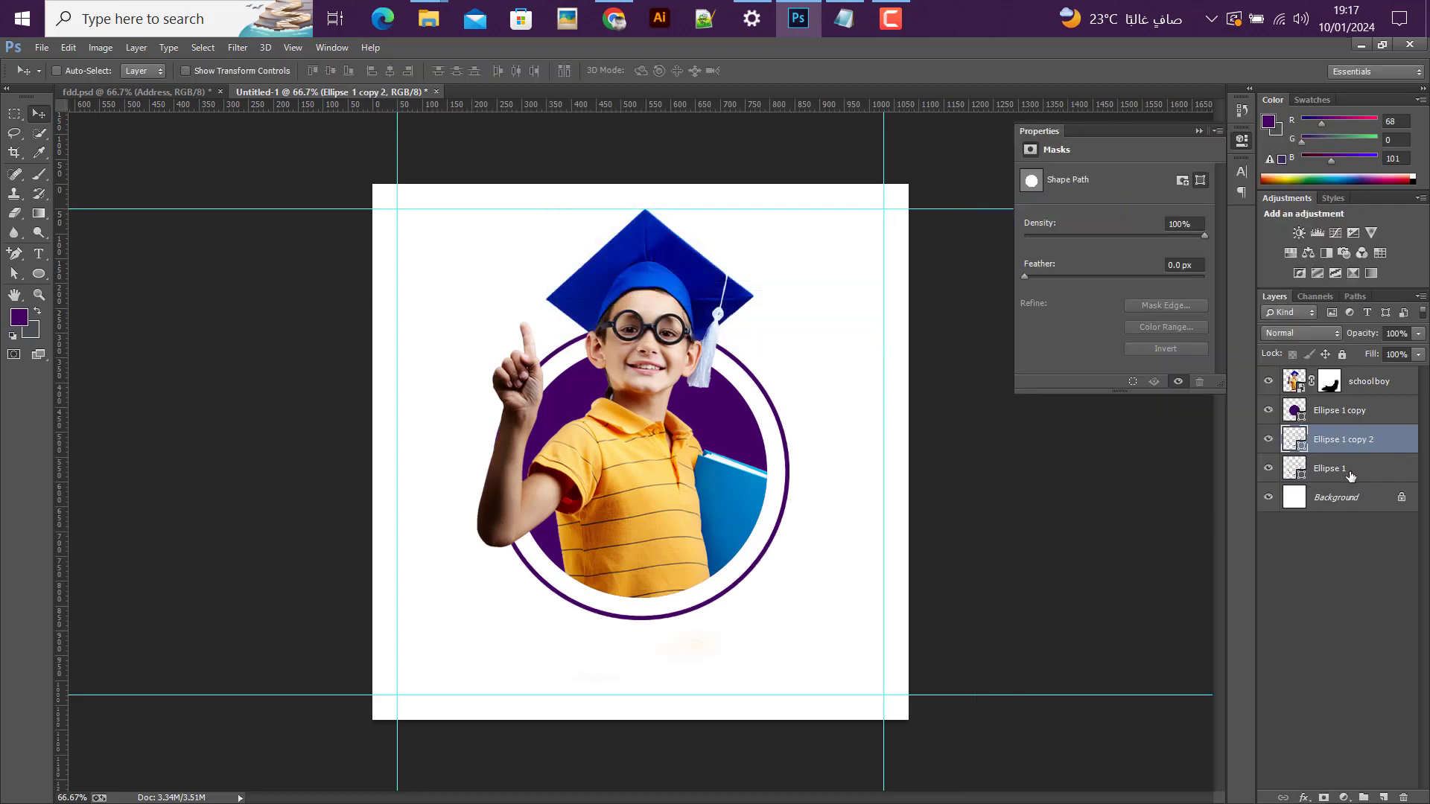
Step: Enlarge the original Ellipse 1 ring about its centre to about 134%, forming a second outer ring
click(1350, 469)
key(ctrl+t)
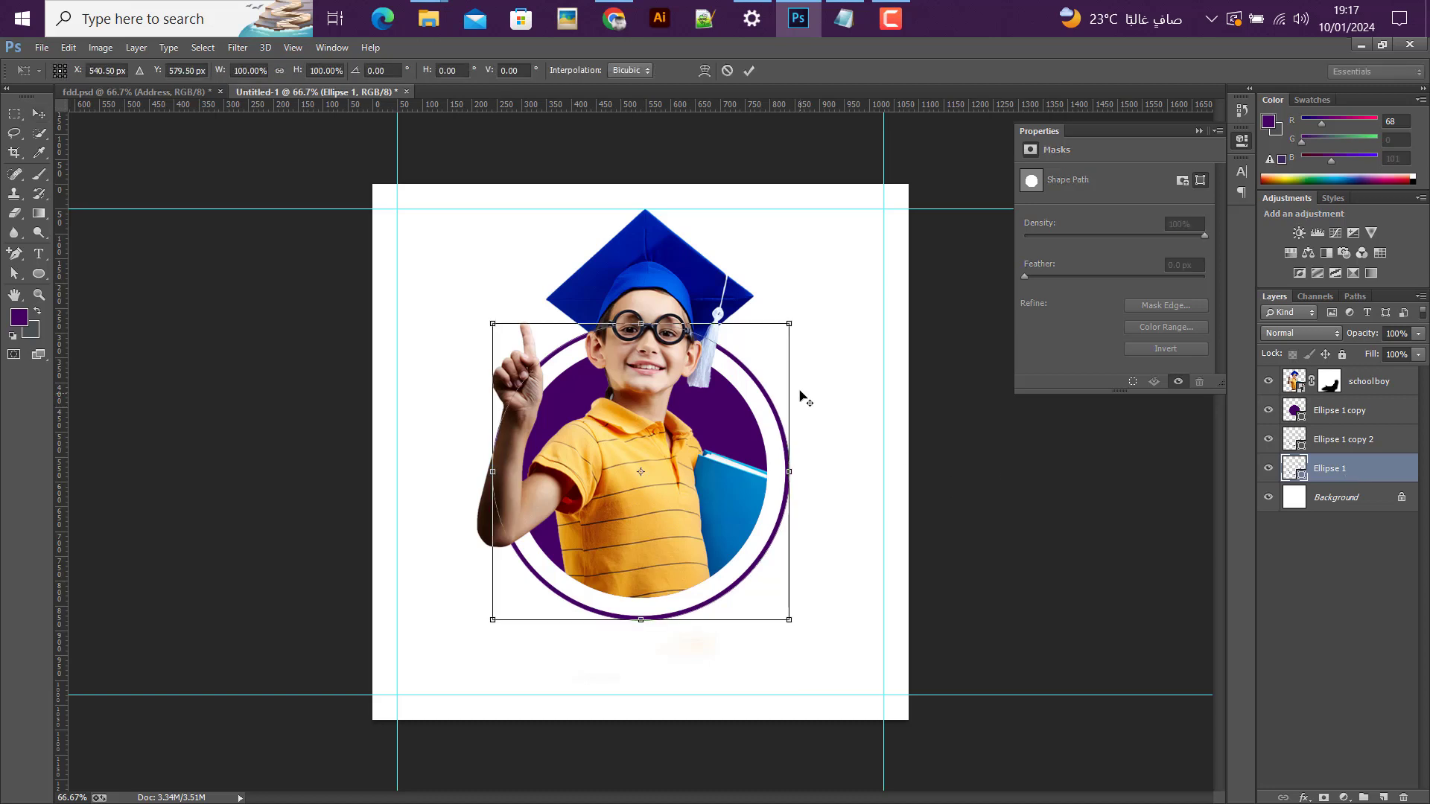
drag(784, 327, 837, 269)
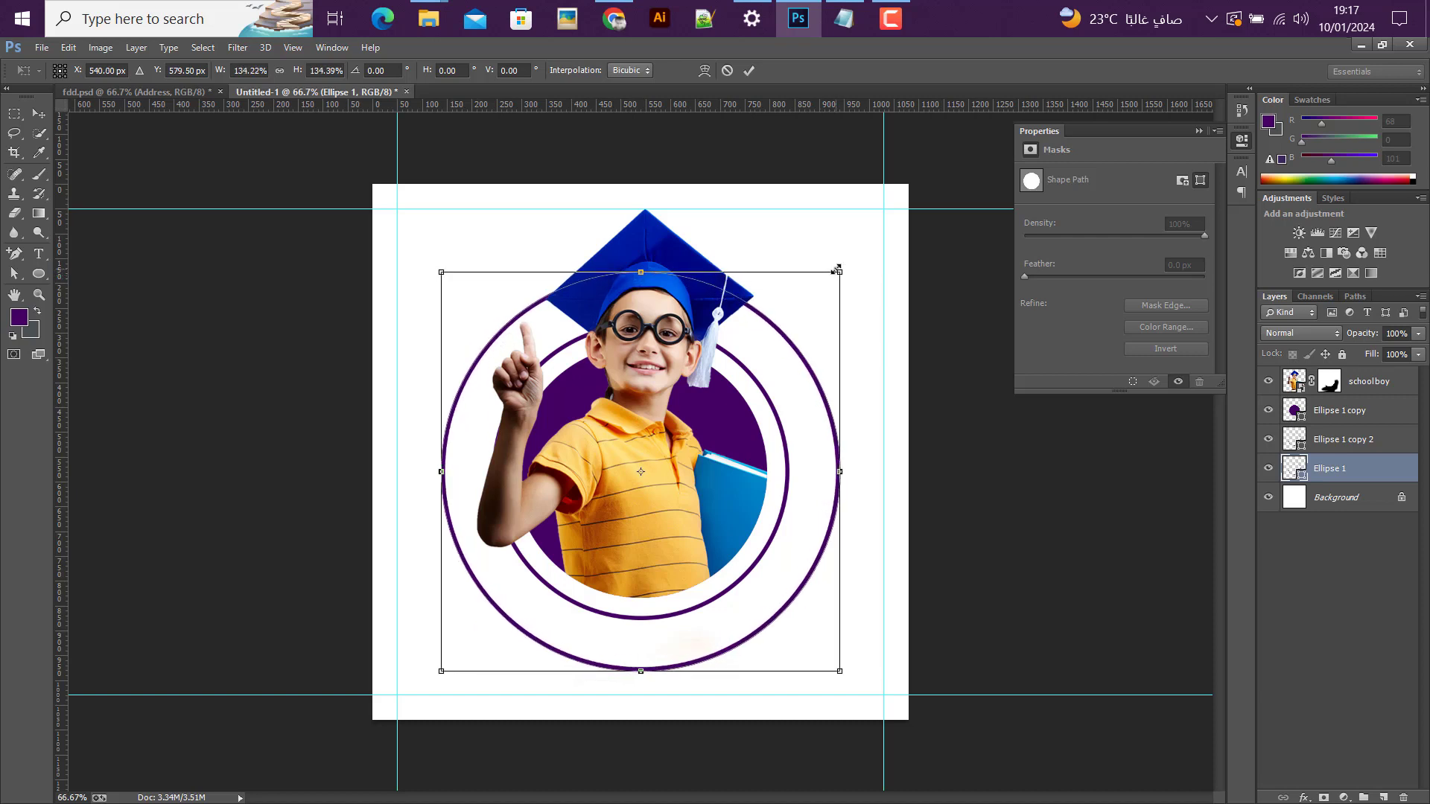
click(749, 70)
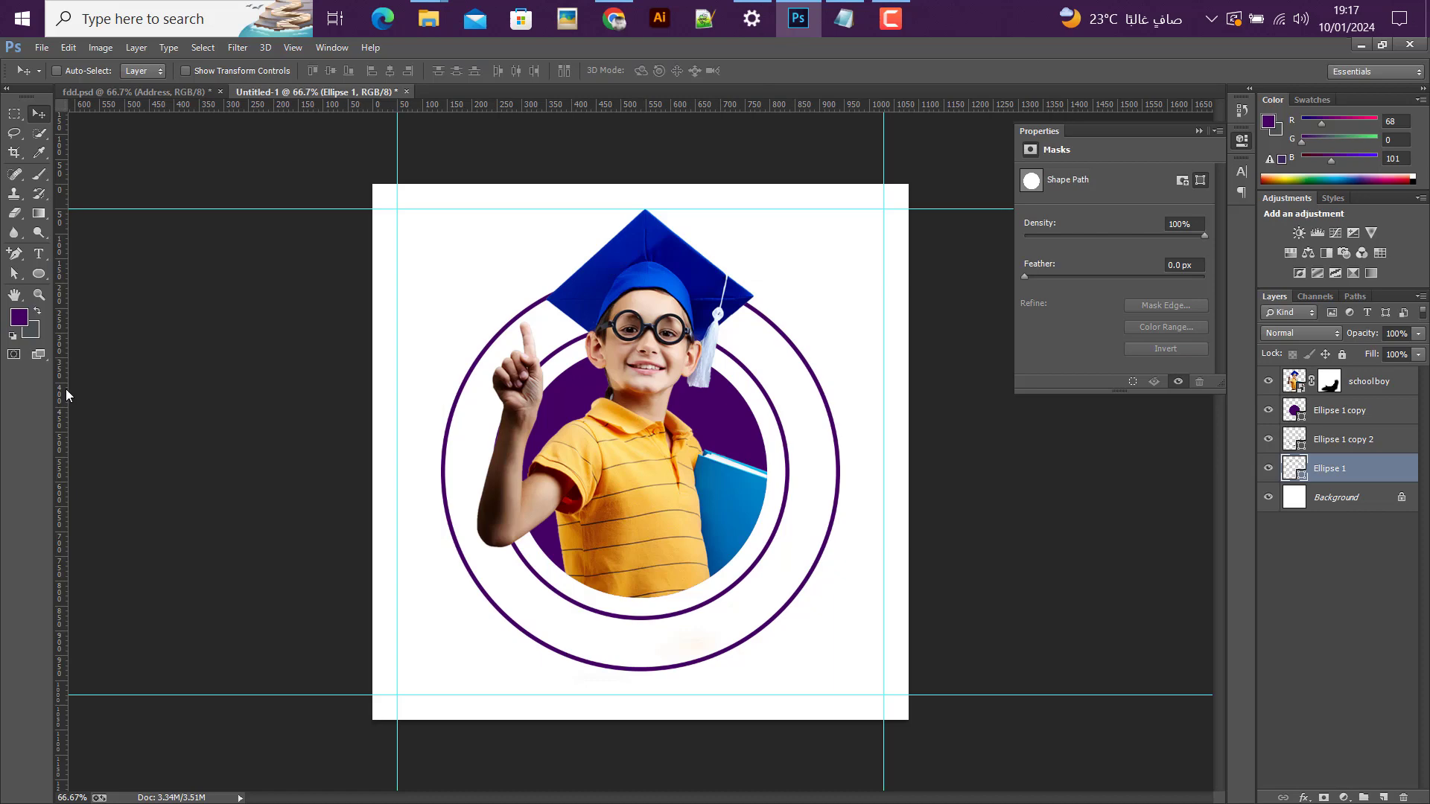
Step: Copy "school admission open for 2030" from the Notepad text file and paste it as type along the outer ring, starting at its lower left
click(39, 255)
click(844, 18)
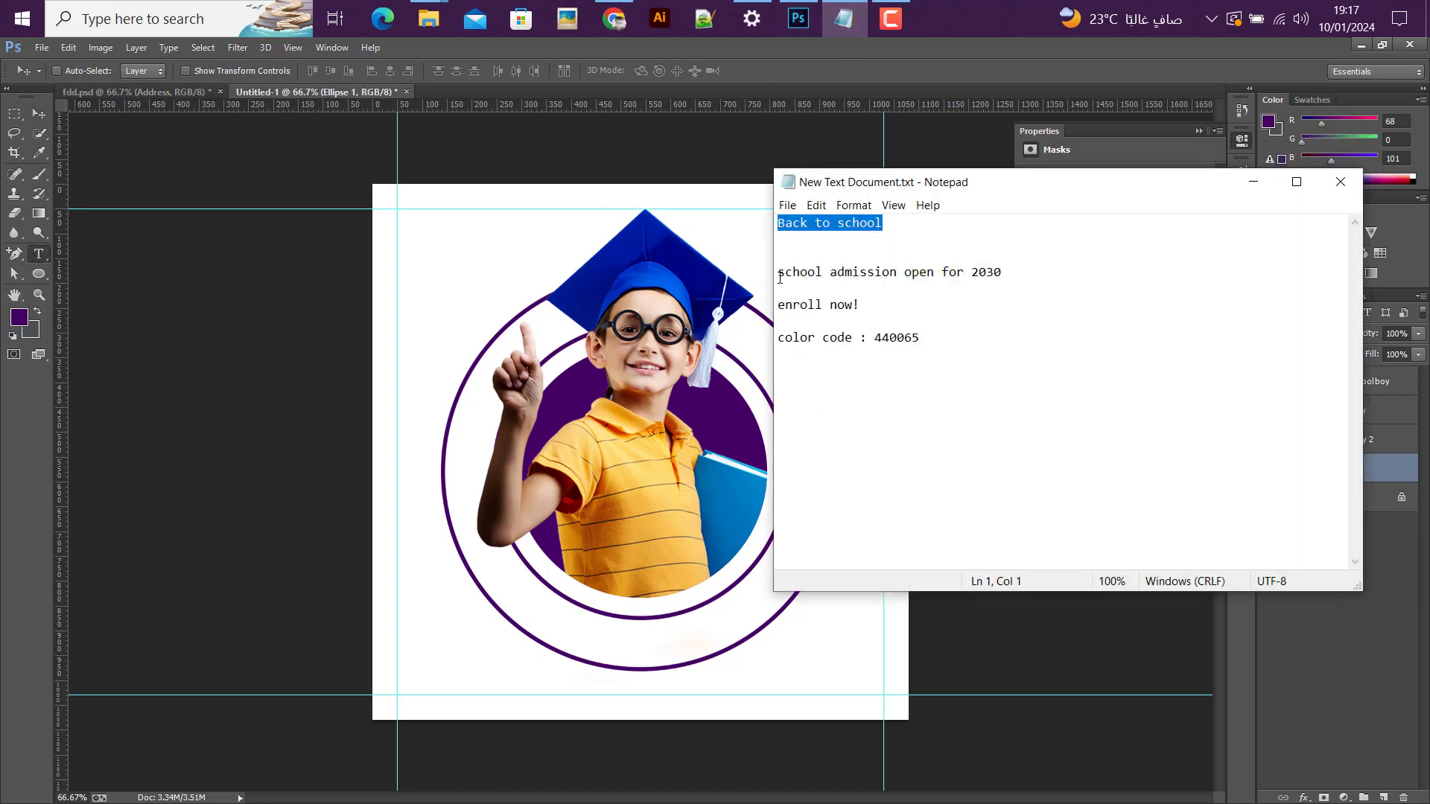
drag(780, 278, 989, 273)
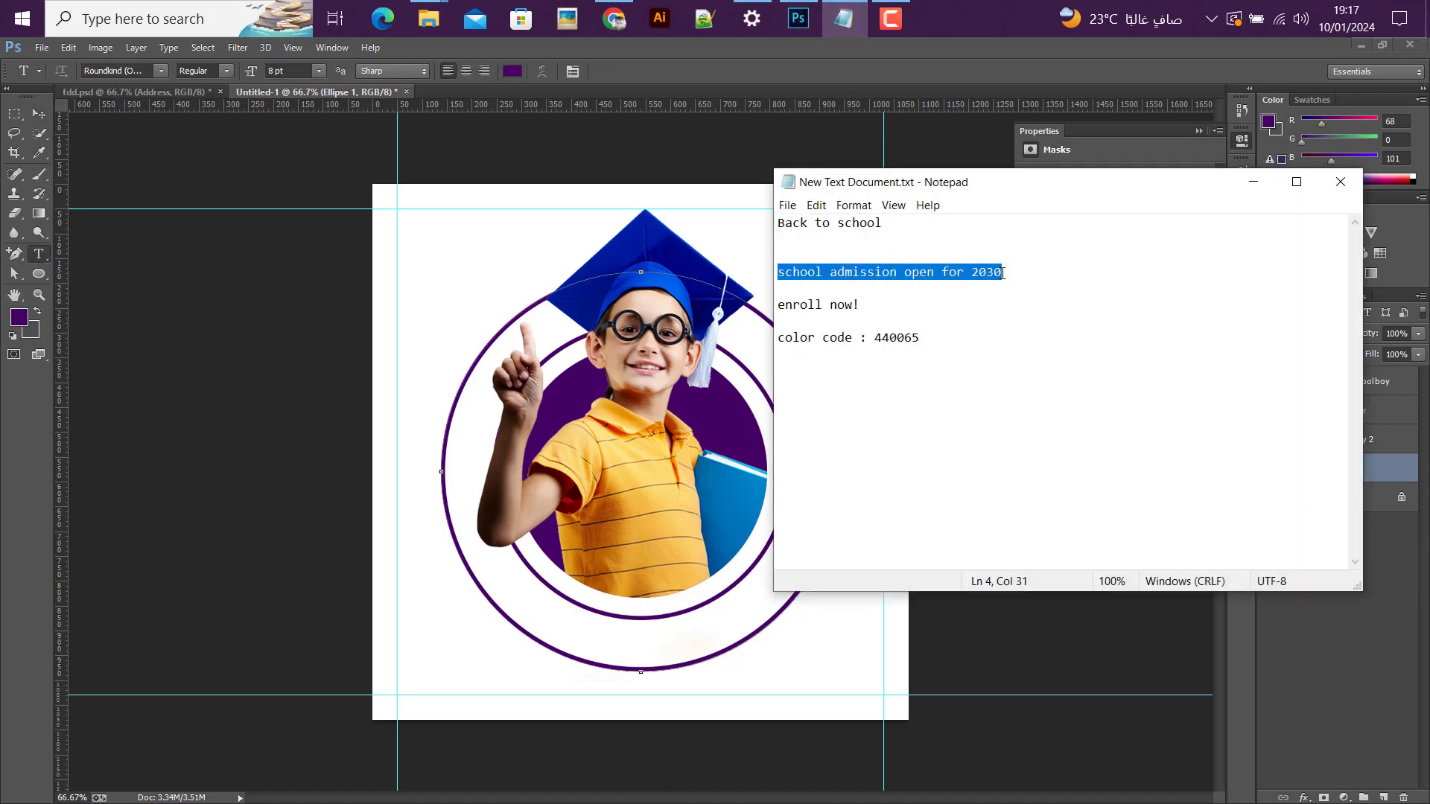
click(1253, 182)
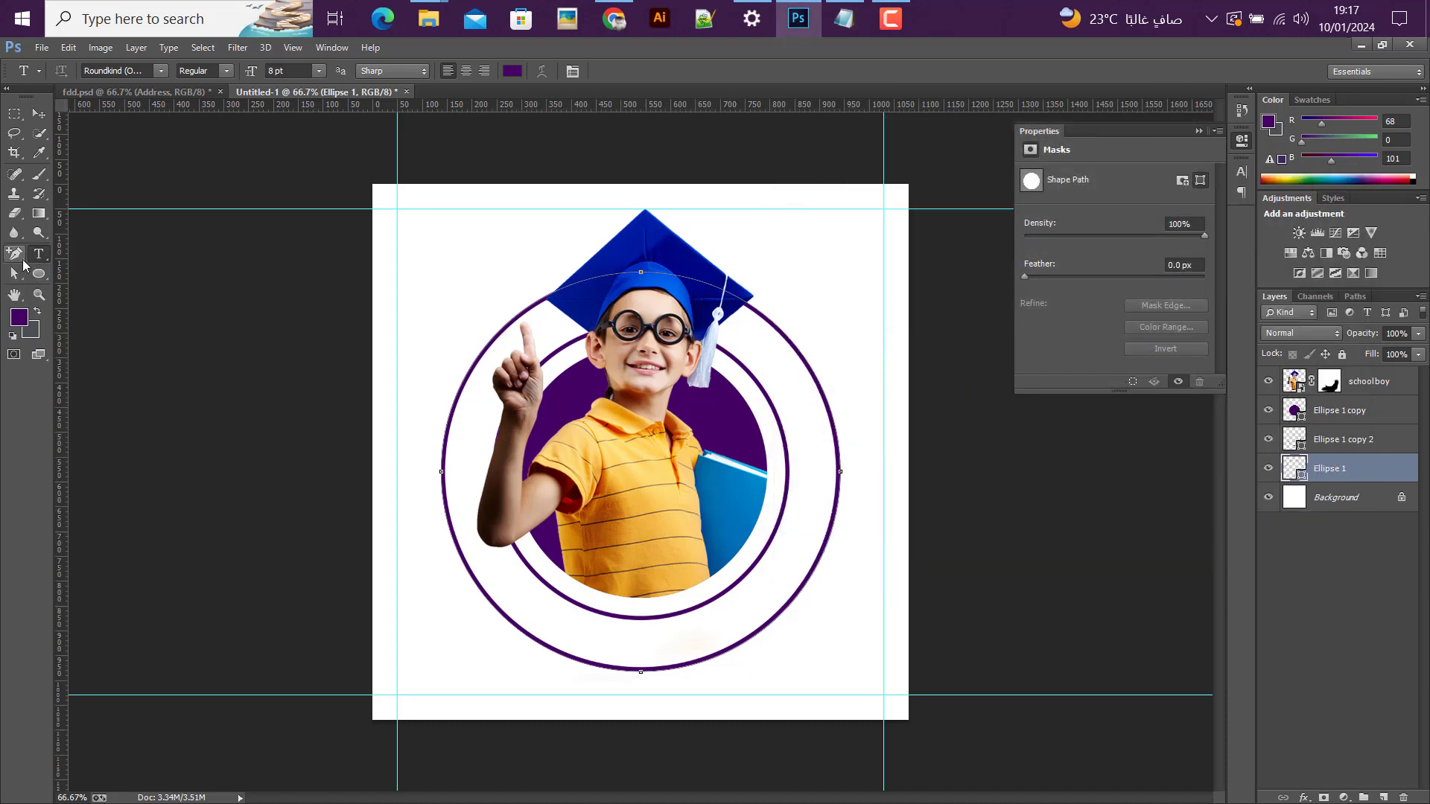
click(463, 557)
text(SCHOOL ADMISSION OPEN FOR 2030)
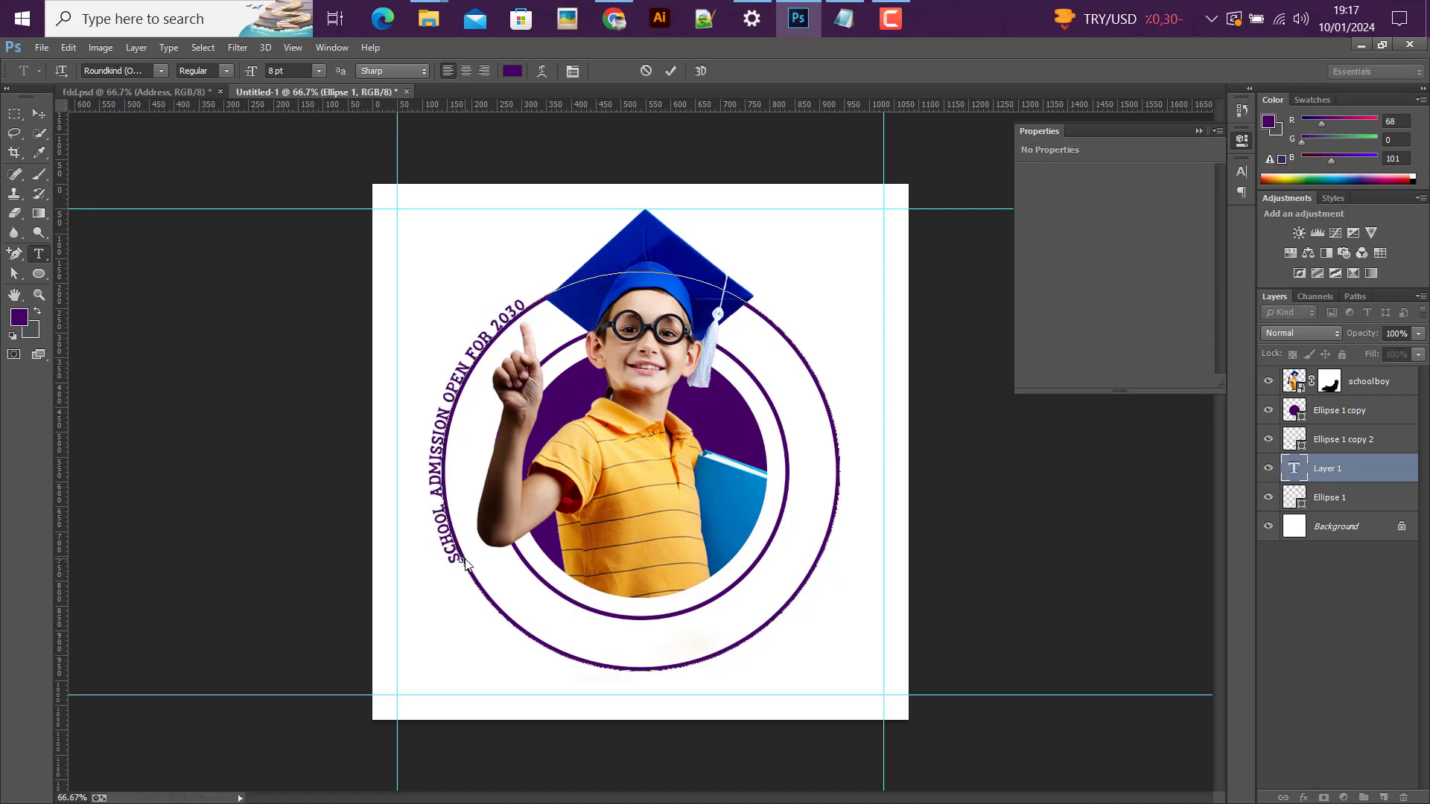
Step: Set the whole curved admission text in Poppins Bold and commit it
key(ctrl+a)
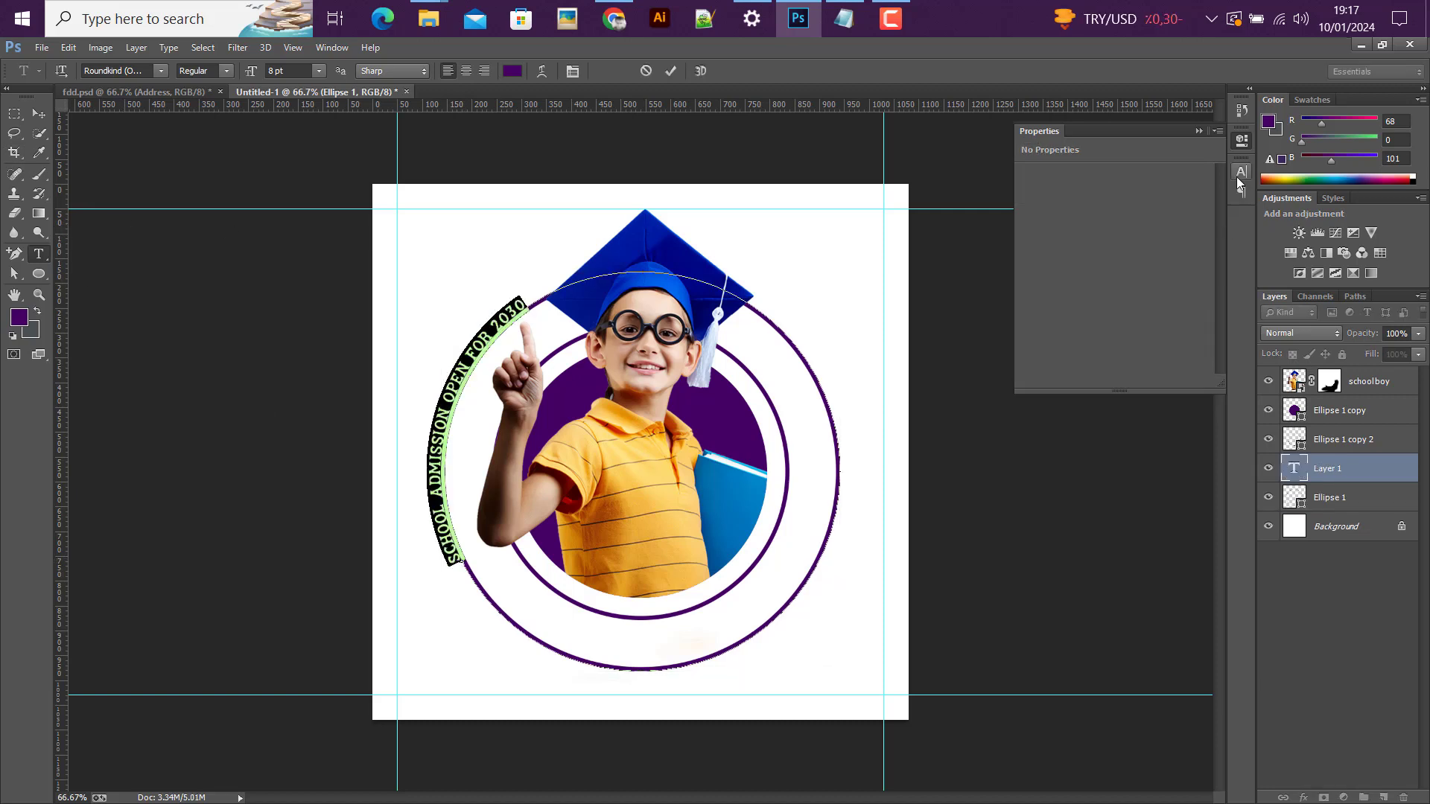
click(1238, 176)
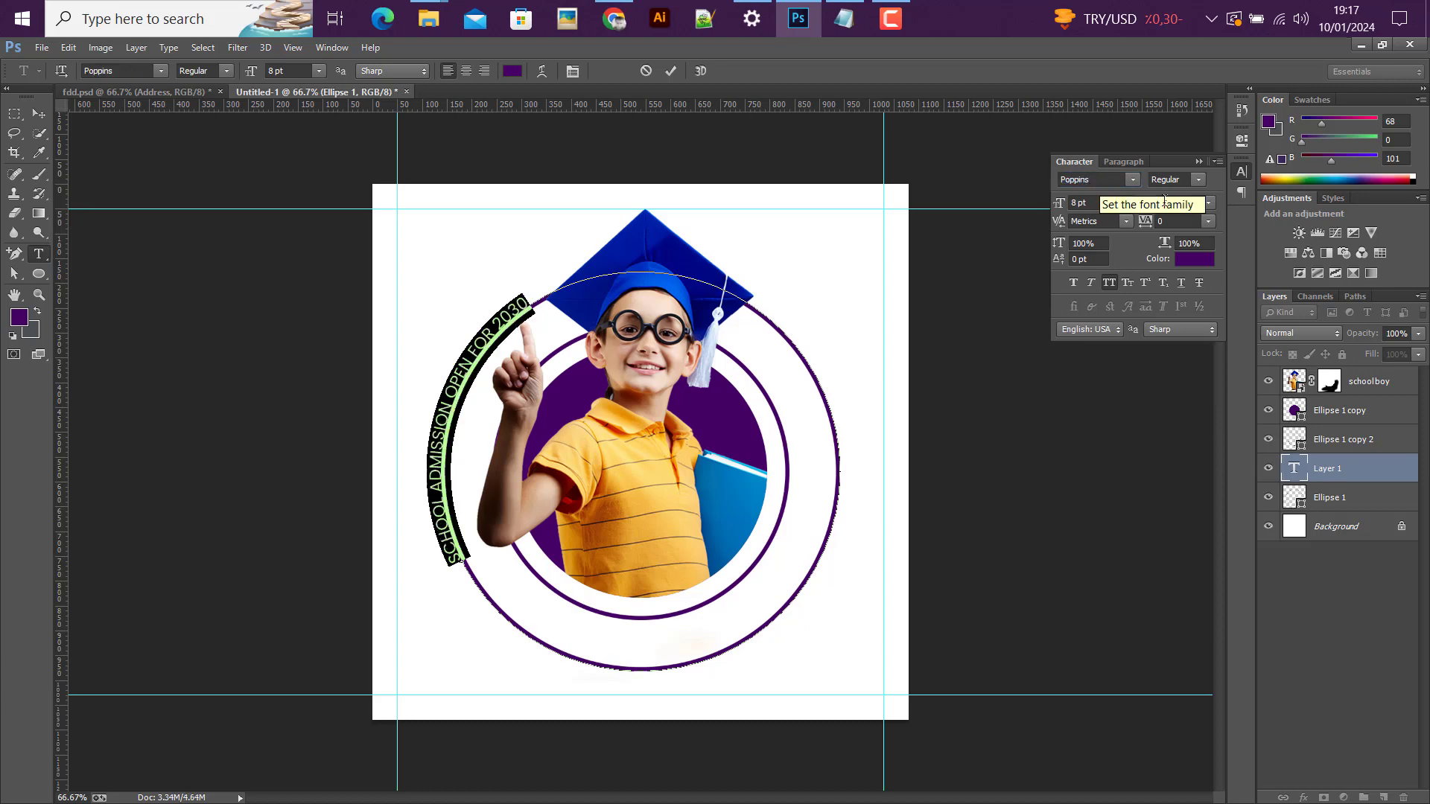
click(1132, 180)
click(1132, 180)
click(1198, 180)
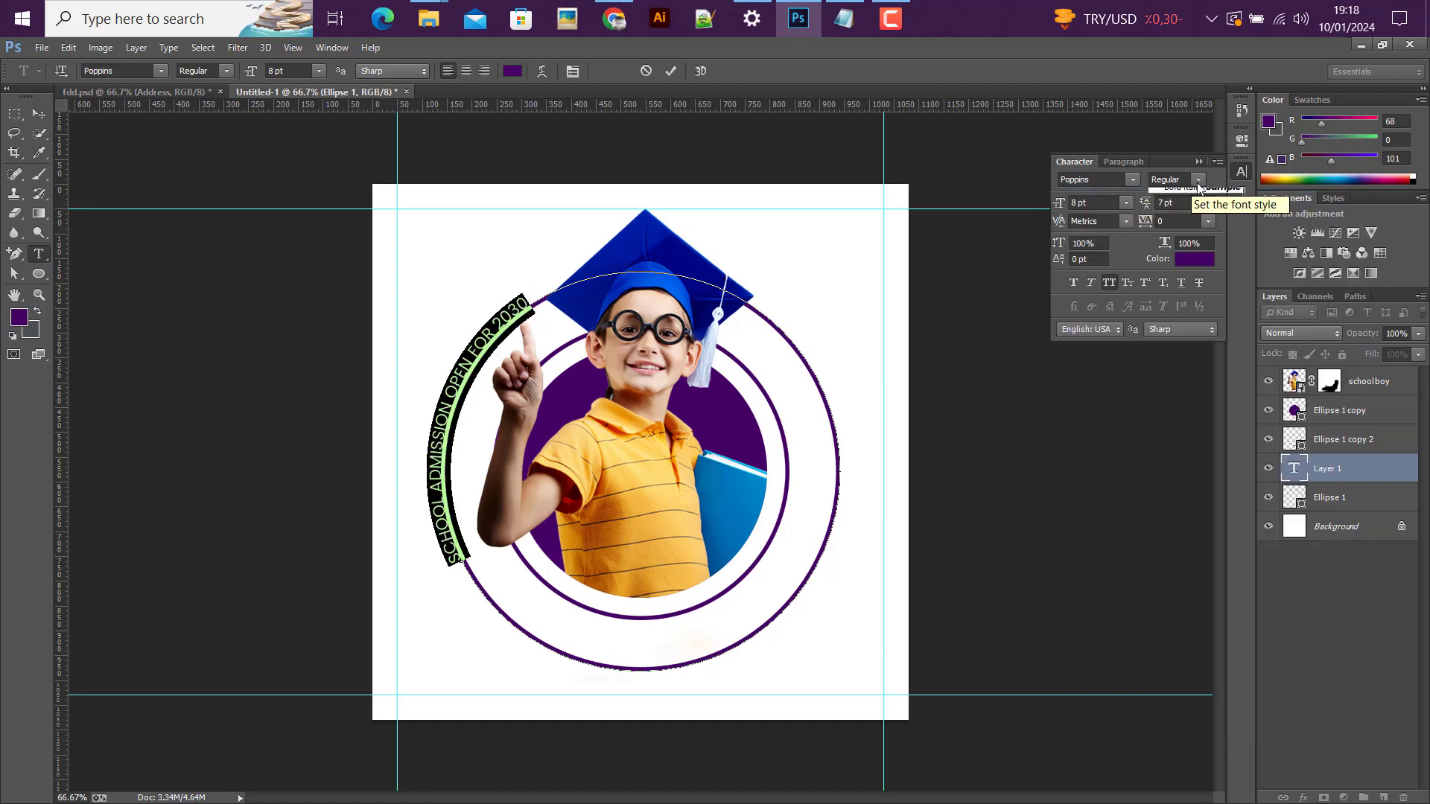
click(1183, 223)
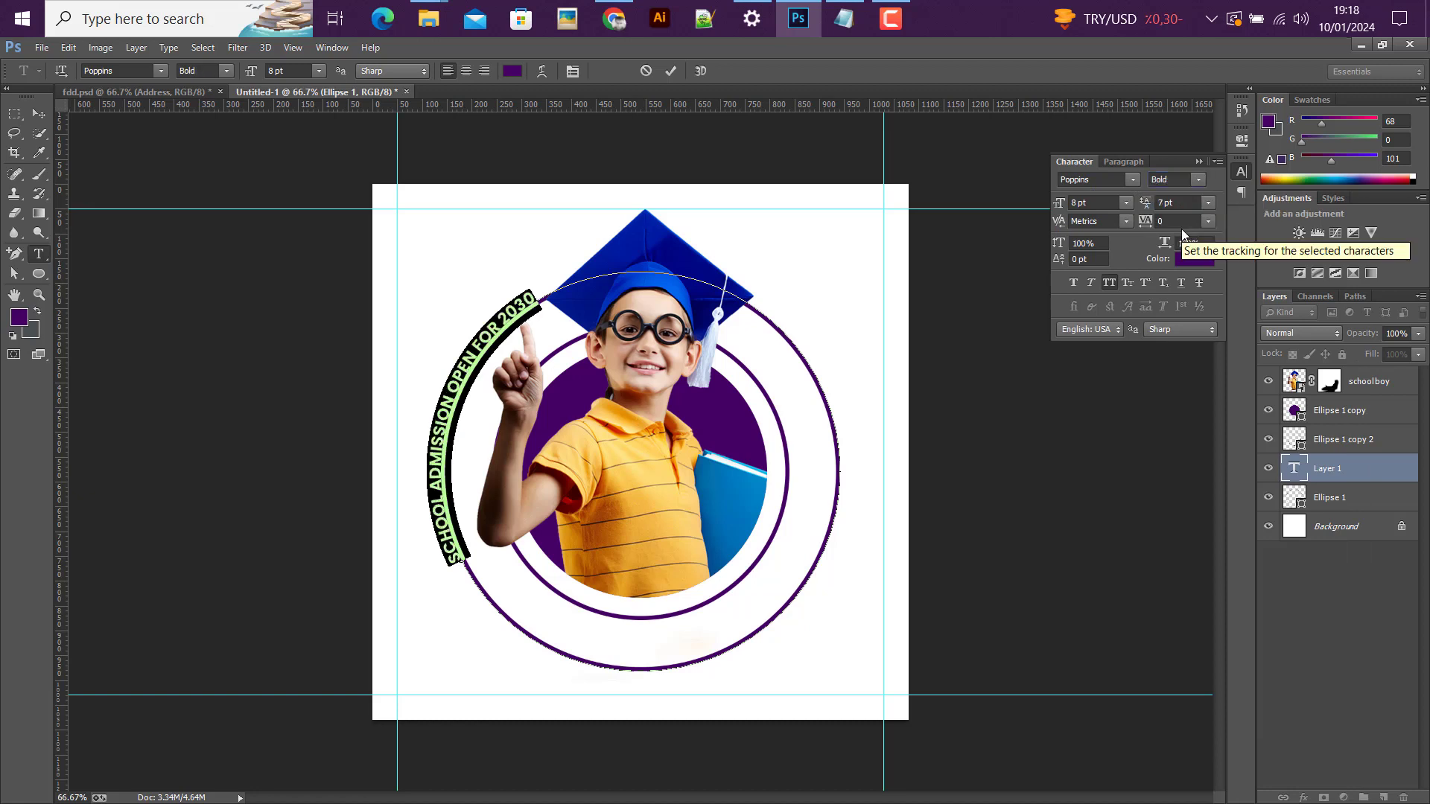
click(39, 113)
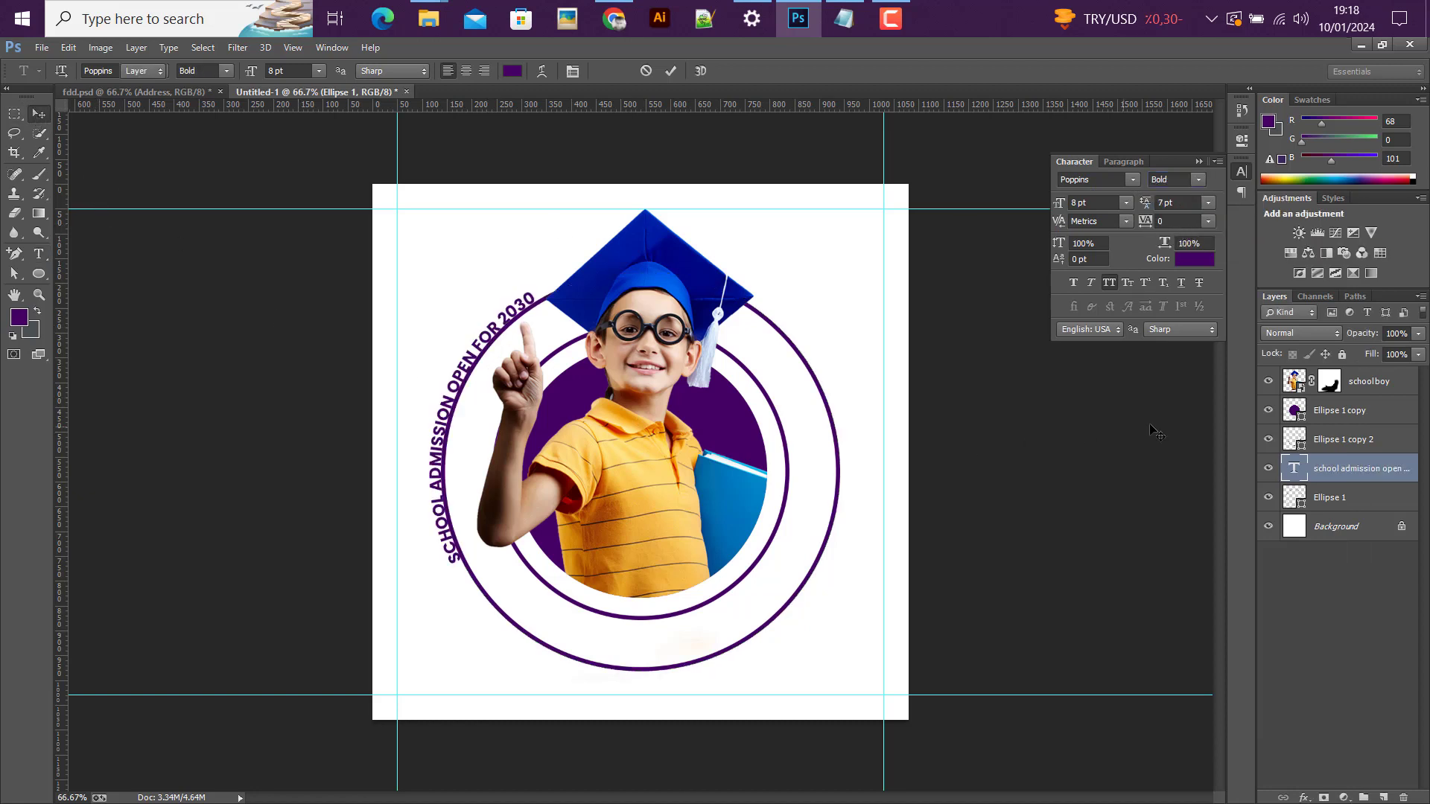
Step: Shrink the outer Ellipse 1 ring about its centre to about 97% so it sits just inside the curved text
click(1292, 499)
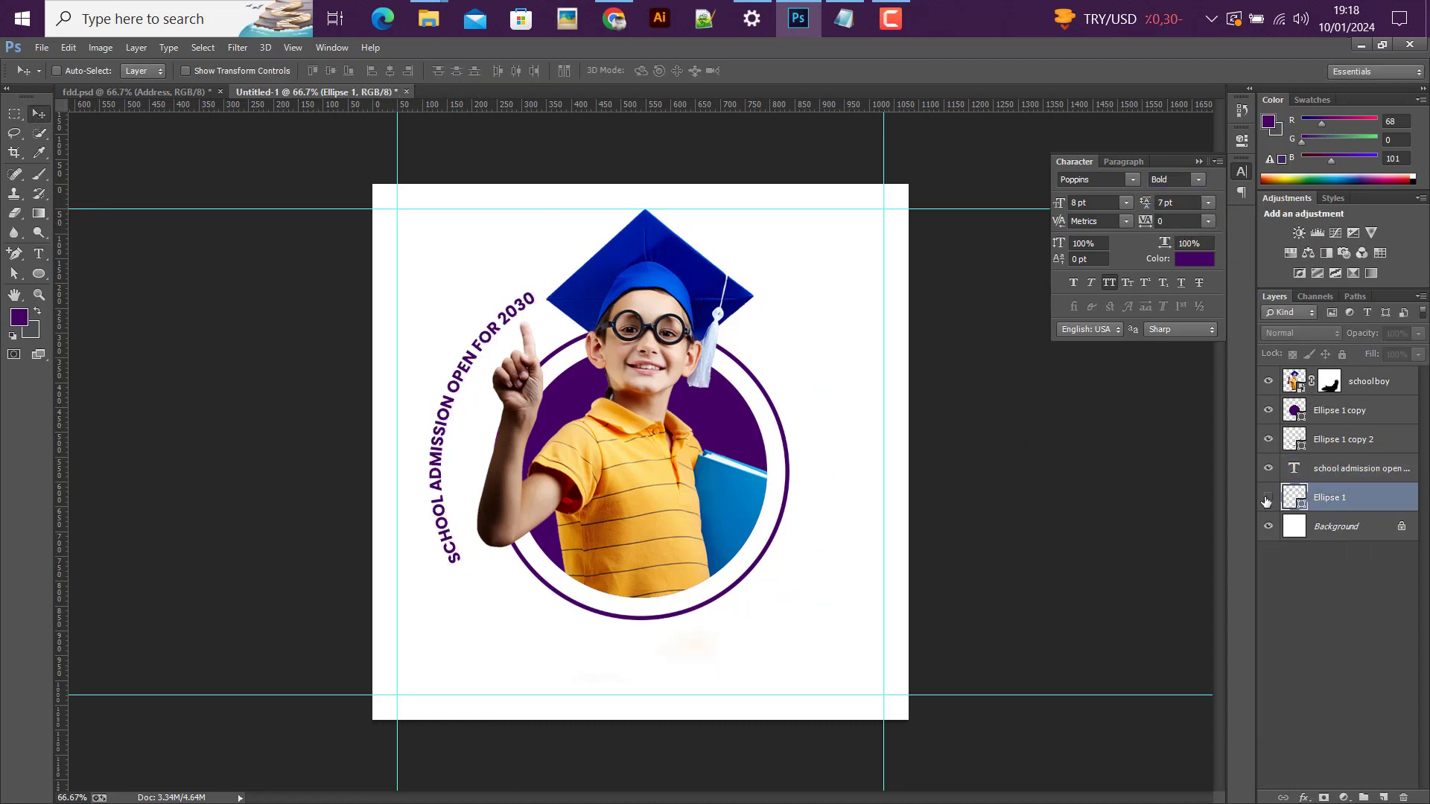
key(ctrl+t)
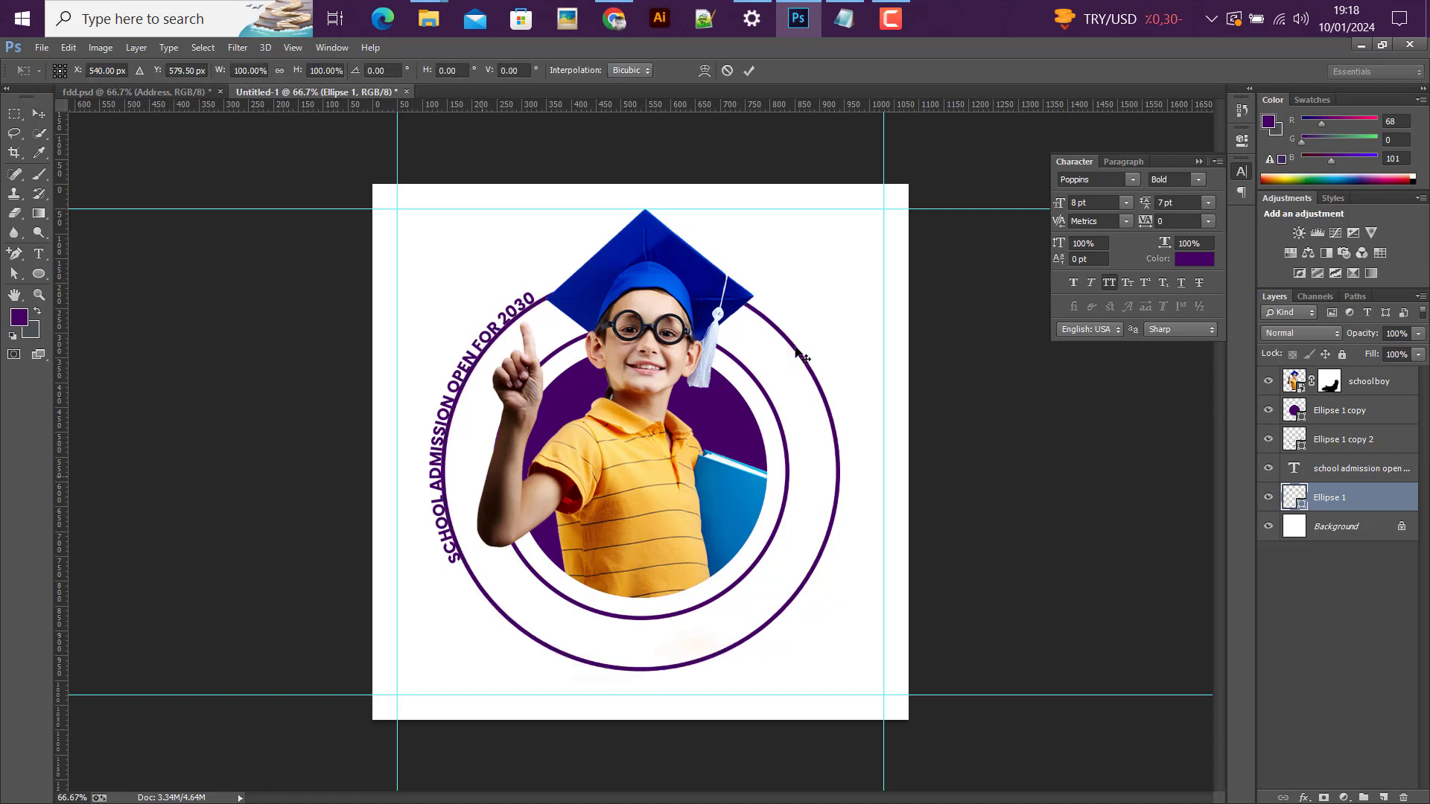
drag(839, 273, 830, 277)
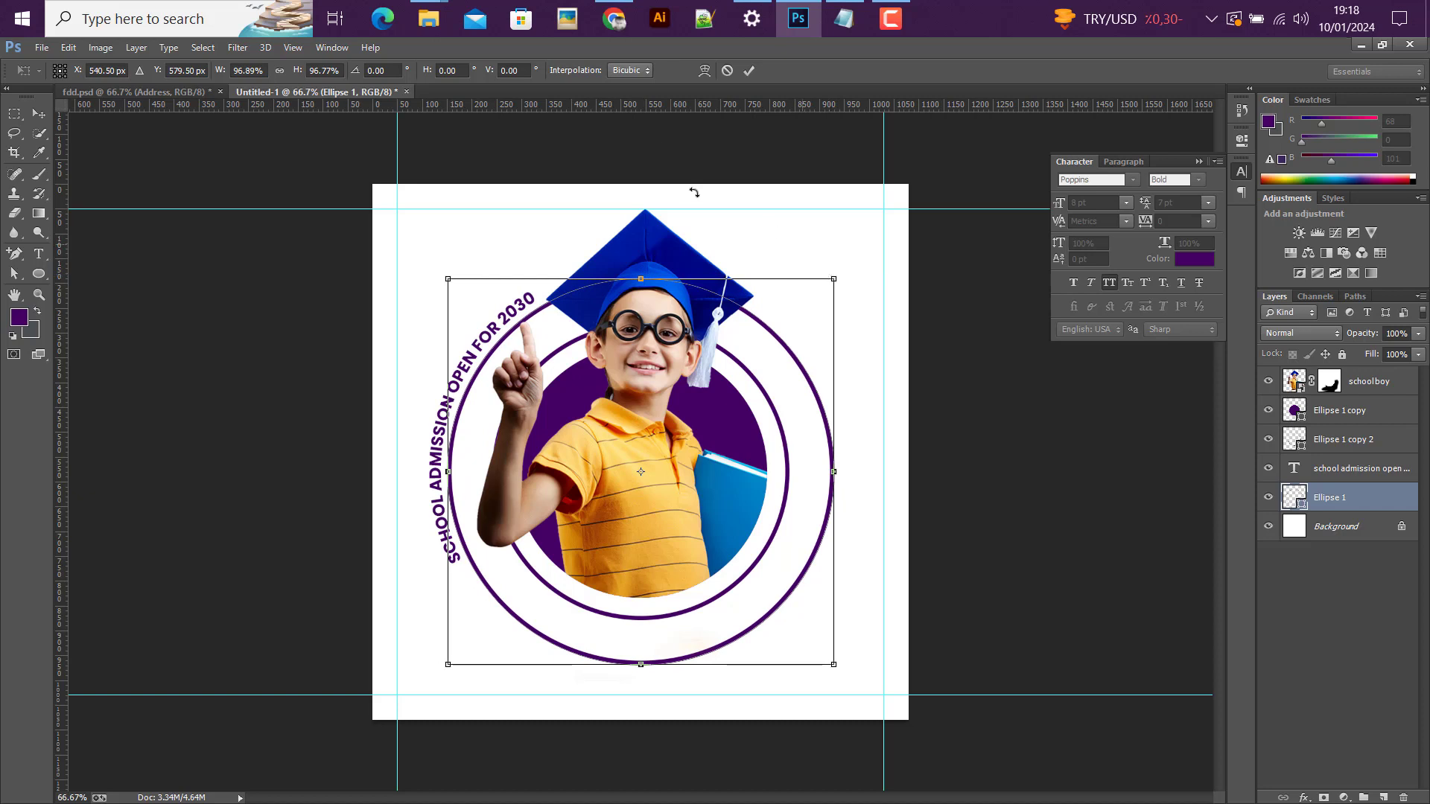
click(749, 70)
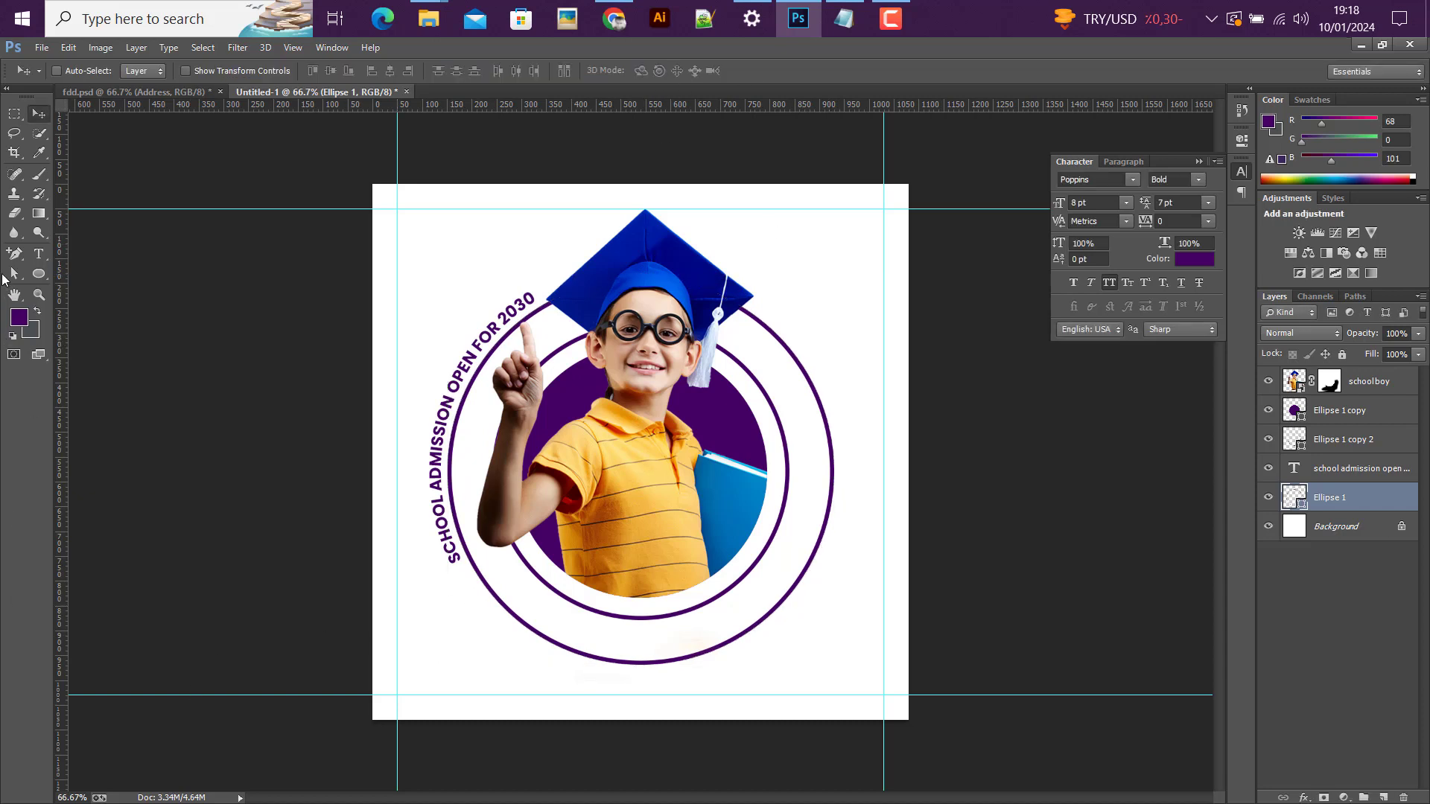
Step: Add an anchor point to the outer ring at its lower left, beside the start of the curved text
click(15, 254)
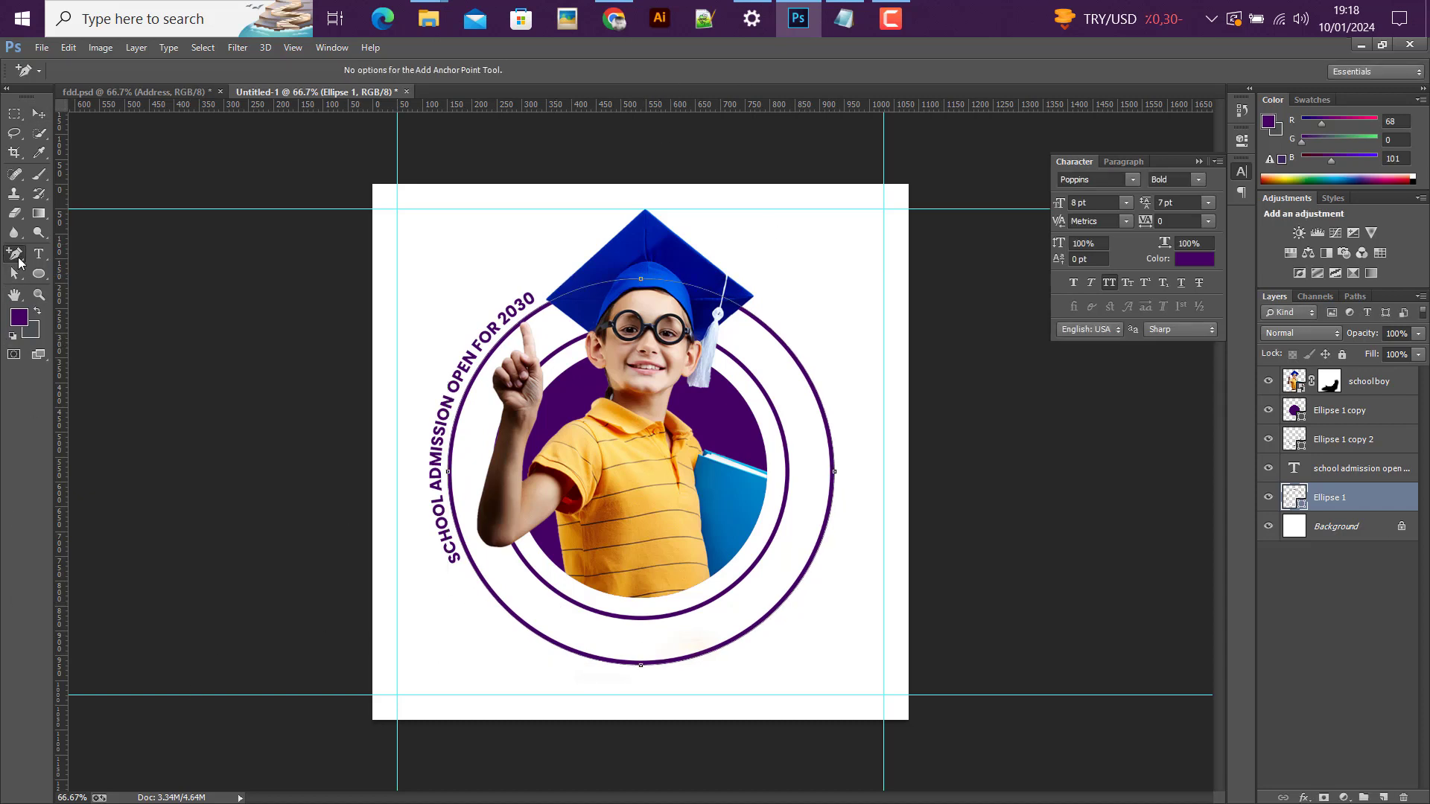
right_click(18, 258)
click(81, 286)
click(475, 571)
Step: Delete the outer ring's bottom and right anchor points with the Direct Selection tool, leaving only the arc beside the text
click(12, 275)
right_click(12, 276)
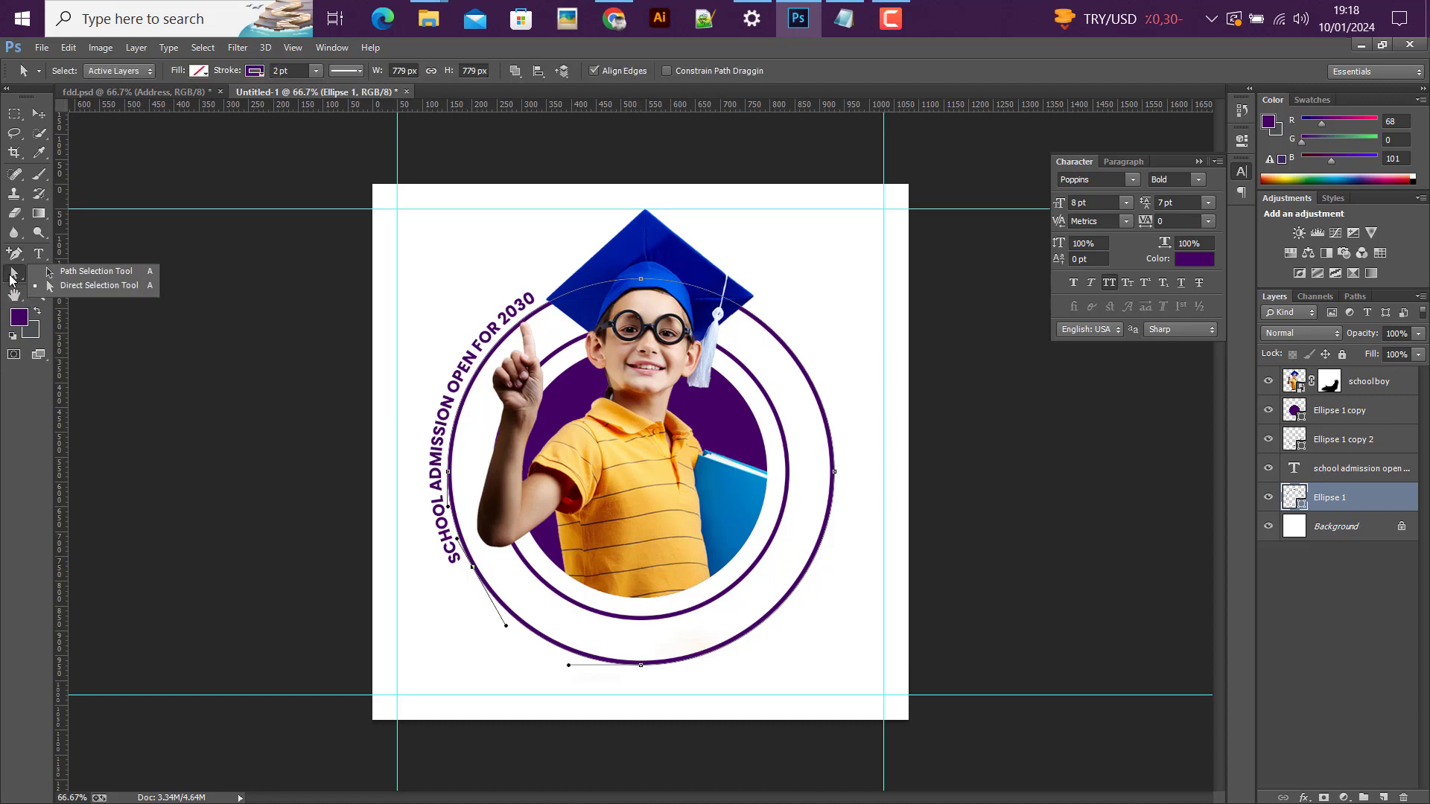
click(85, 286)
drag(716, 689, 558, 609)
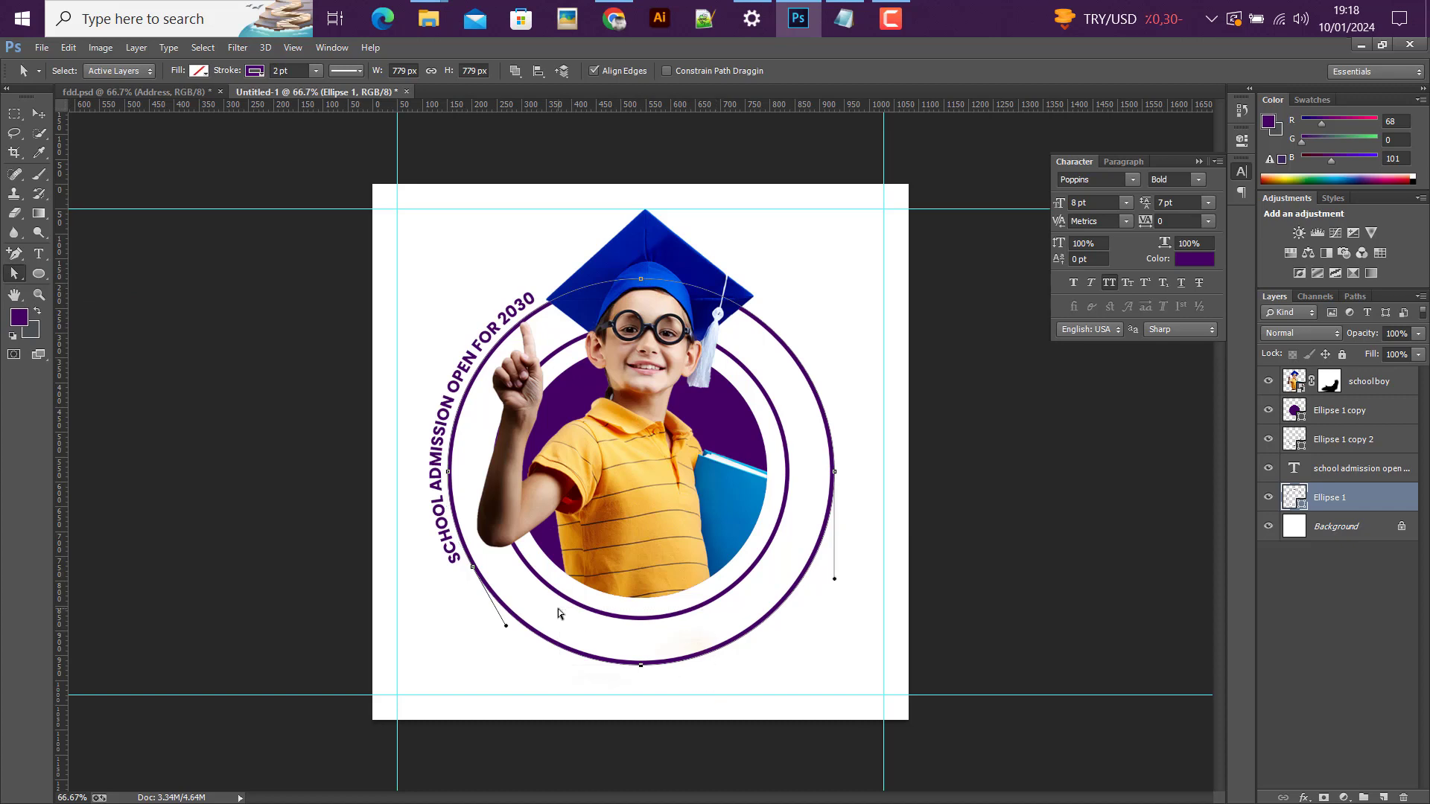
key(Delete)
drag(863, 490, 769, 275)
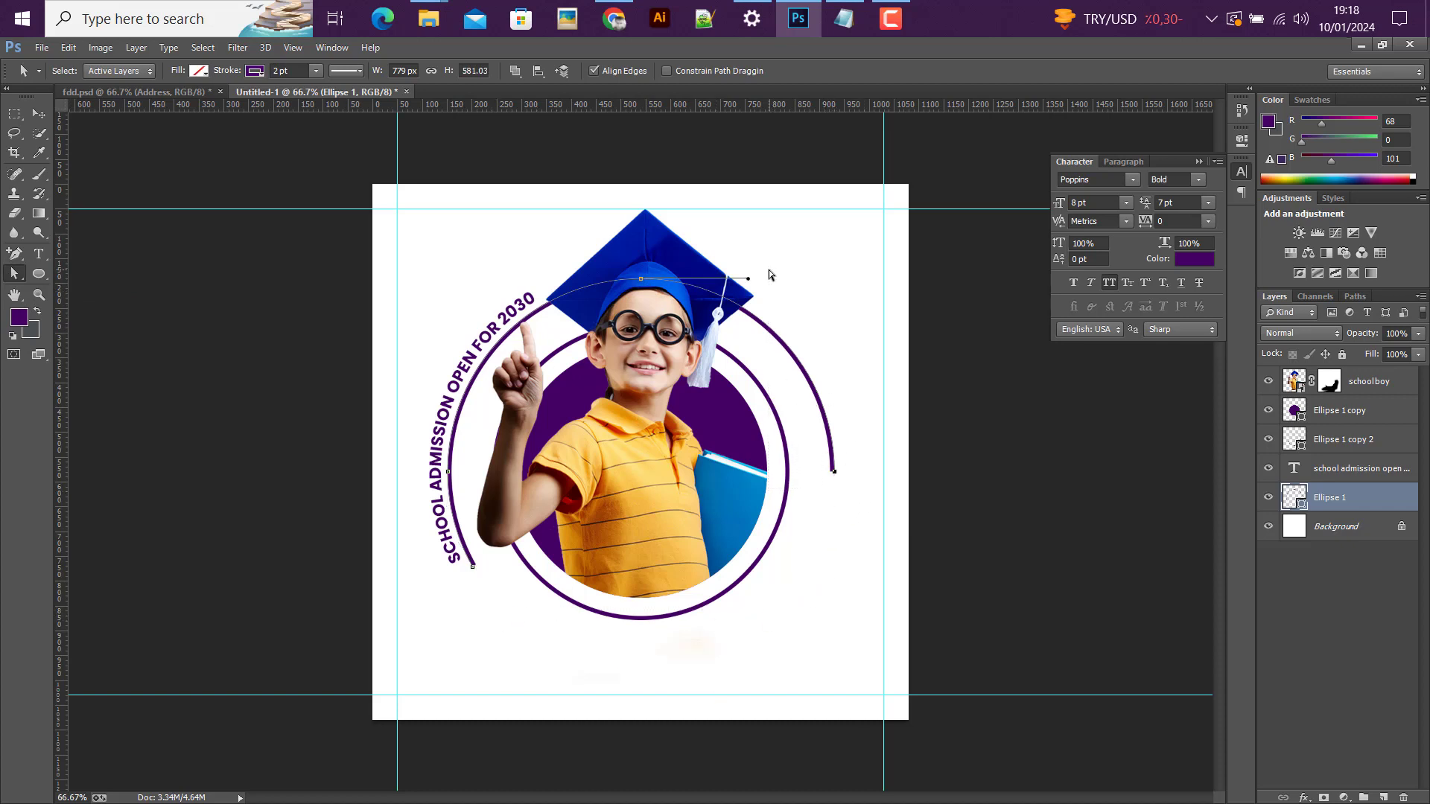
key(Delete)
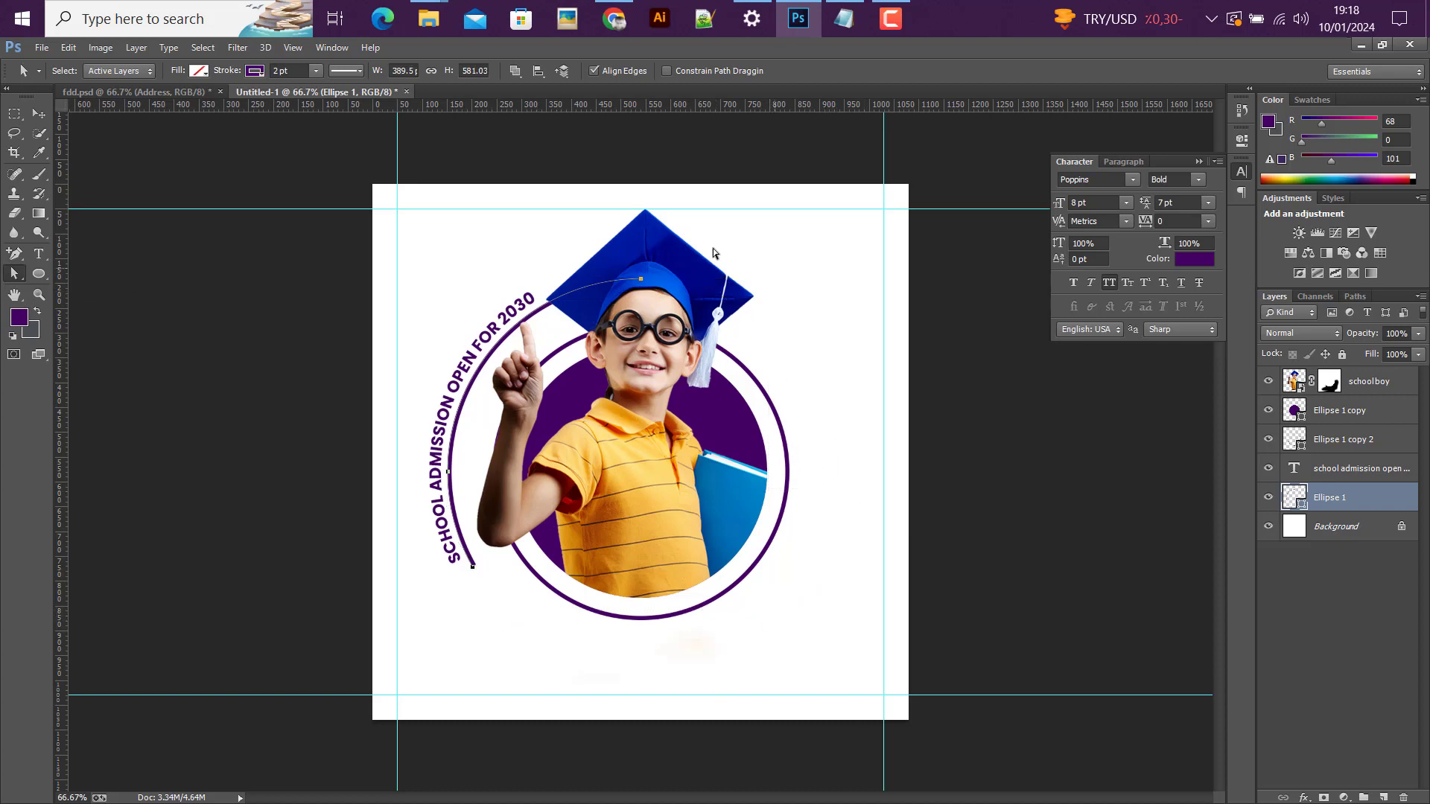
click(39, 114)
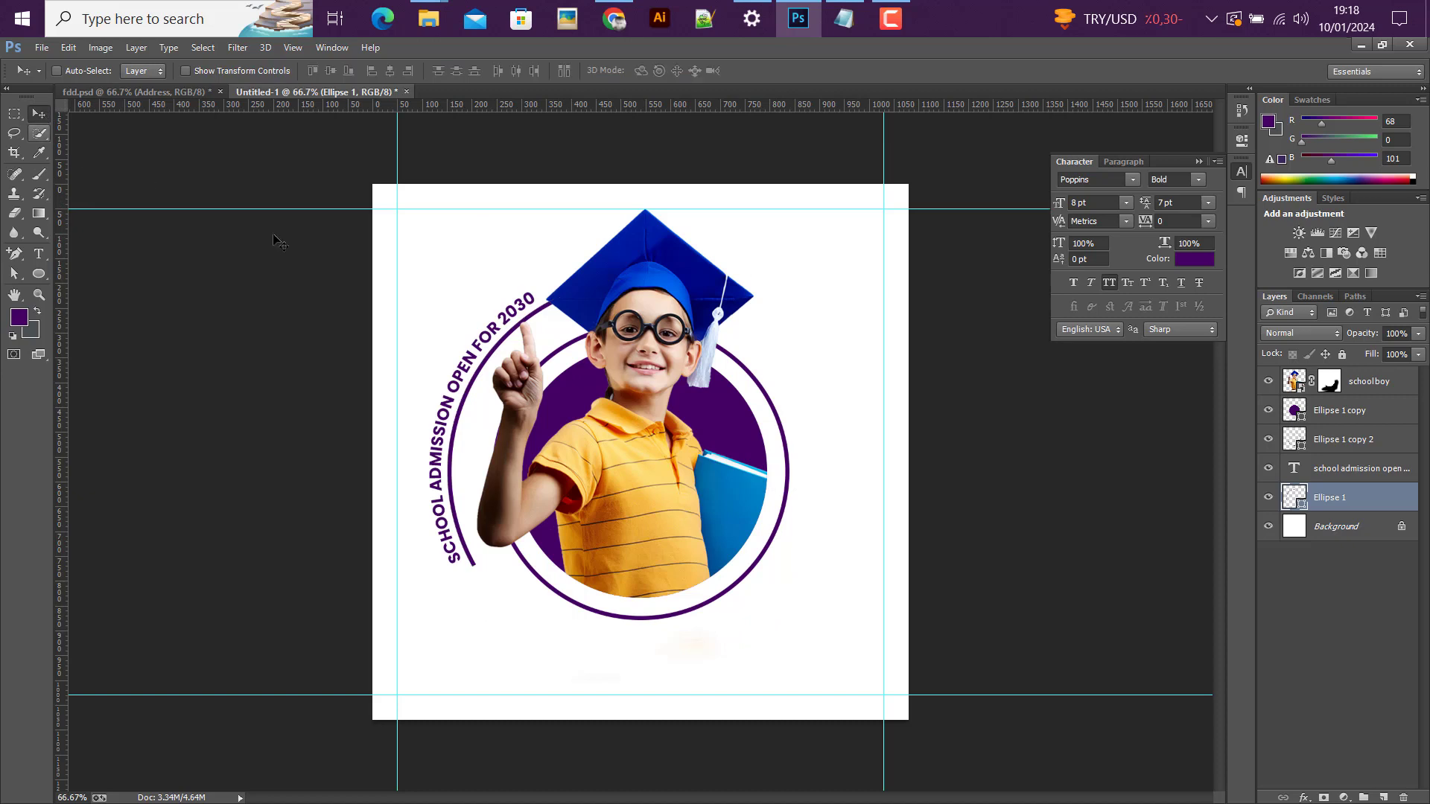
Step: Recolour the curved admission text to dark grey #272727
click(1310, 468)
click(1195, 259)
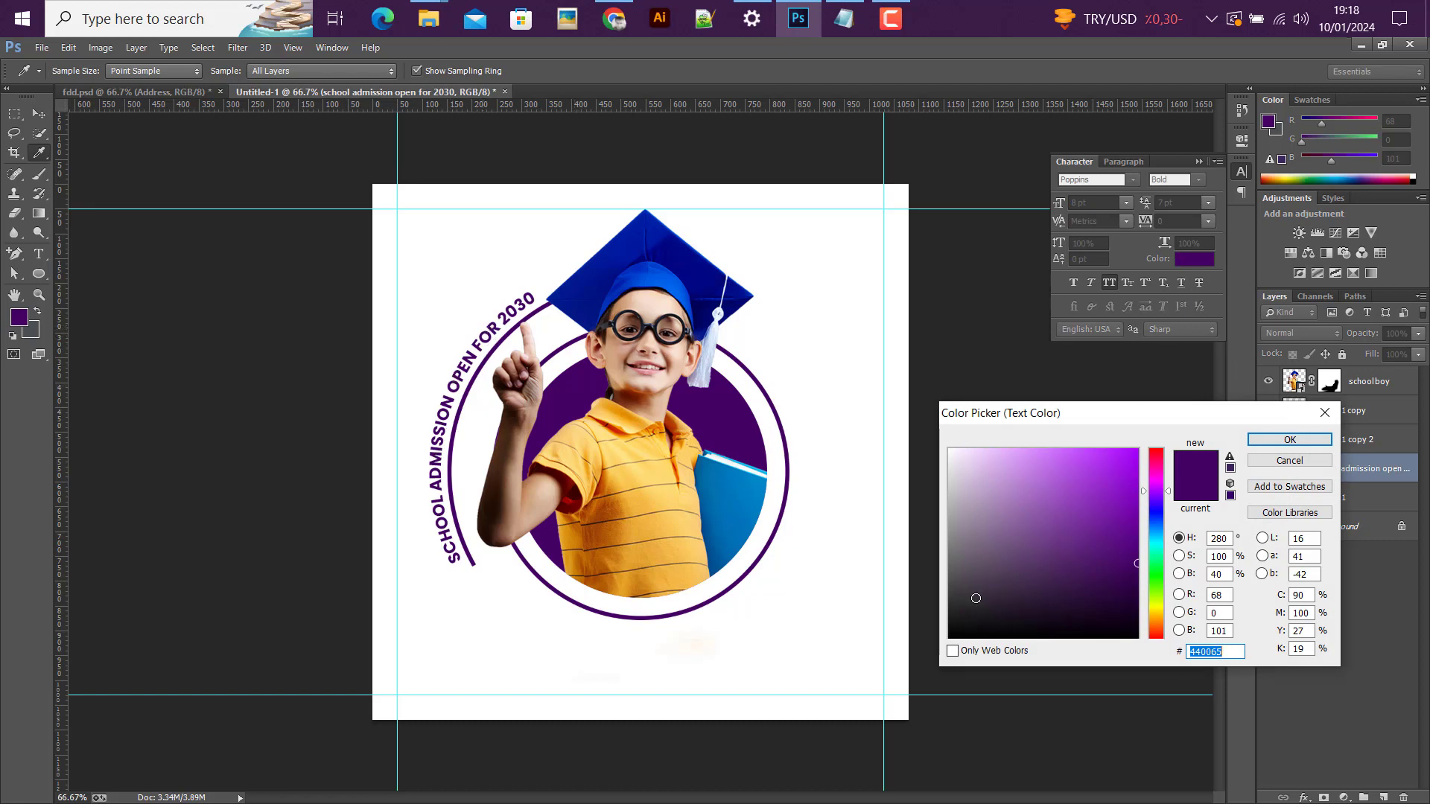
drag(940, 614, 923, 611)
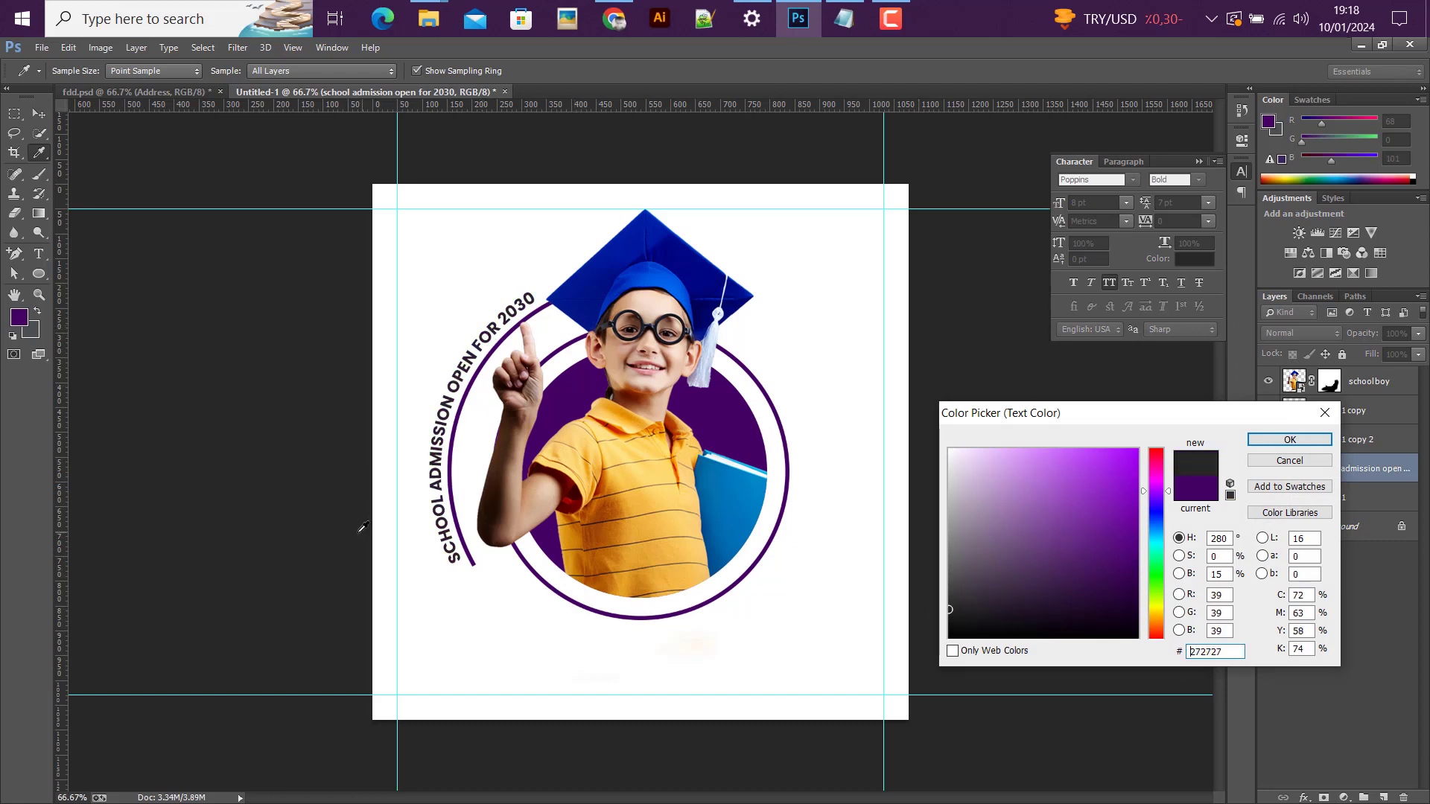
click(1290, 439)
key(v)
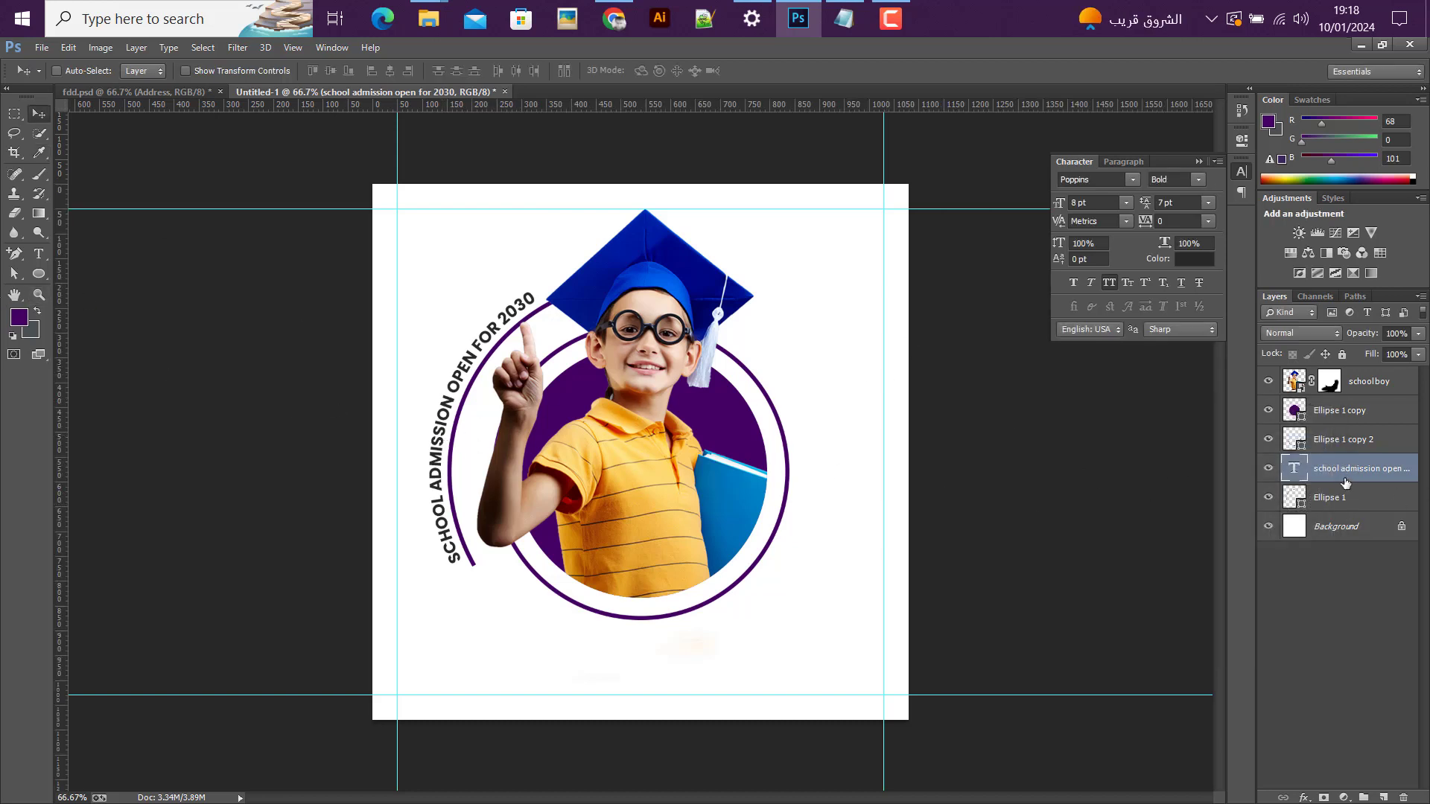
Step: Enlarge the Ellipse 1 copy 2 ring around the purple circle slightly, to about 601 × 611 px
click(1294, 507)
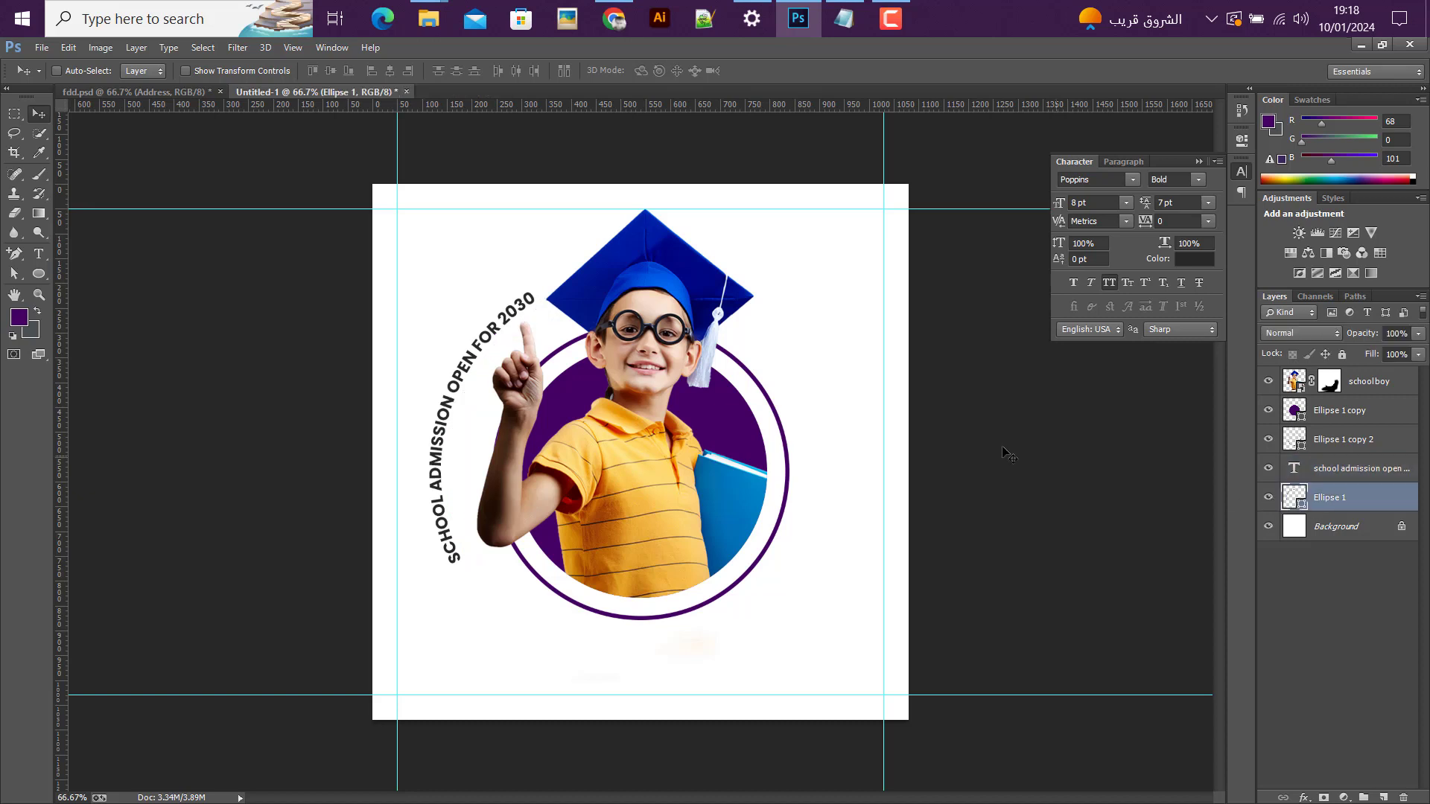
click(1341, 447)
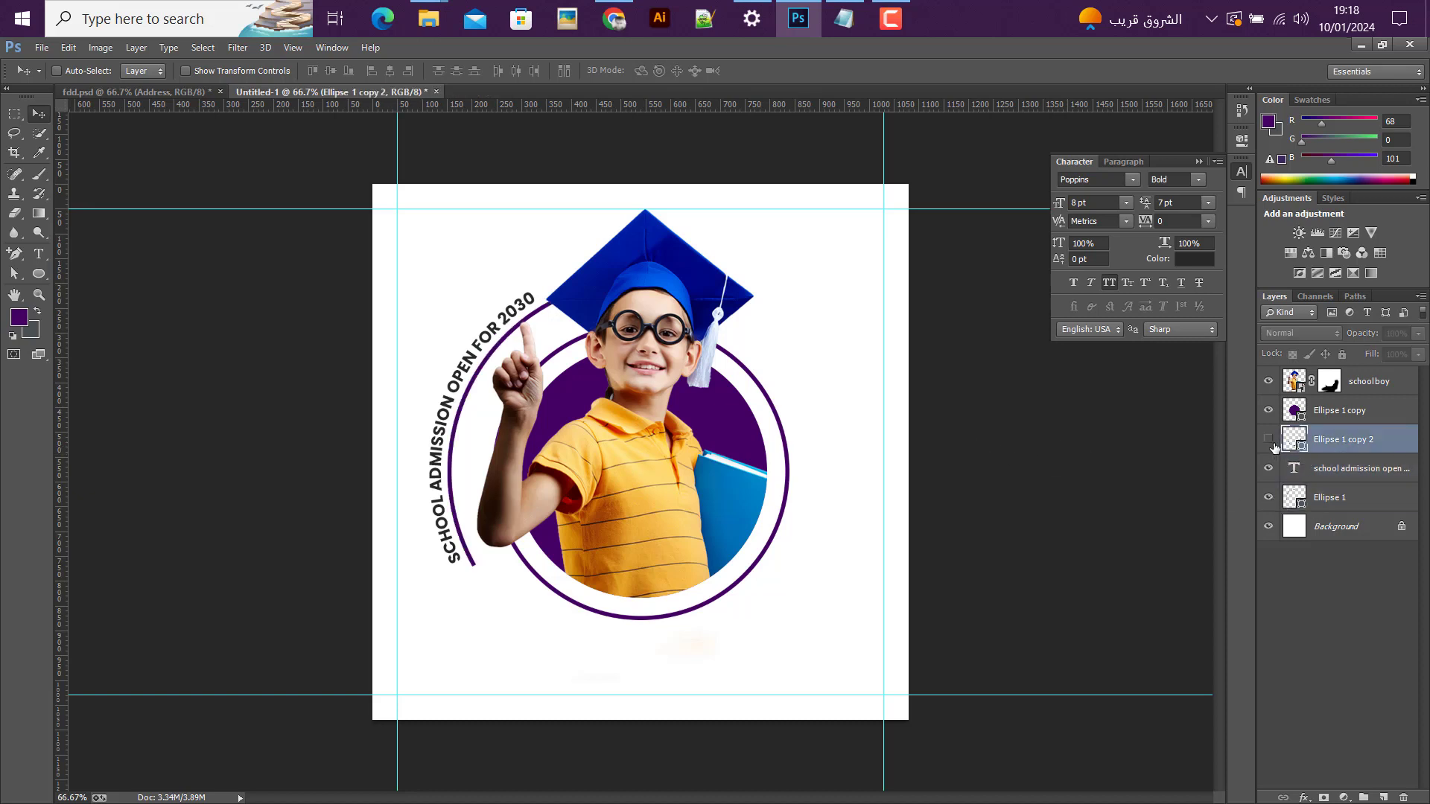
click(1269, 439)
click(1270, 440)
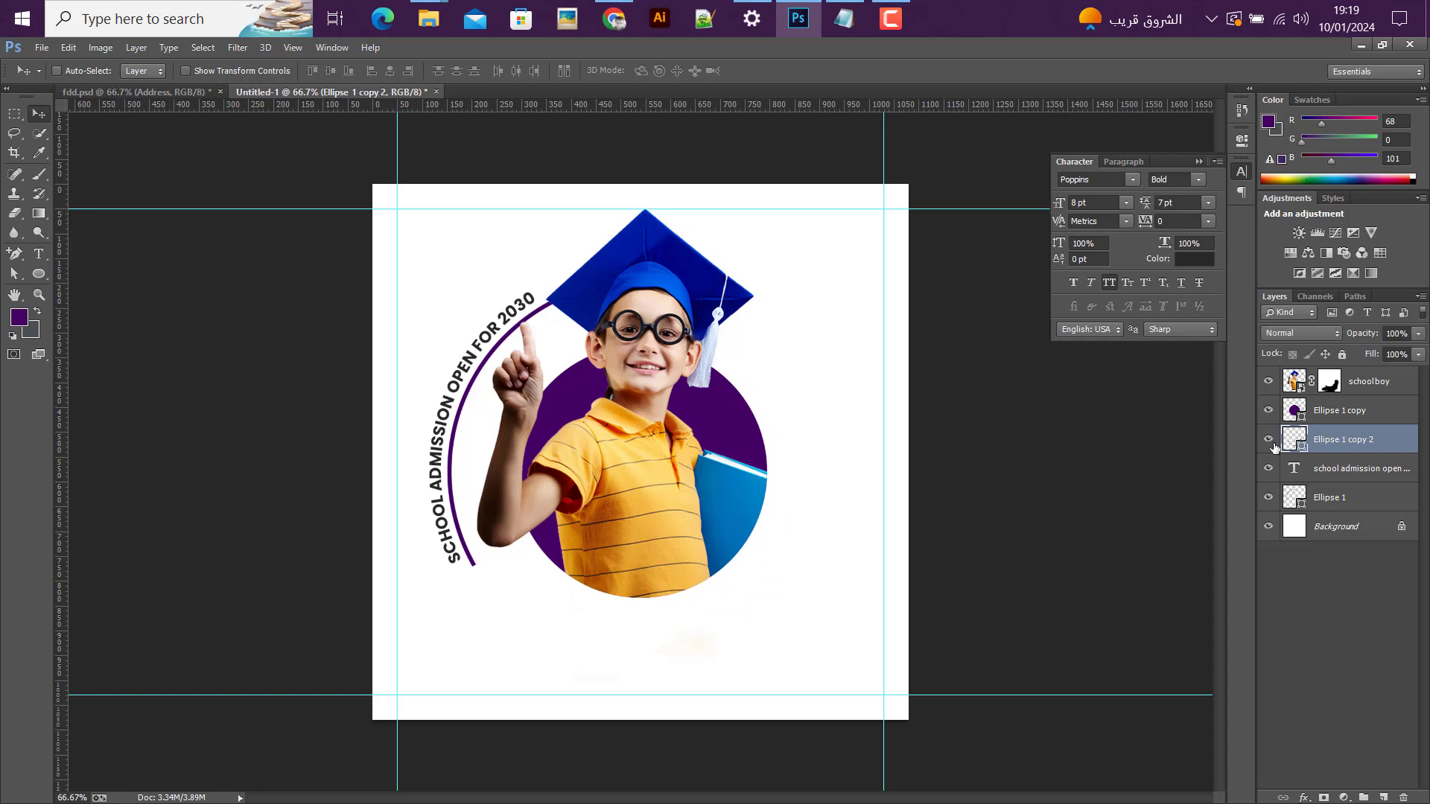
click(1269, 440)
click(1269, 440)
click(1269, 440)
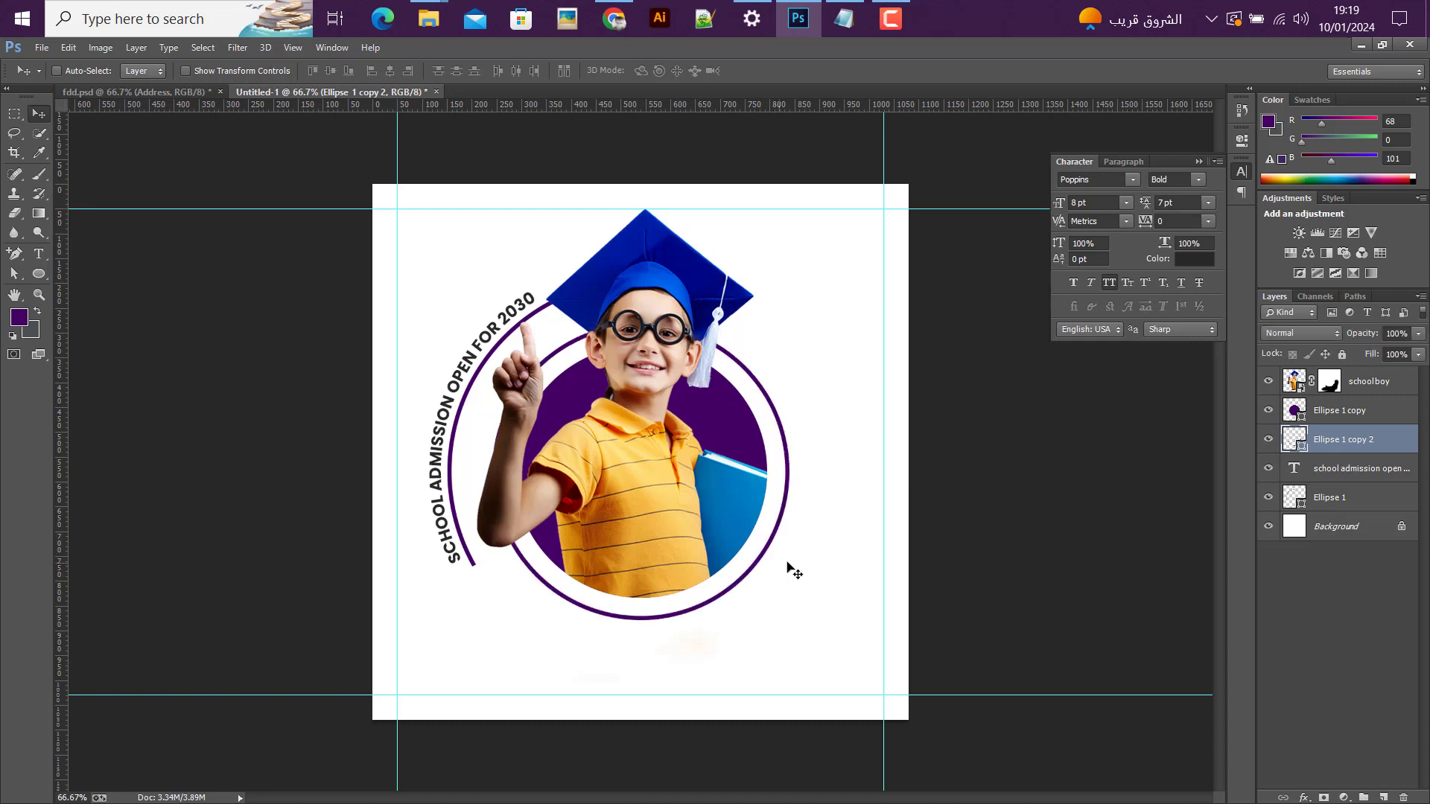
key(ctrl+t)
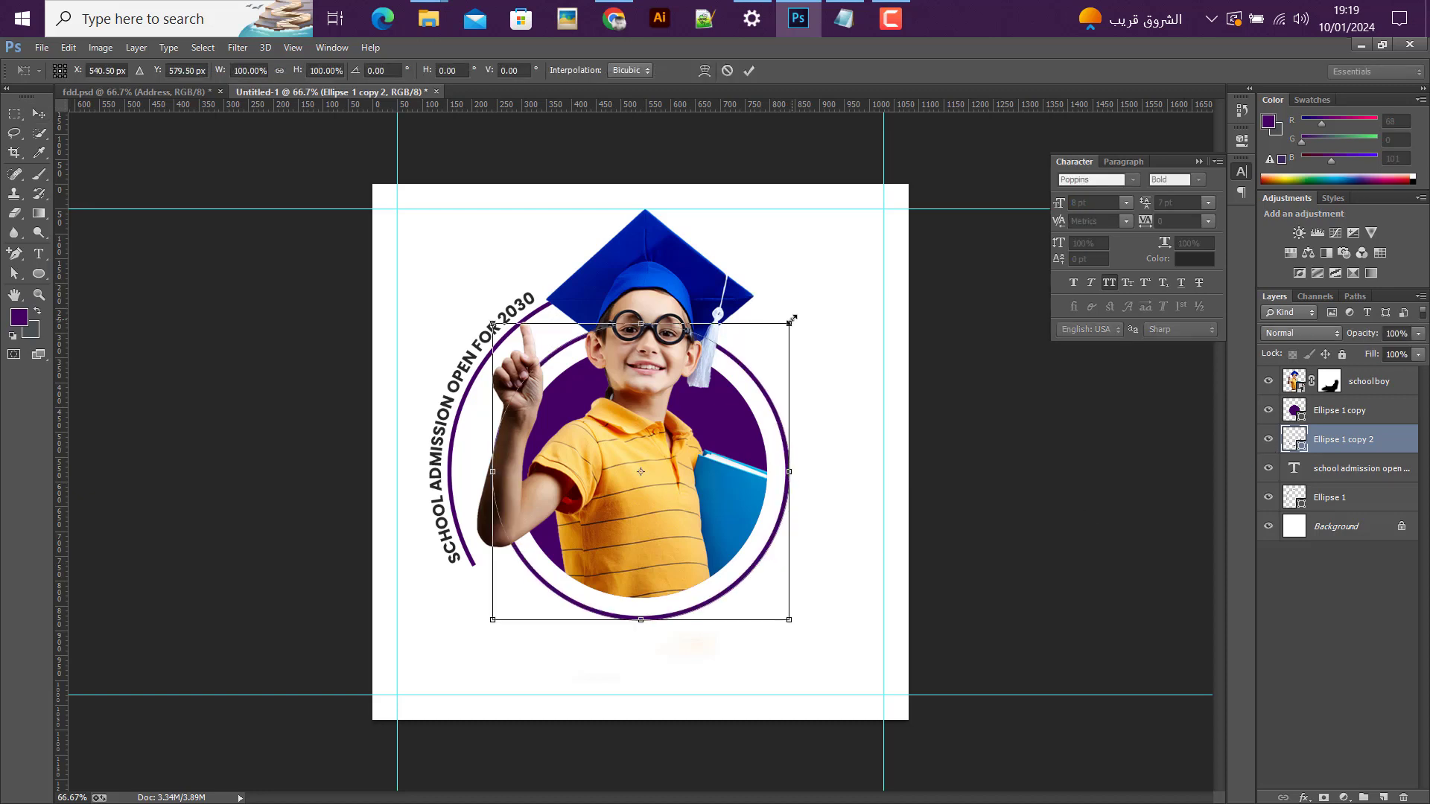
drag(792, 318, 790, 317)
key(Return)
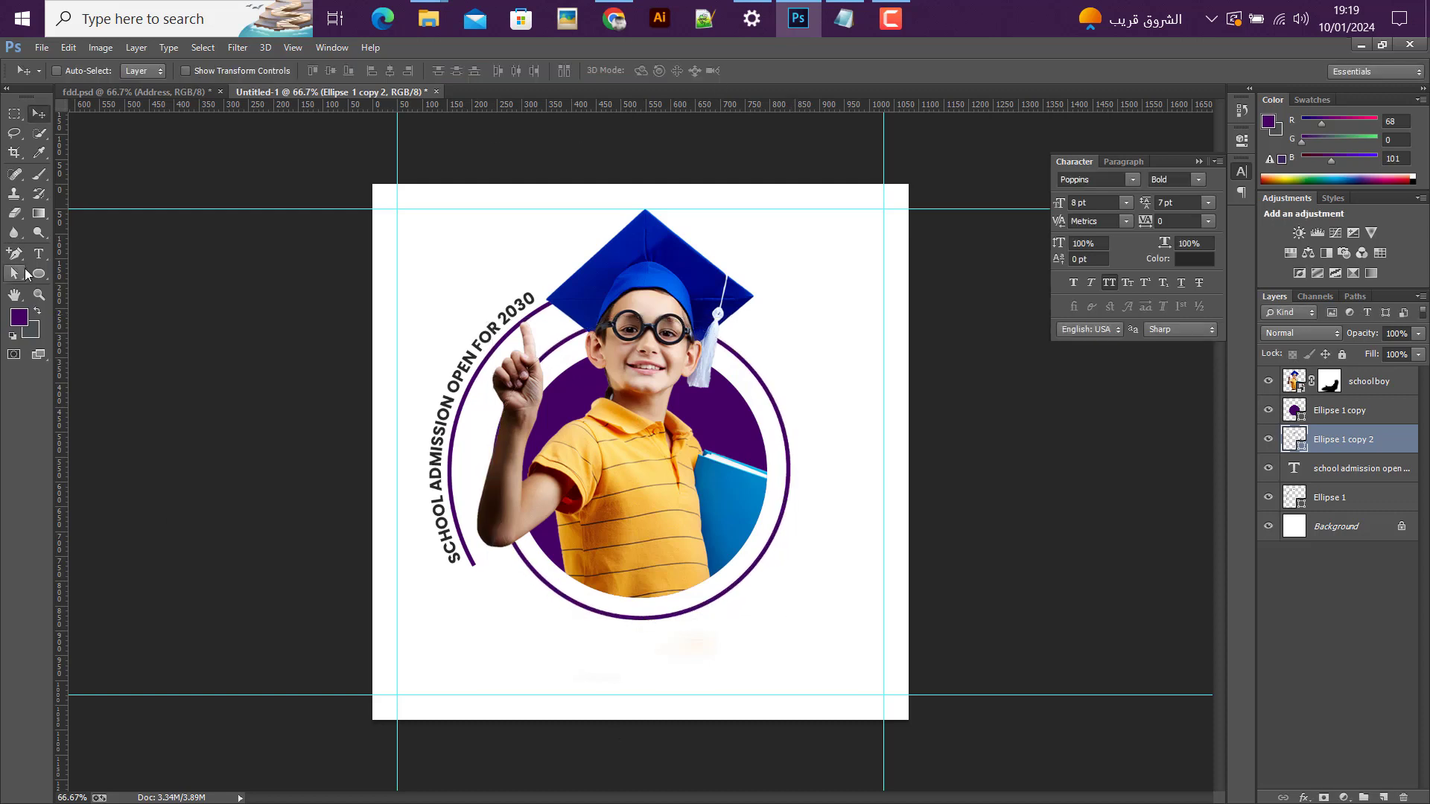
Step: Draw a purple-filled circle about 209 px wide above the school boy layer and position it against the ring's upper right
click(28, 274)
click(39, 273)
click(89, 304)
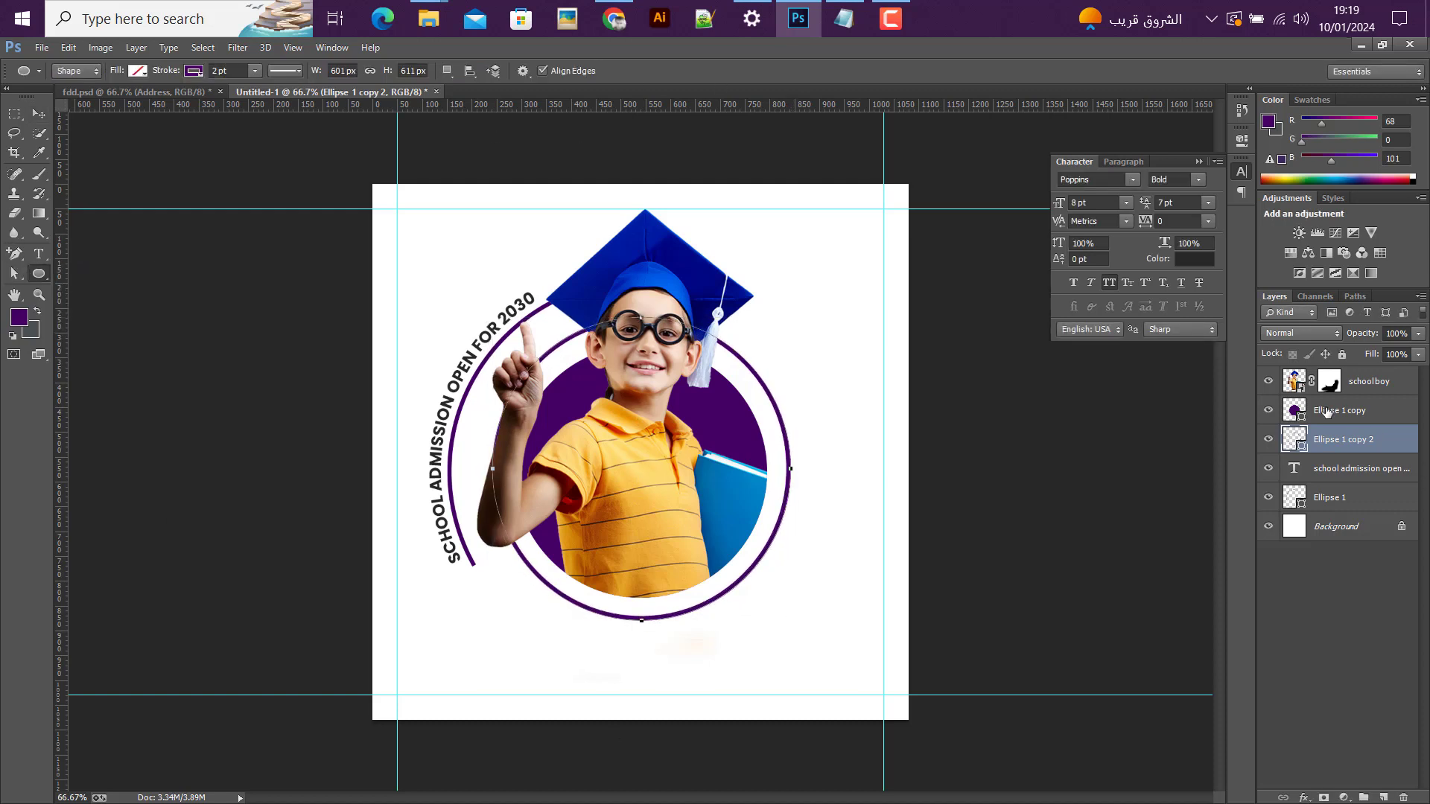
click(1367, 382)
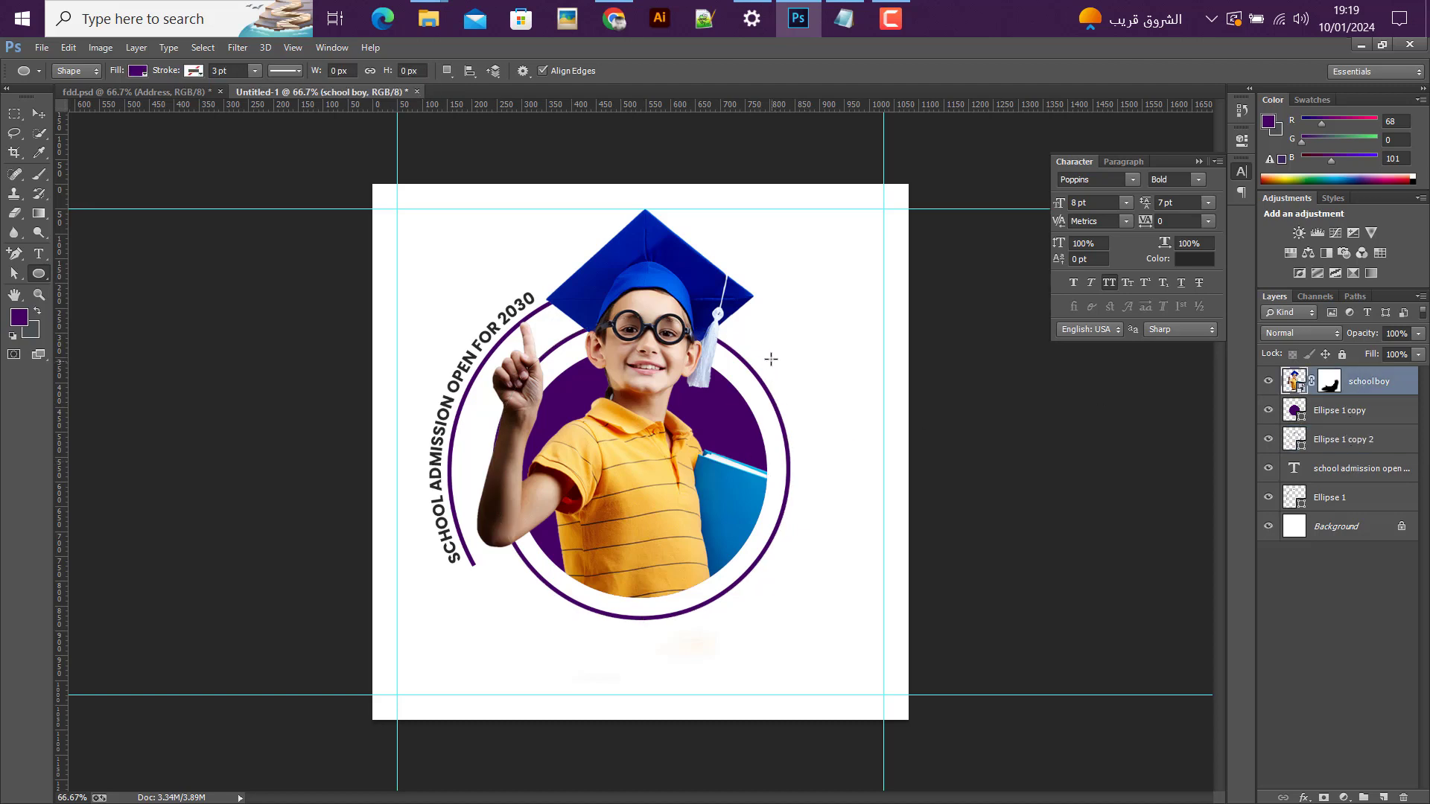
drag(754, 325, 856, 484)
click(38, 114)
scroll(862, 418, up, 4)
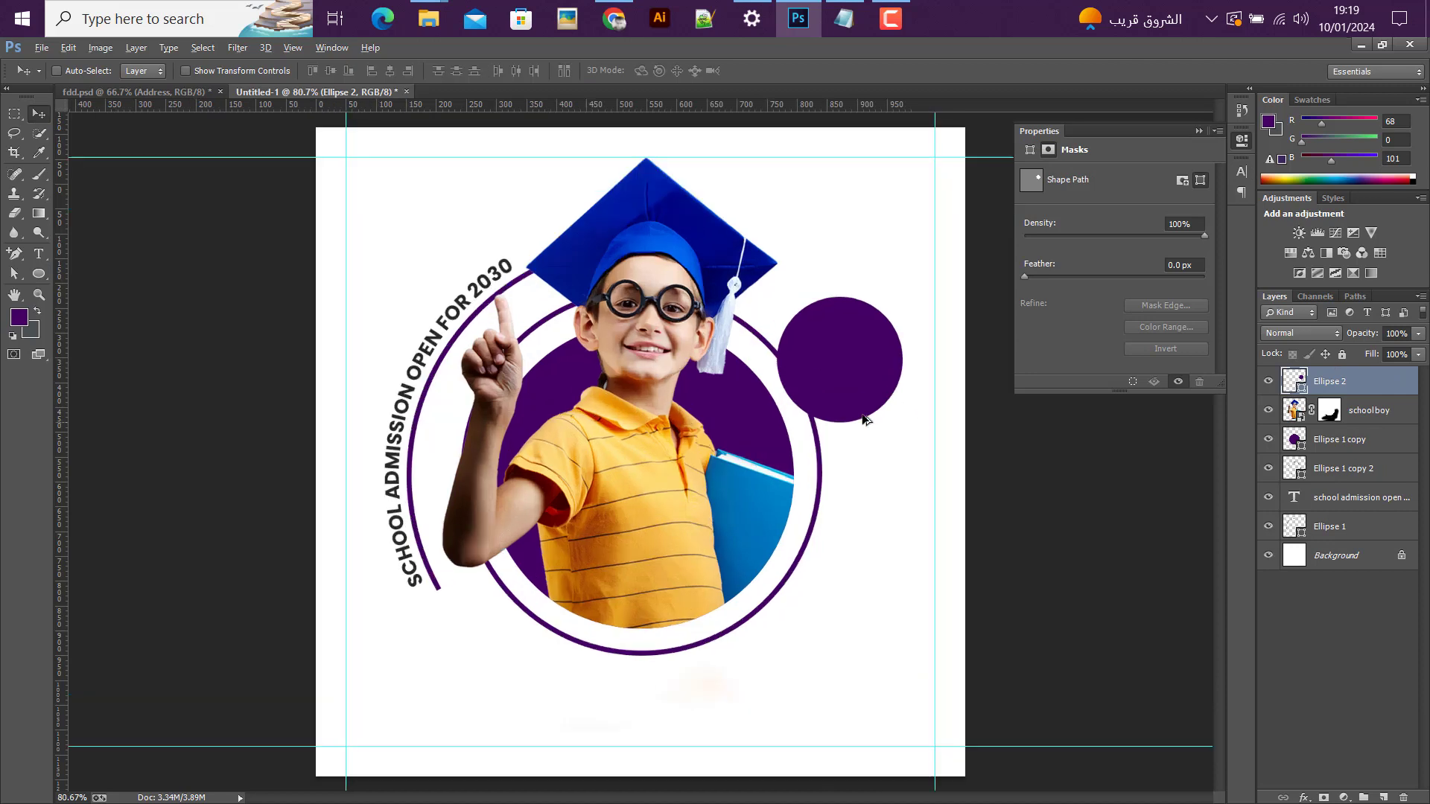
drag(832, 390, 838, 369)
Step: Add two anchor points to the Ellipse 1 copy 2 ring, one beside the small circle and one below the boy's elbow
click(1341, 479)
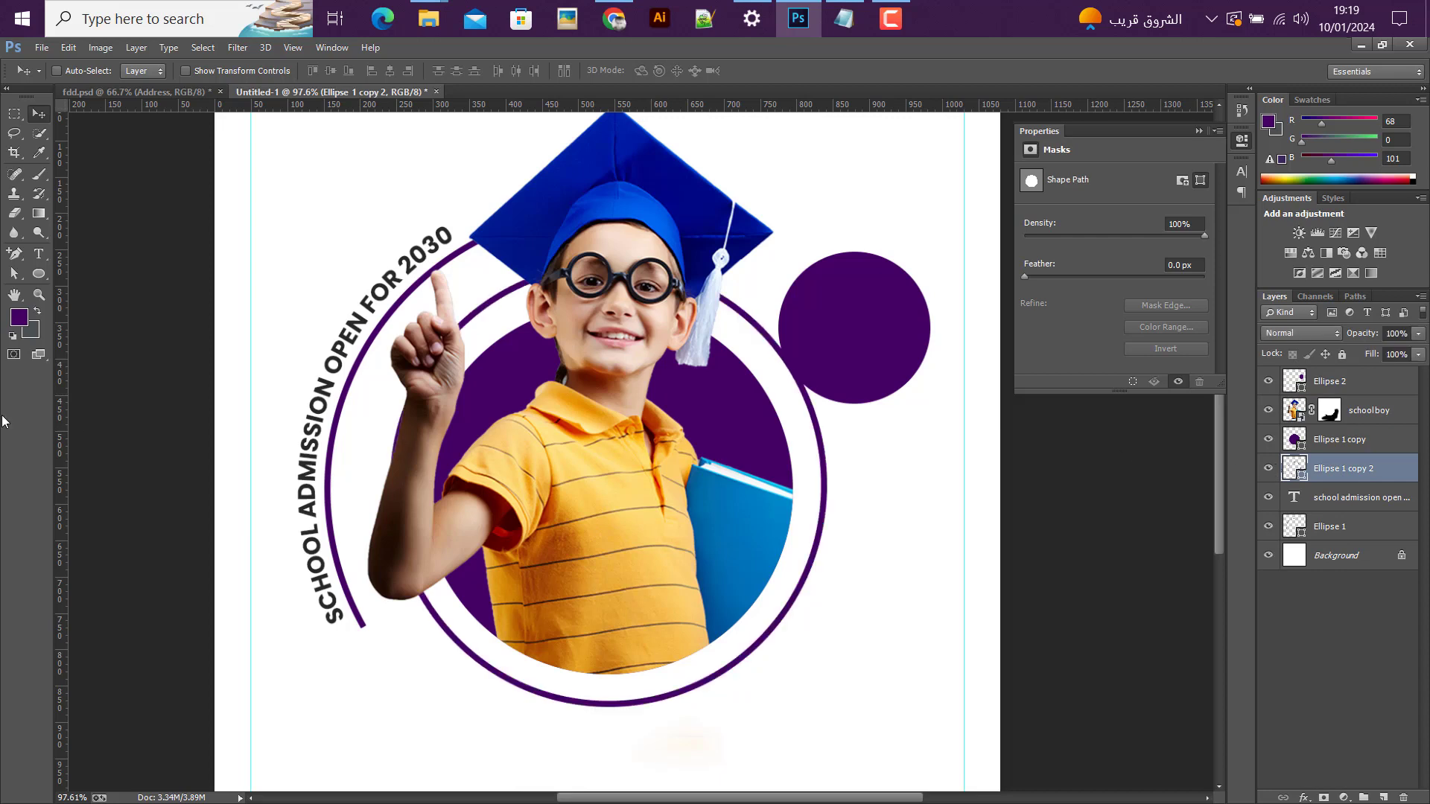
click(14, 254)
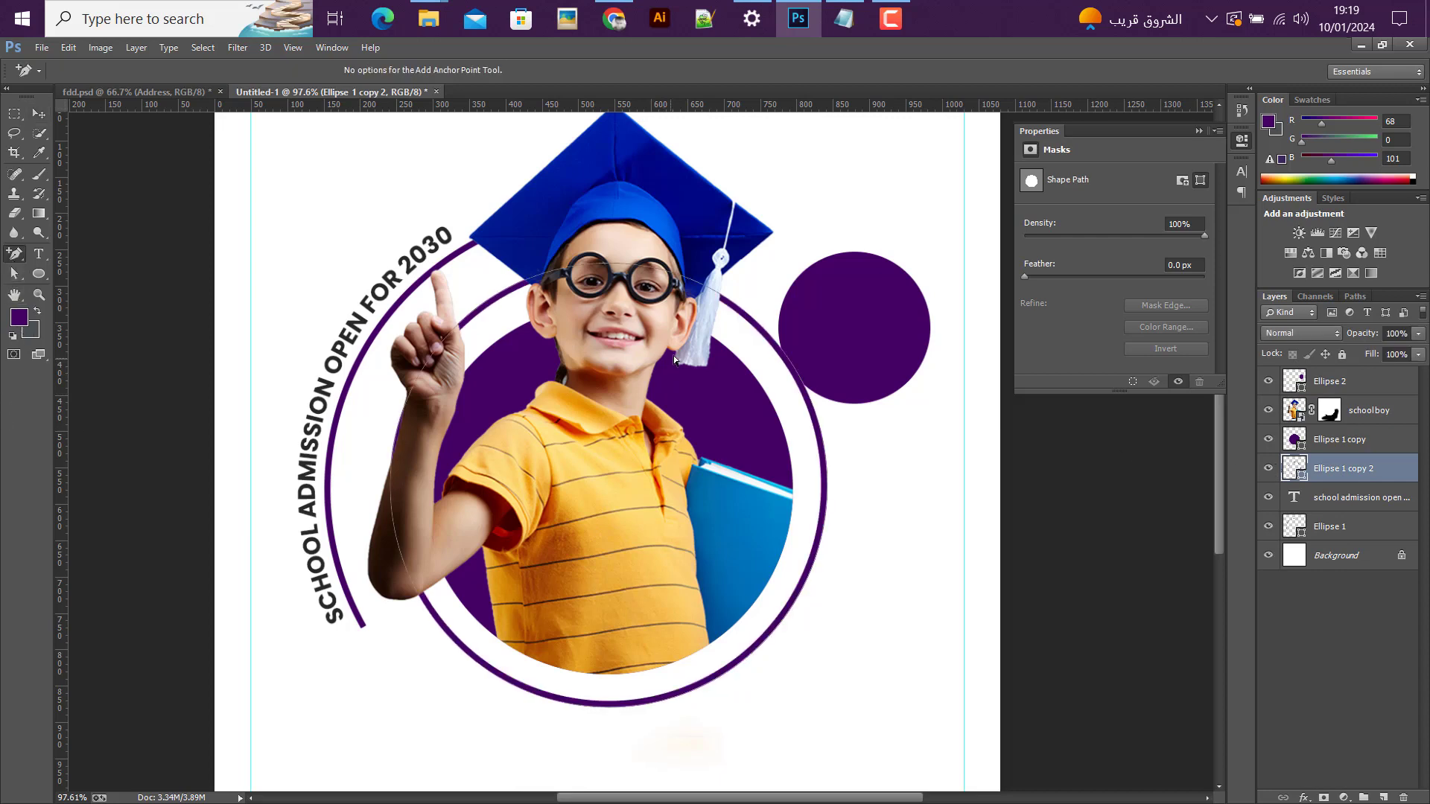
click(783, 353)
click(436, 621)
Step: Delete the ring's left and top anchor points with the Direct Selection tool, leaving only the arc along the right and bottom
click(15, 273)
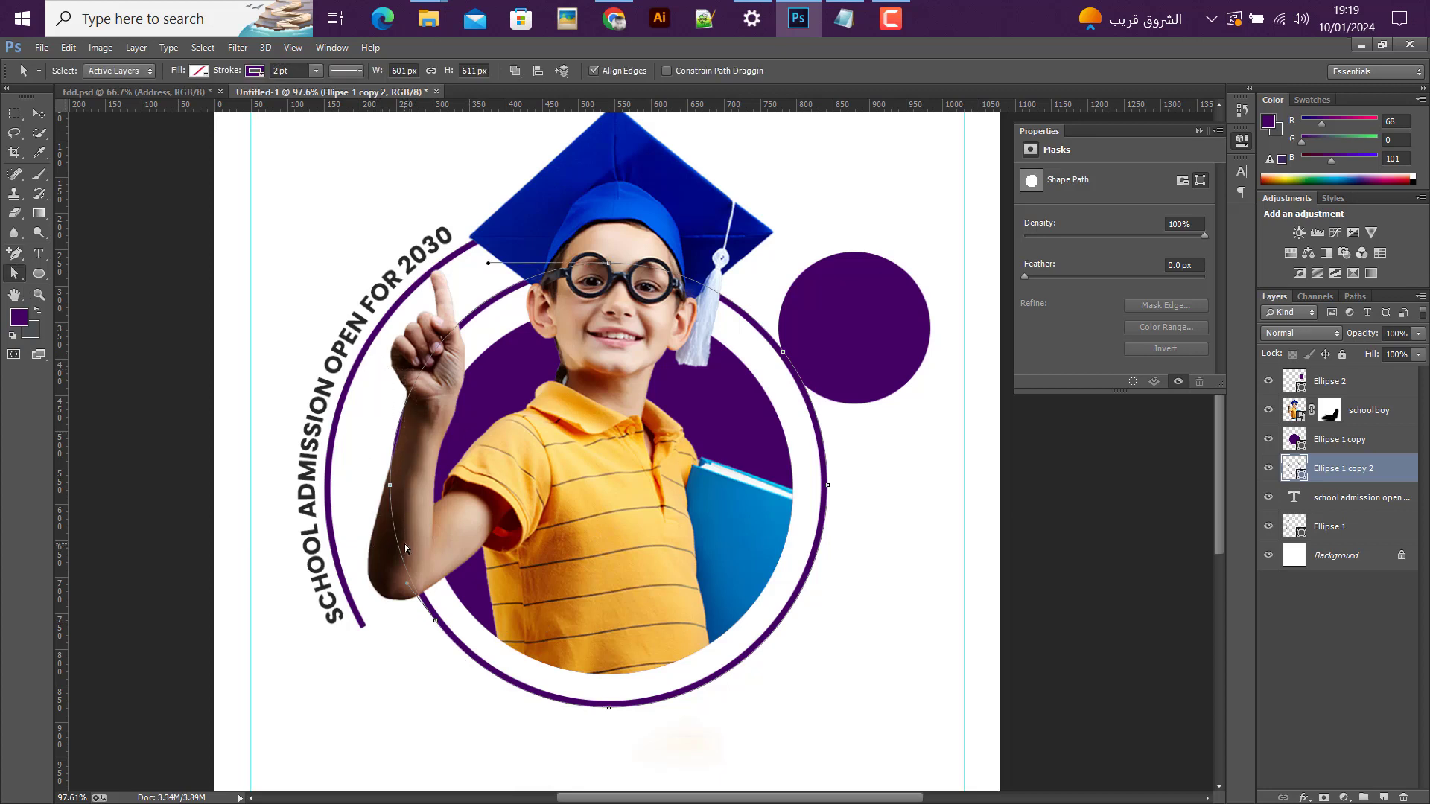
key(Delete)
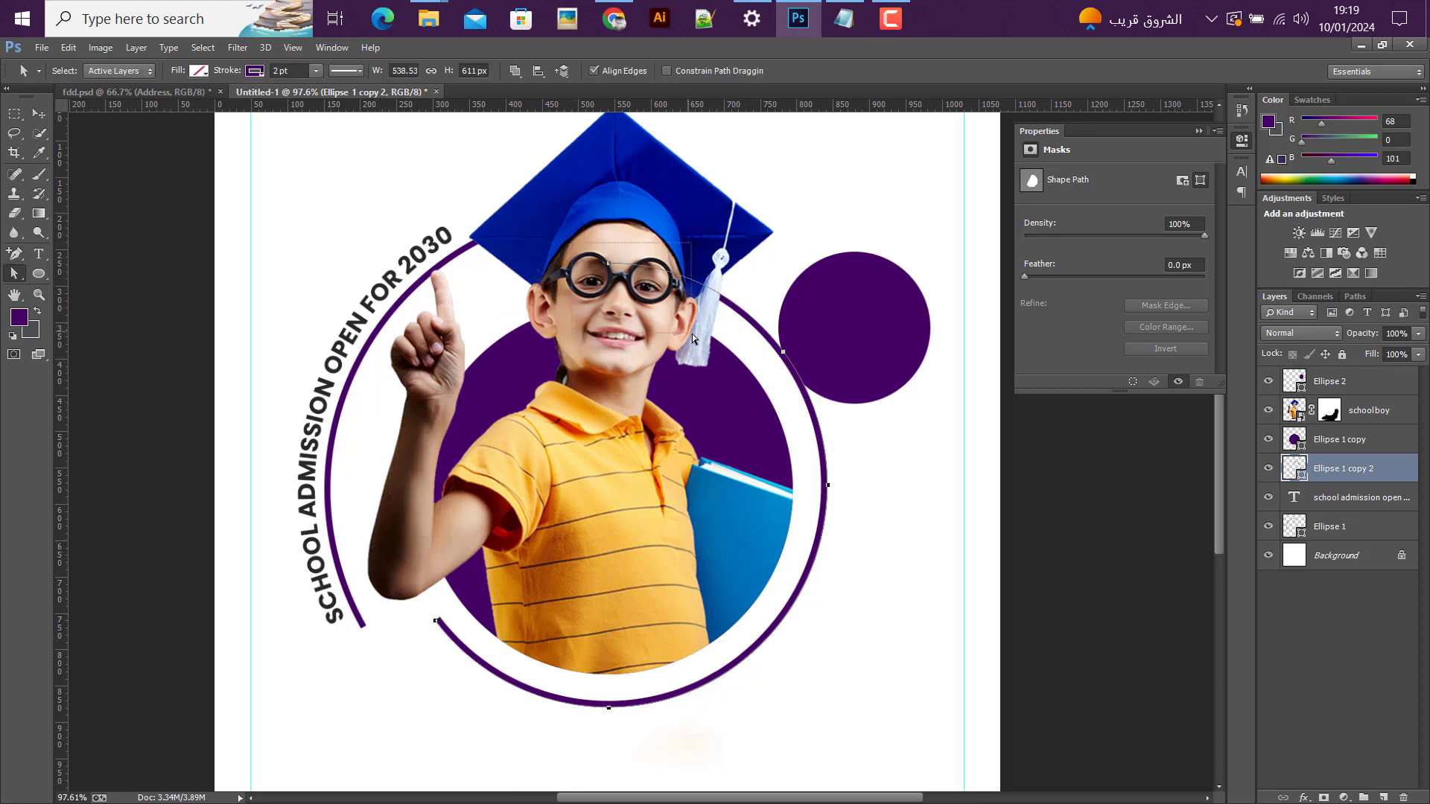
key(Delete)
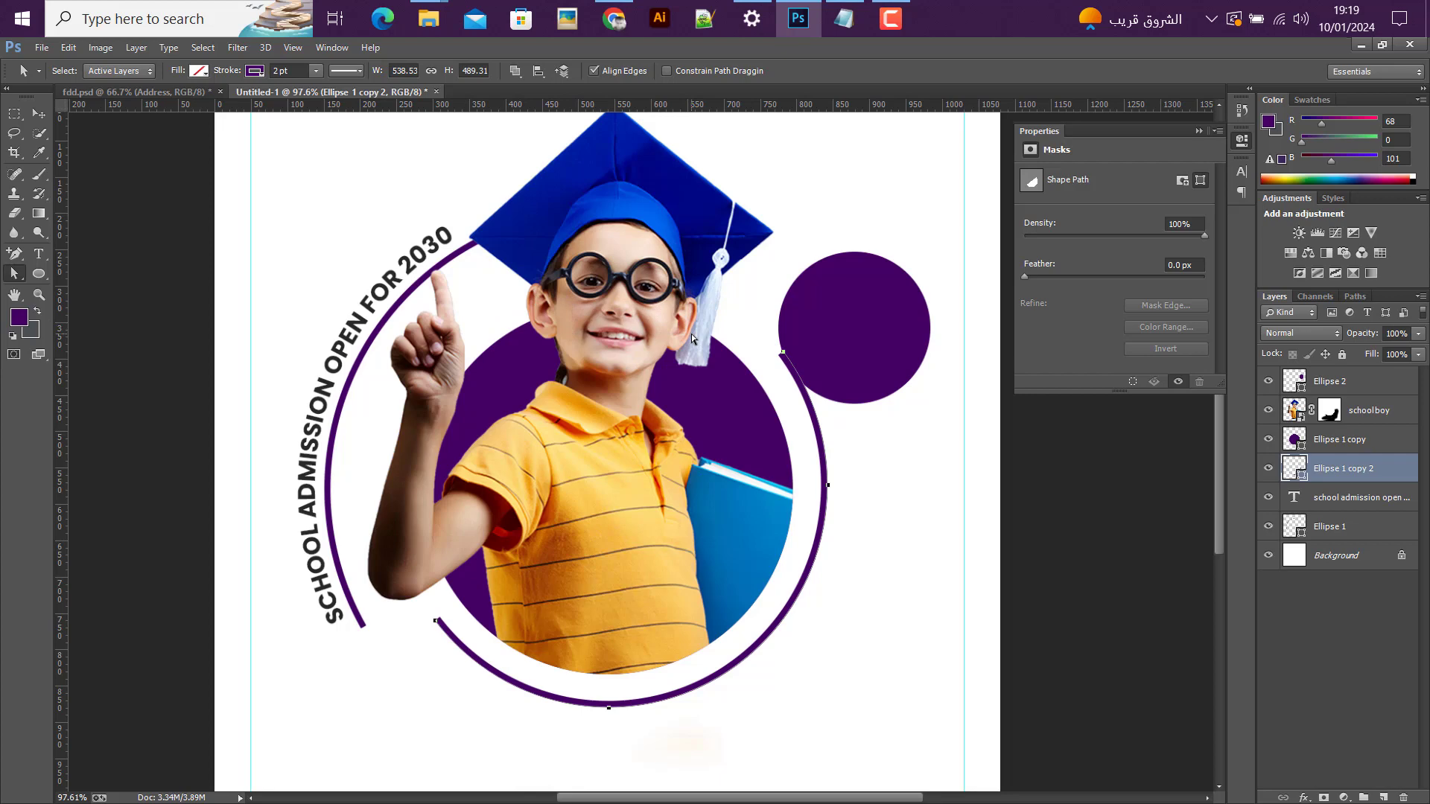
Step: Move the small Ellipse 2 circle so its lower-left edge meets the upper end of the ring's arc
click(35, 116)
click(1325, 381)
scroll(820, 395, up, 4)
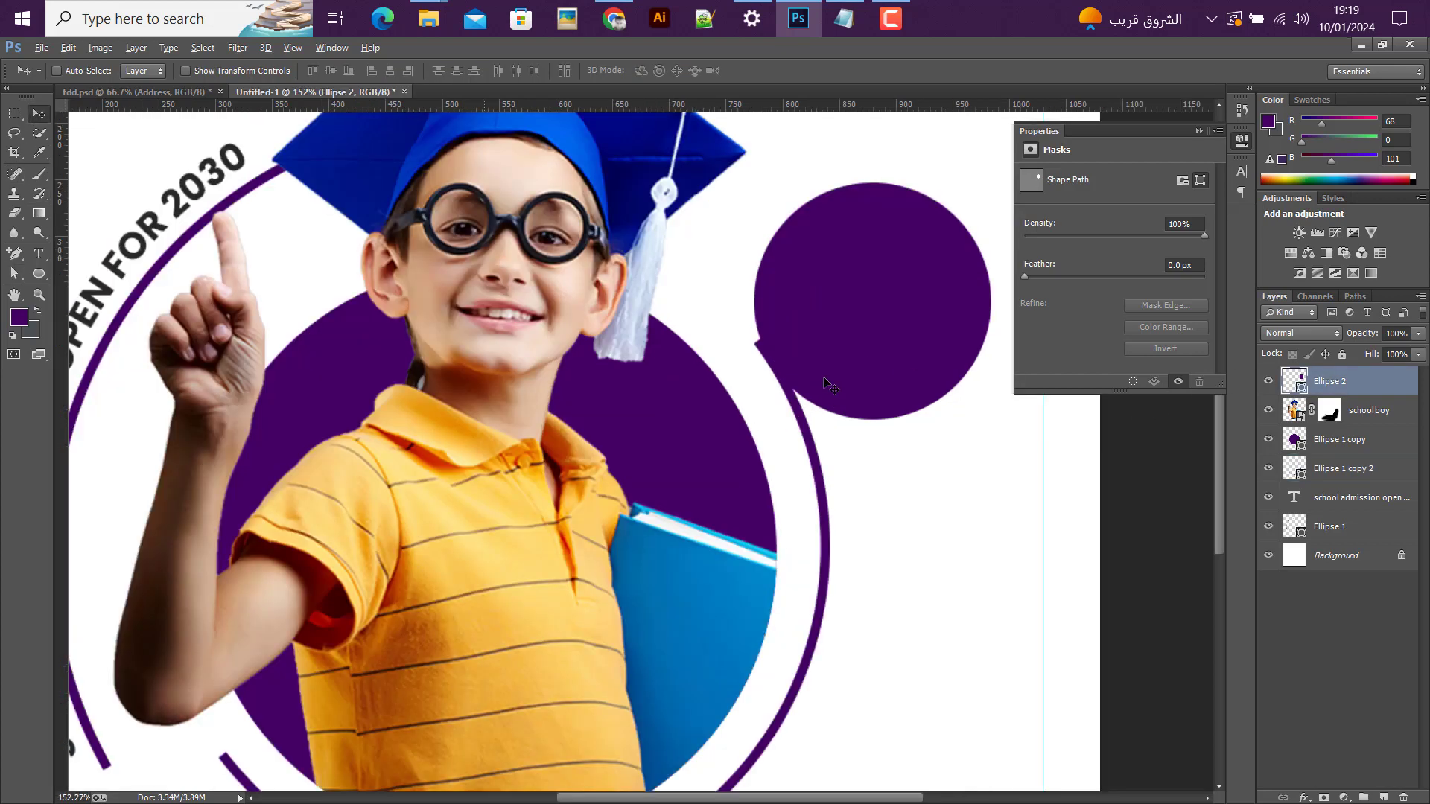
drag(823, 354, 813, 332)
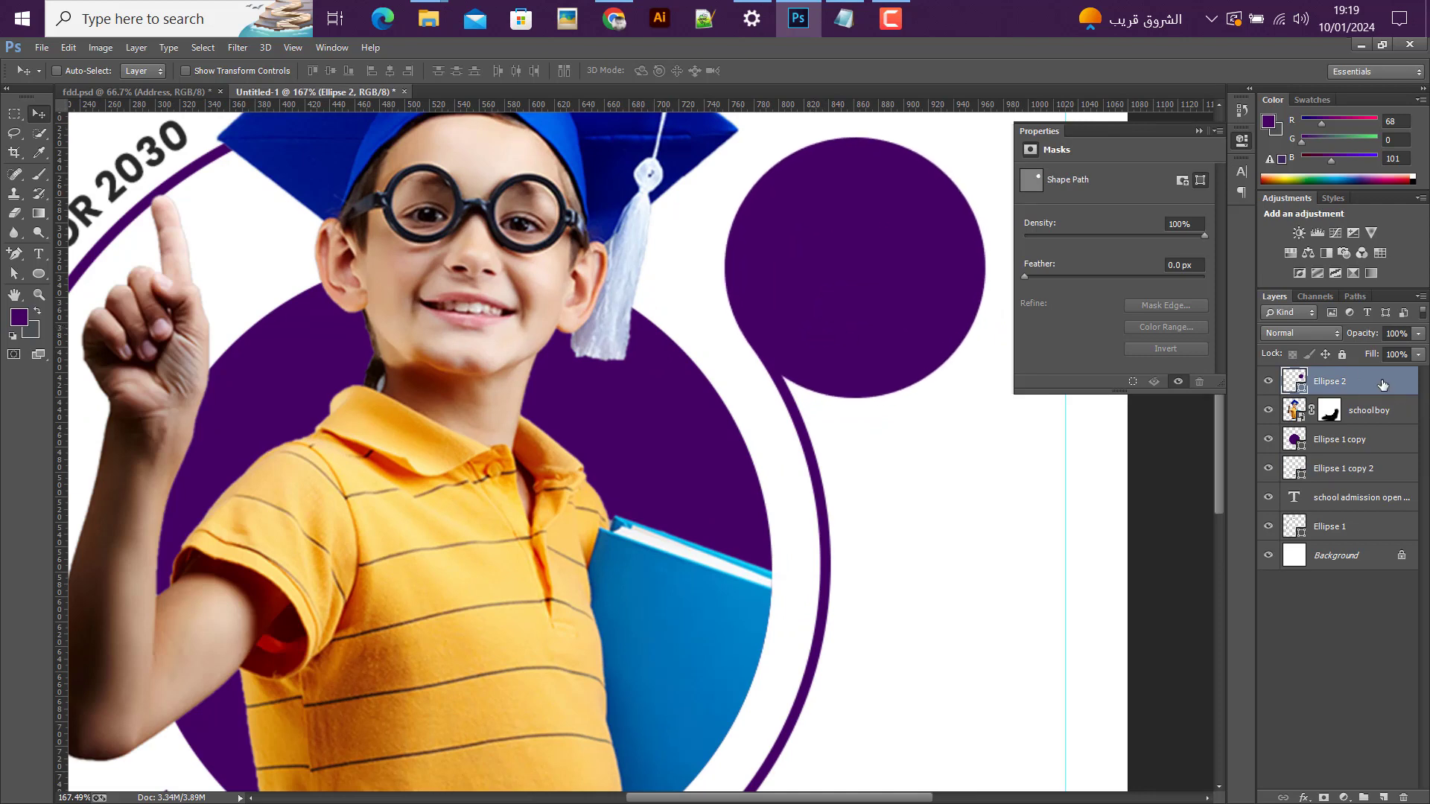
Step: Duplicate the Ellipse 2 circle and shrink the copy about its centre to about 80%
right_click(1382, 384)
click(1056, 210)
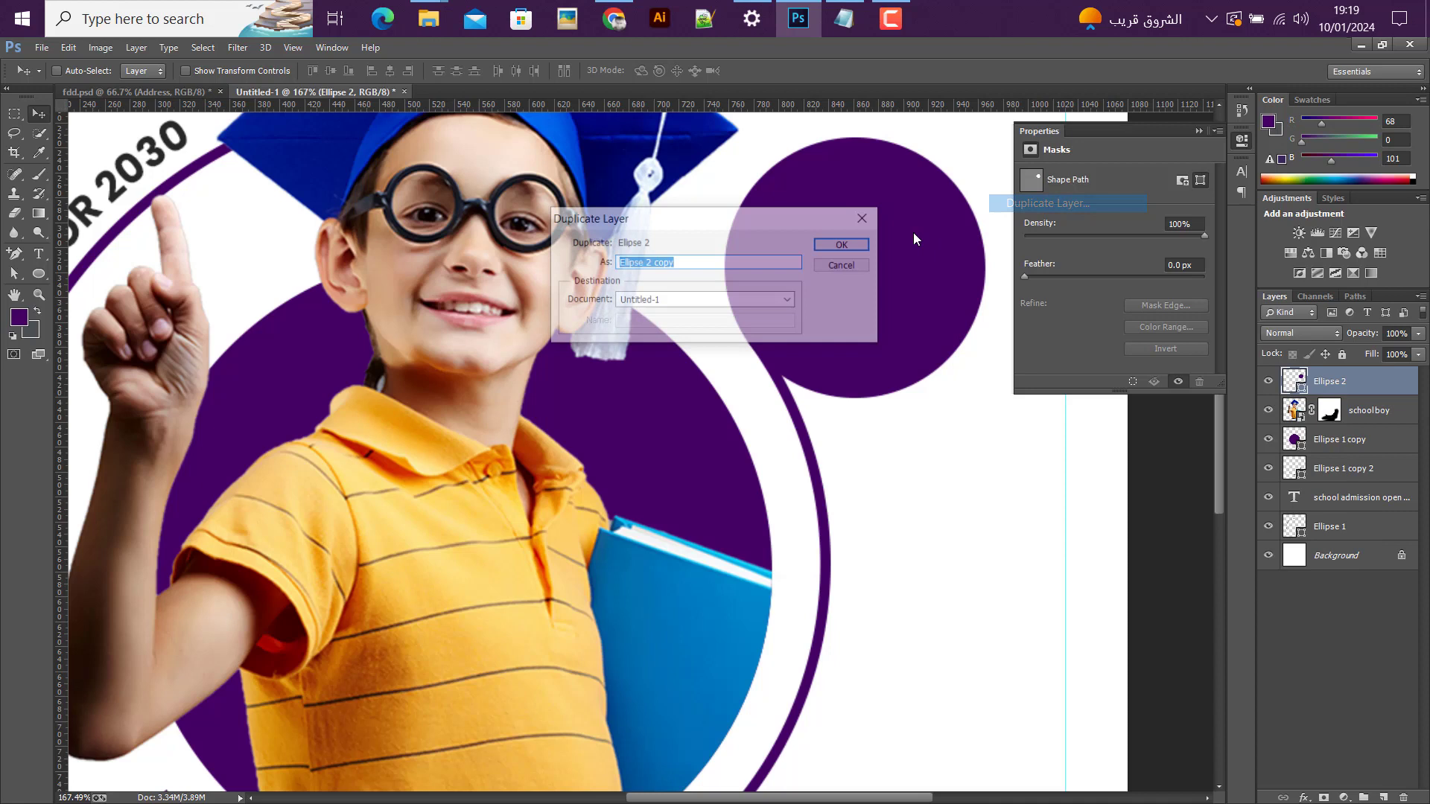
click(844, 244)
key(ctrl+t)
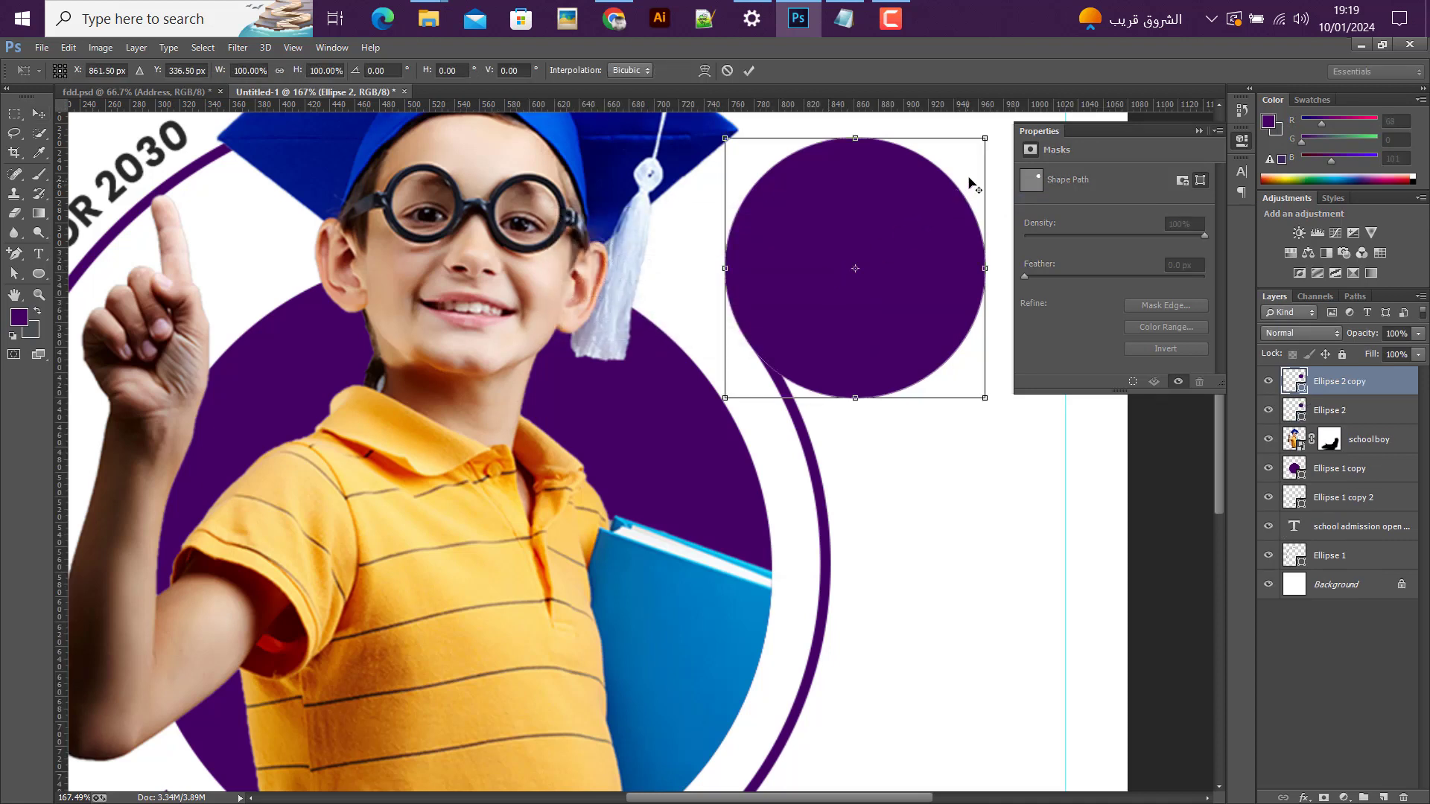
drag(985, 139, 961, 163)
click(748, 72)
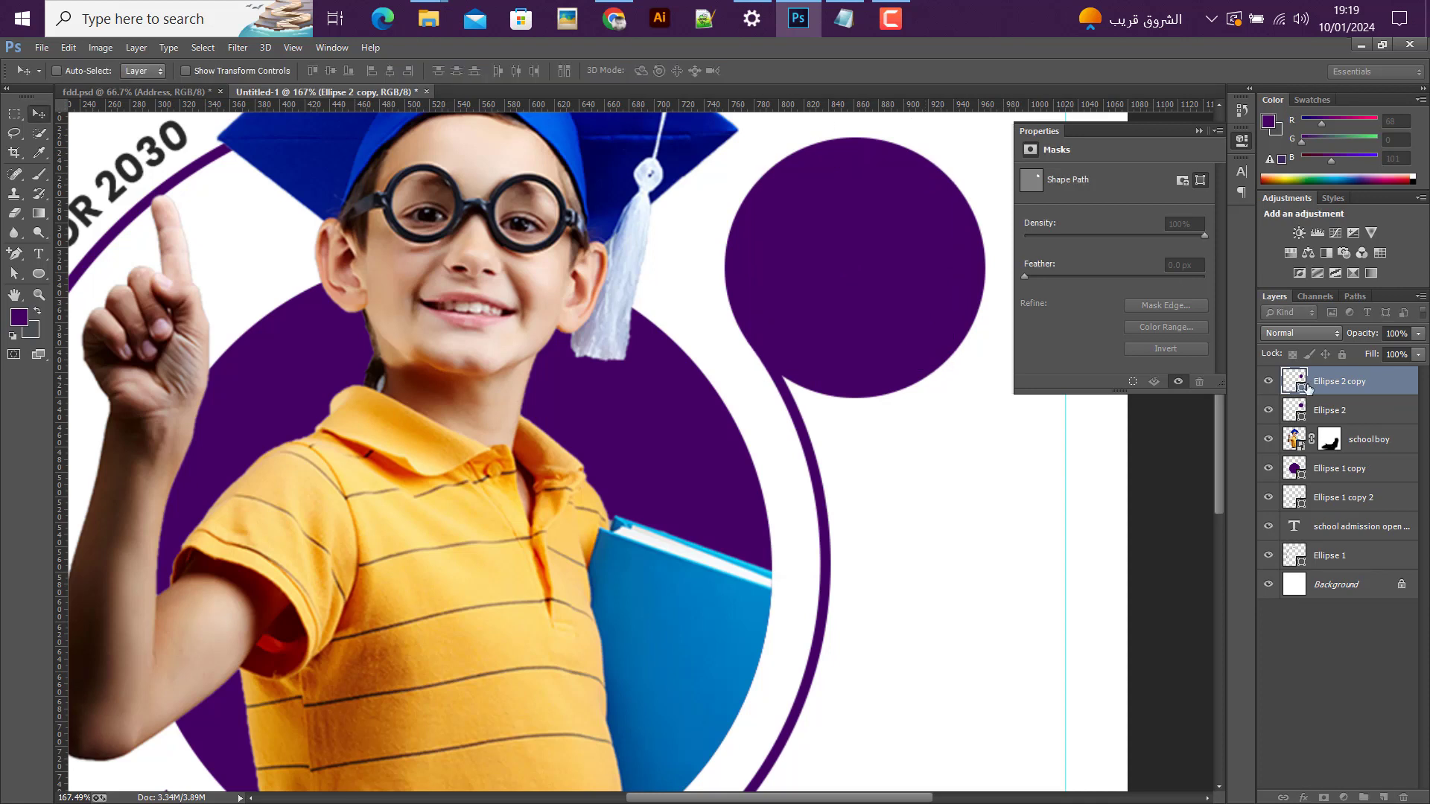
Step: Remove the fill from the original Ellipse 2 circle and give it a solid black stroke
click(1327, 418)
click(39, 274)
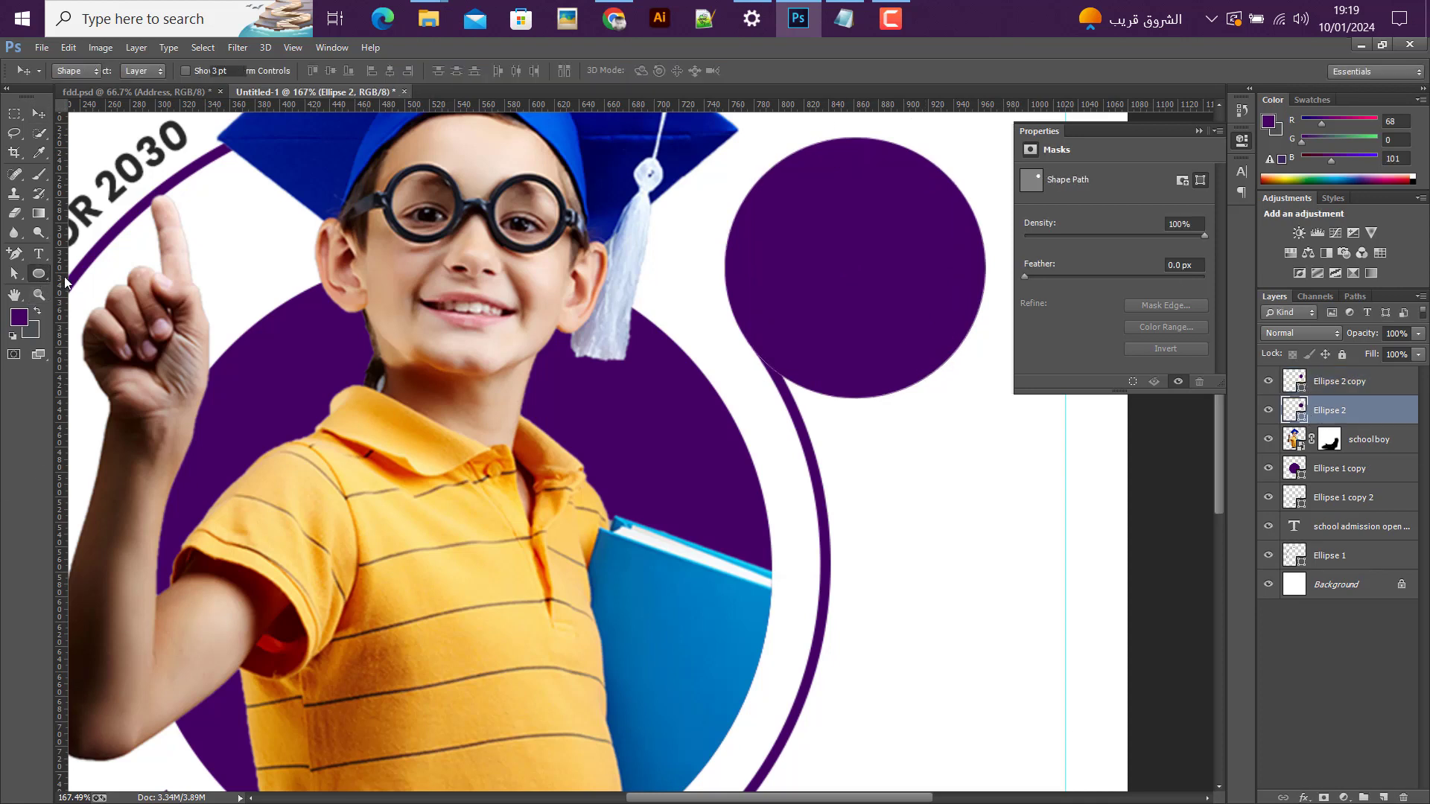
click(137, 71)
click(69, 102)
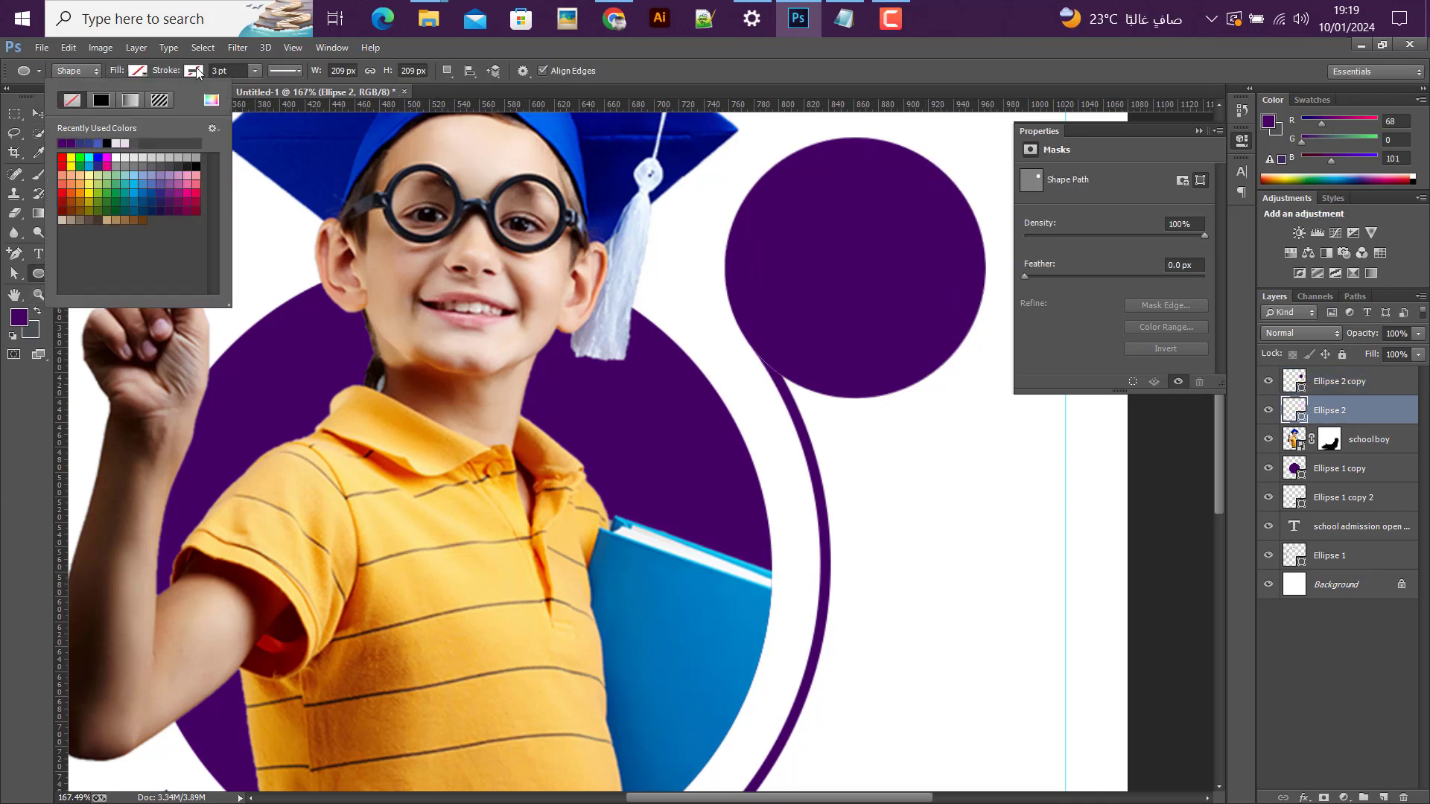
click(194, 71)
click(157, 100)
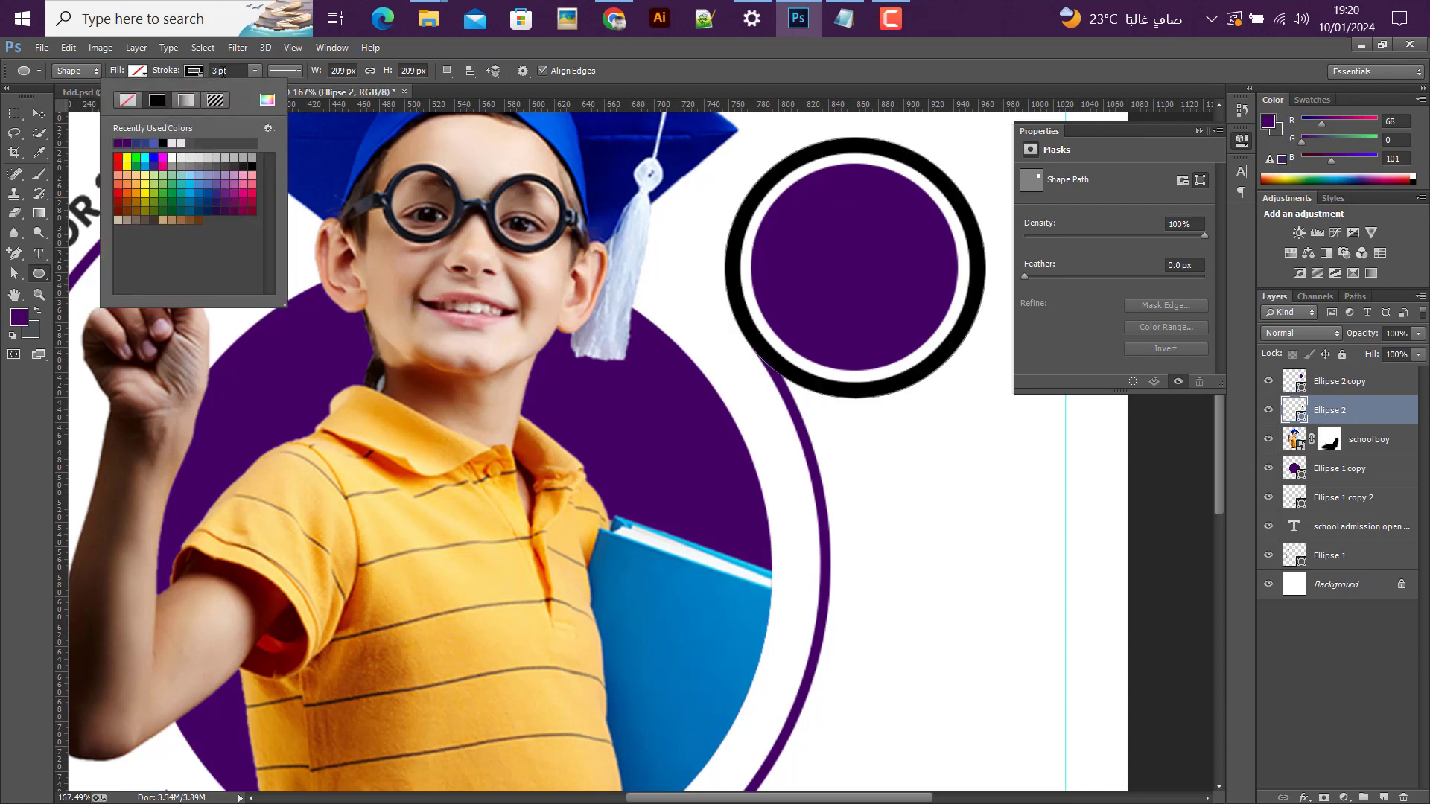
Step: Set the Ellipse 2 ring's stroke to 2 pt and its colour to purple #440065
click(195, 72)
key(Return)
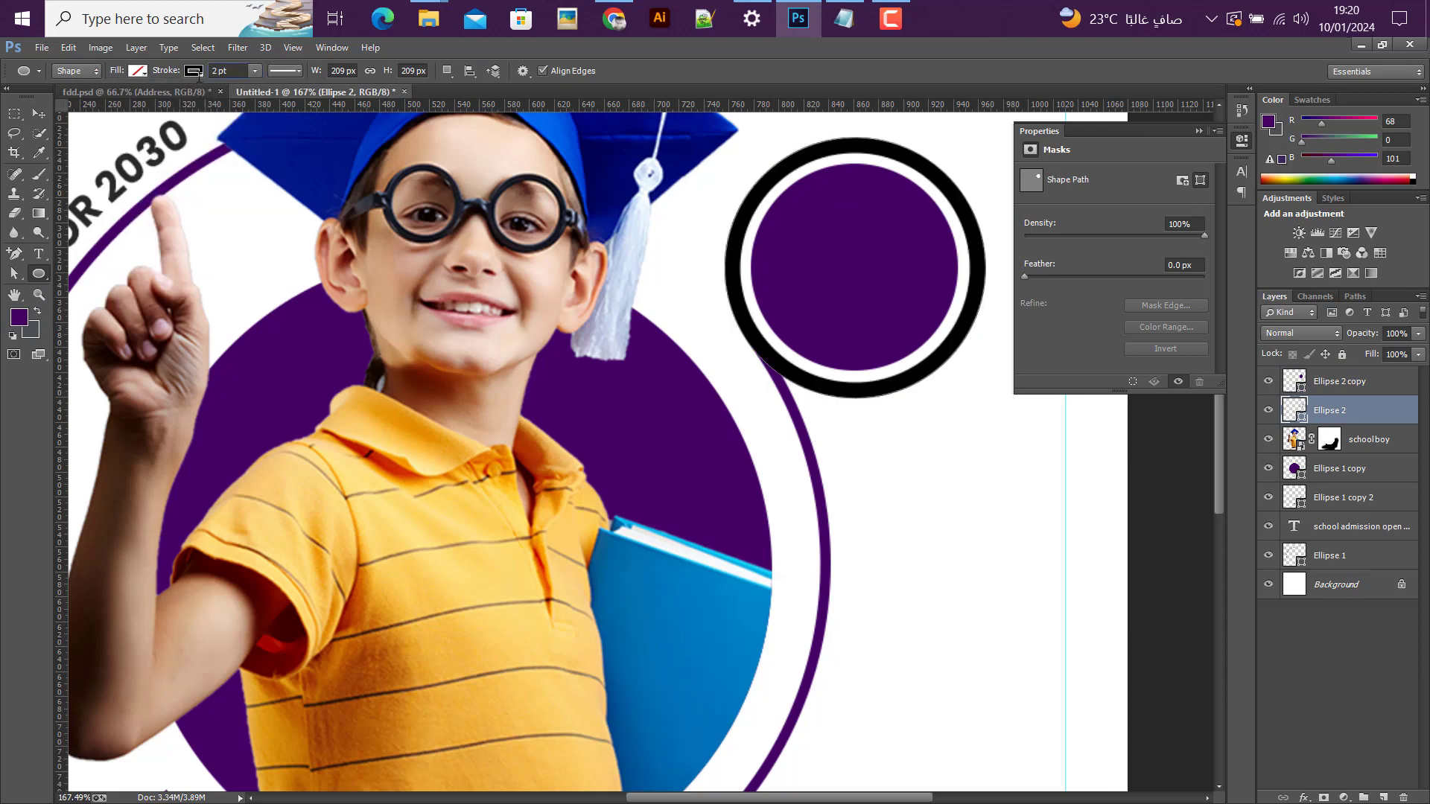
click(194, 71)
click(265, 99)
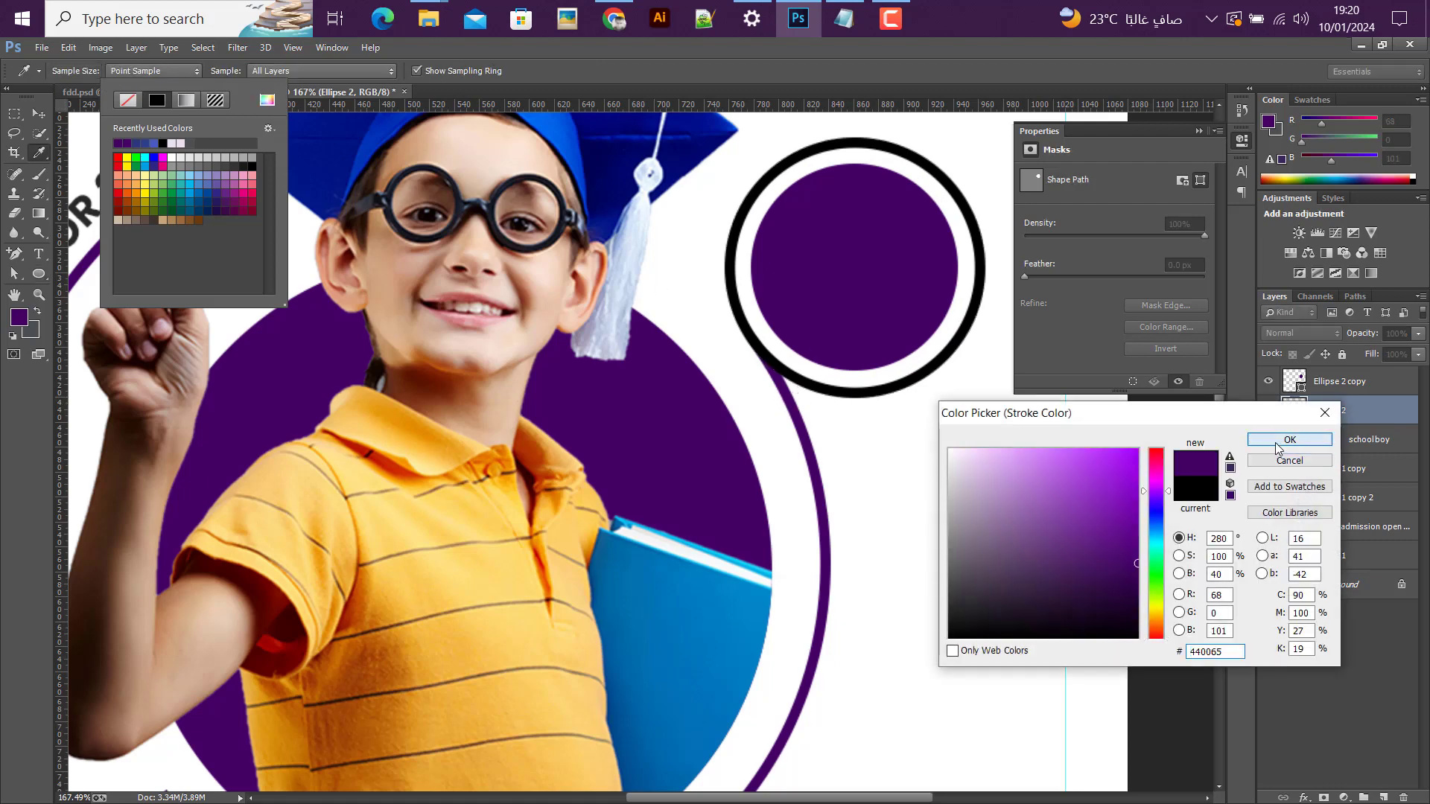
click(1265, 441)
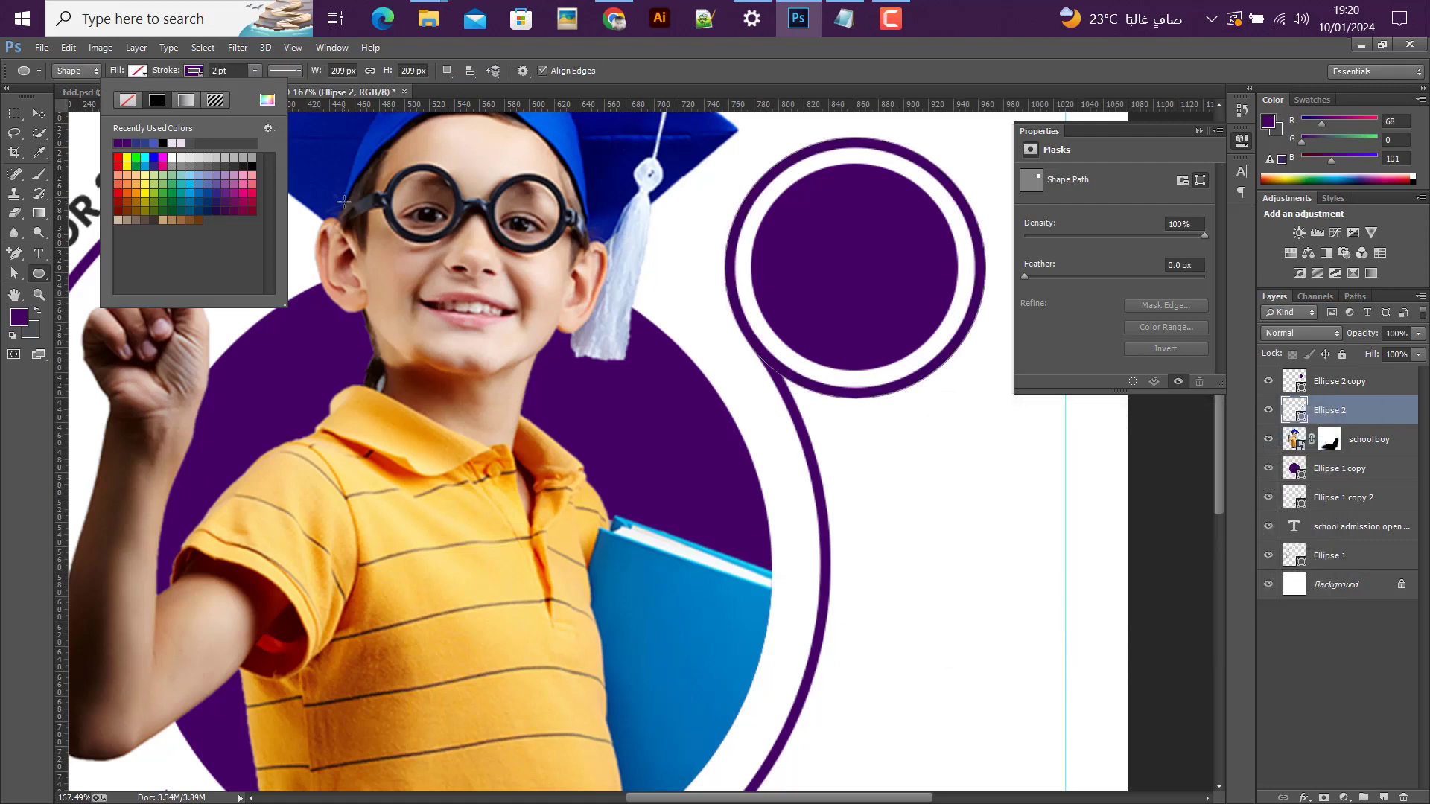
click(39, 113)
scroll(736, 326, down, 3)
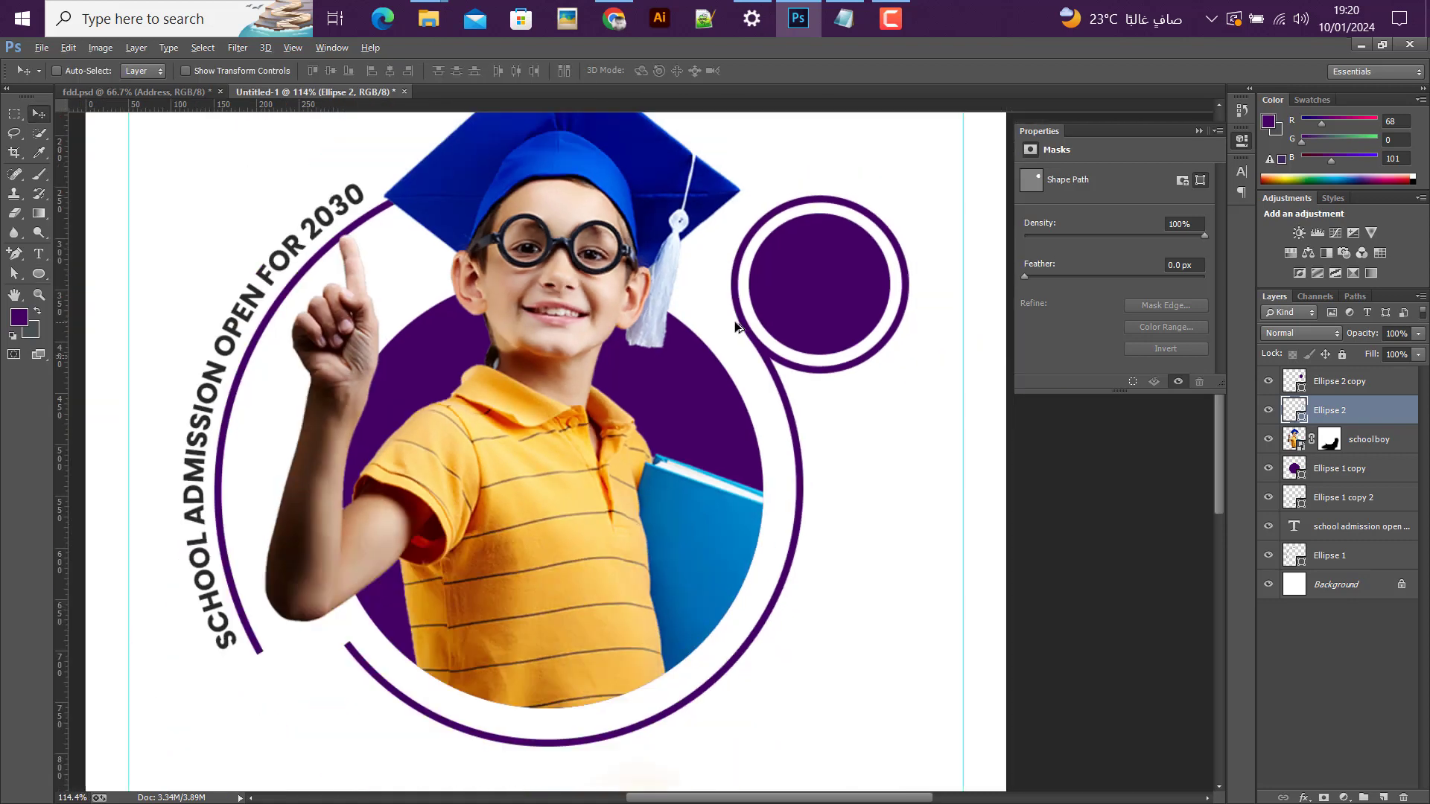
scroll(736, 326, down, 3)
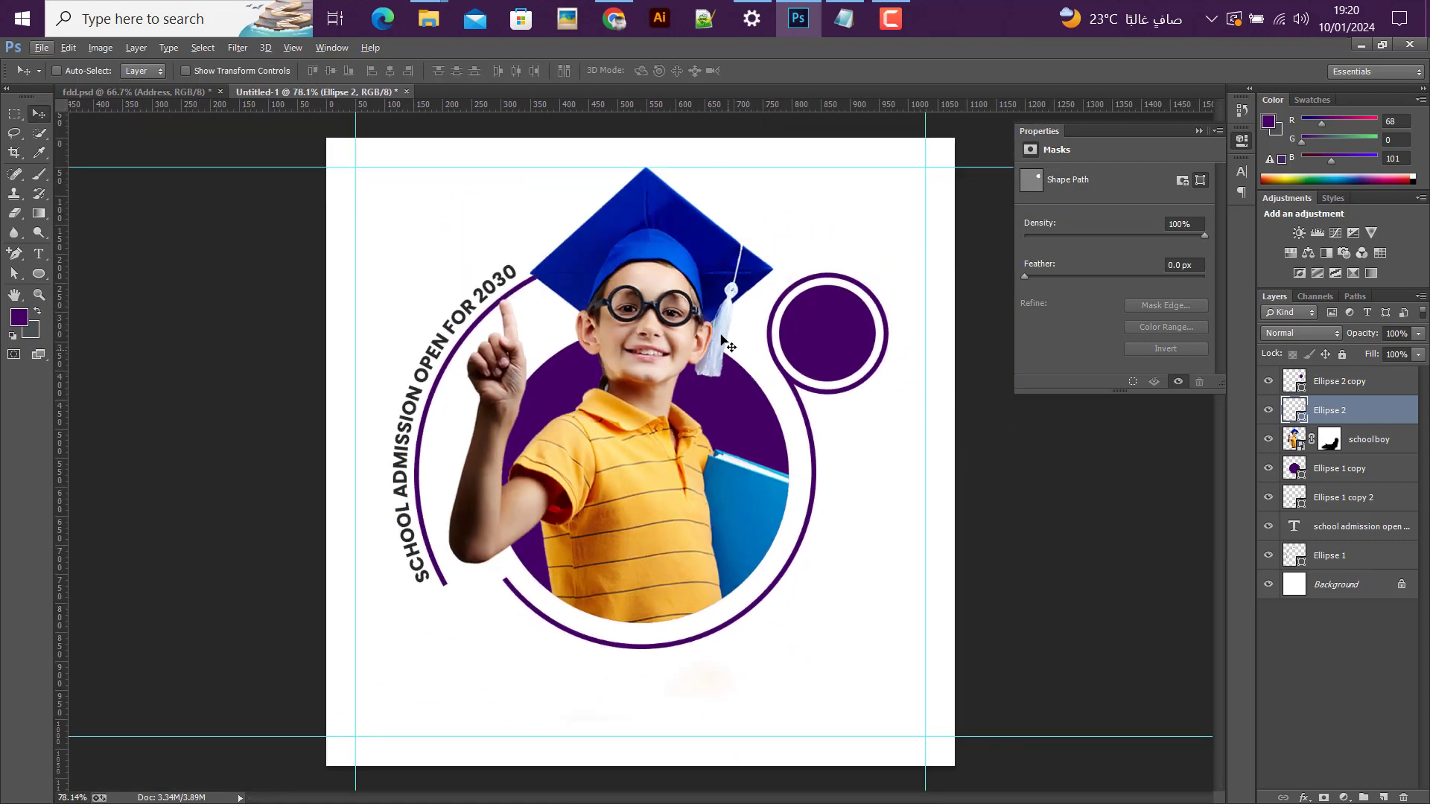
Step: Switch to Notepad, copy the "enroll now!" line and return to the Photoshop design
click(849, 33)
drag(862, 305, 774, 310)
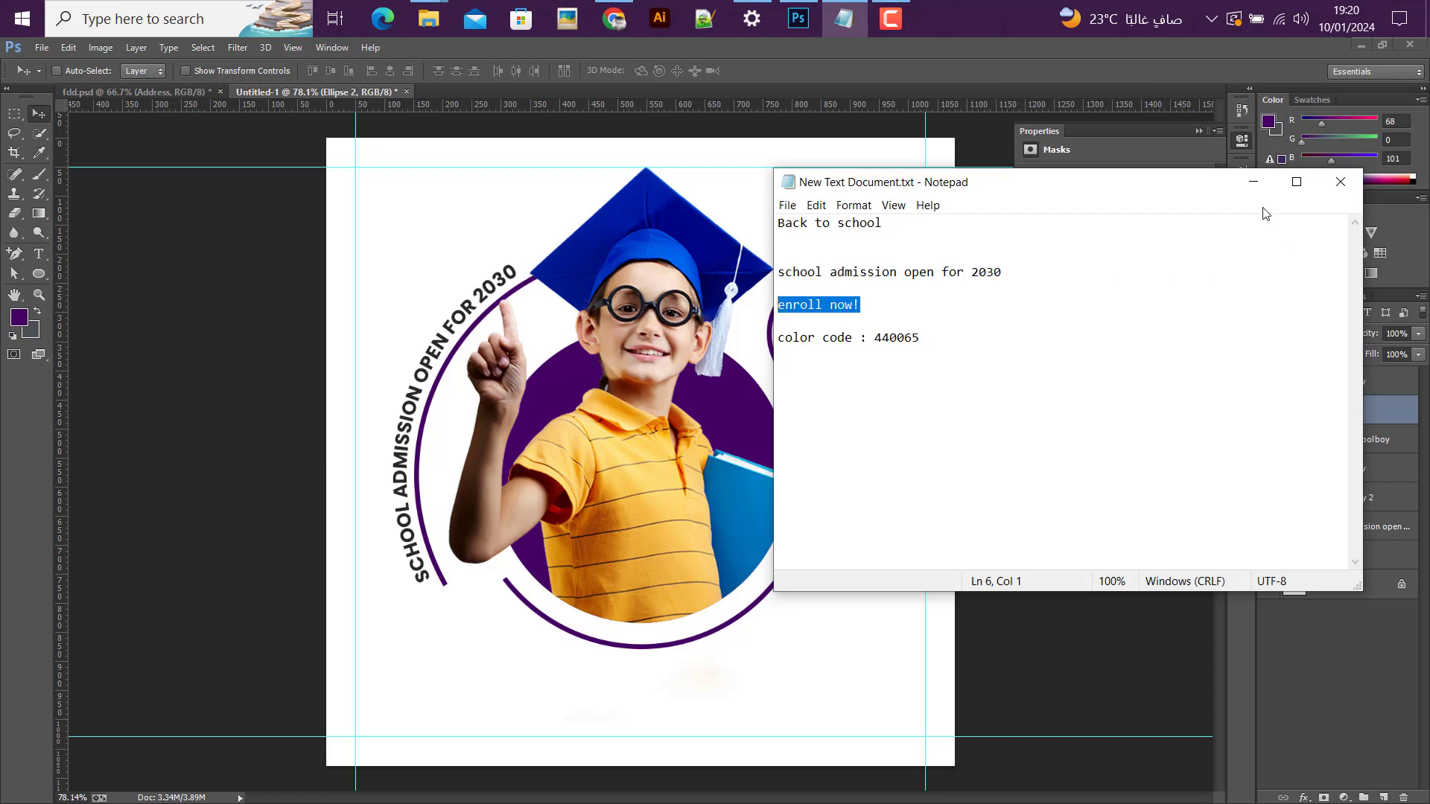
click(1254, 182)
Step: Add the text "enroll now!" in Poppins Bold 8 pt at the canvas's upper left, above the Ellipse 2 copy layer
click(39, 254)
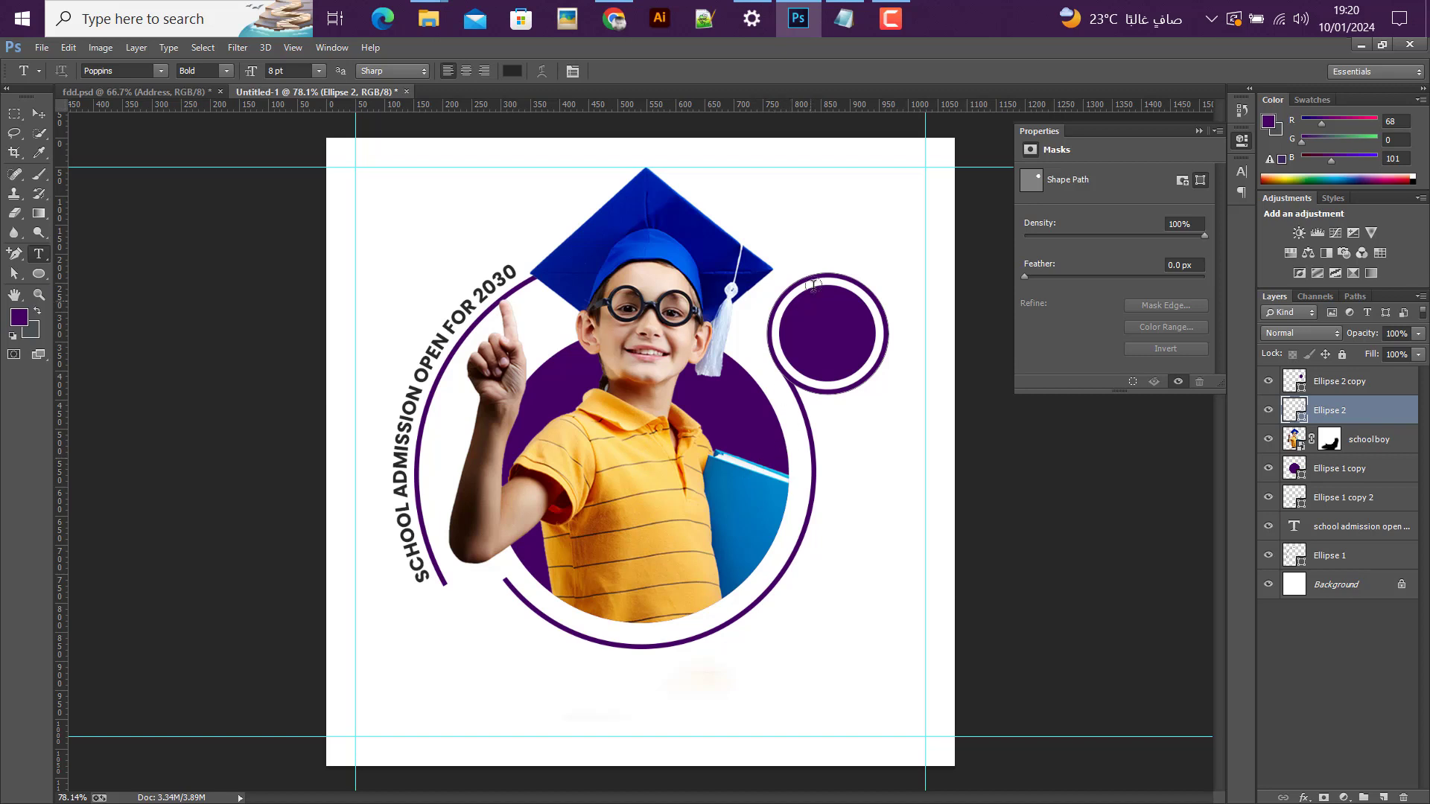
click(1340, 382)
click(380, 204)
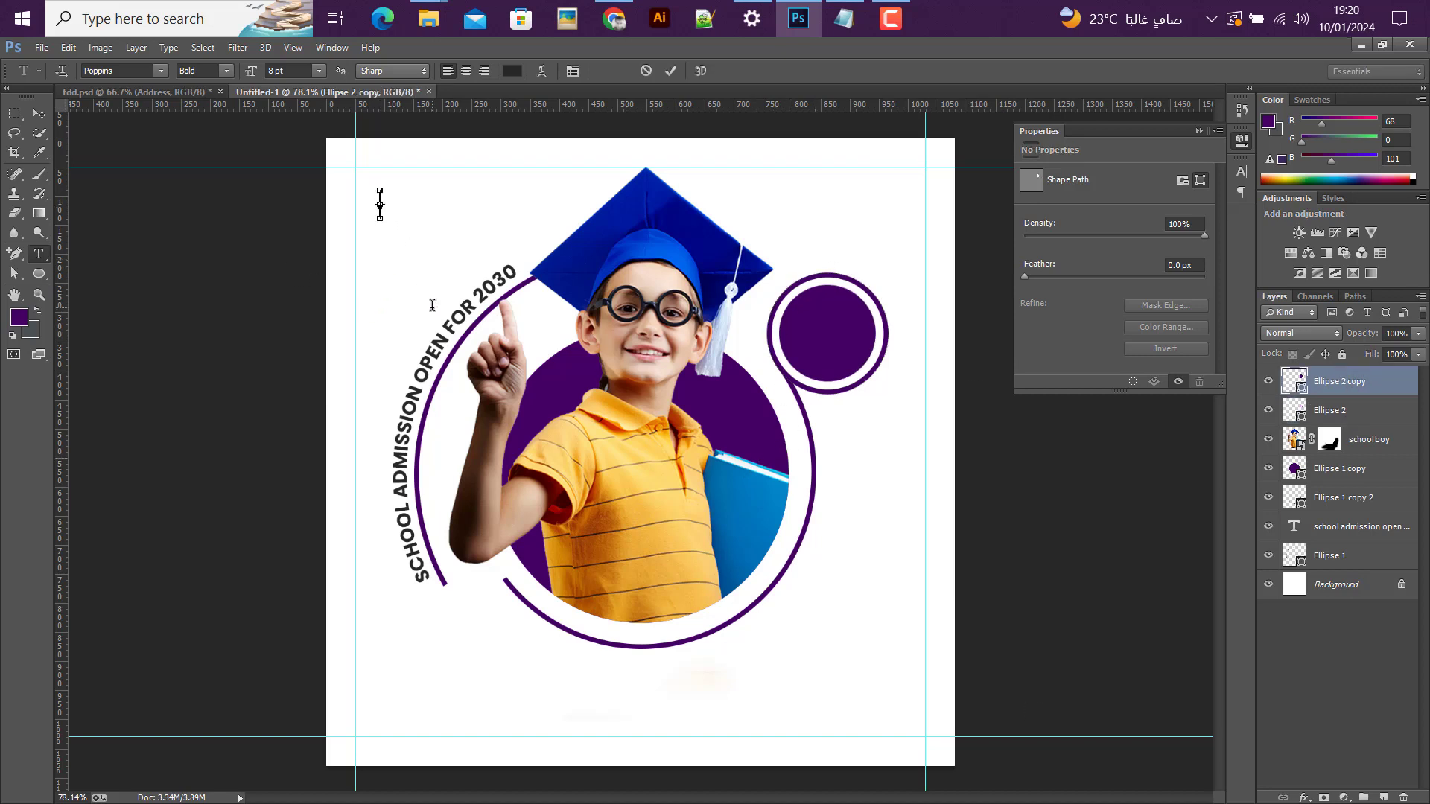
text(enroll now!)
click(39, 114)
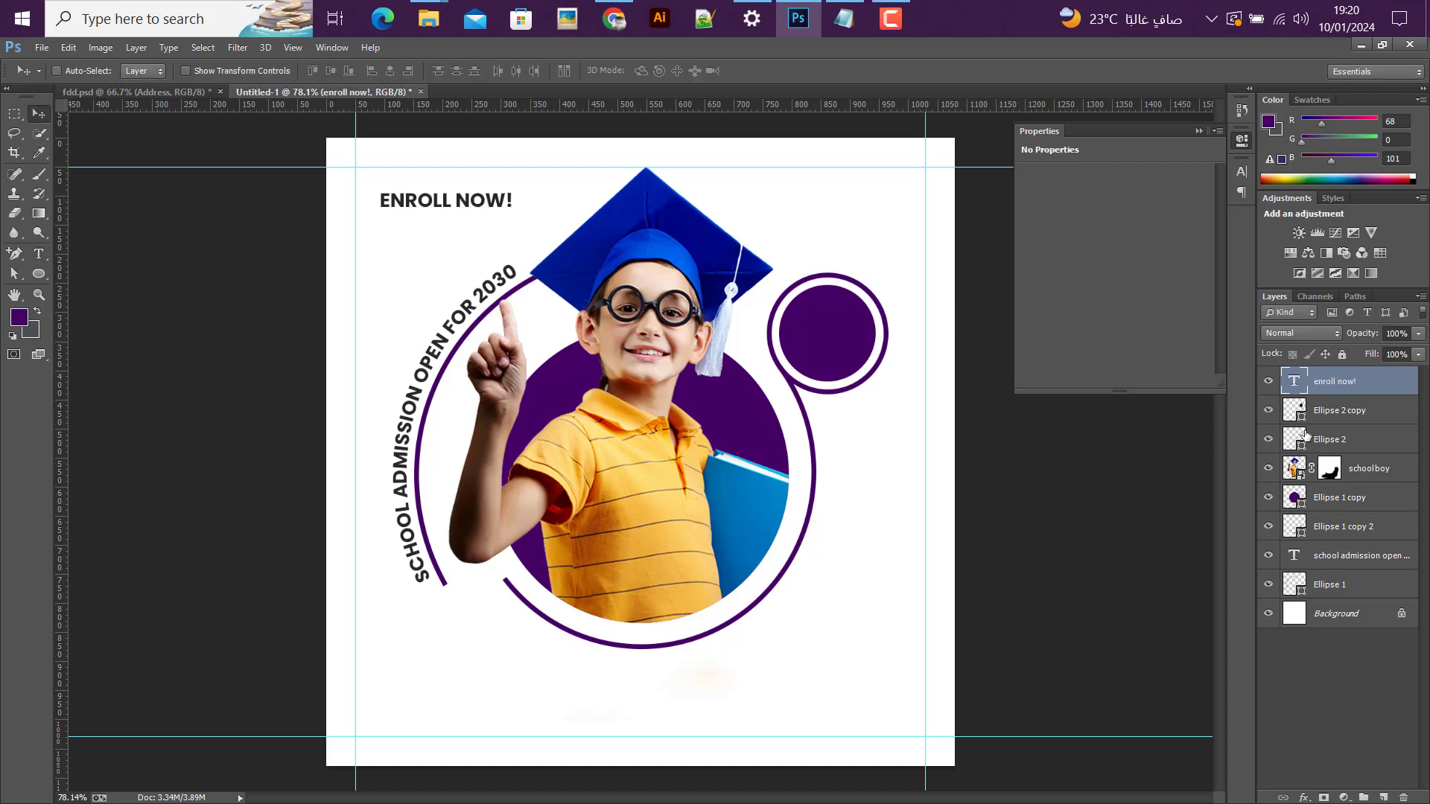
Step: Break the "enroll now!" text onto two lines after "enroll" and centre-align it
double_click(1296, 380)
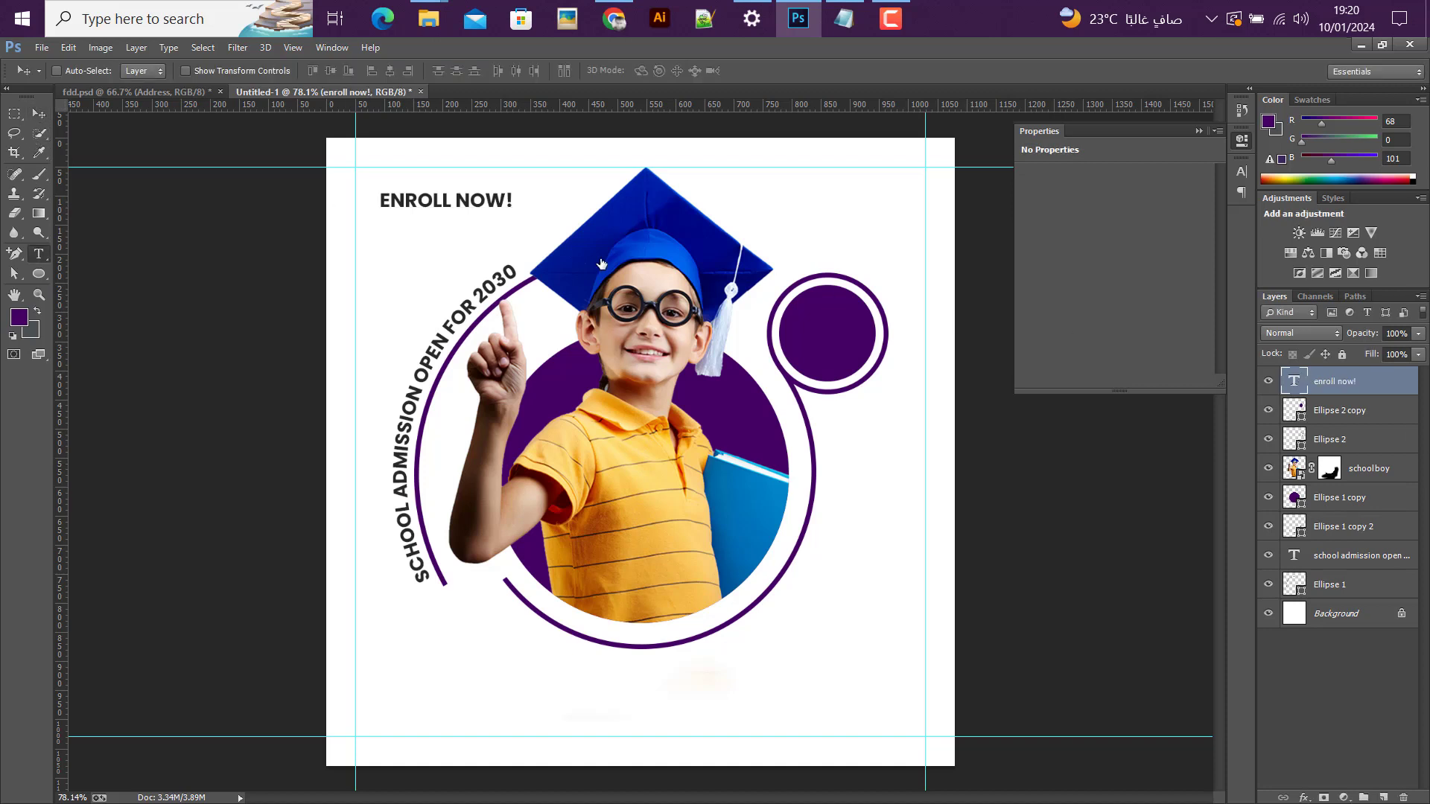
click(456, 201)
key(Return)
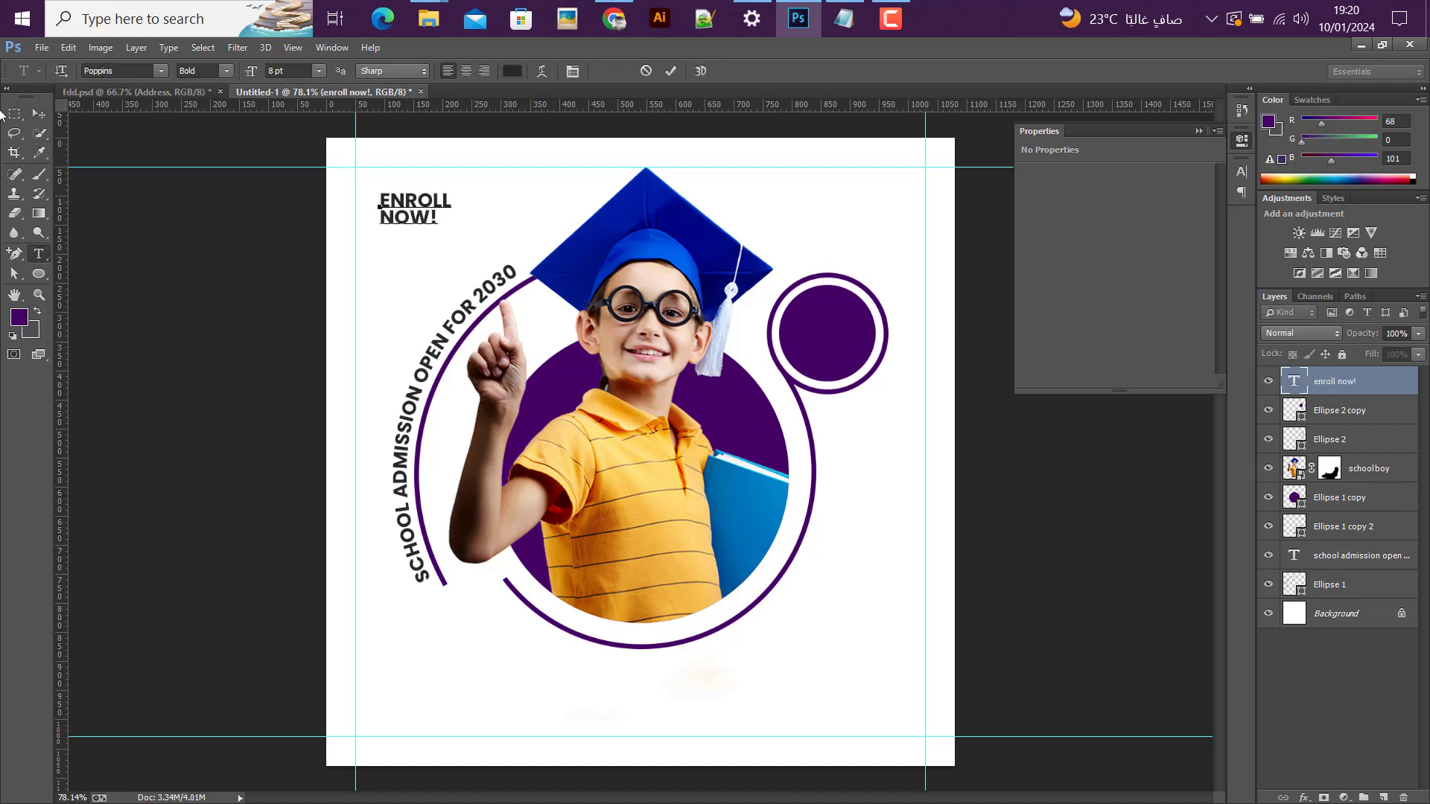
click(41, 113)
click(41, 253)
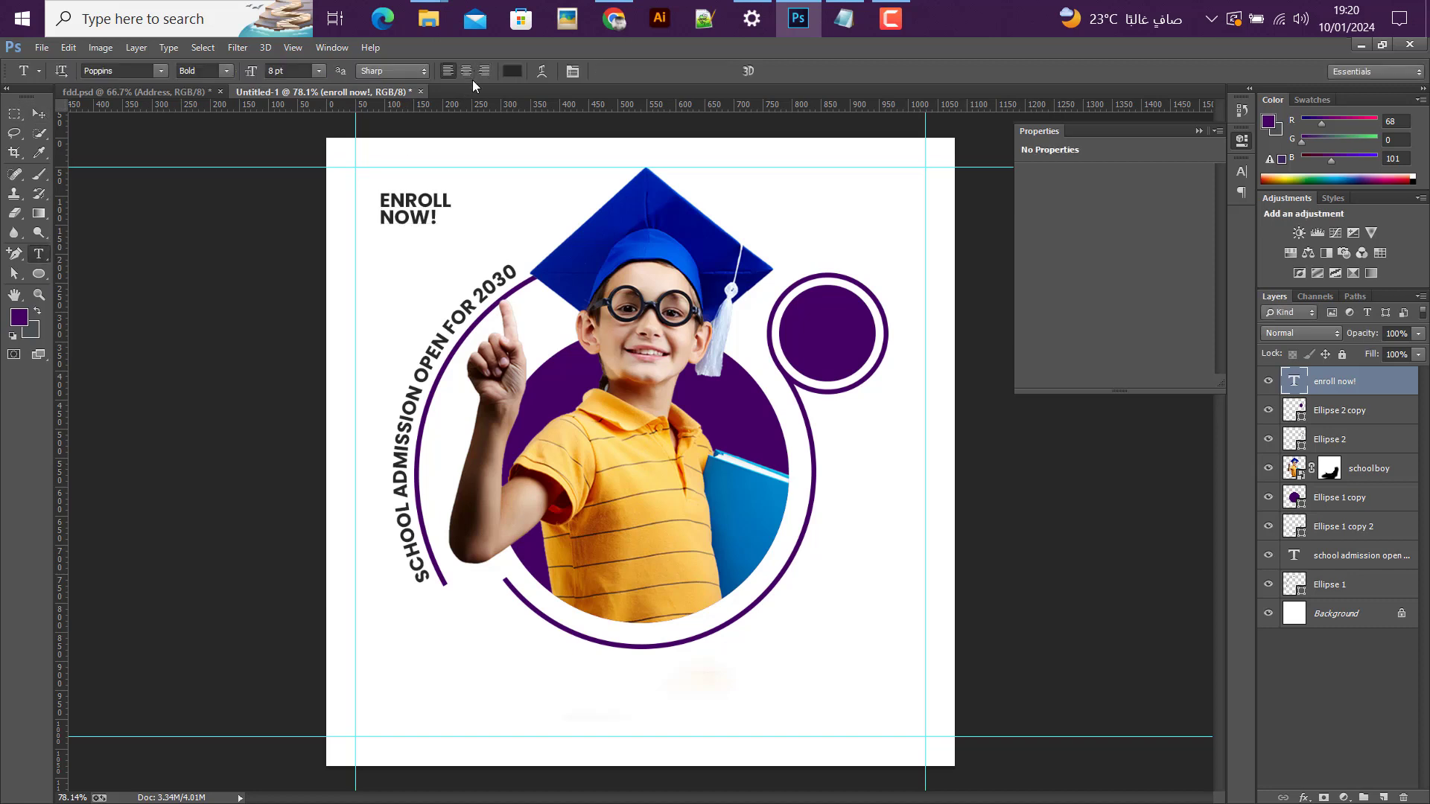
click(466, 71)
key(v)
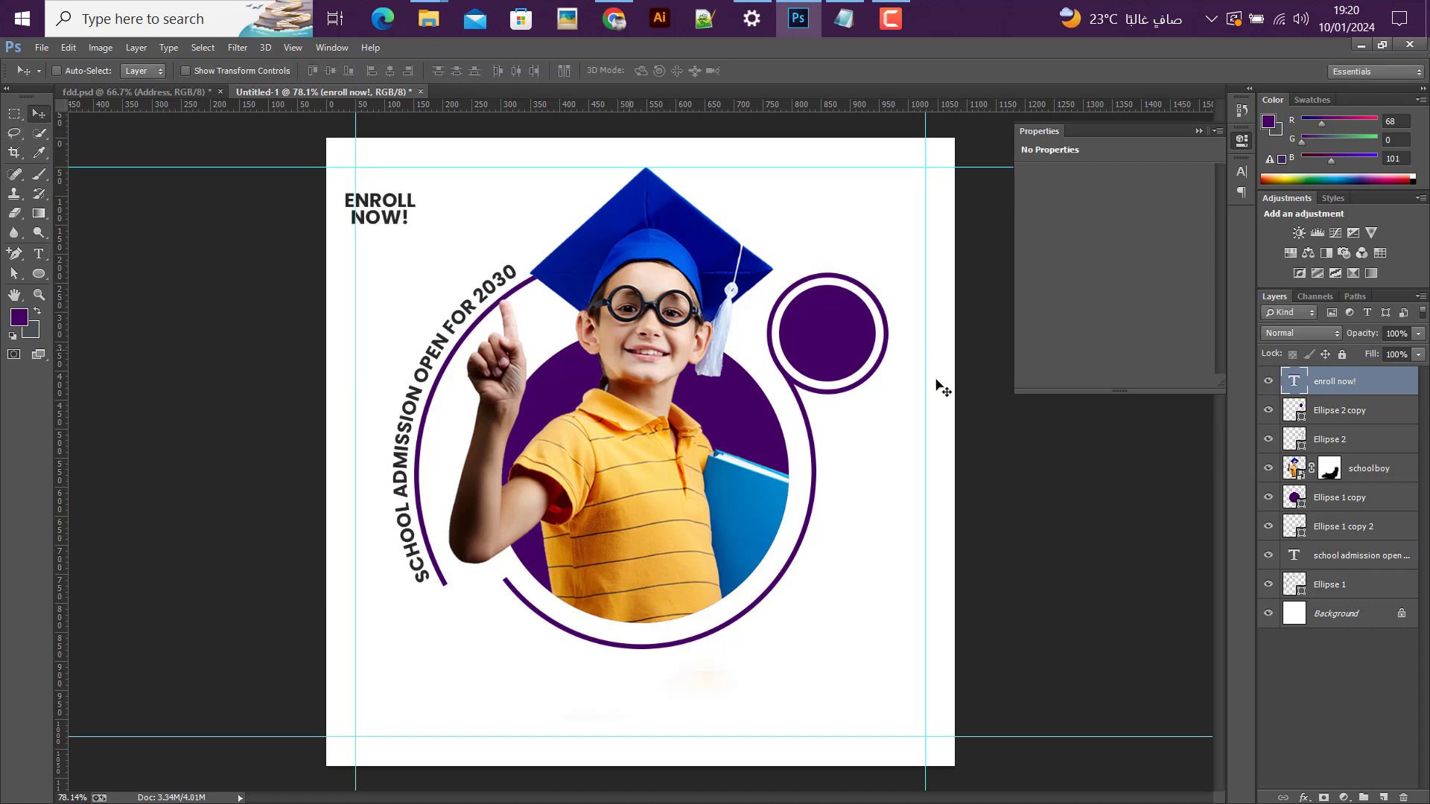
Step: Set the "enroll now!" text colour to white #ffffff
click(1241, 172)
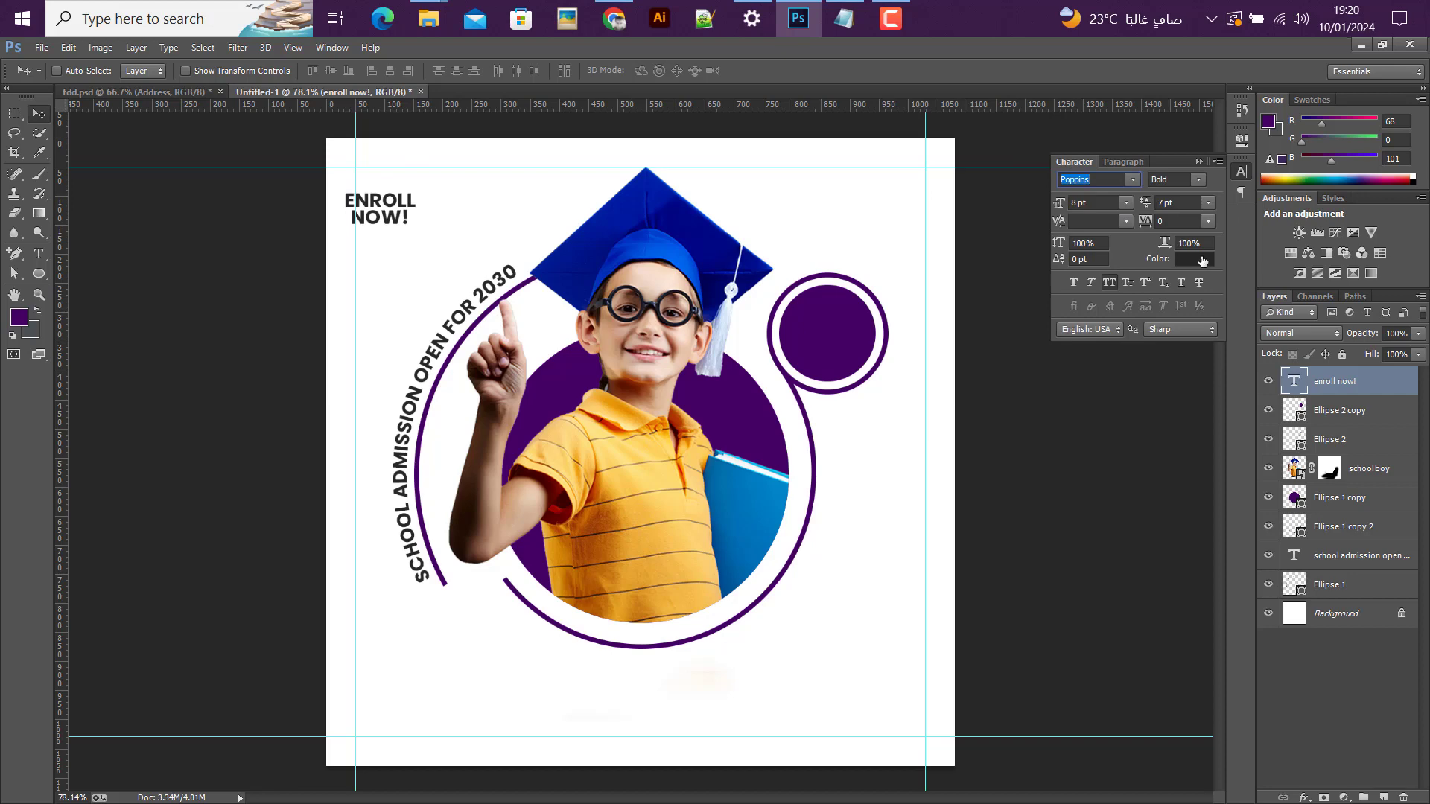
click(1202, 261)
click(887, 239)
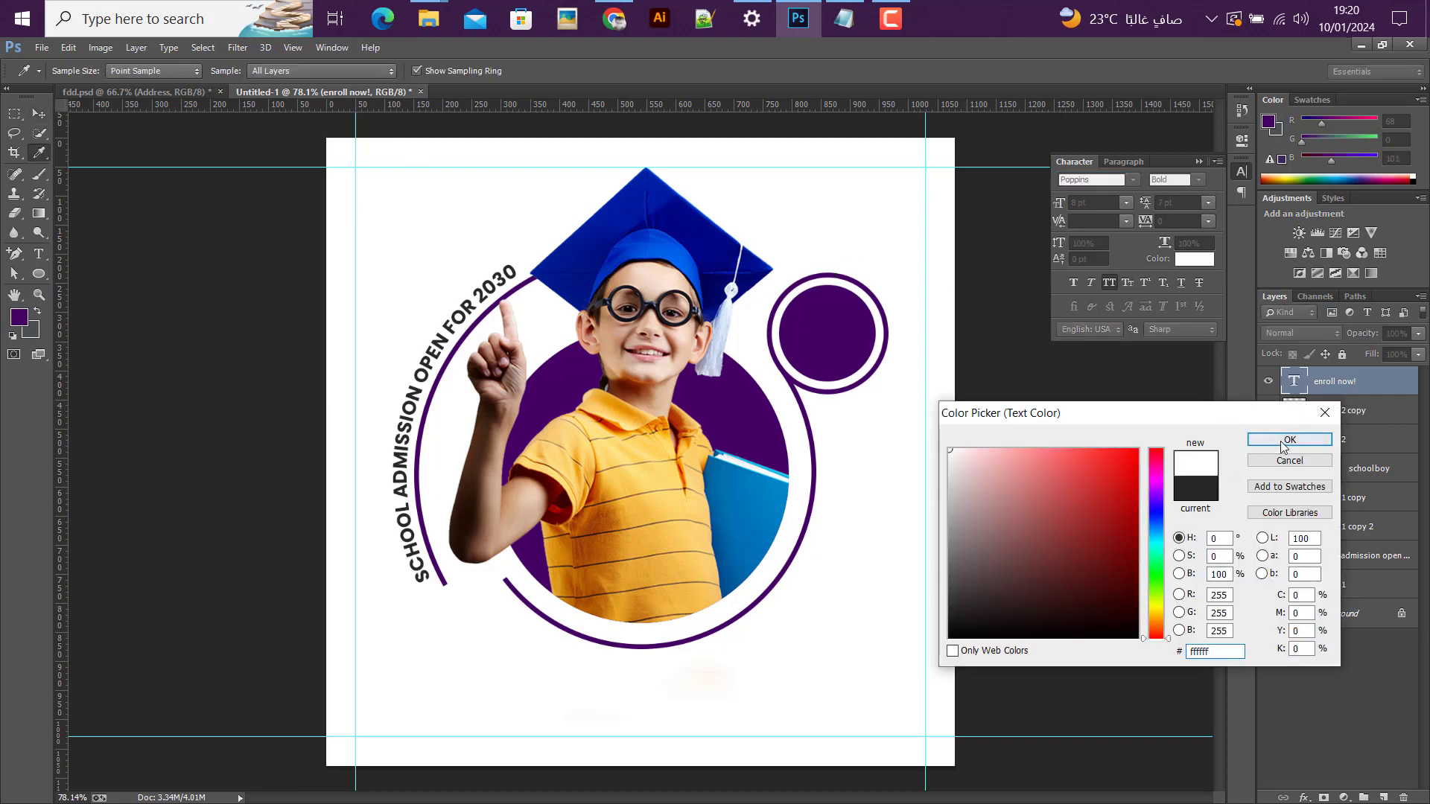
click(1283, 444)
Step: Move the "enroll now!" text onto the small purple circle and centre it vertically on the Ellipse 2 copy shape
drag(387, 222, 832, 347)
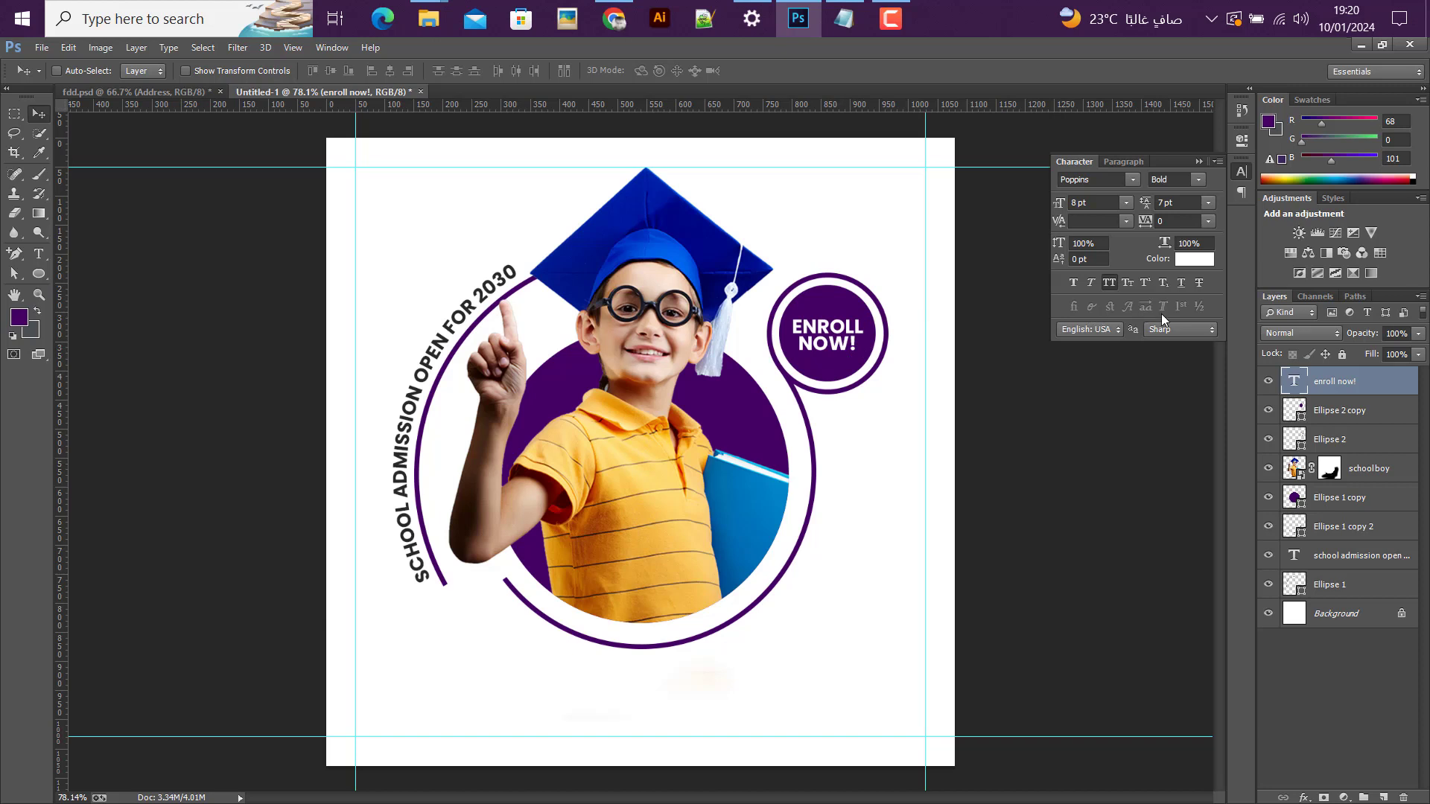
ctrl+click(1302, 409)
click(332, 70)
key(ctrl+d)
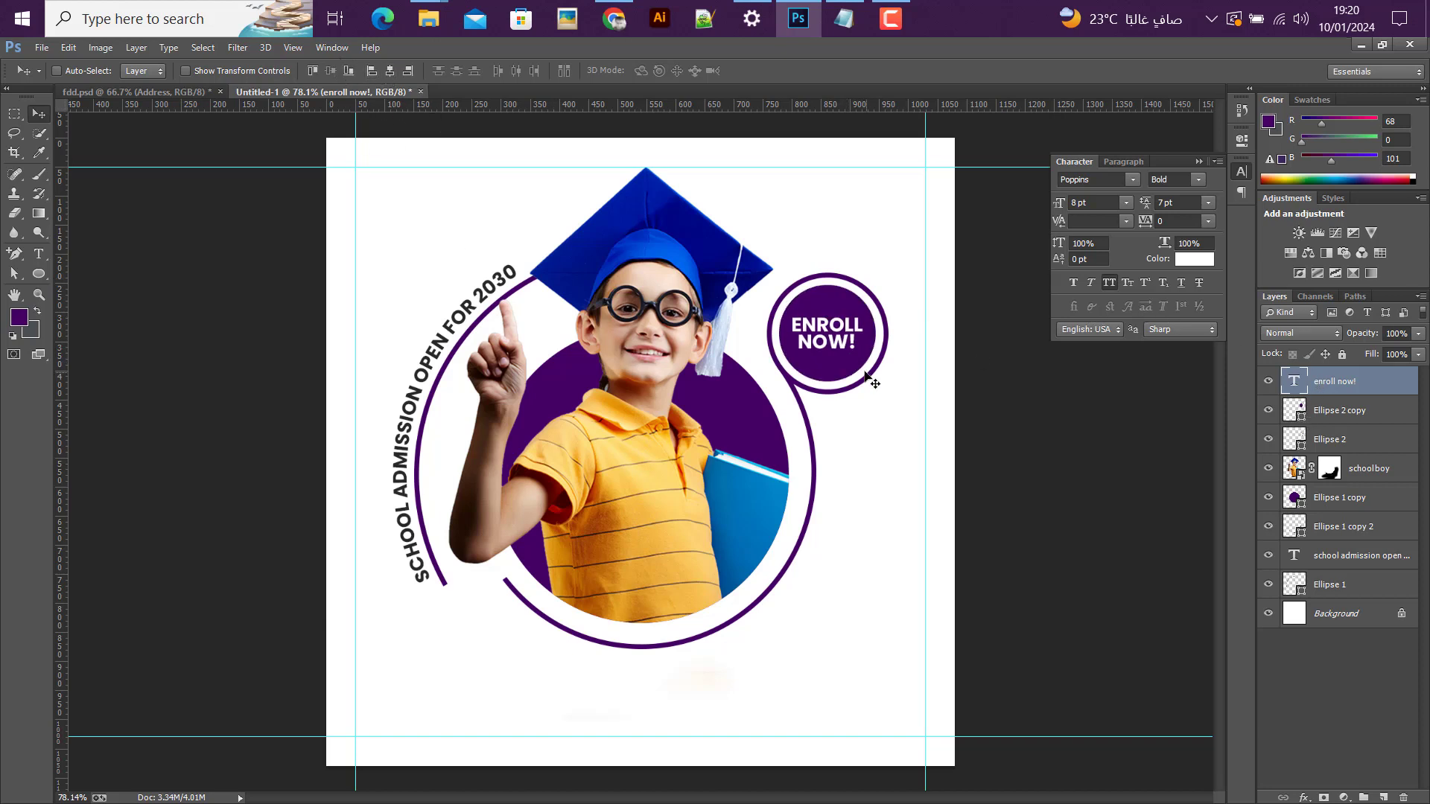
Step: Group the "enroll now!" text with the Ellipse 2 copy and Ellipse 2 layers and name the group "Btn"
shift+click(1333, 434)
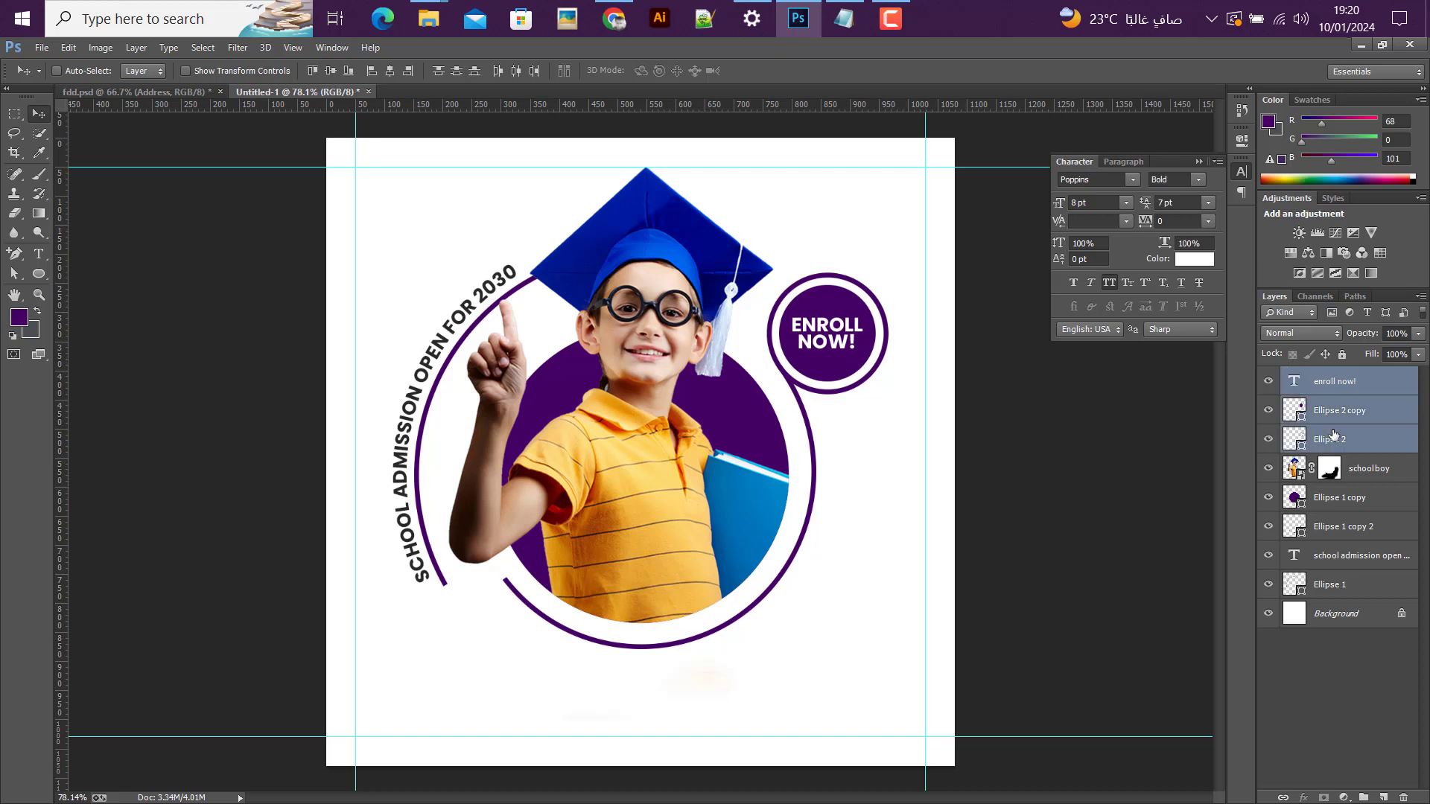
key(ctrl+g)
double_click(1323, 376)
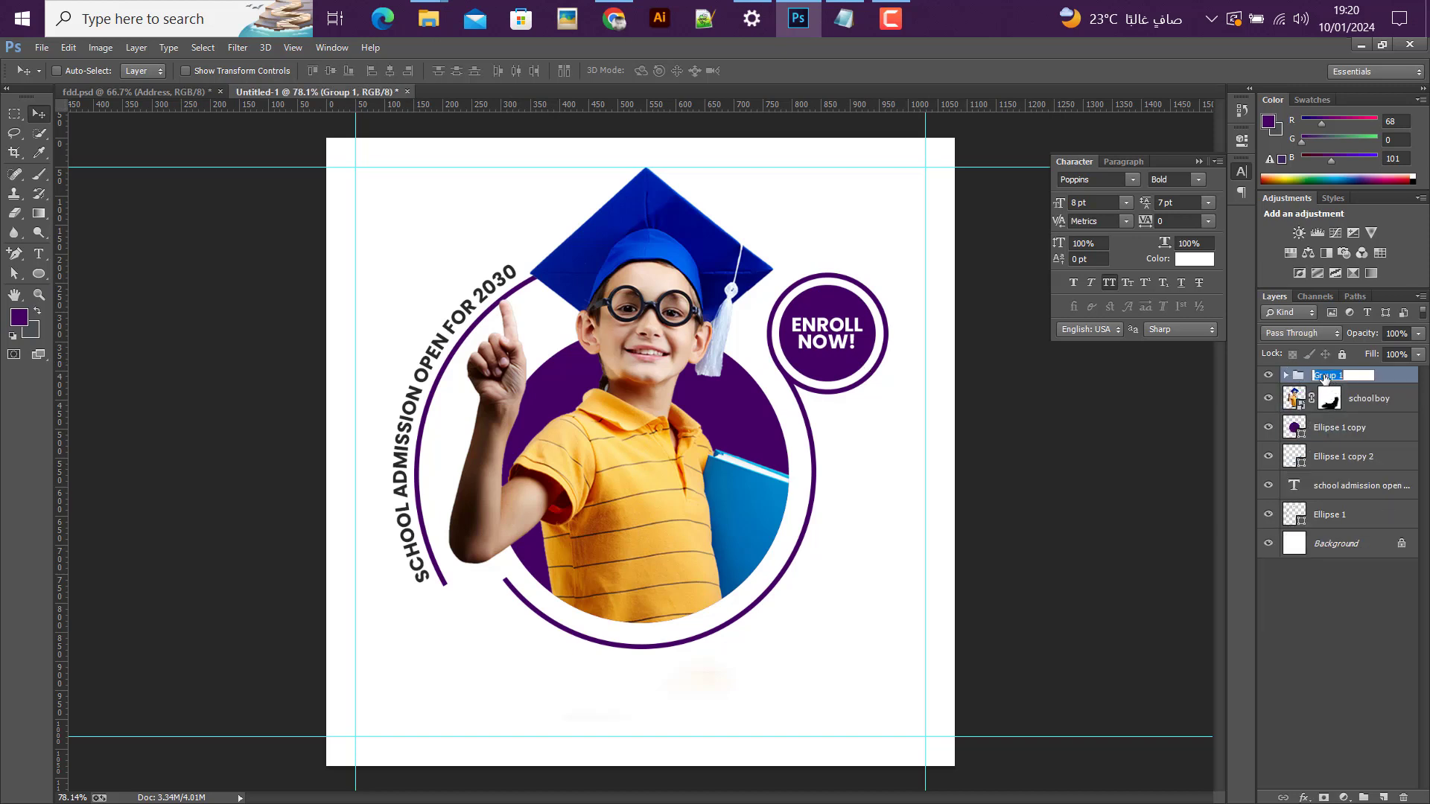
text(Btn)
key(Return)
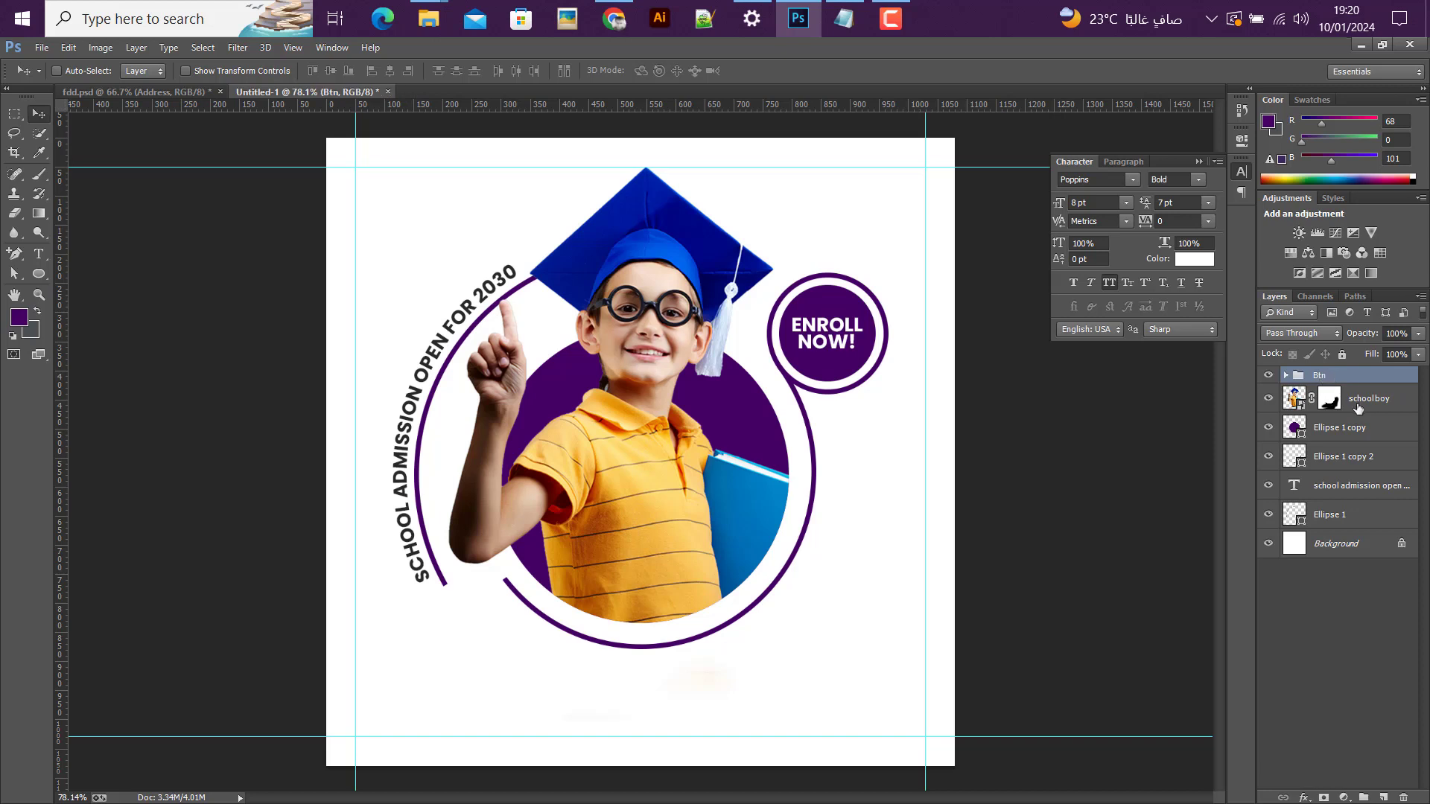
Step: Put the school boy layer in its own group named "Img" and collapse the group
click(1362, 409)
key(ctrl+g)
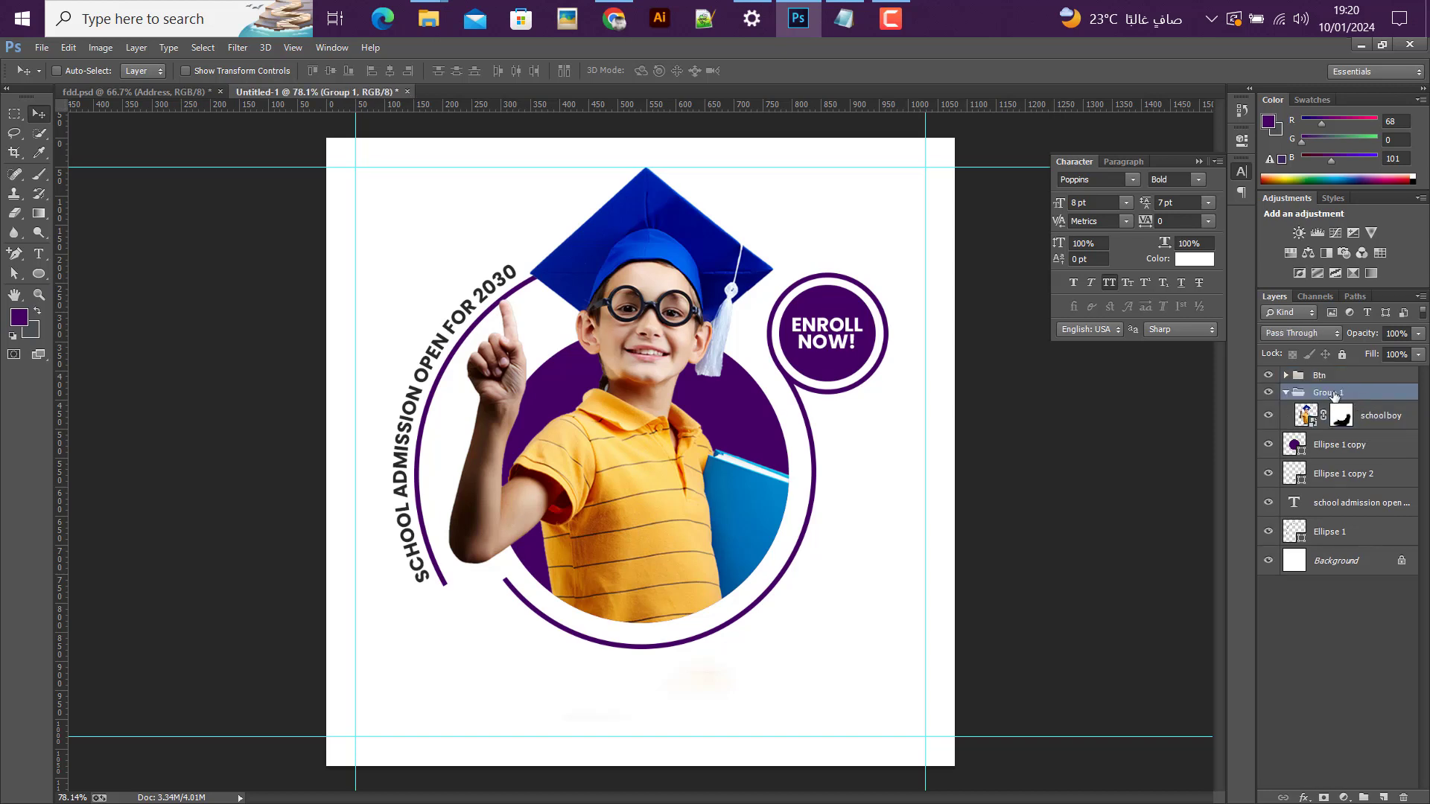
double_click(1332, 393)
text(Img)
key(Return)
click(1287, 393)
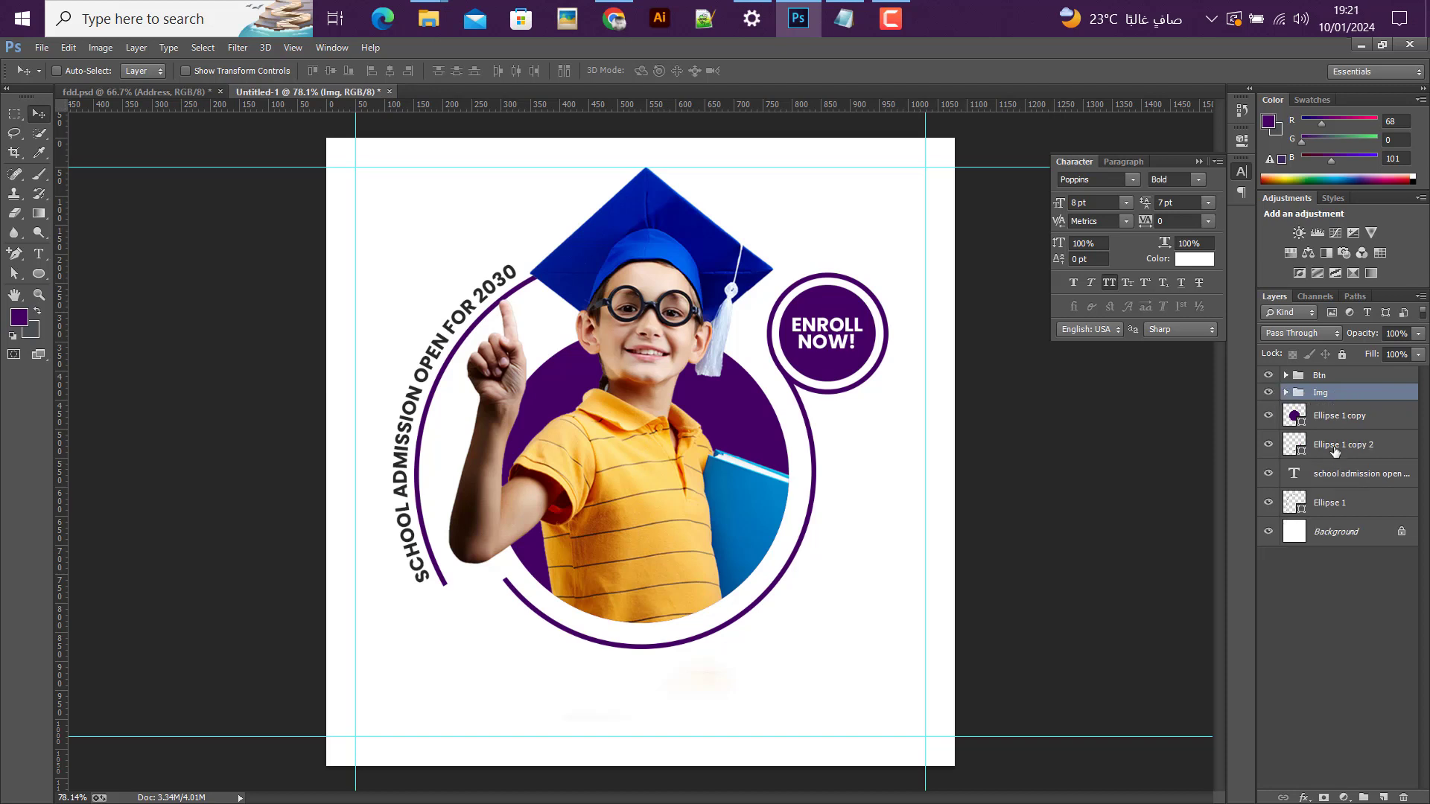
Step: Group the Ellipse 1 copy, Ellipse 1 copy 2 and Ellipse 1 layers and name the group "Design"
click(1334, 447)
shift+click(1339, 432)
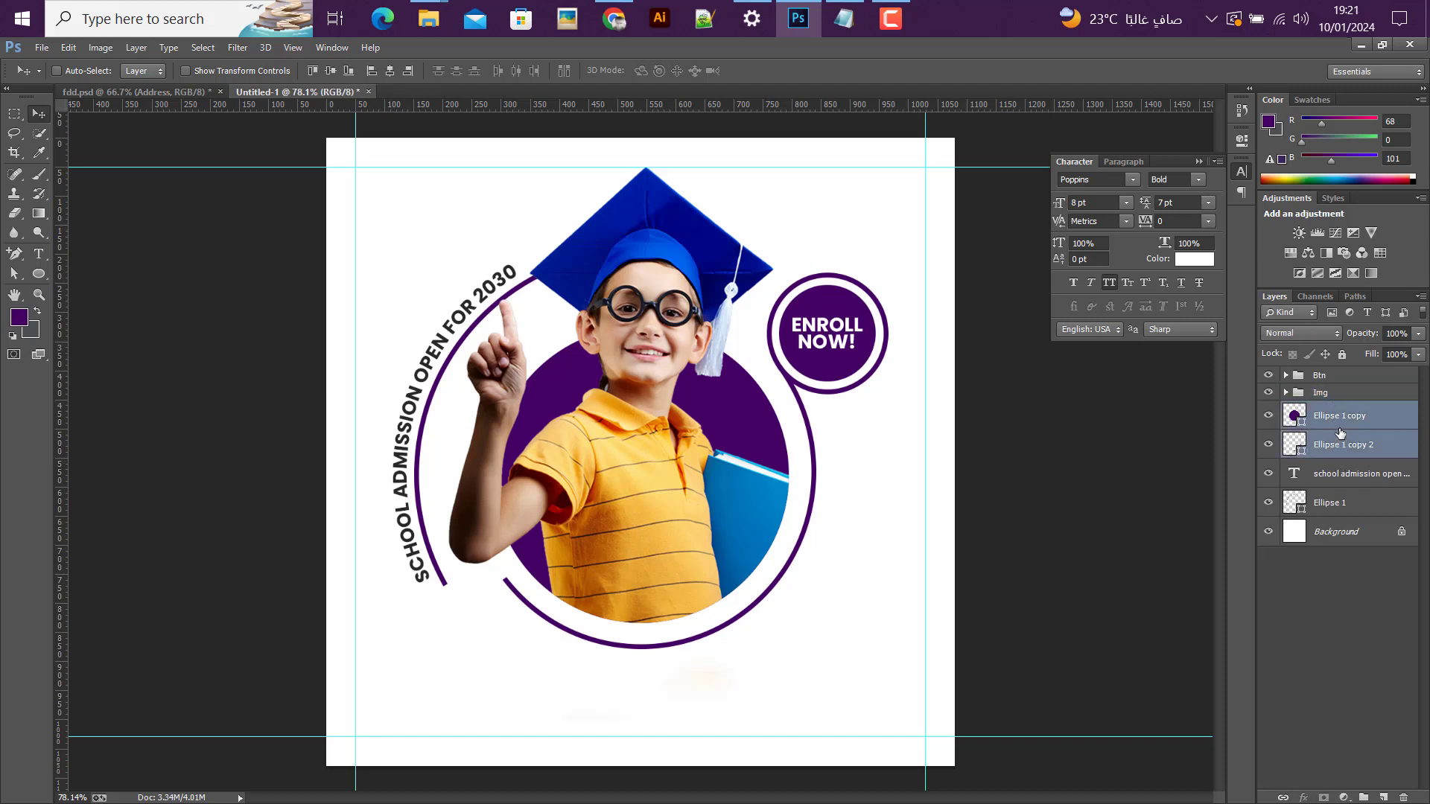
ctrl+click(1366, 513)
key(ctrl+g)
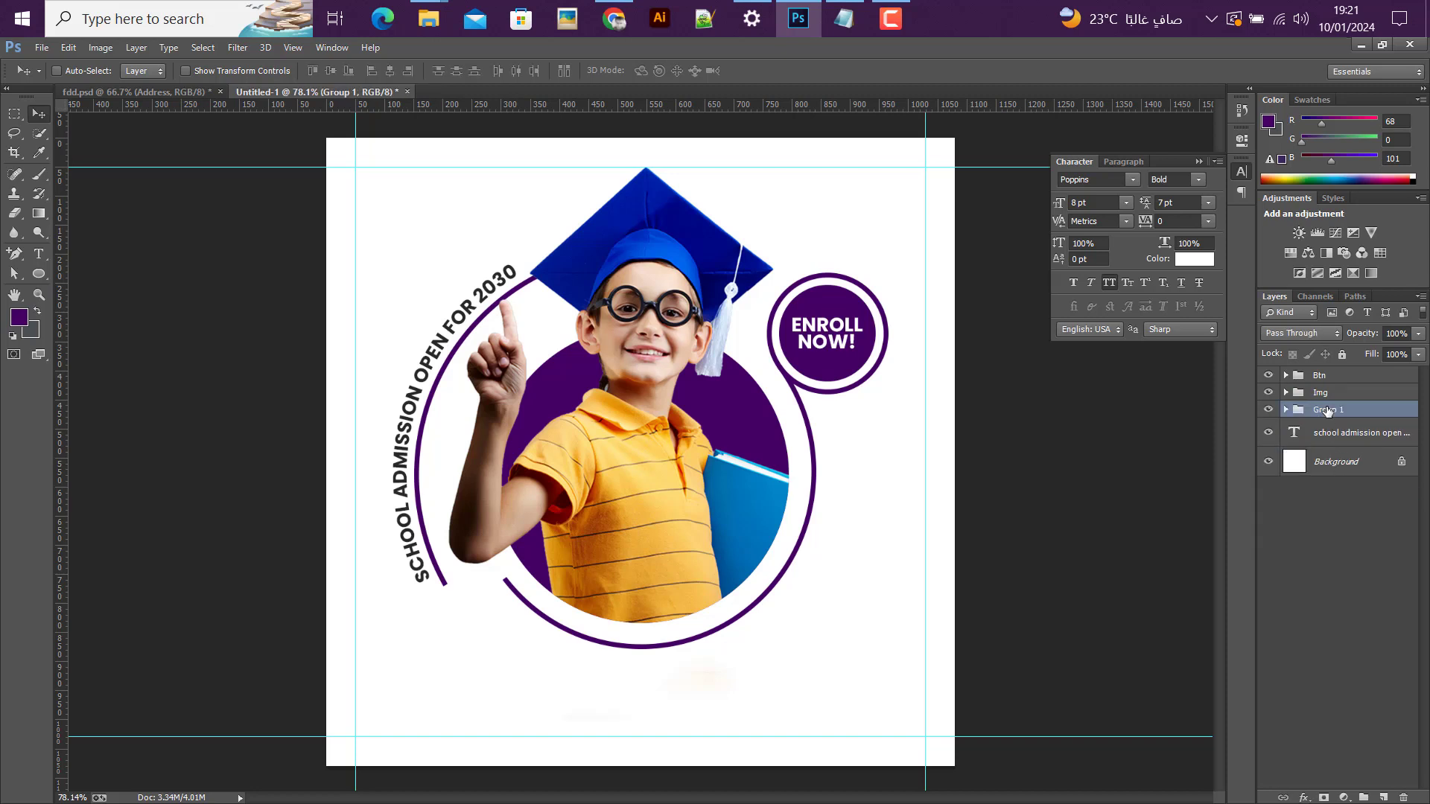
double_click(1328, 411)
key(Return)
Step: Put the curved school admission text layer in a group named "Text" and collapse the group
click(1339, 433)
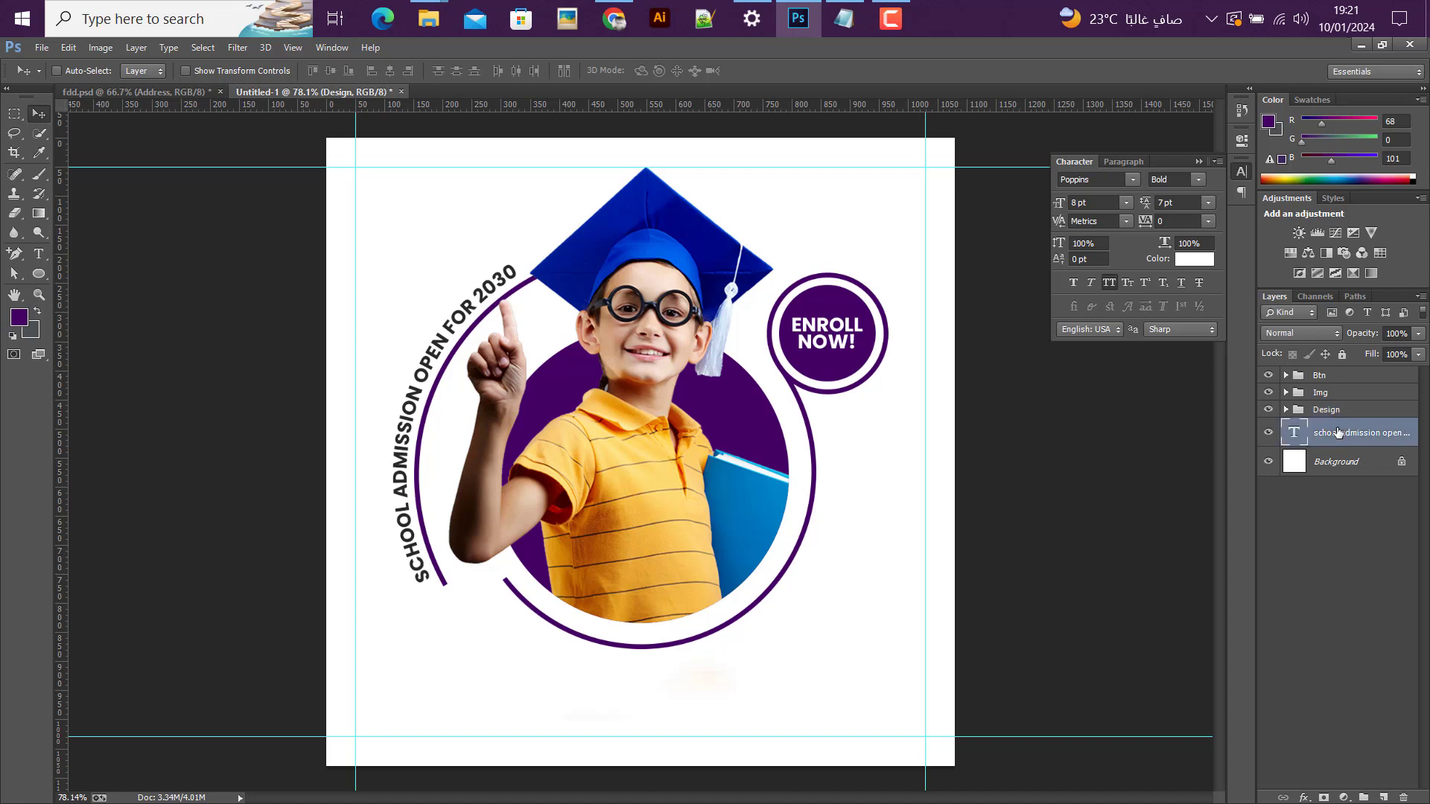
key(ctrl+g)
double_click(1328, 426)
text(Tex)
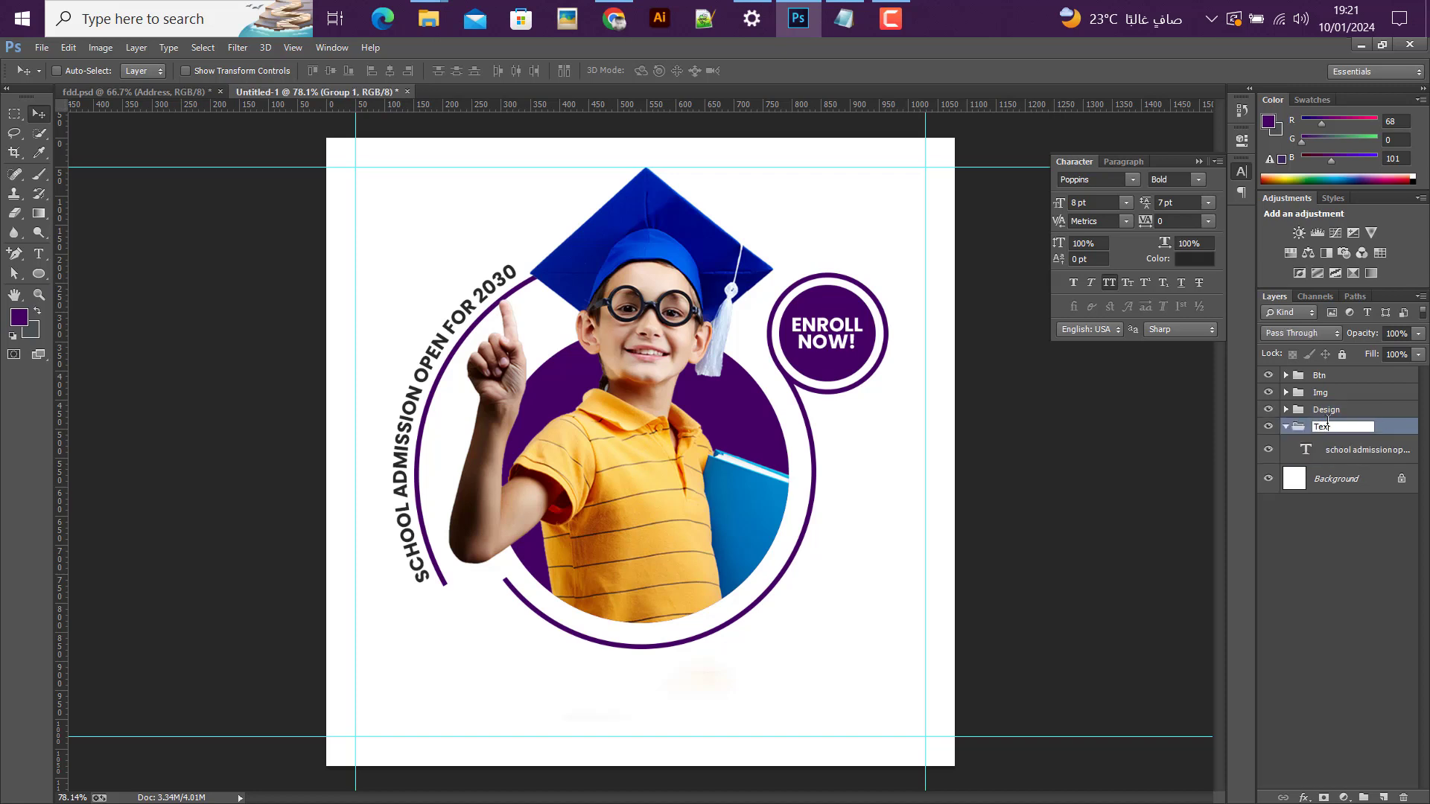
text(t)
key(Return)
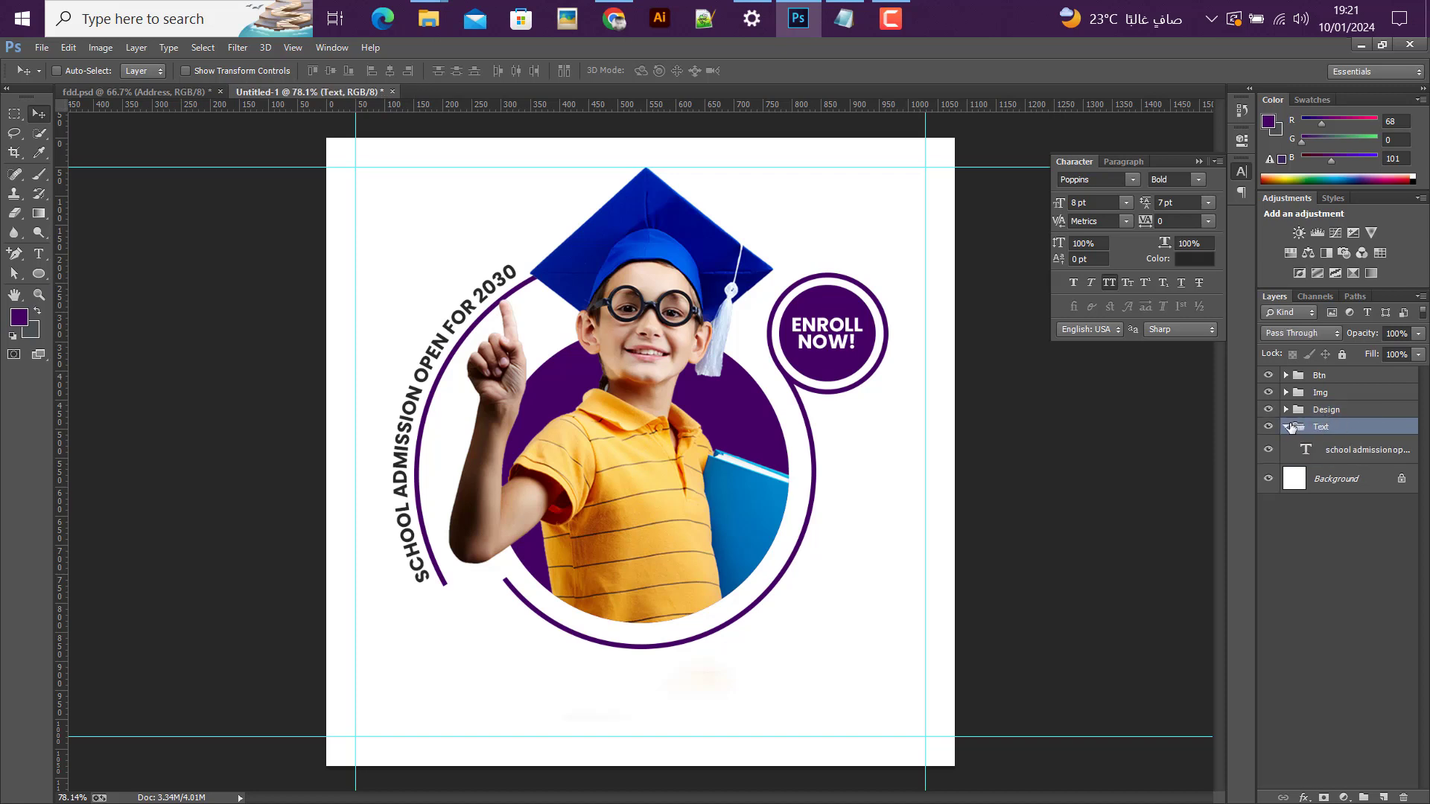
click(1287, 427)
Step: Select the Btn, Img, Design and Text groups and shift the artwork right and down until the badge meets the right-hand guide
scroll(531, 460, down, 2)
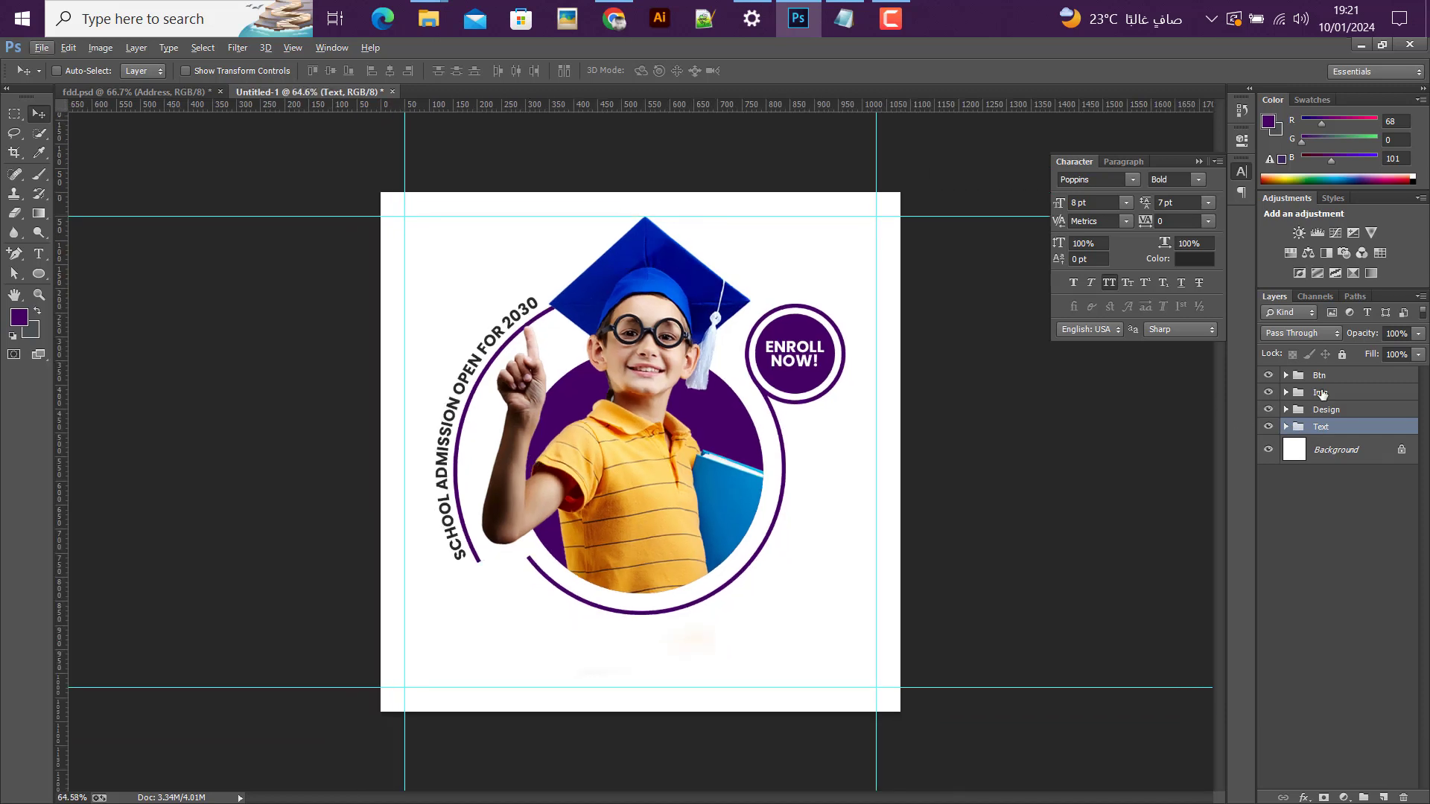
shift+click(1319, 376)
drag(676, 475, 707, 499)
scroll(852, 473, up, 5)
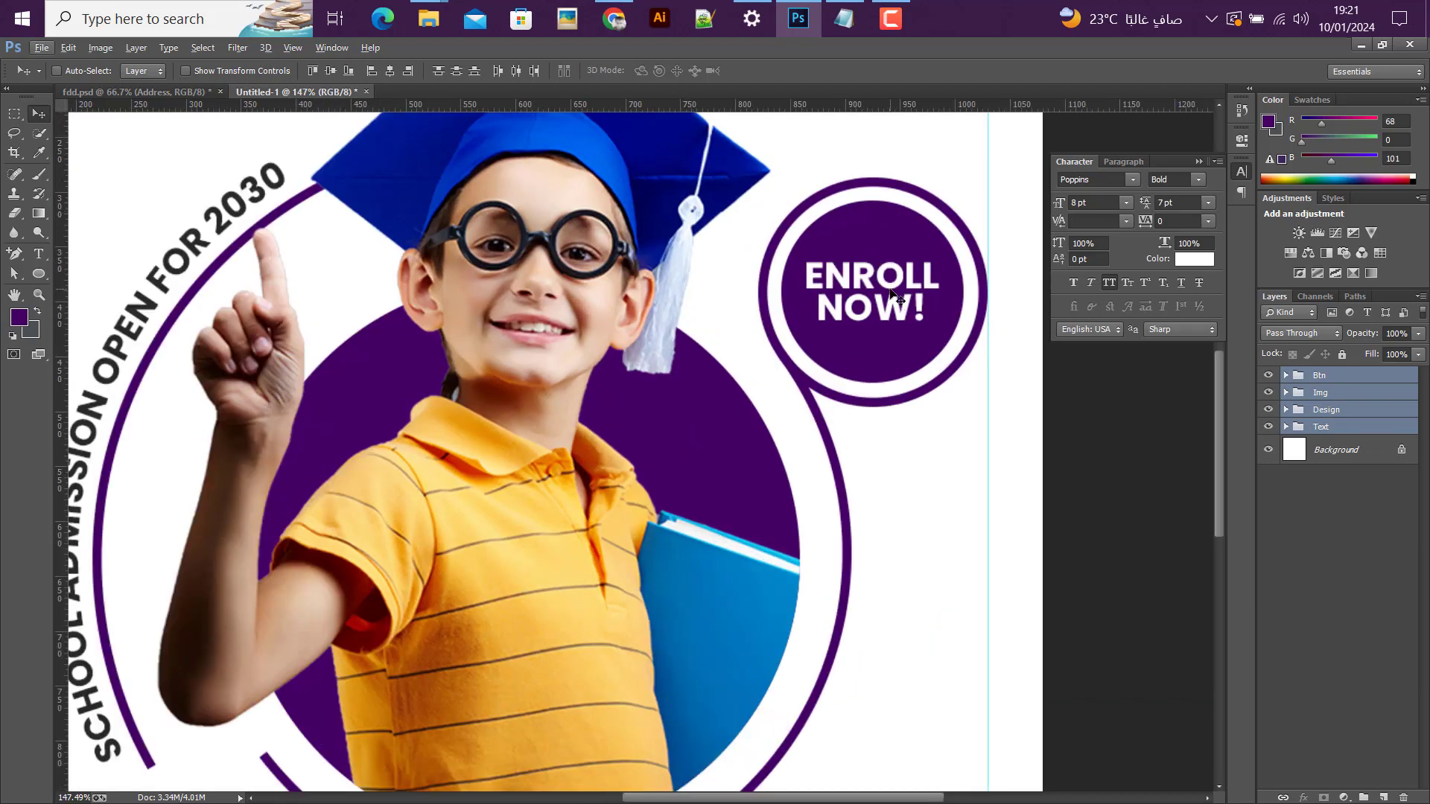
drag(889, 288, 878, 301)
scroll(868, 313, down, 3)
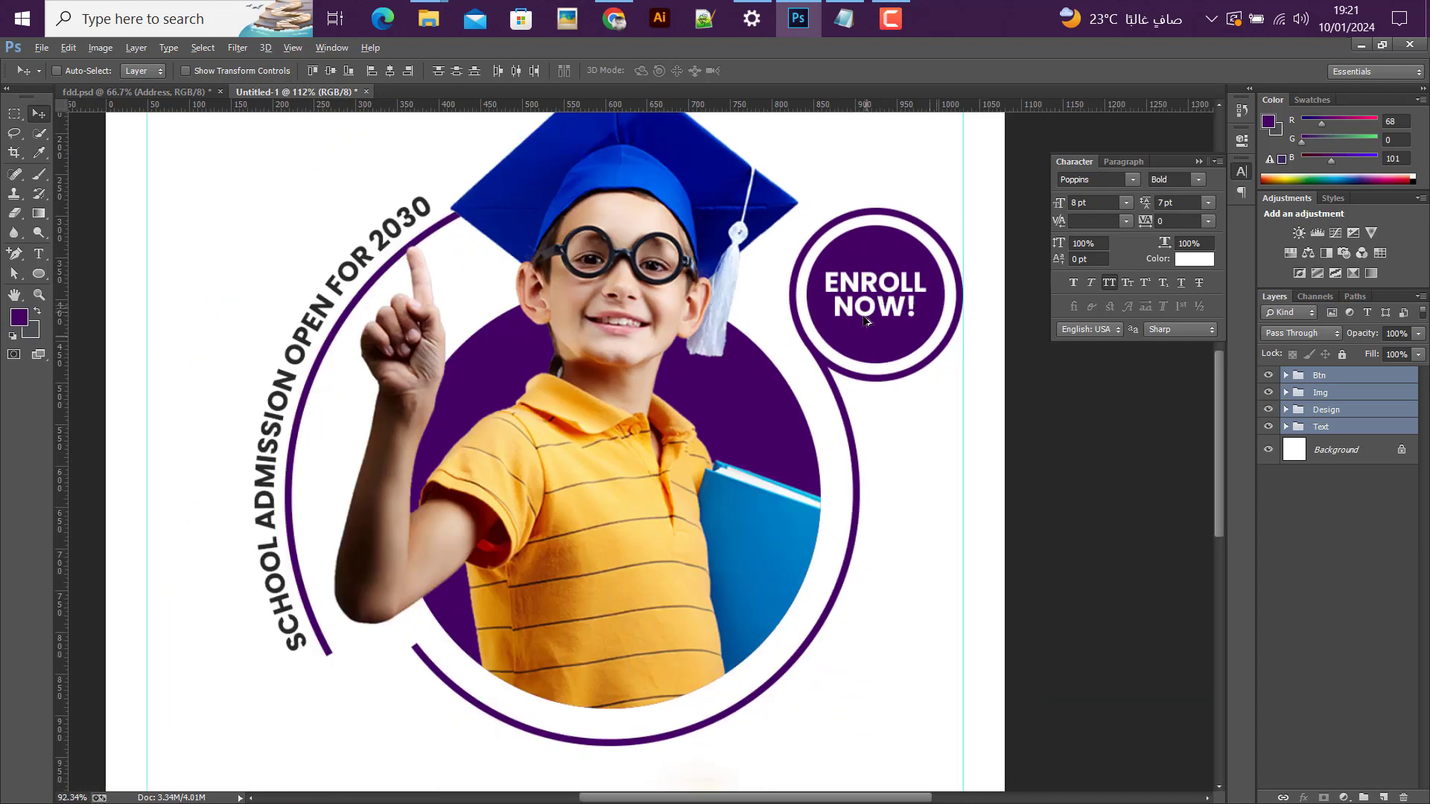
scroll(857, 325, down, 2)
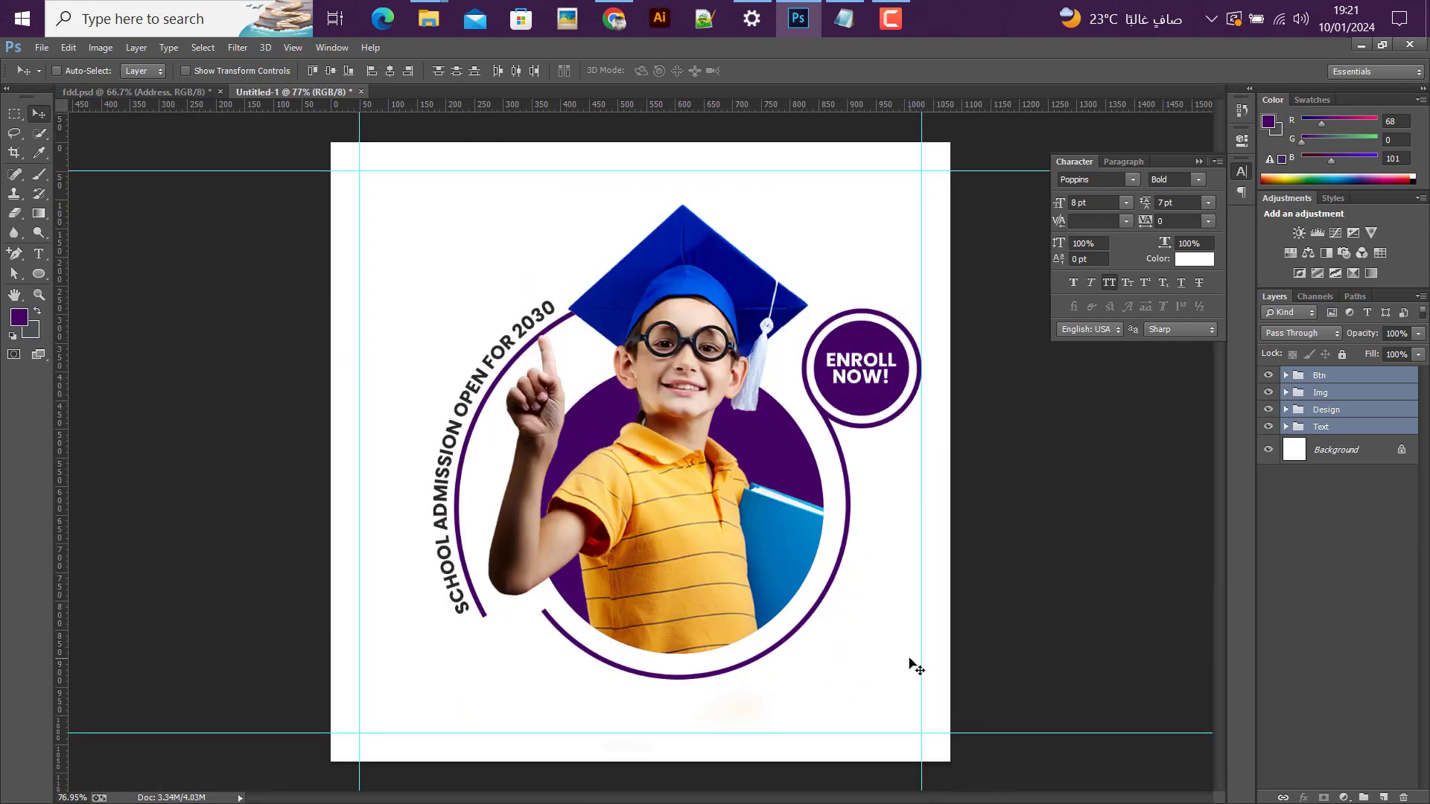
Step: Try the selected artwork groups 30 px lower on the canvas and move them back up
key(shift+Down)
key(shift+Down)
key(shift+Down)
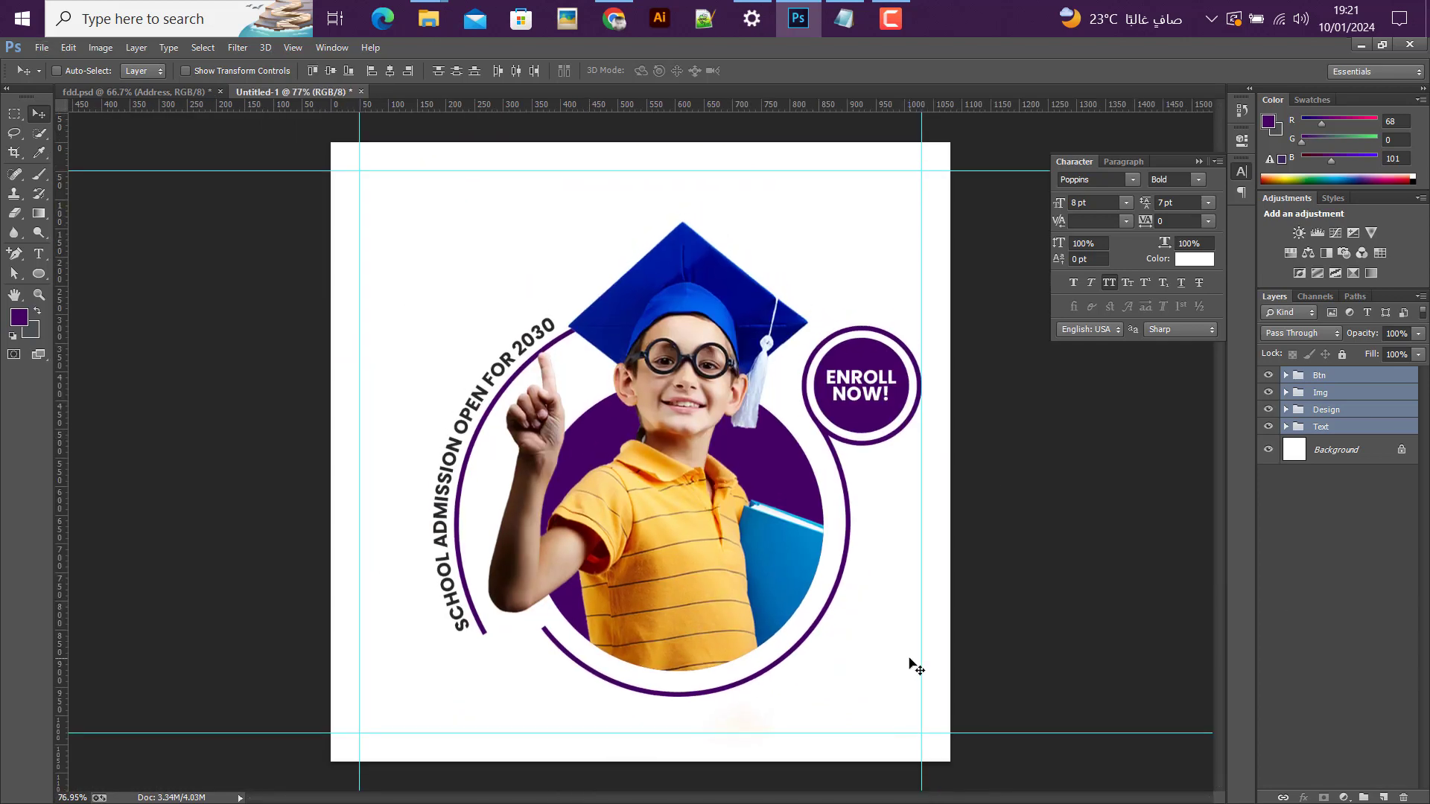
key(shift+Up)
key(shift+Up)
key(shift+Up)
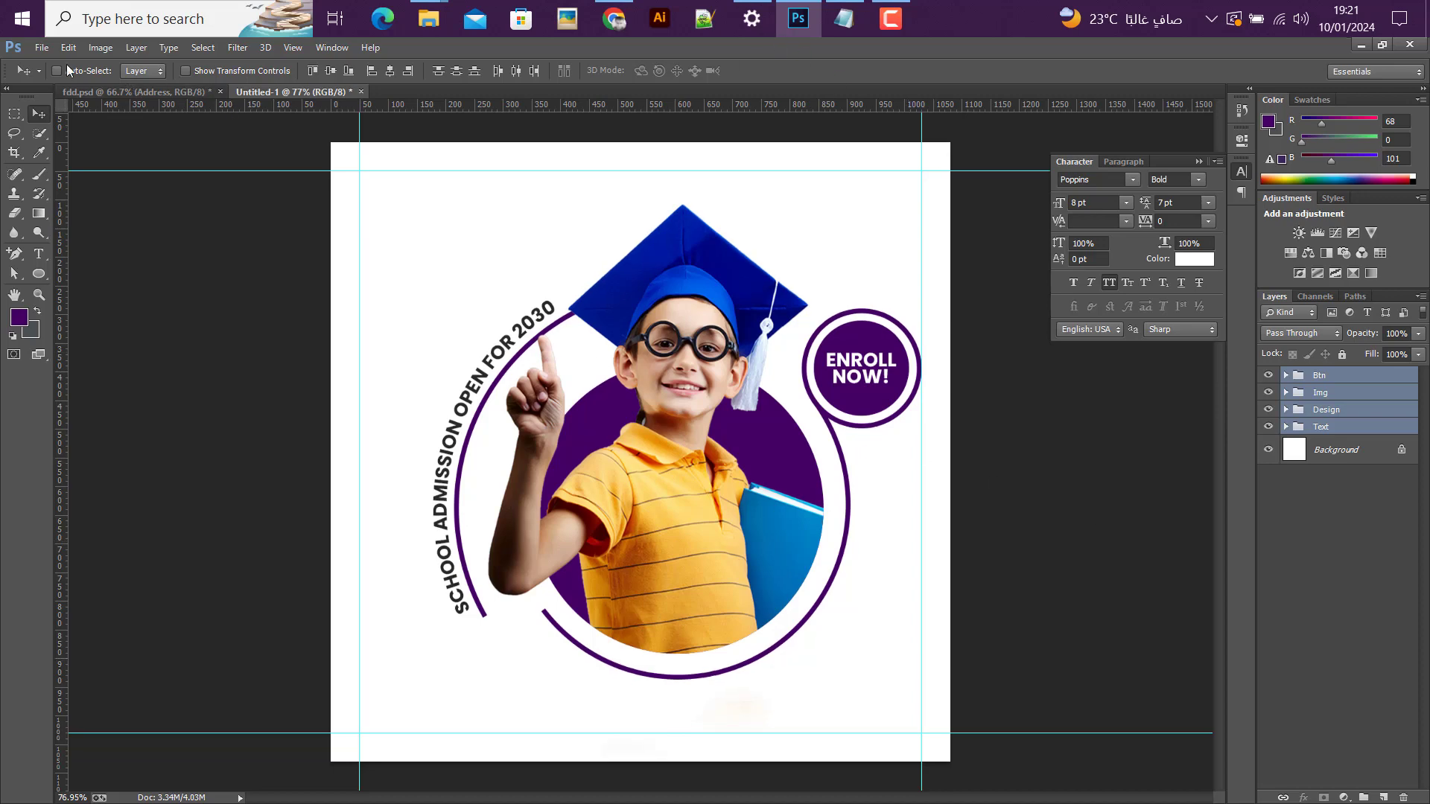
Step: Open element.psd from the 06 folder inside My desing
click(37, 49)
click(75, 86)
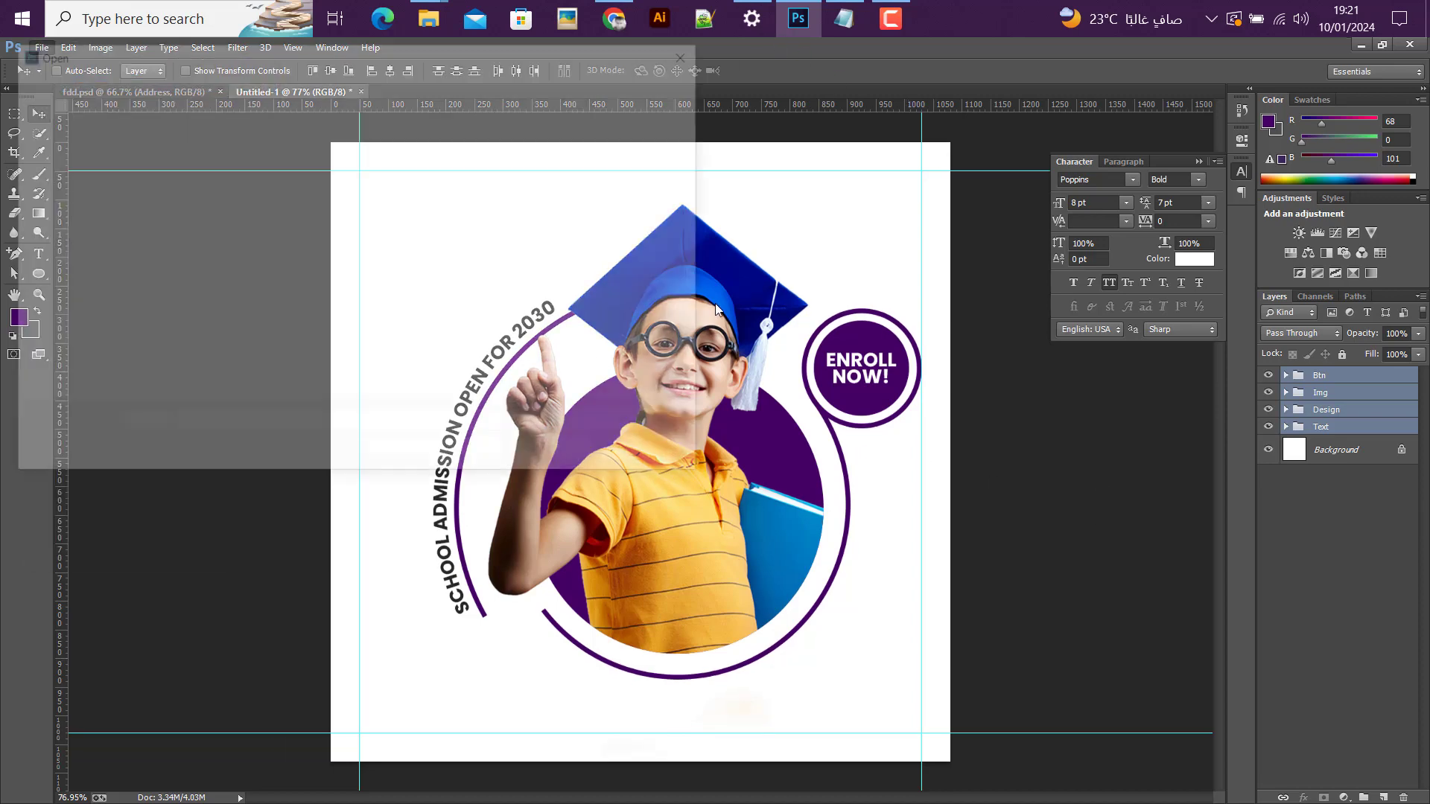
click(214, 197)
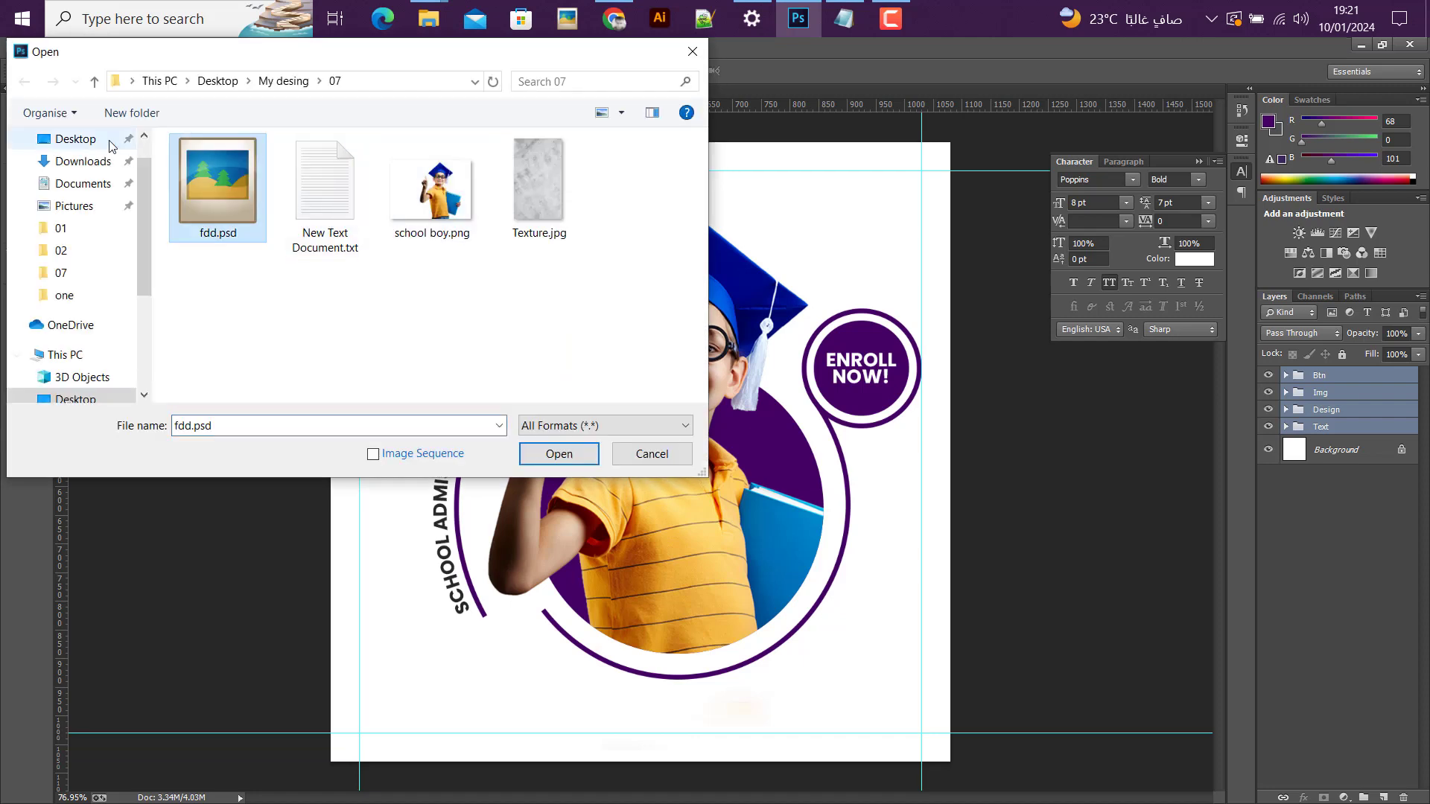
click(94, 81)
double_click(635, 190)
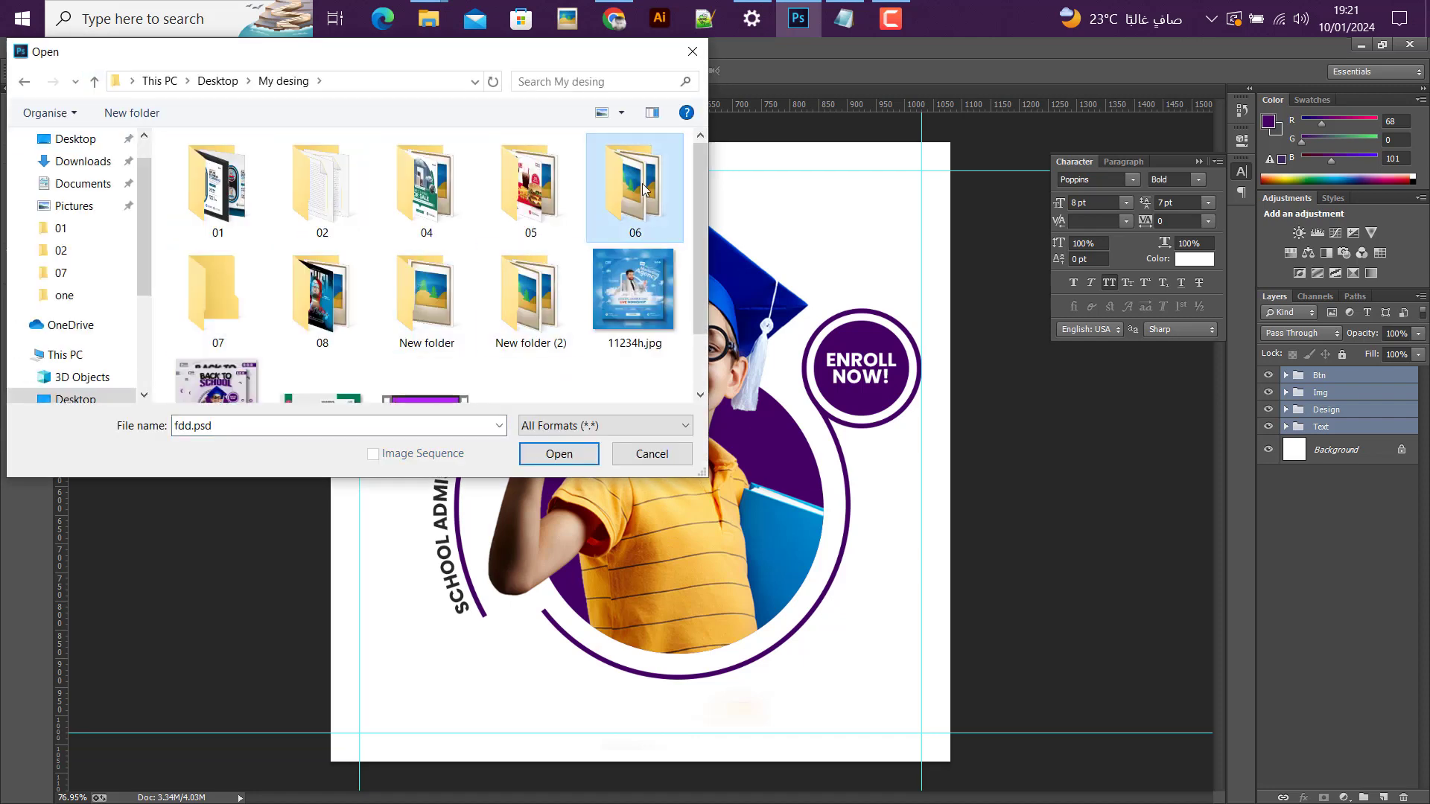
click(645, 193)
click(579, 459)
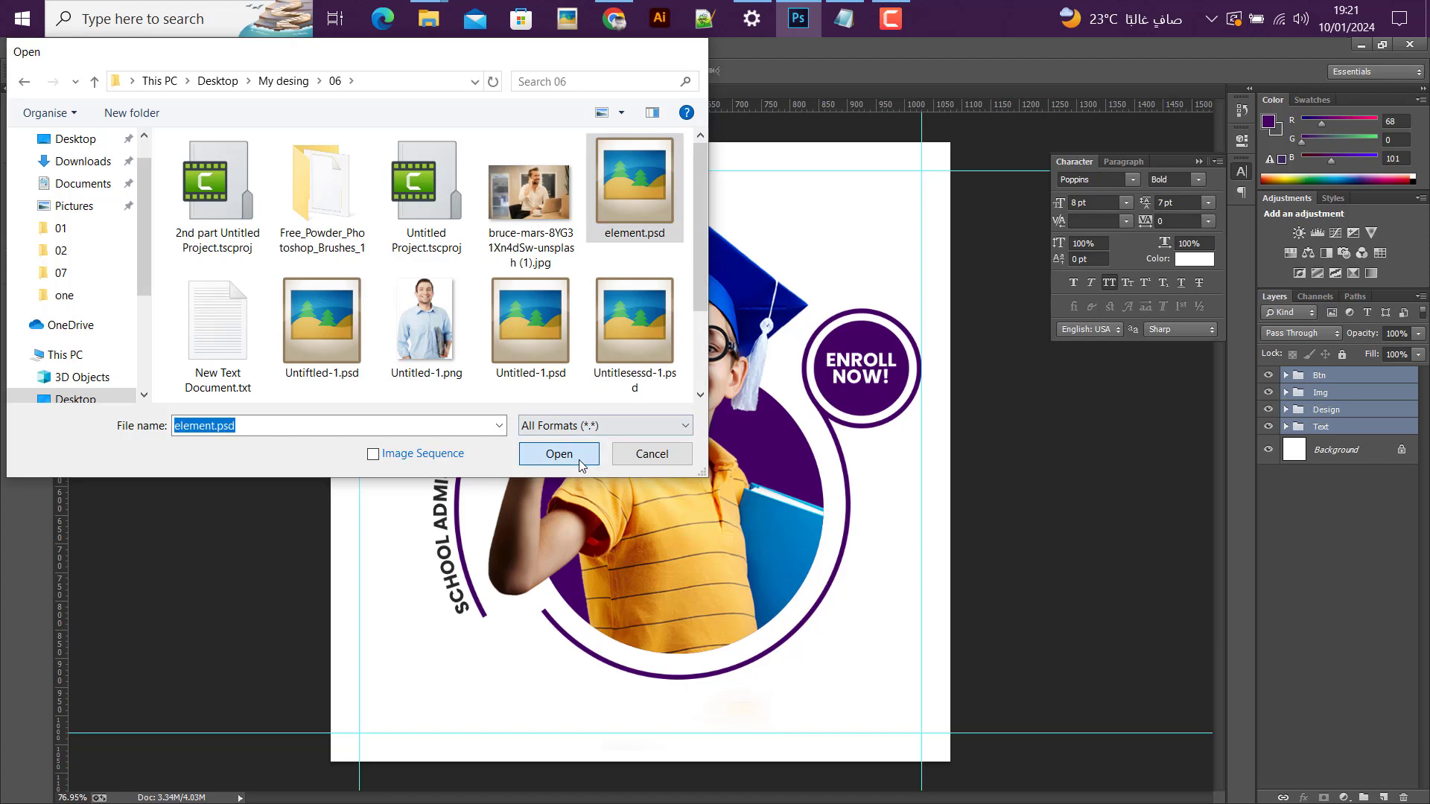
click(605, 330)
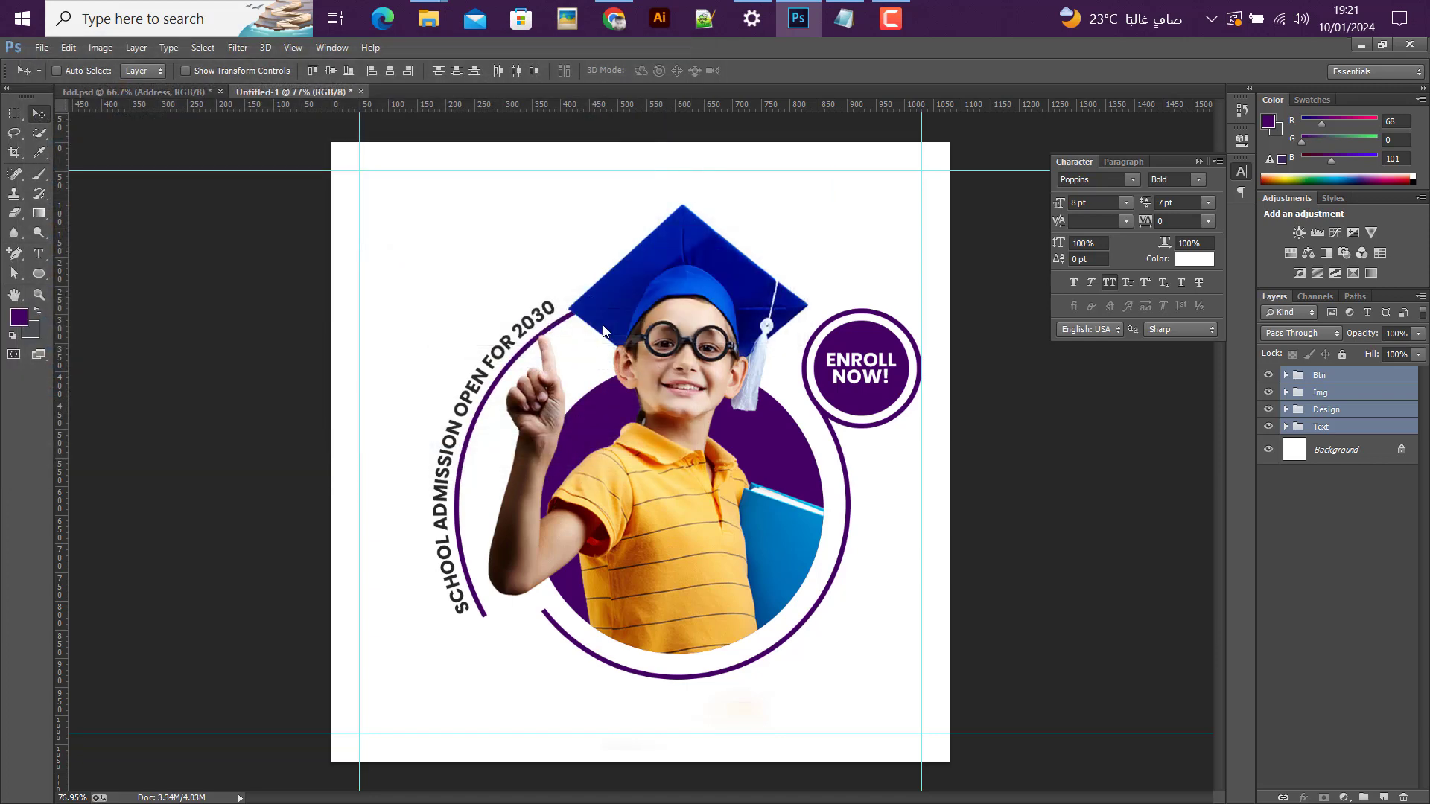
Step: Copy the "Brand name here" Logo group from element.psd into the Untitled-1 design and align it to the upper-right guide corner
click(1311, 394)
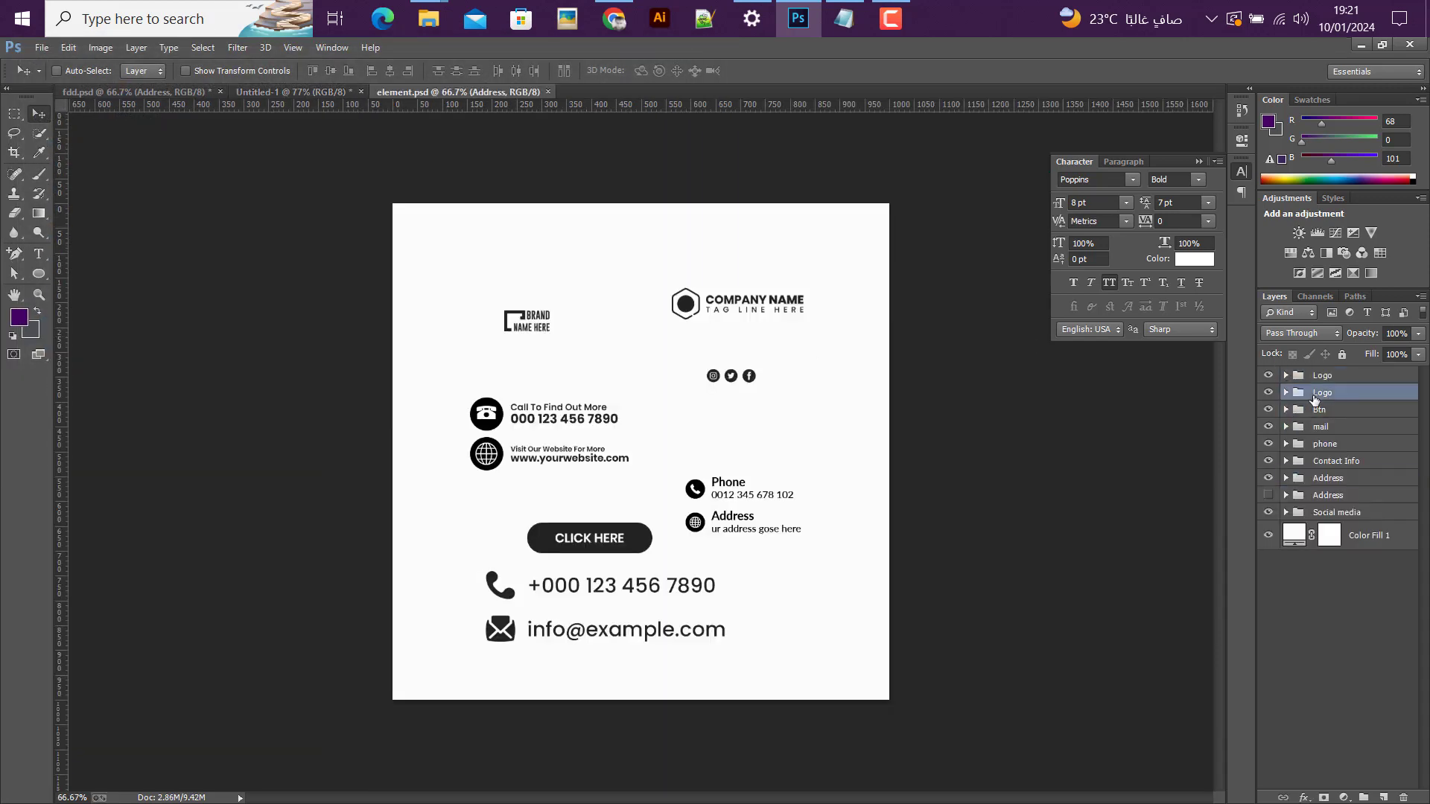
drag(549, 355, 840, 233)
click(14, 114)
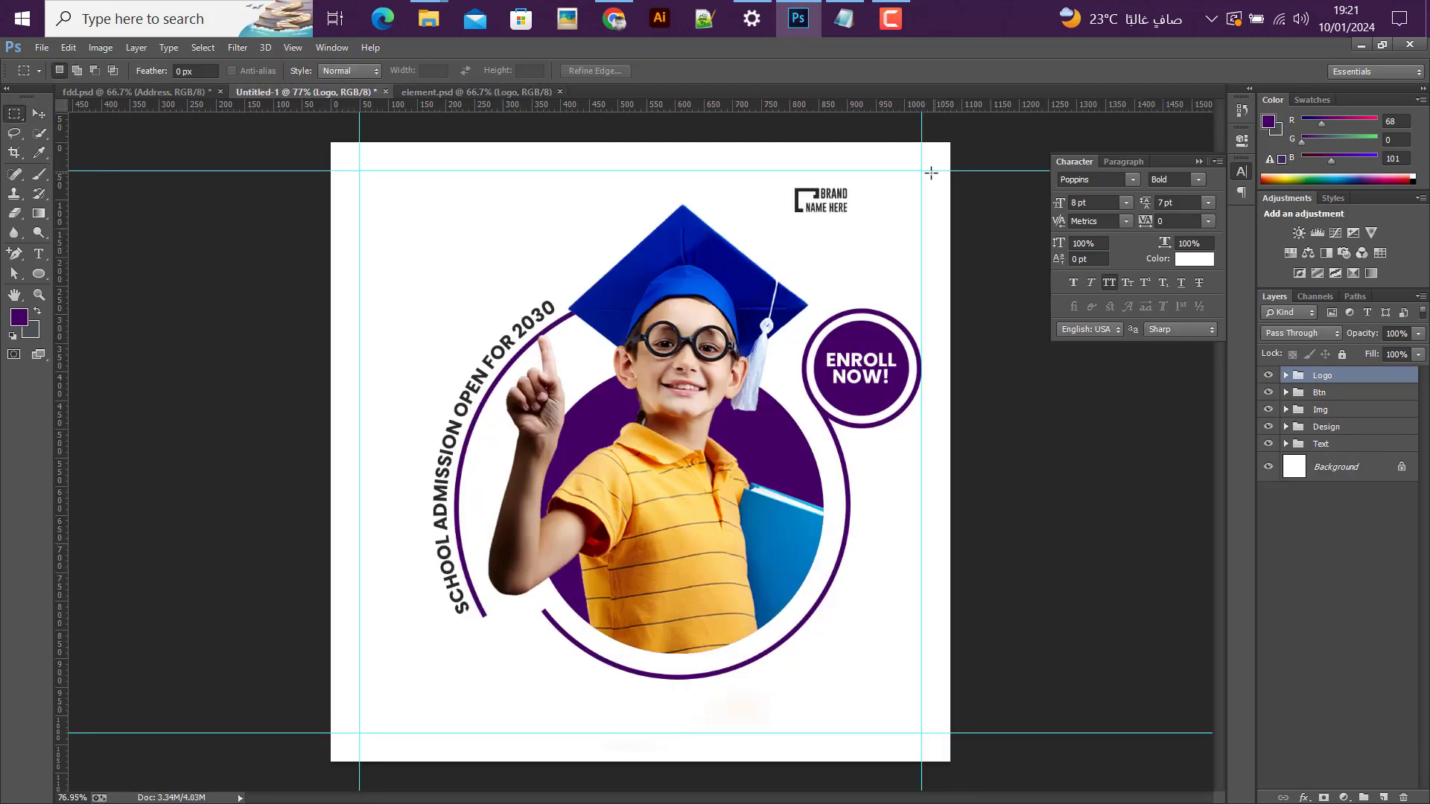
drag(921, 170, 854, 213)
key(v)
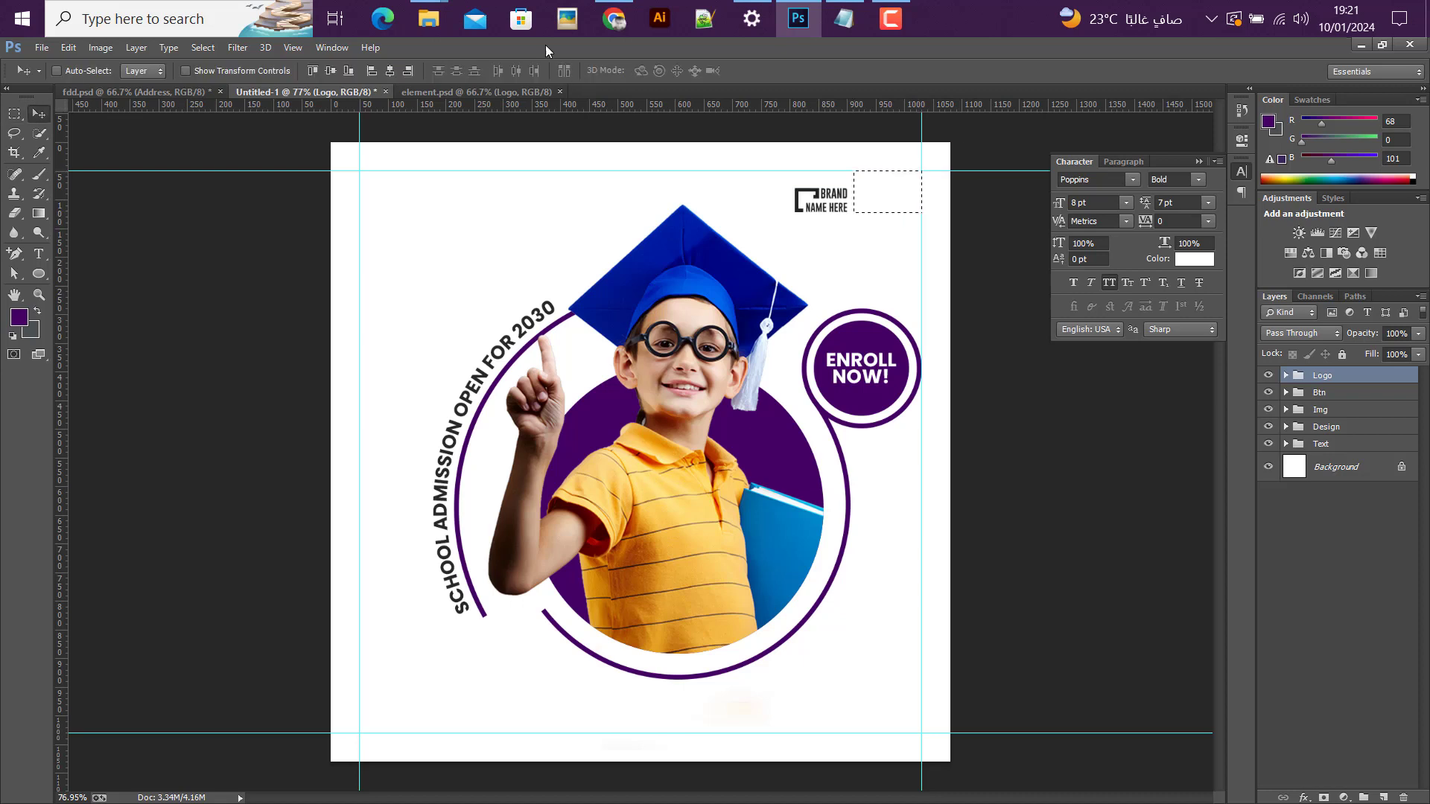
click(407, 70)
click(311, 70)
key(ctrl+d)
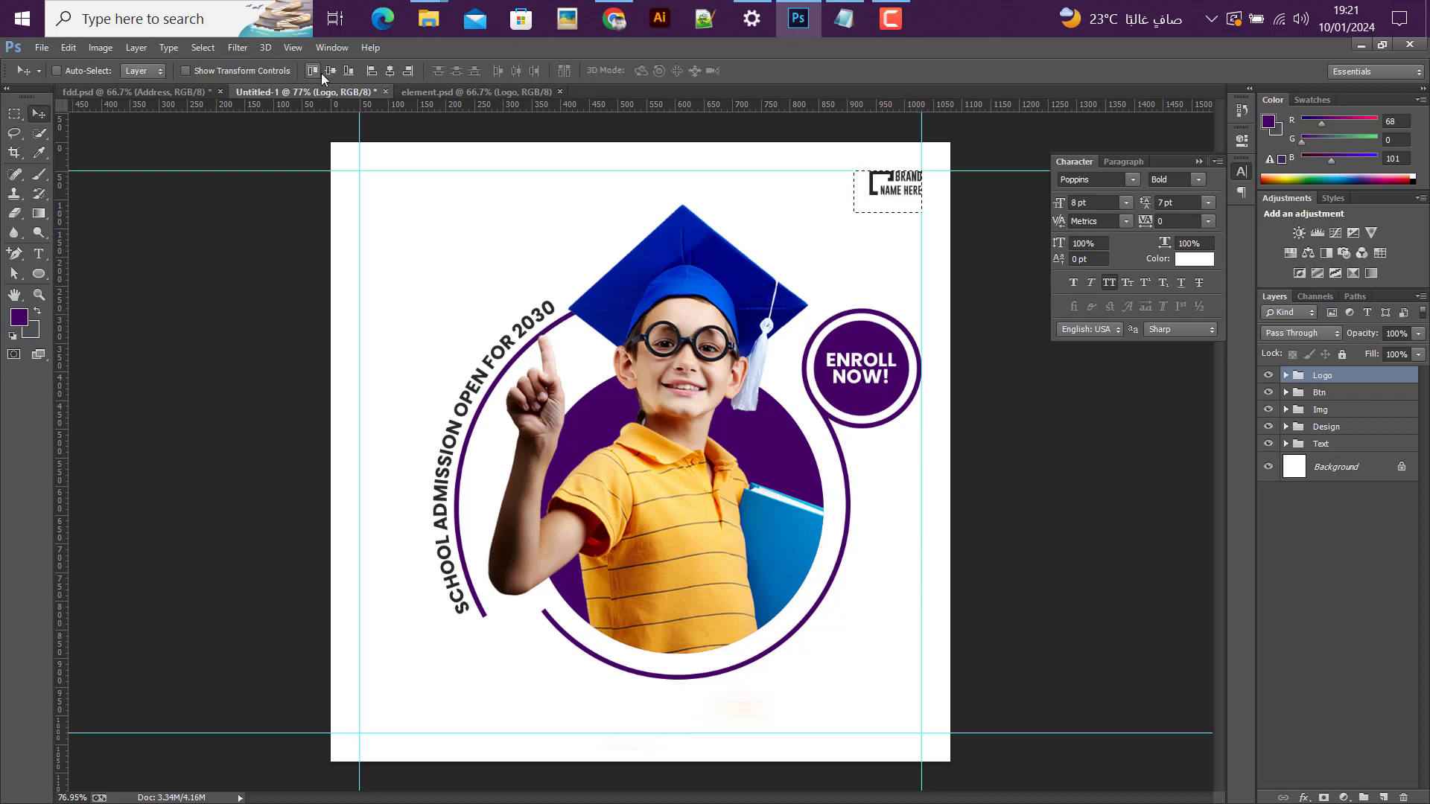
Step: Recolor the Rectangle 1 bracket shape inside the Logo group to purple #440065
click(1285, 375)
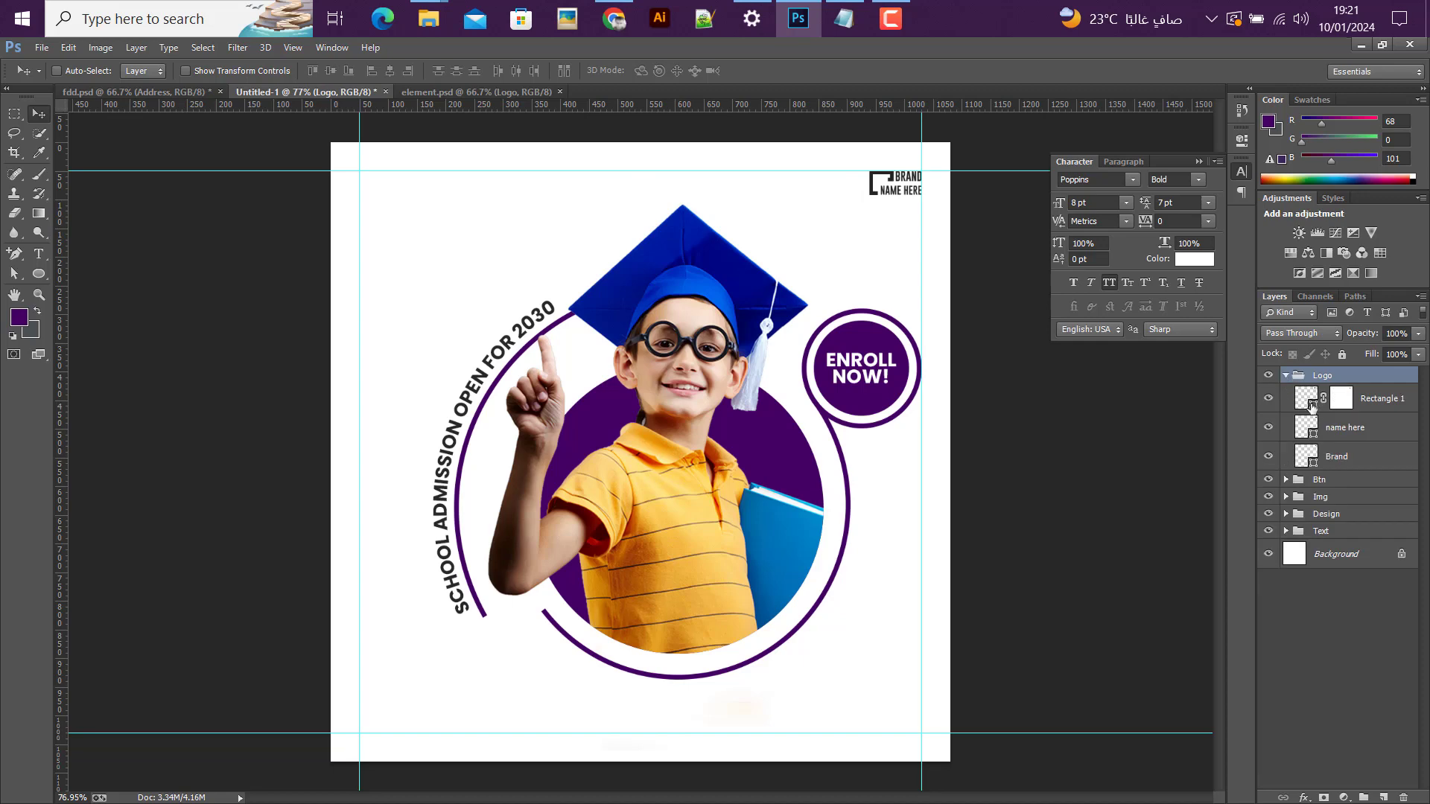
click(1315, 402)
double_click(1316, 402)
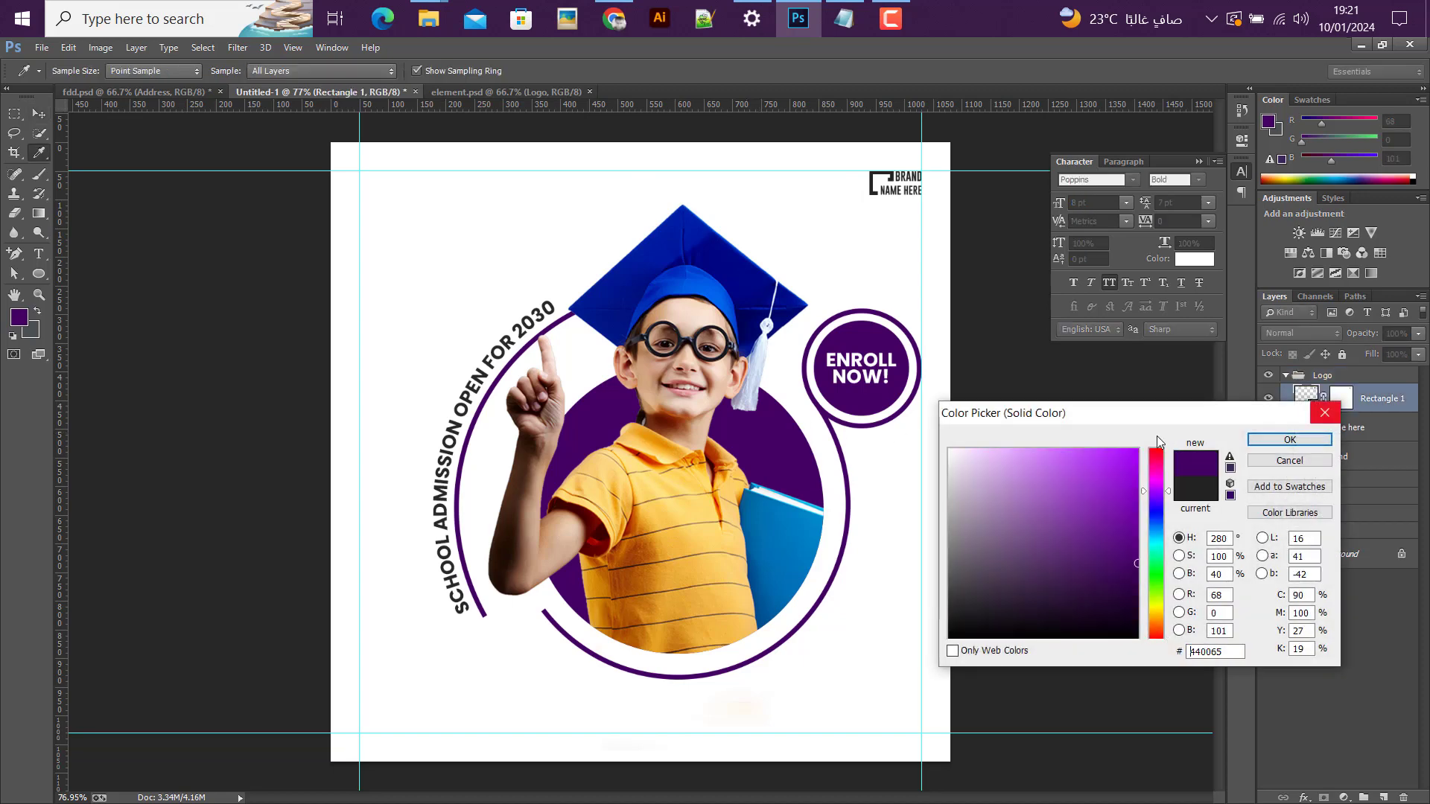
click(1289, 440)
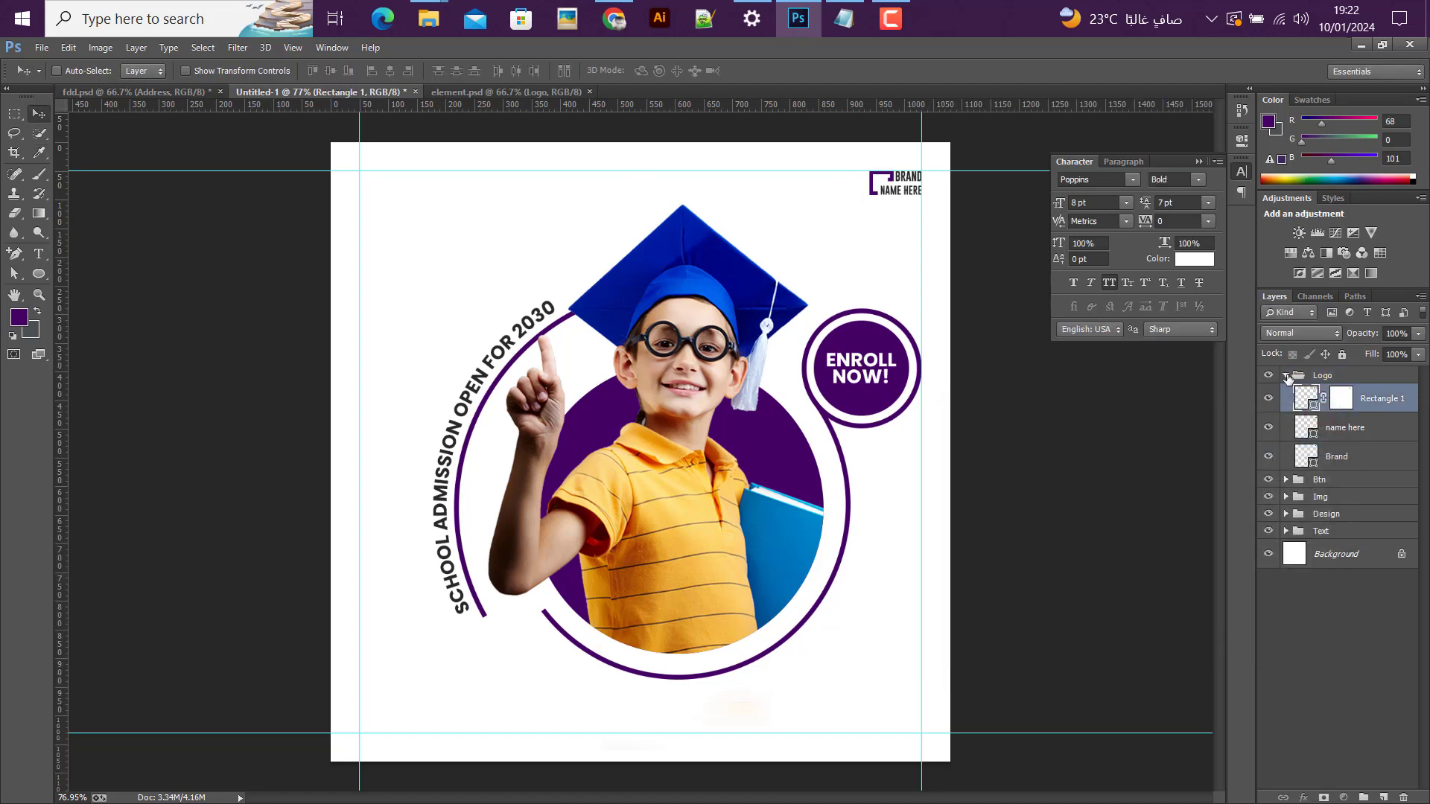
click(1285, 376)
Step: Enlarge the Logo group to about 125%, keeping it against the upper-right guide corner
key(ctrl+t)
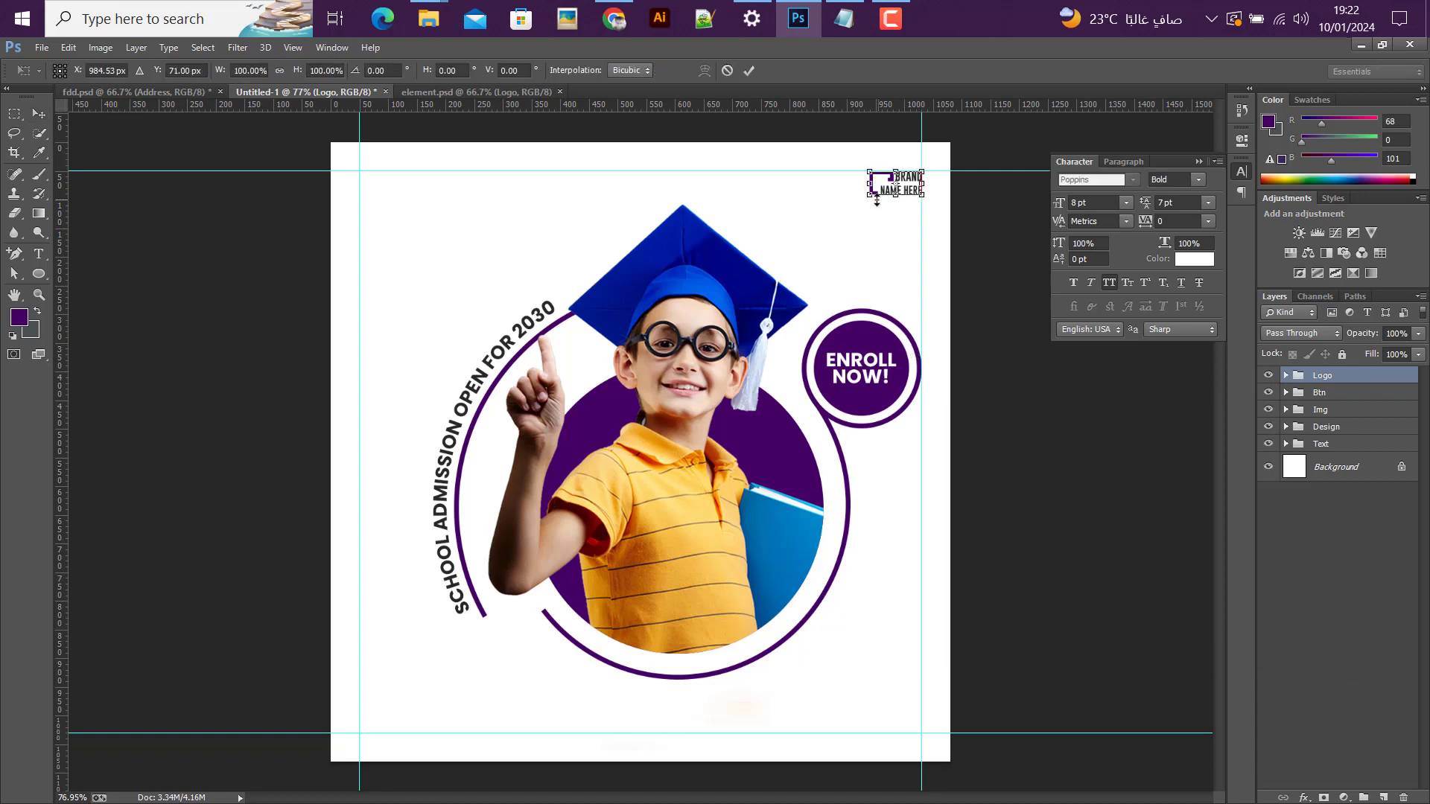
drag(870, 197, 857, 200)
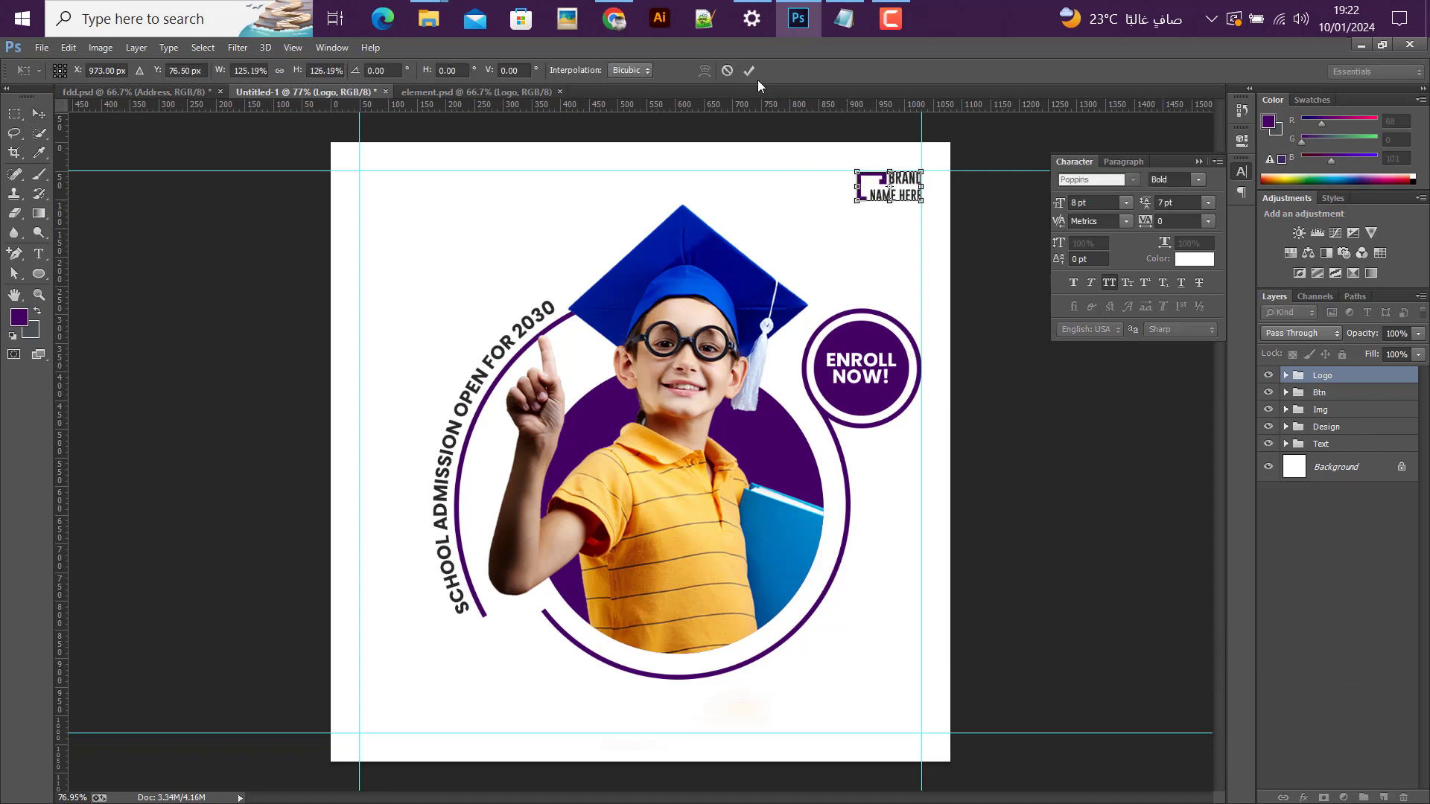
key(Return)
Step: Copy "Back to school" from the Notepad document and place it as a text layer in the empty area above the curved text
click(844, 19)
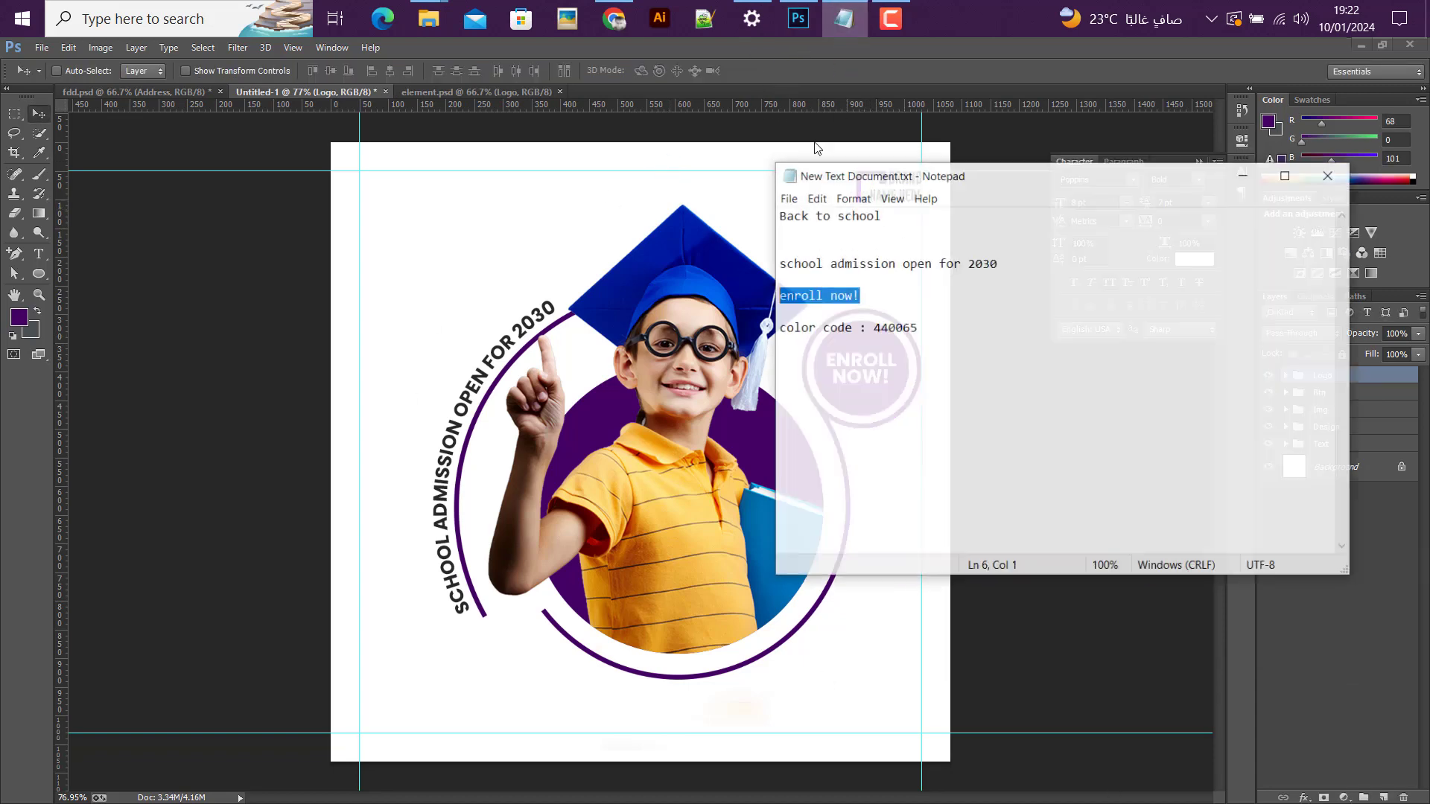
drag(883, 223, 734, 216)
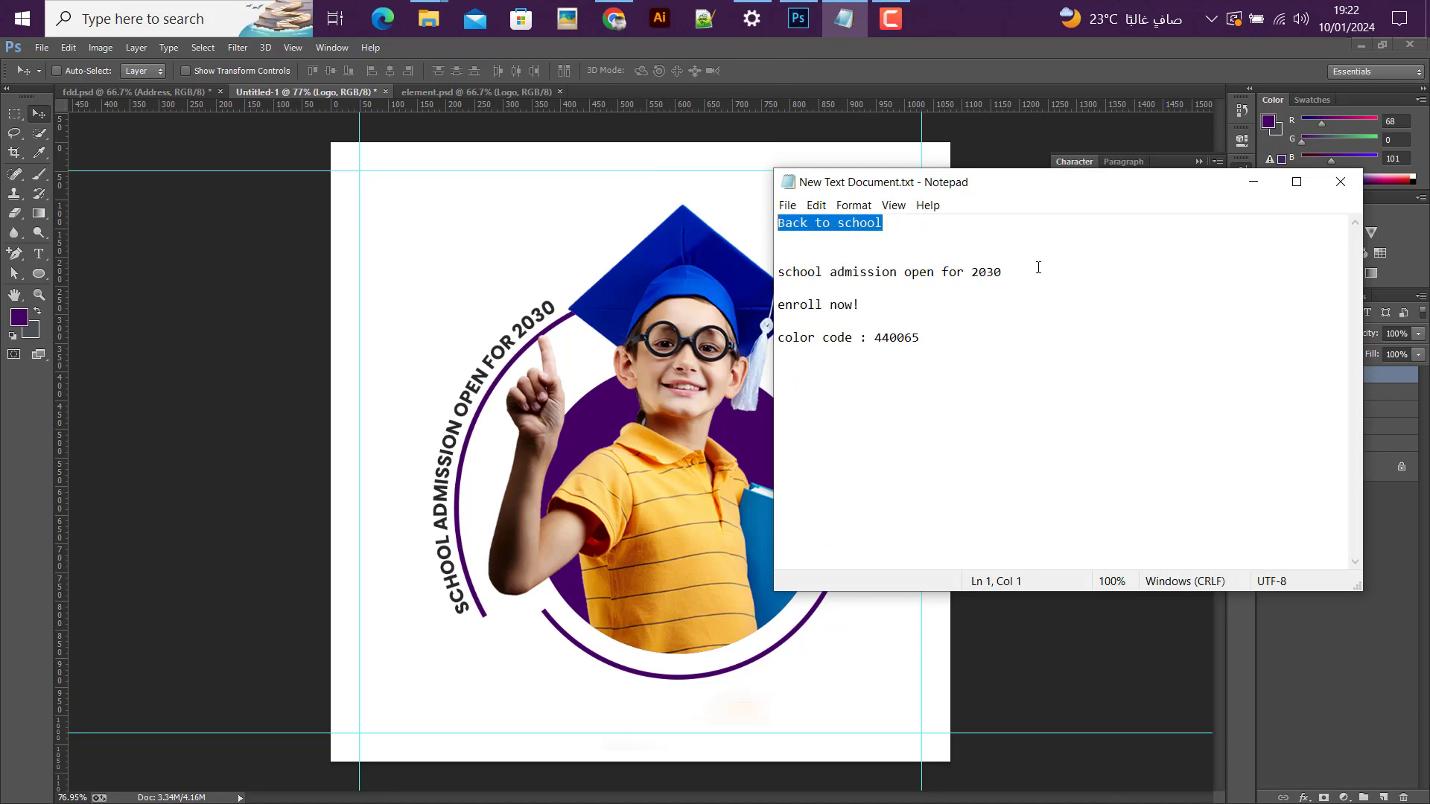
click(1253, 182)
key(t)
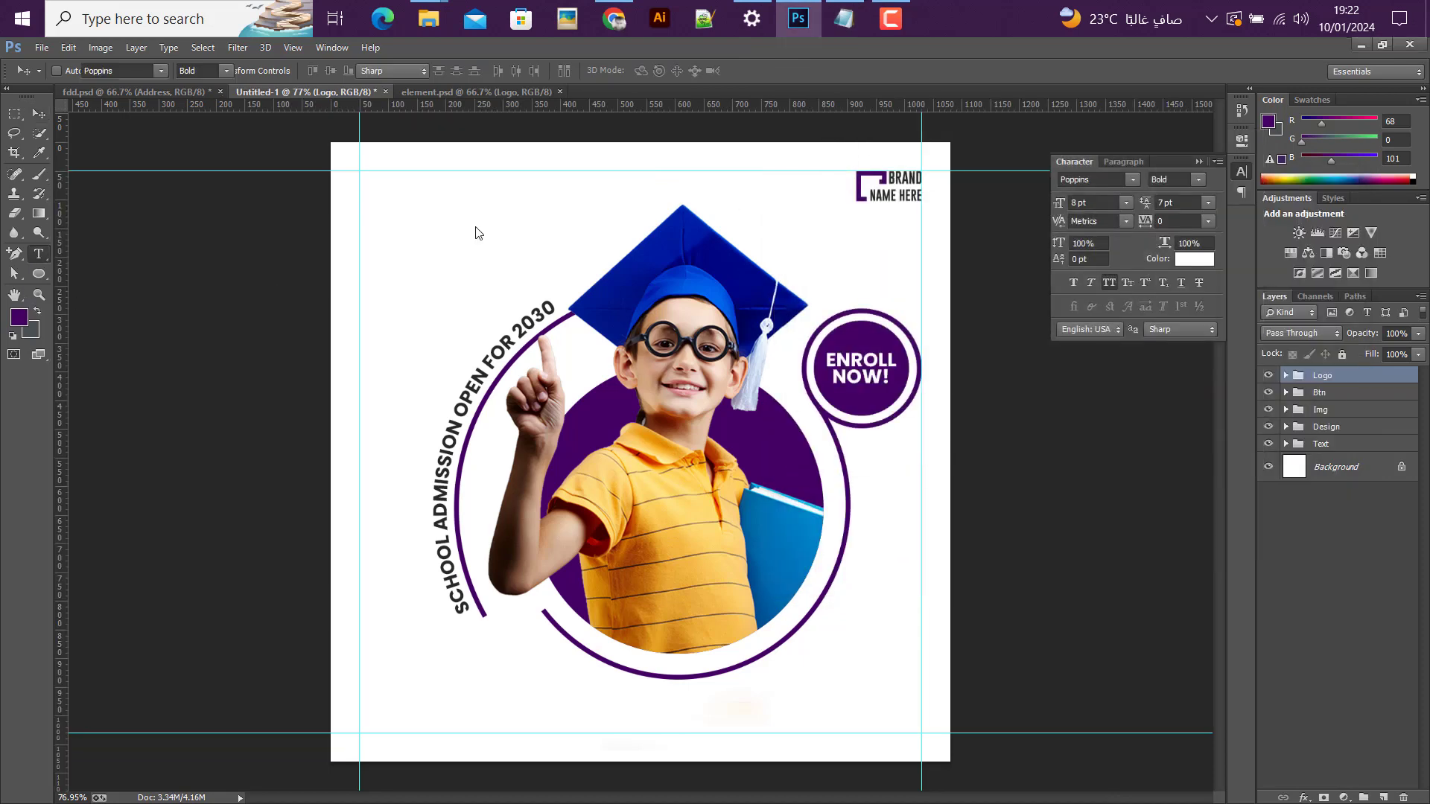
click(420, 203)
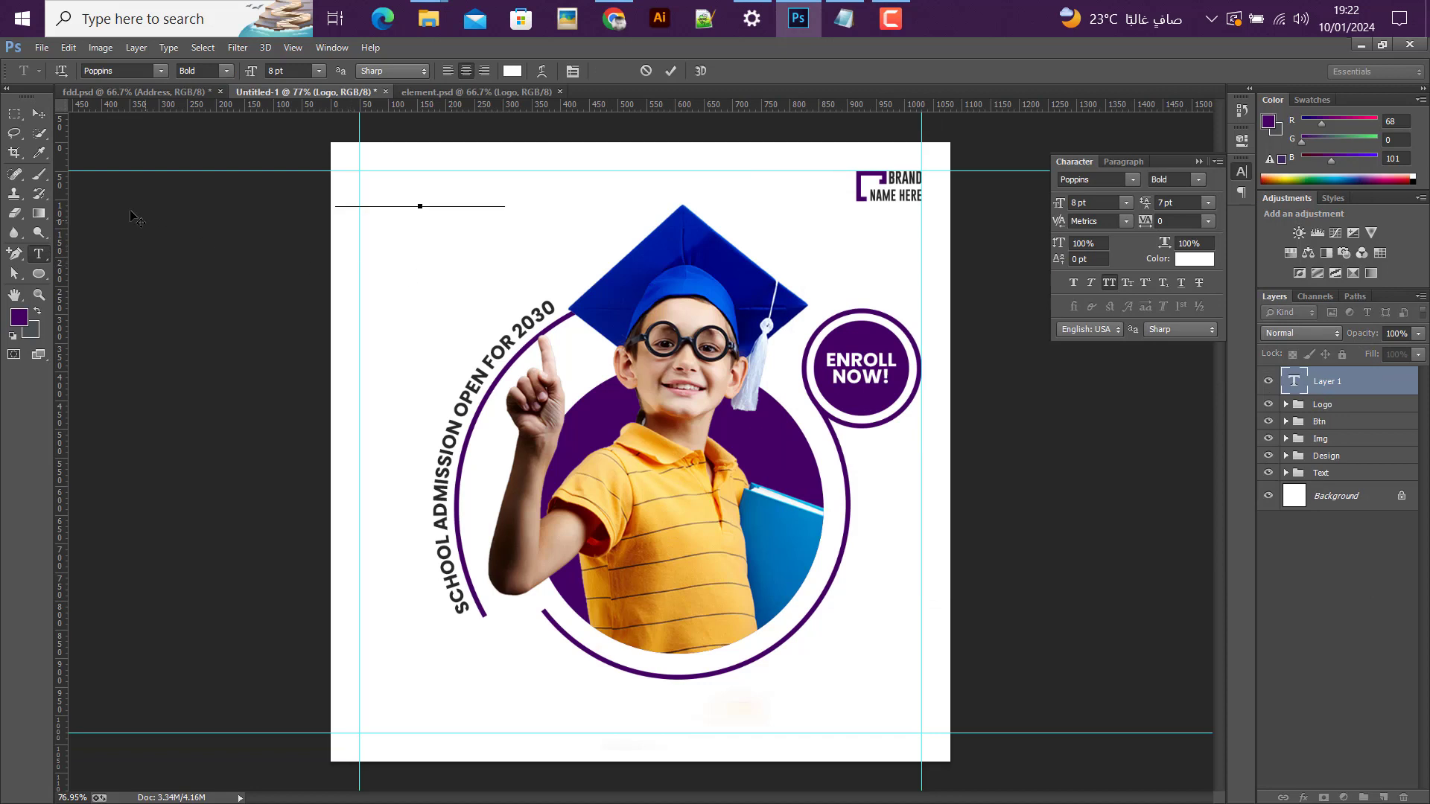
click(45, 114)
drag(414, 197, 485, 227)
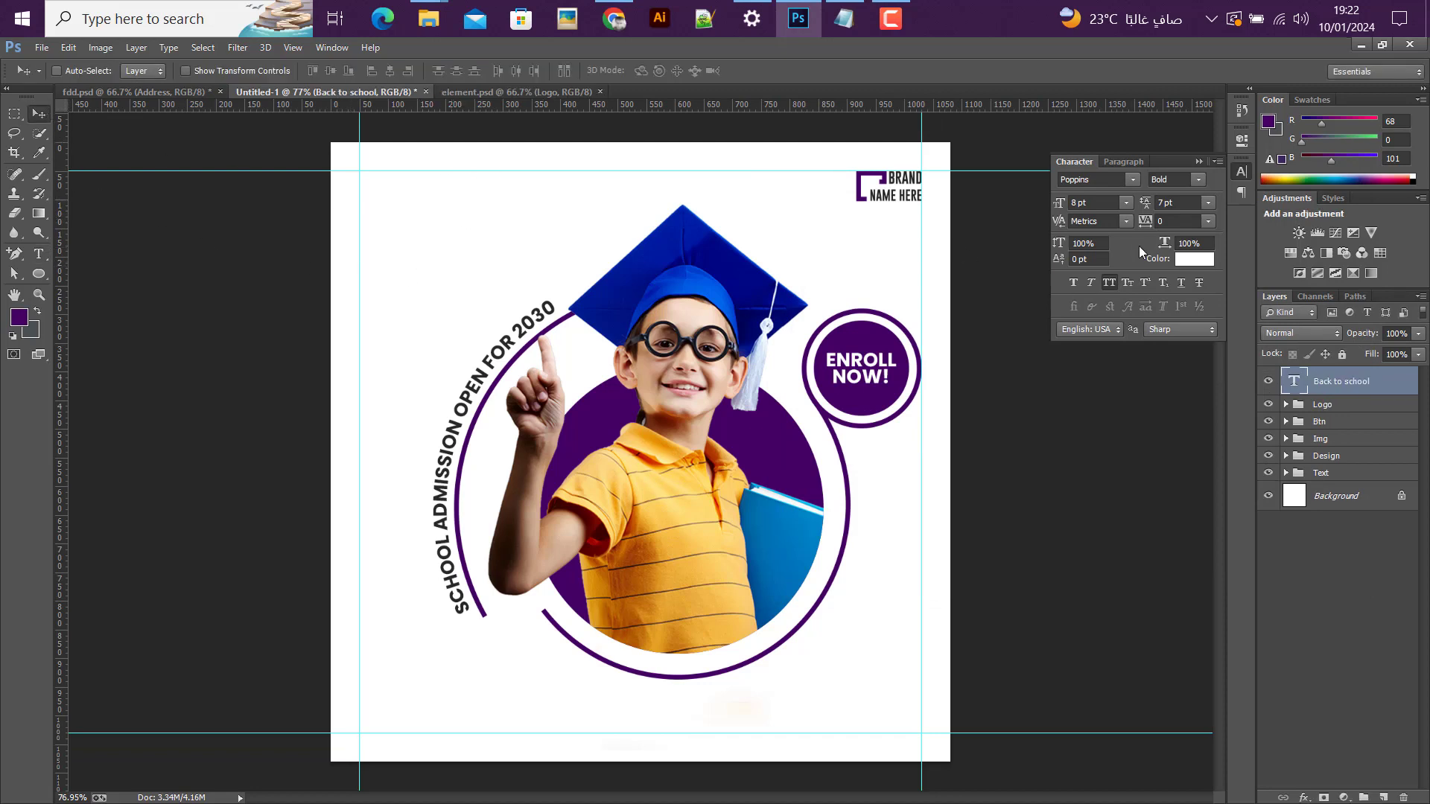
Step: Set the "Back to school" text color to dark gray #272727
click(1205, 261)
text(2)
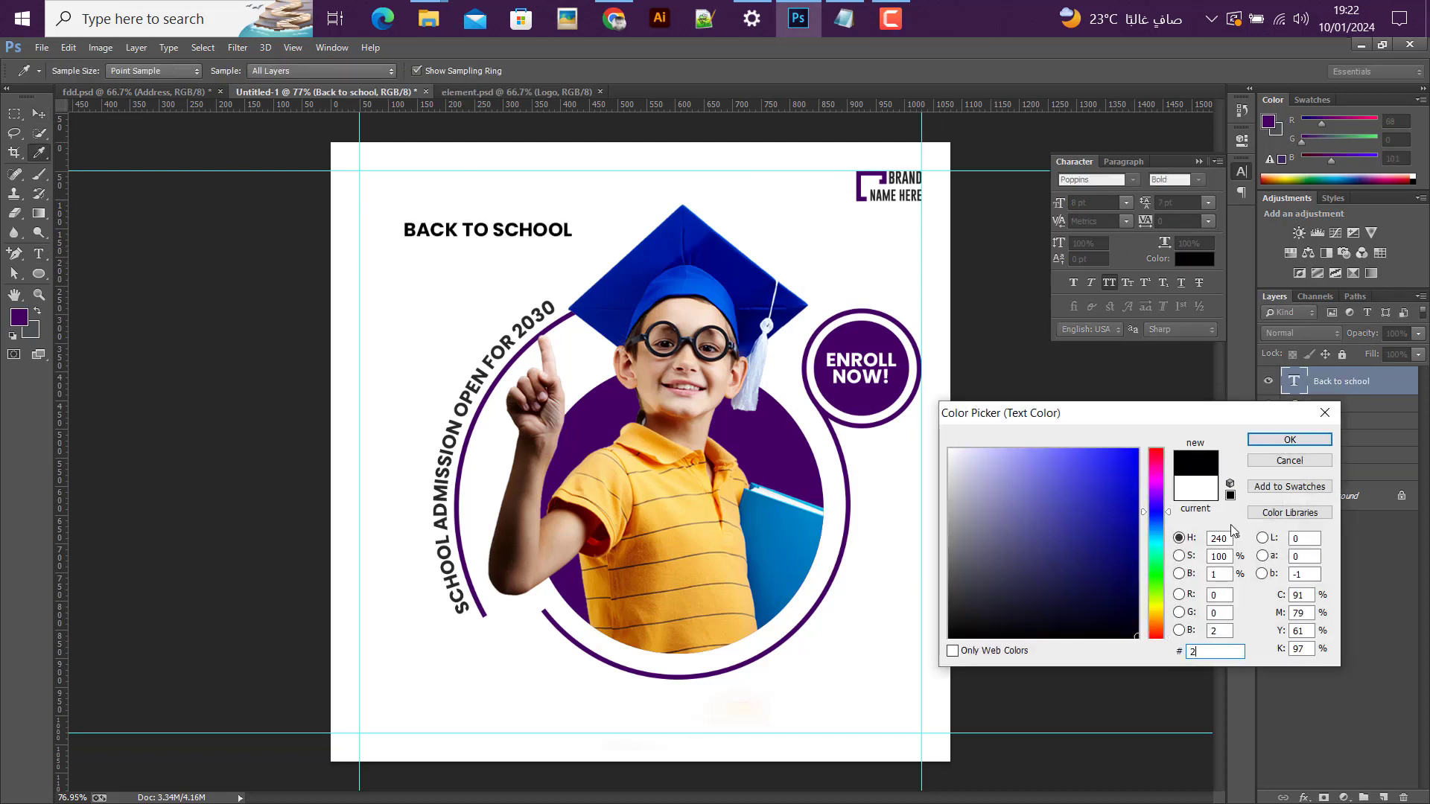
text(72727)
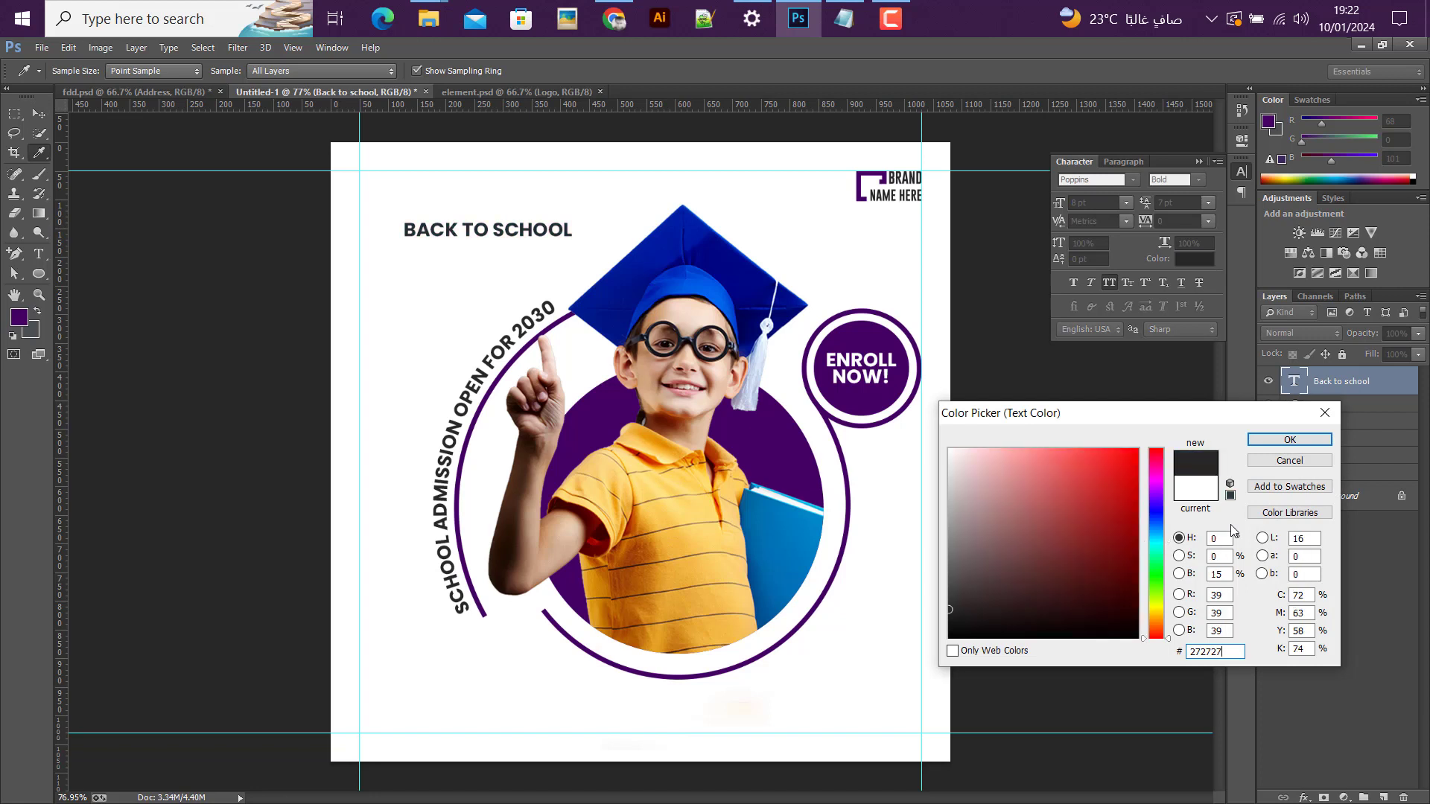
key(Return)
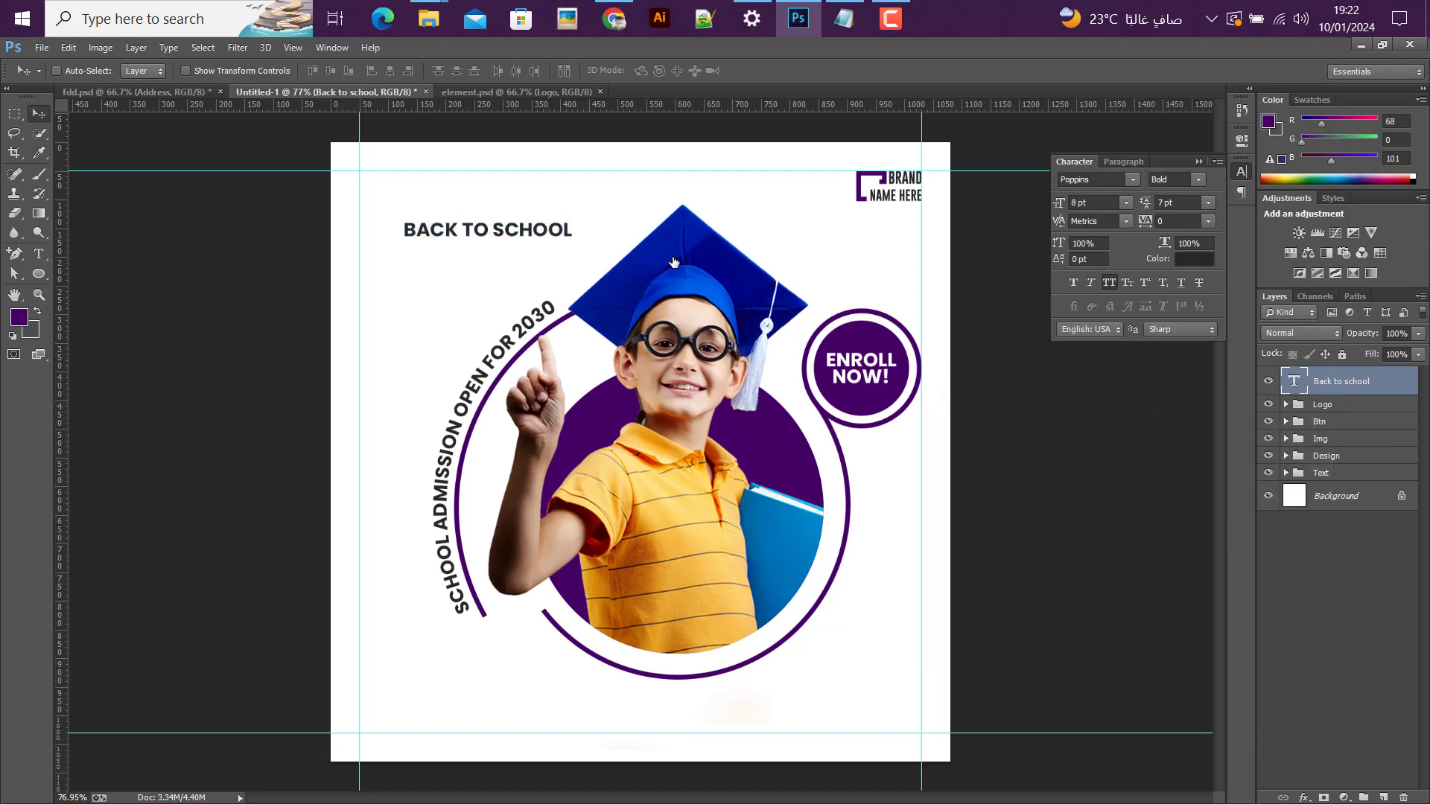
Step: Break the "Back to school" text into two lines before "school" and left-align it
double_click(1309, 373)
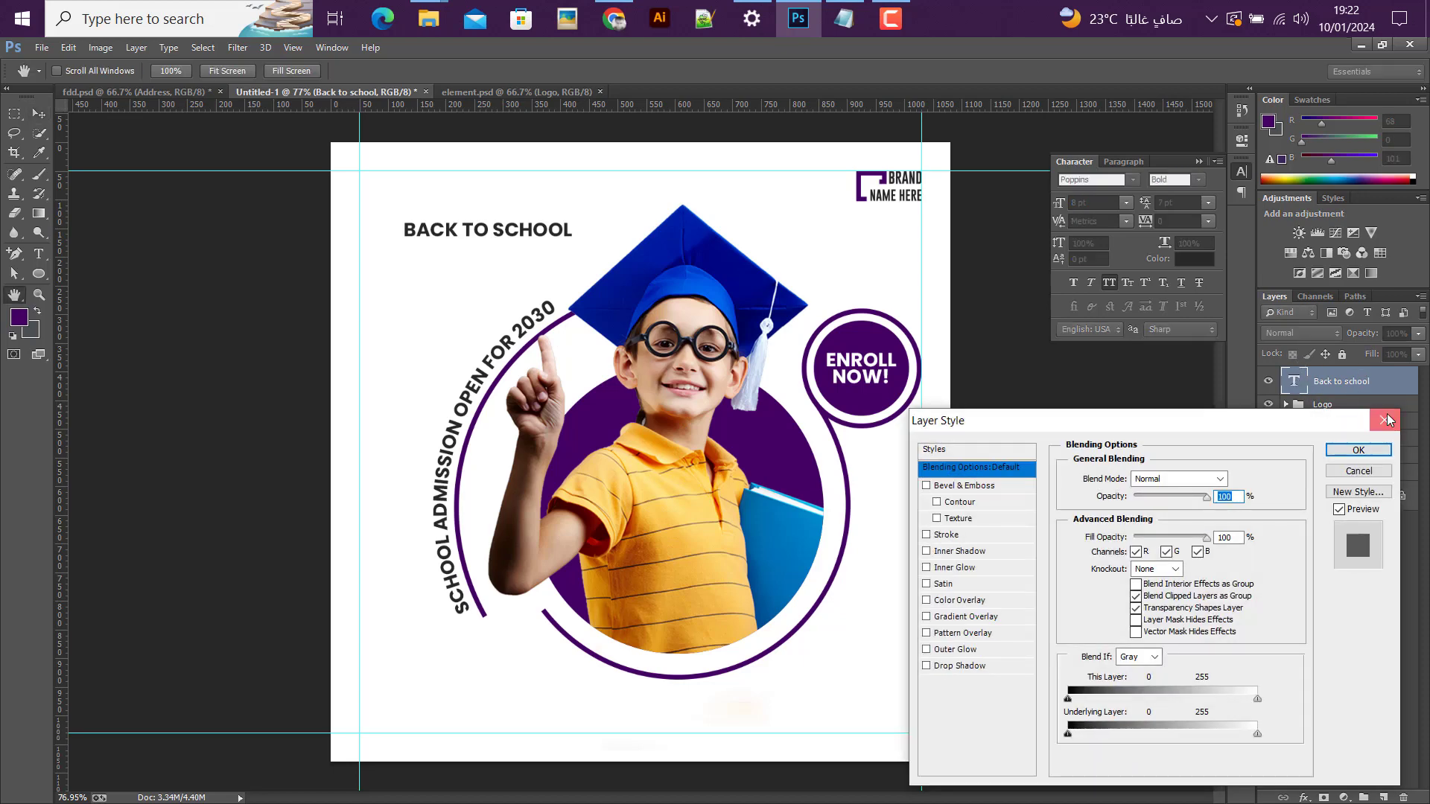
click(1387, 419)
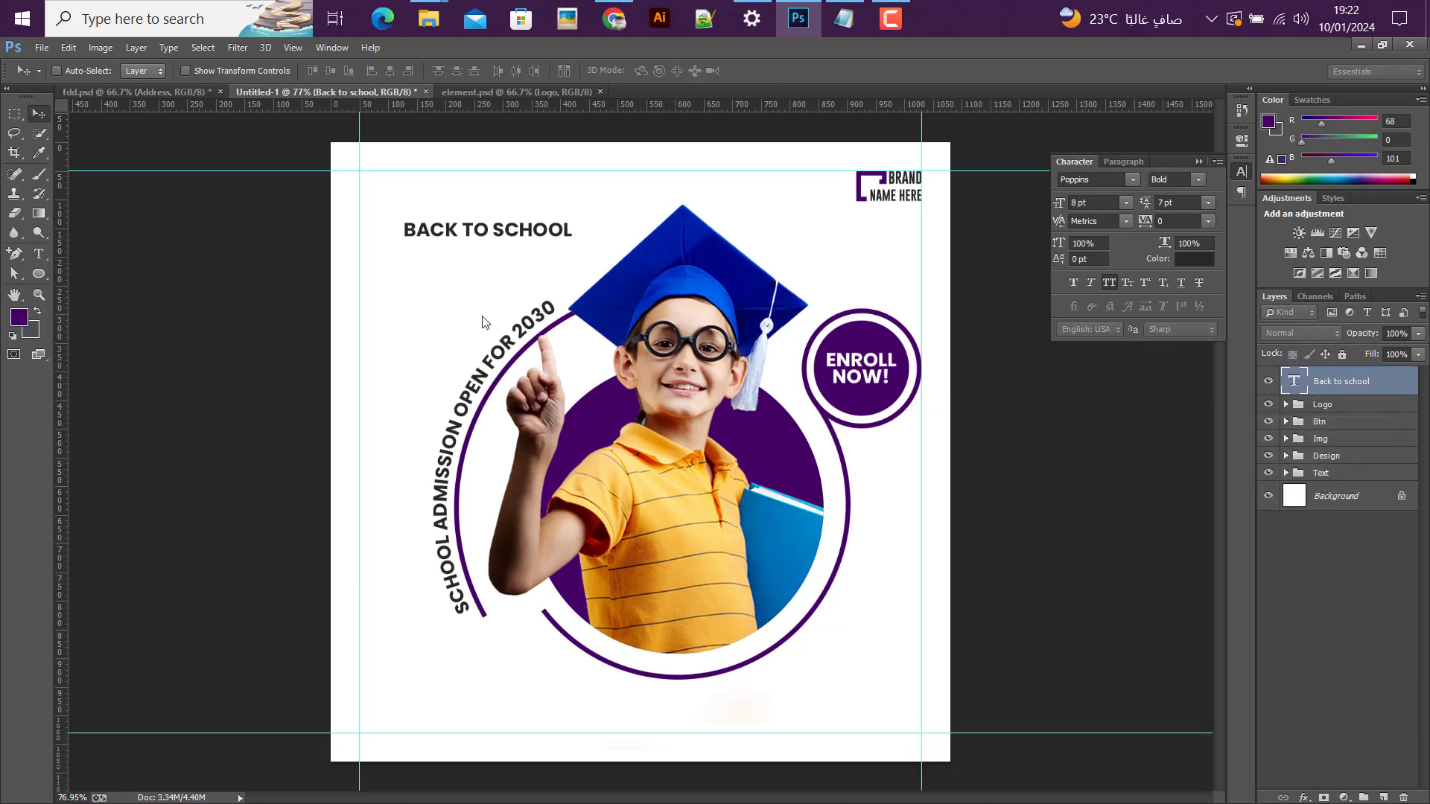
double_click(1295, 382)
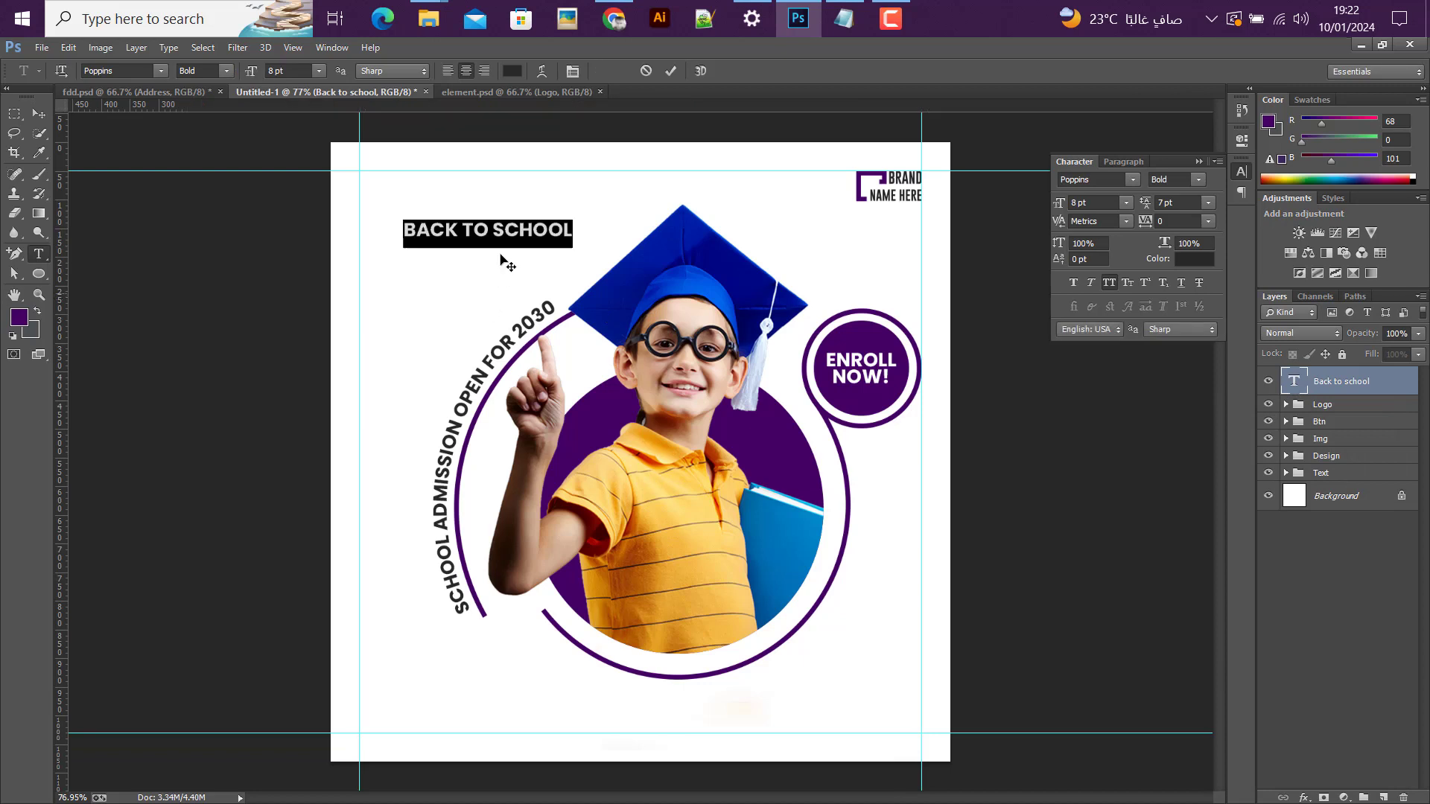
click(494, 226)
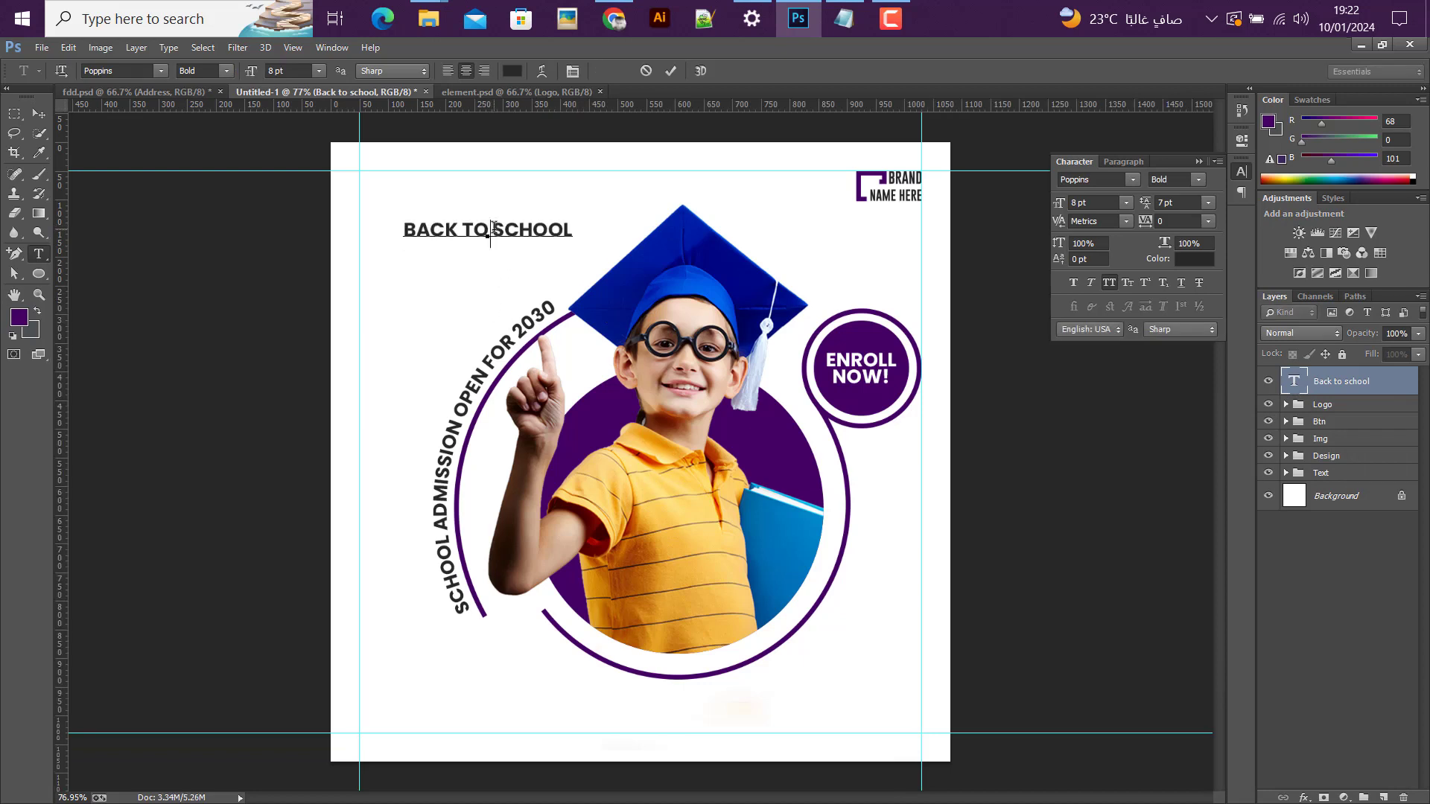
key(Return)
key(ctrl+a)
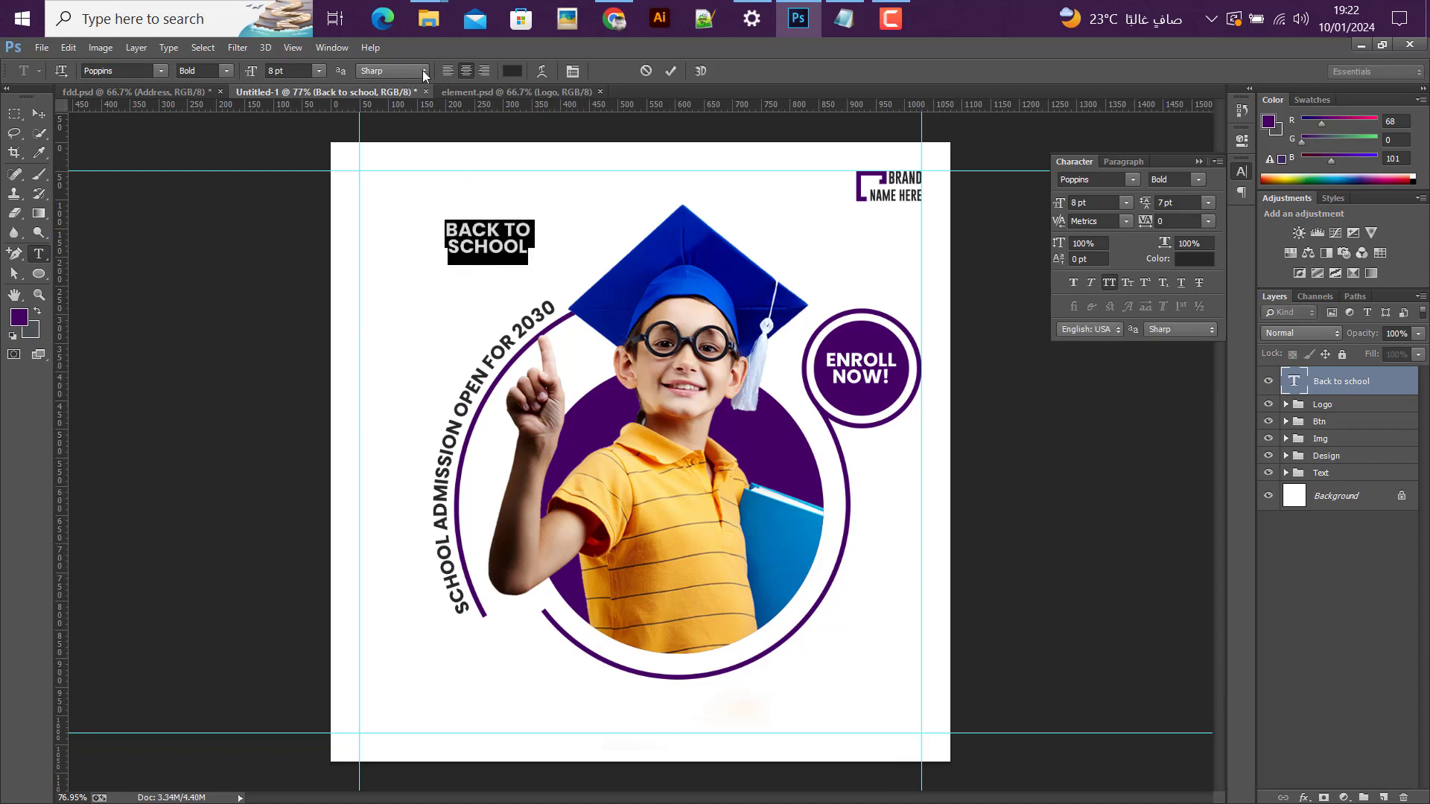
click(447, 70)
click(48, 115)
Step: Align the "Back to school" text to the upper-left guide corner using a temporary rectangular selection
key(m)
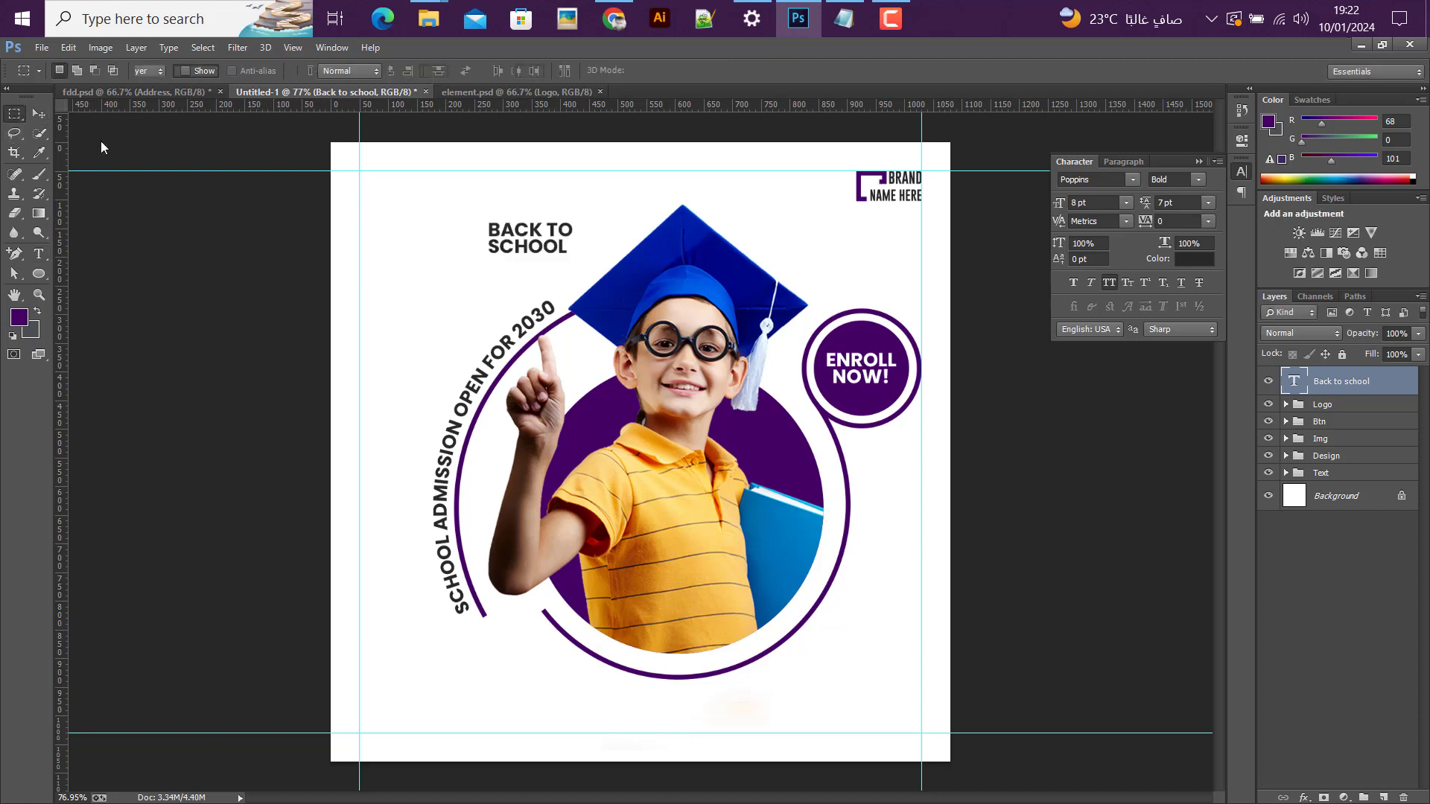
drag(351, 170, 418, 224)
key(ctrl+d)
key(v)
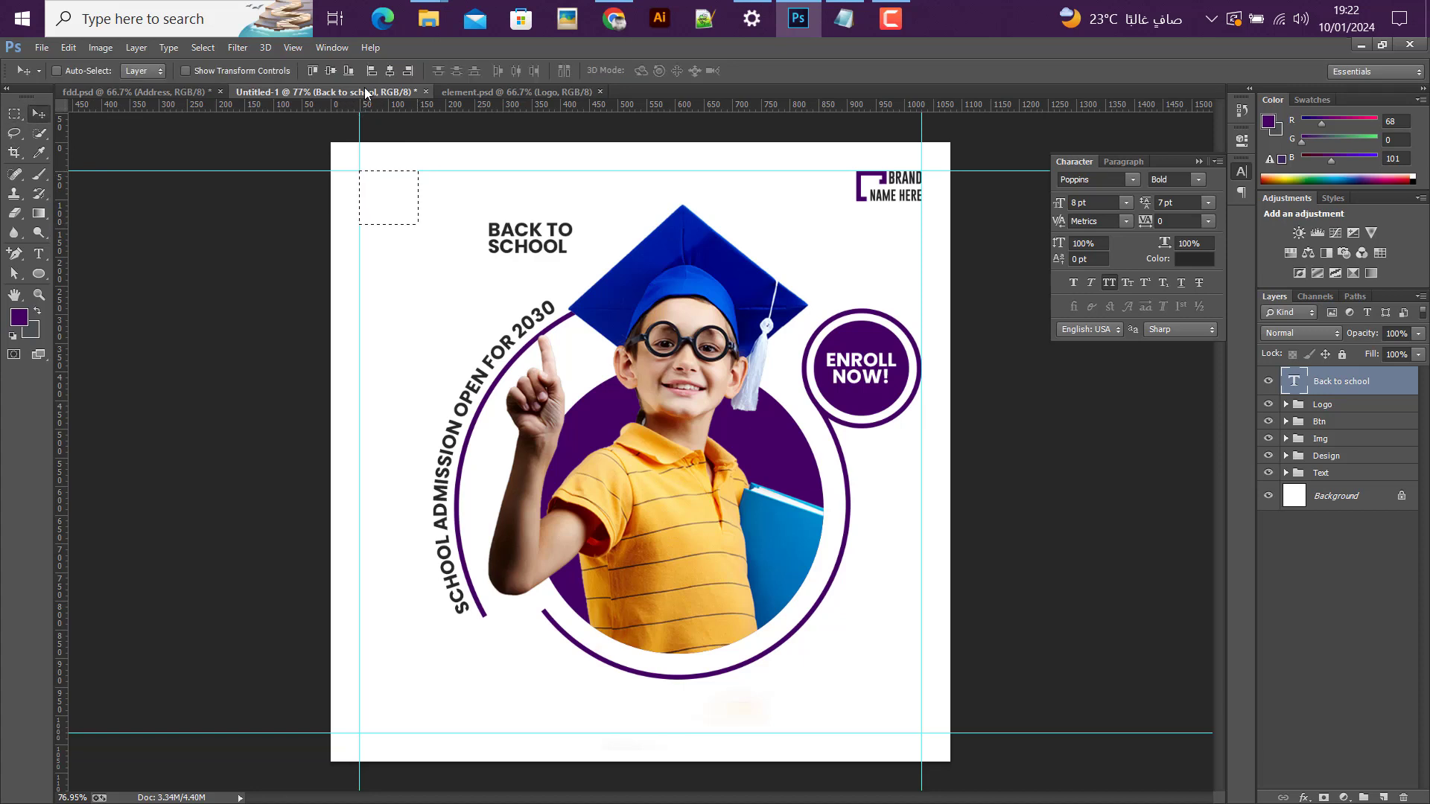
click(314, 70)
click(316, 72)
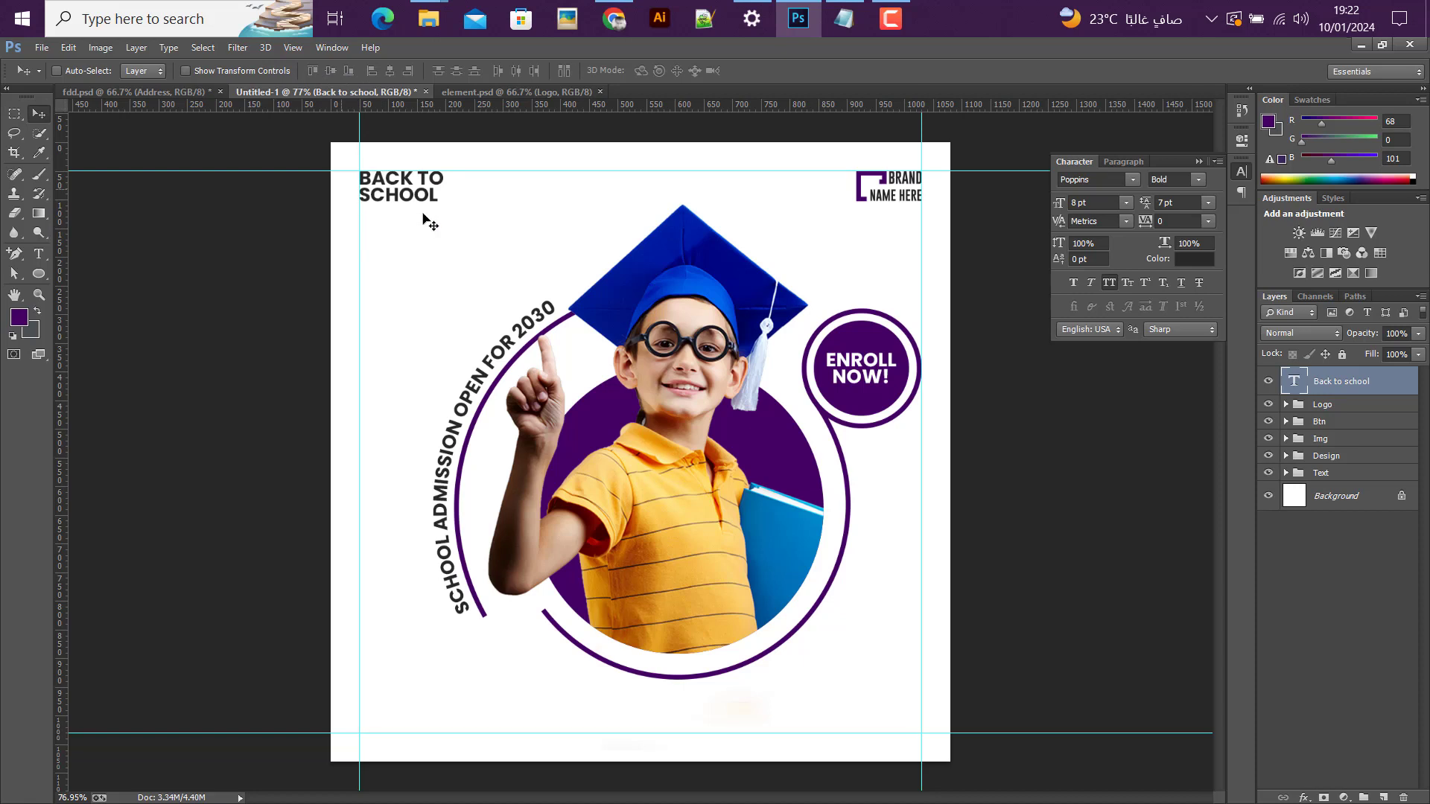
Step: Scale the "Back to school" heading up to about 258% from its upper-left corner
key(ctrl+t)
drag(444, 216, 578, 281)
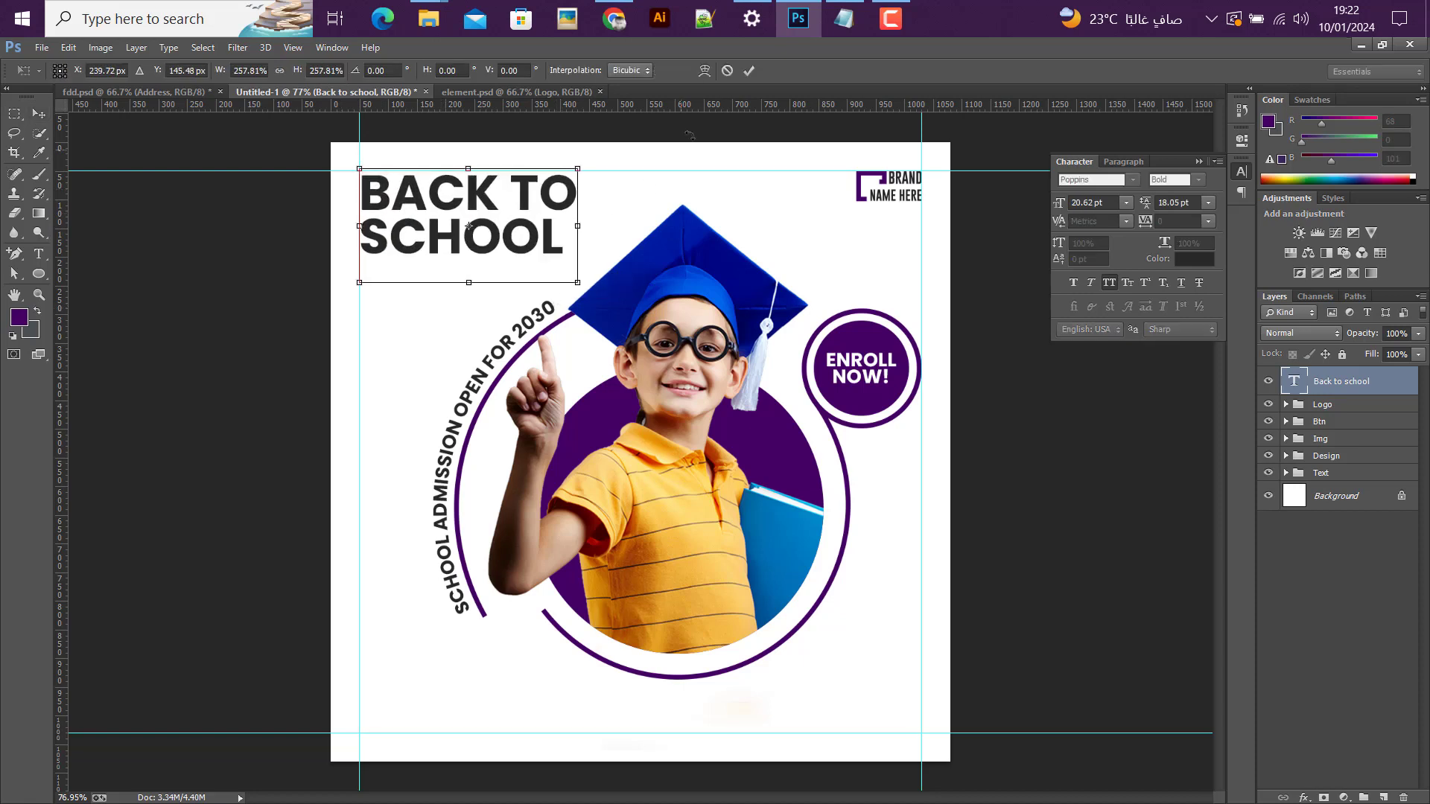
click(750, 70)
Step: Change the "Back to school" heading's font to Roundkind Regular
click(1096, 179)
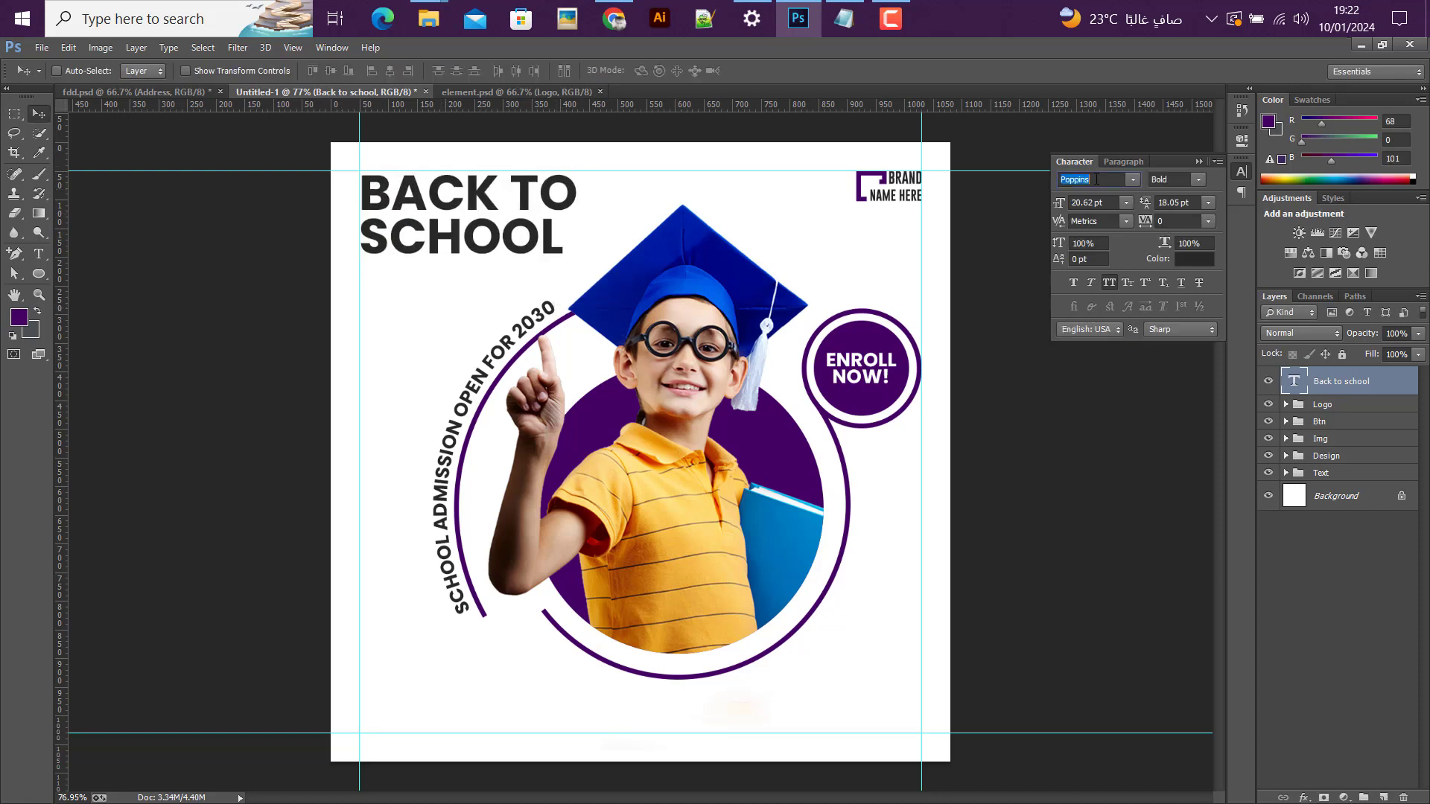
text(Roundkind (...)
key(Return)
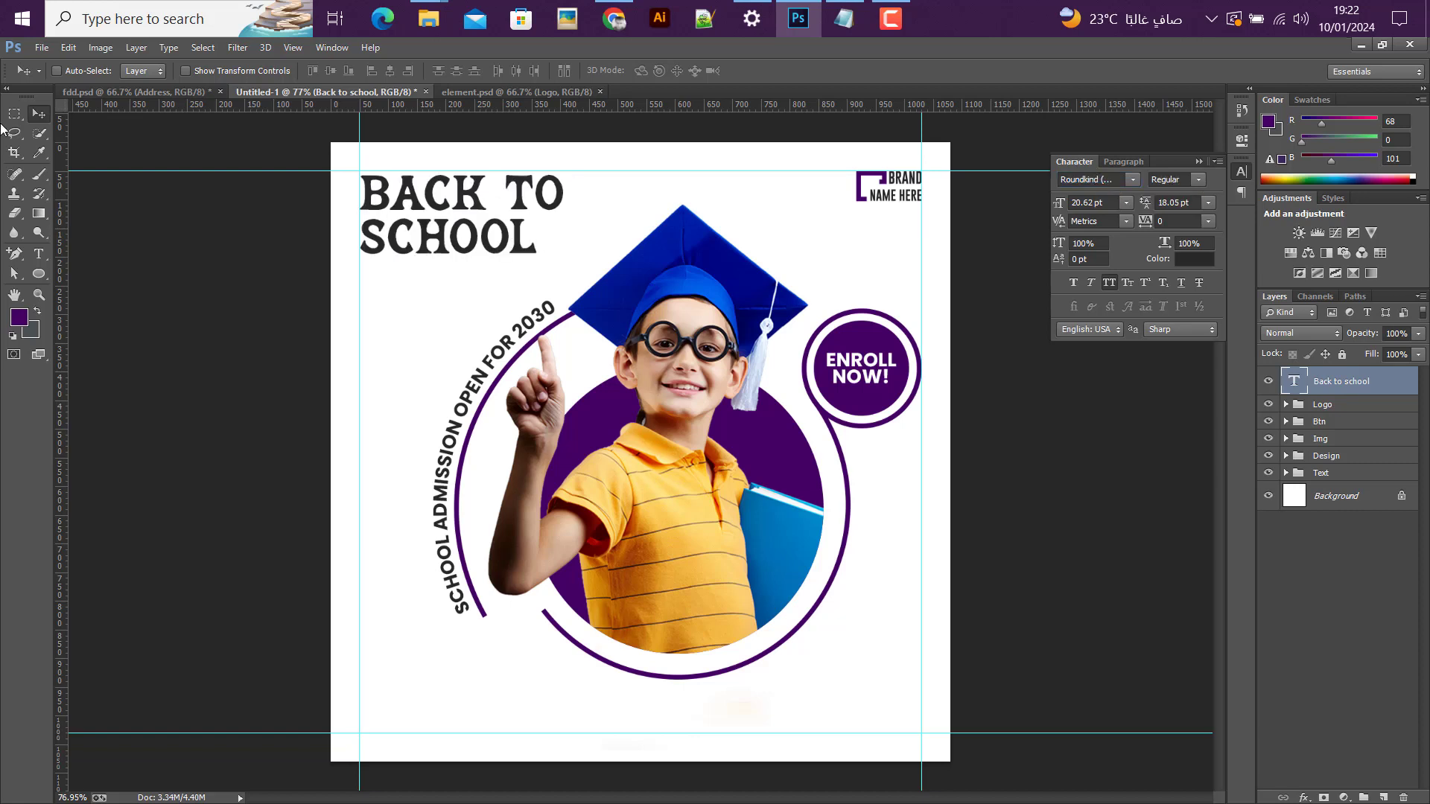
Step: Reduce the heading's first line, "Back to", to 14 pt
click(39, 254)
click(451, 192)
drag(360, 193, 584, 180)
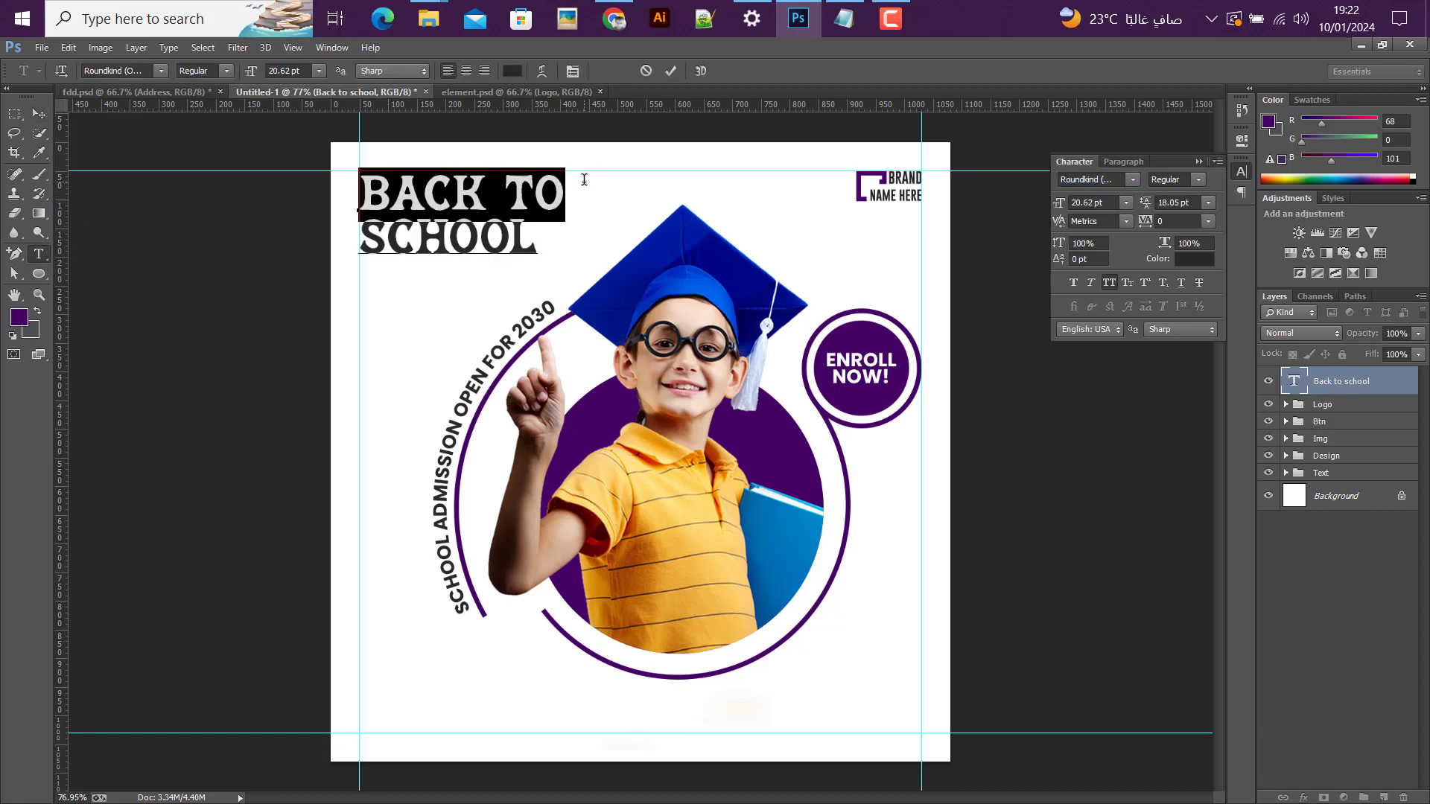
click(1127, 202)
click(1109, 352)
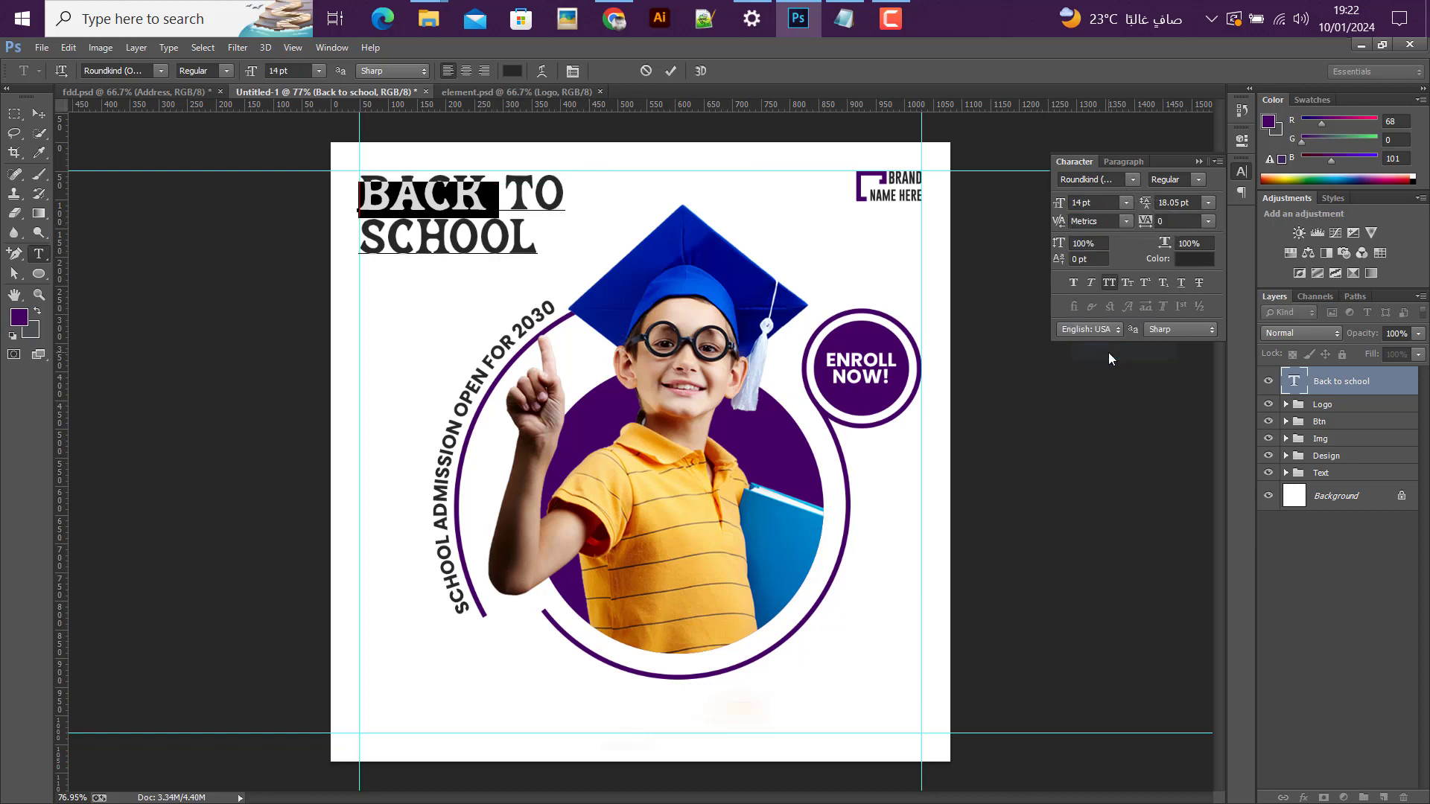
click(39, 113)
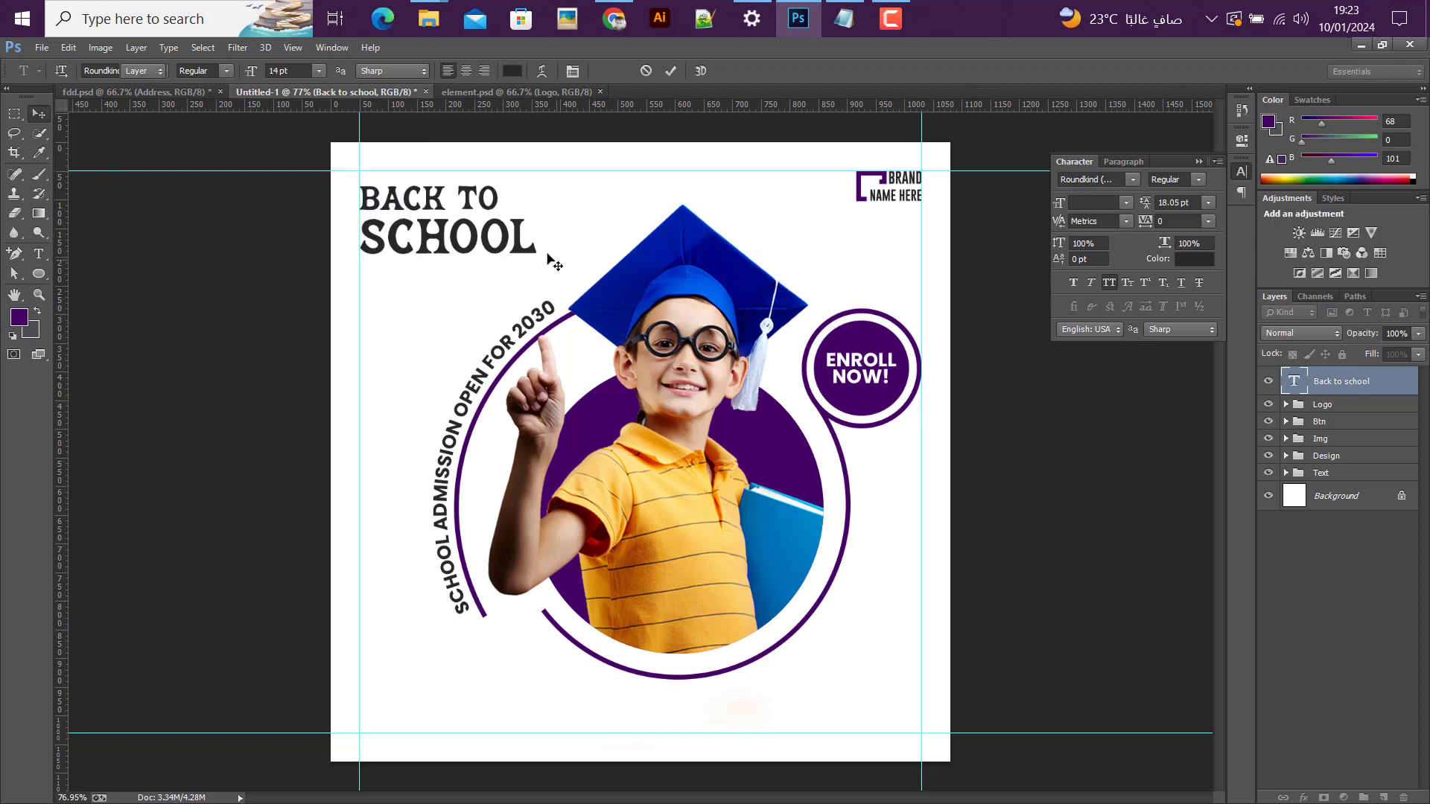
Step: Scale the whole two-line heading up to about 118% from its upper-left corner
key(ctrl+t)
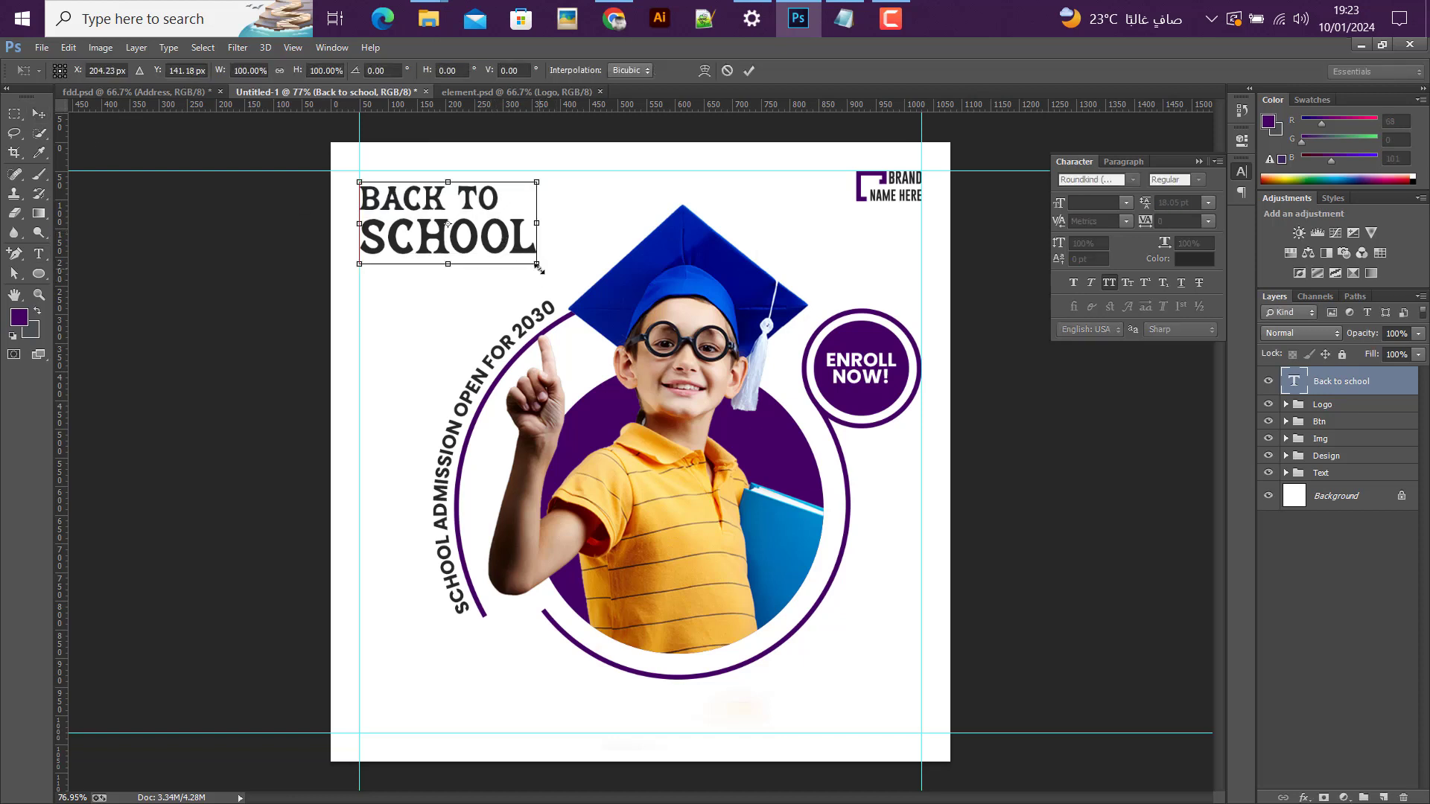
drag(539, 266, 564, 295)
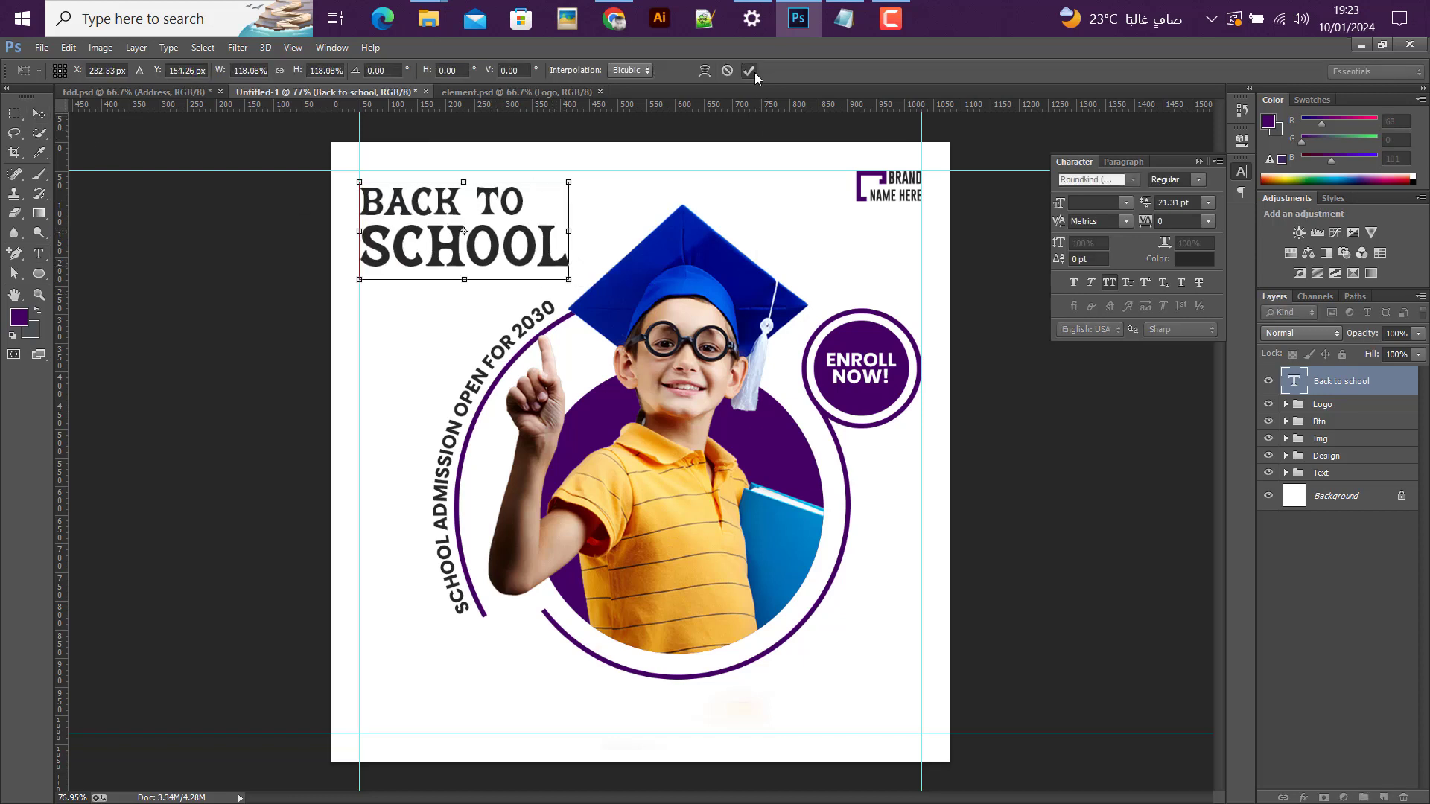
click(749, 70)
Step: Select the Btn, Img, Design and Text groups and move them 40 px down and 1 px left
click(1313, 408)
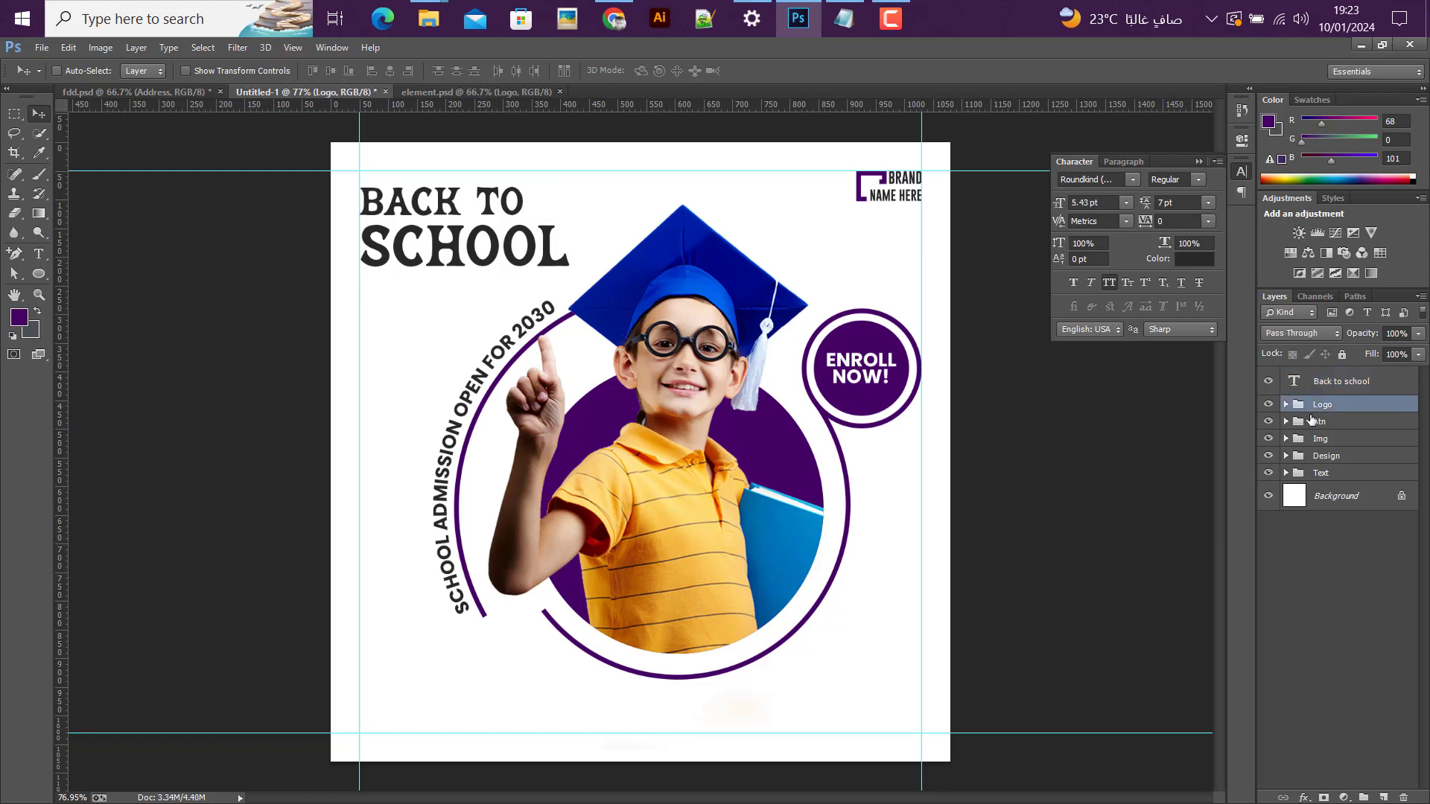
click(1315, 422)
shift+click(1317, 477)
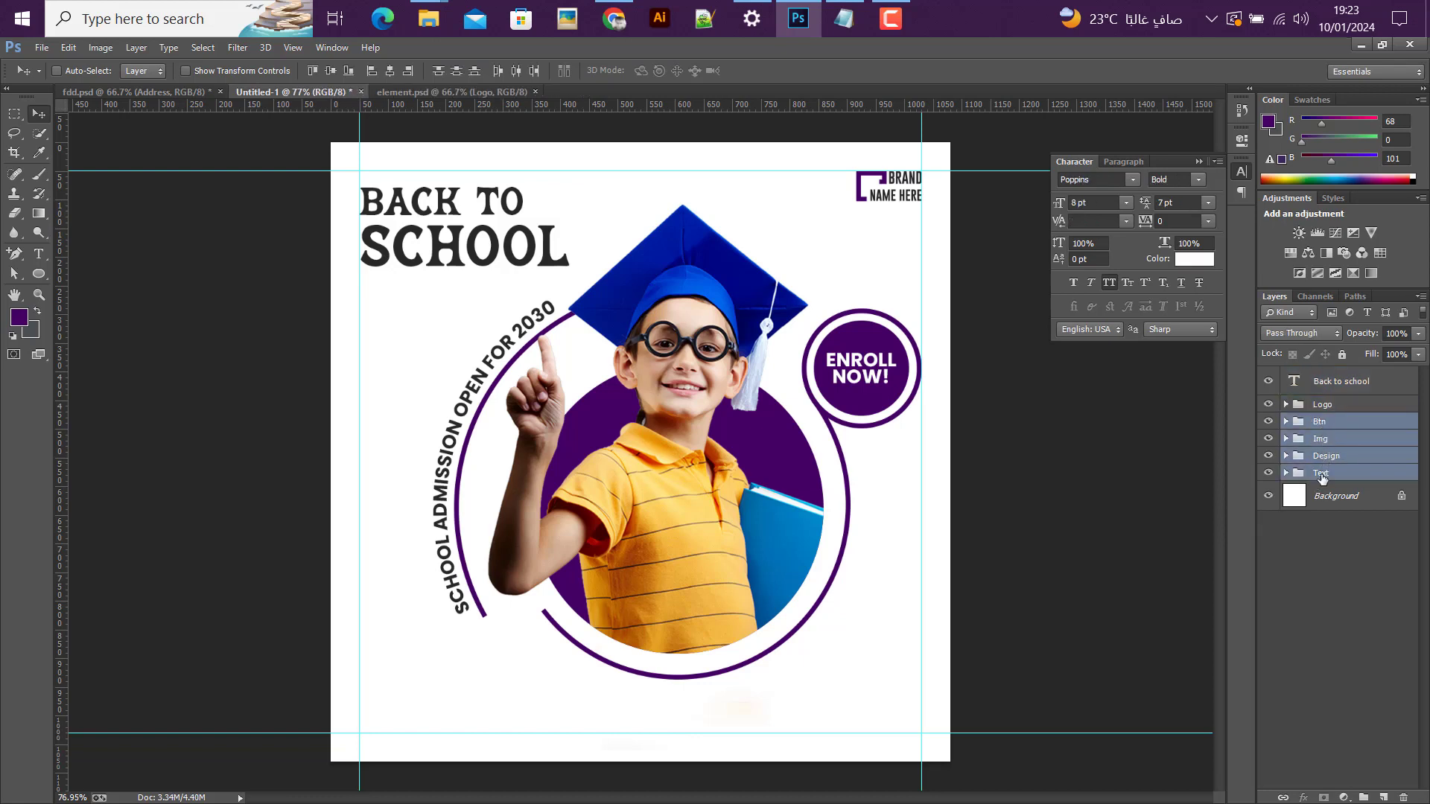
scroll(768, 439, down, 1)
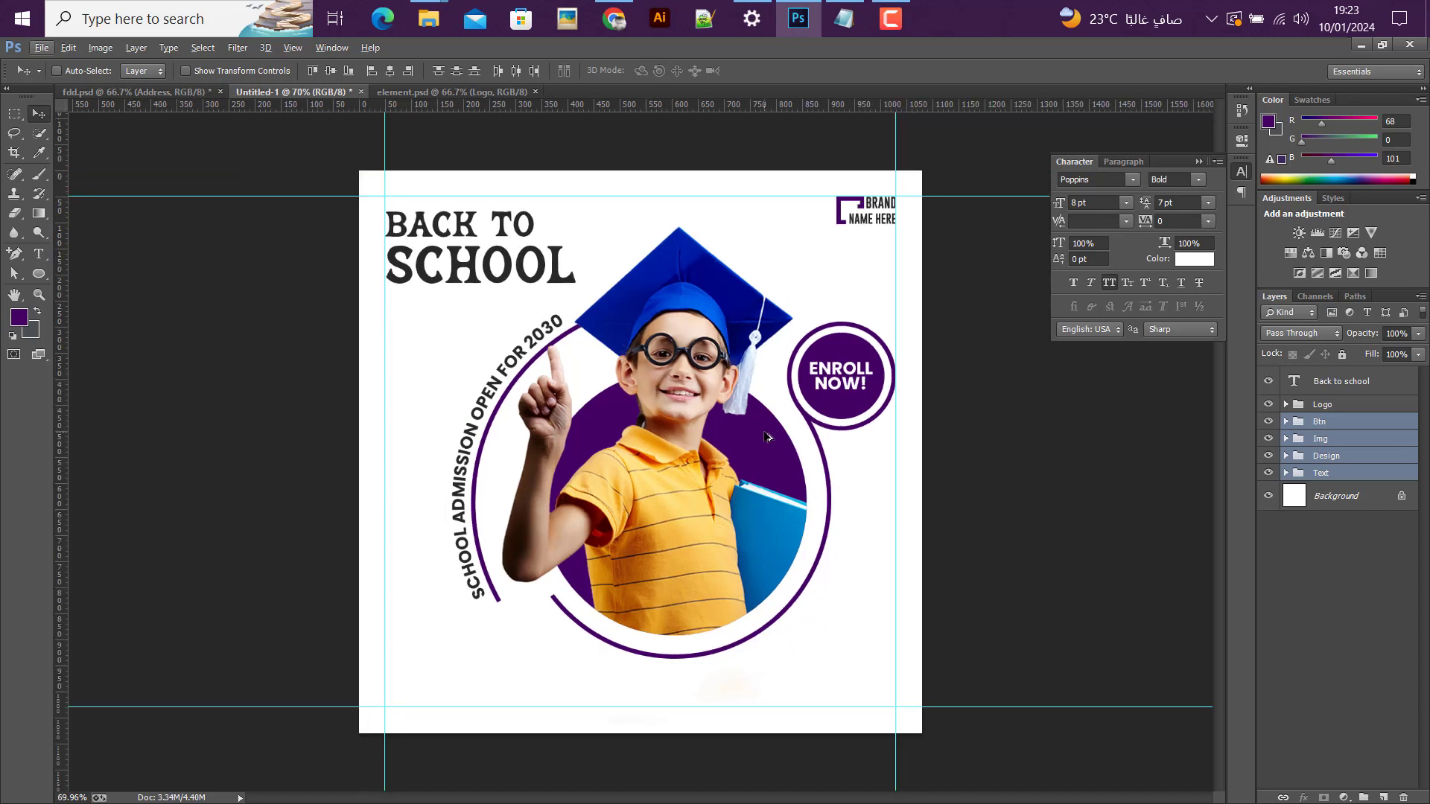
key(shift+Down)
key(shift+Down)
key(shift+Down)
key(shift+Down)
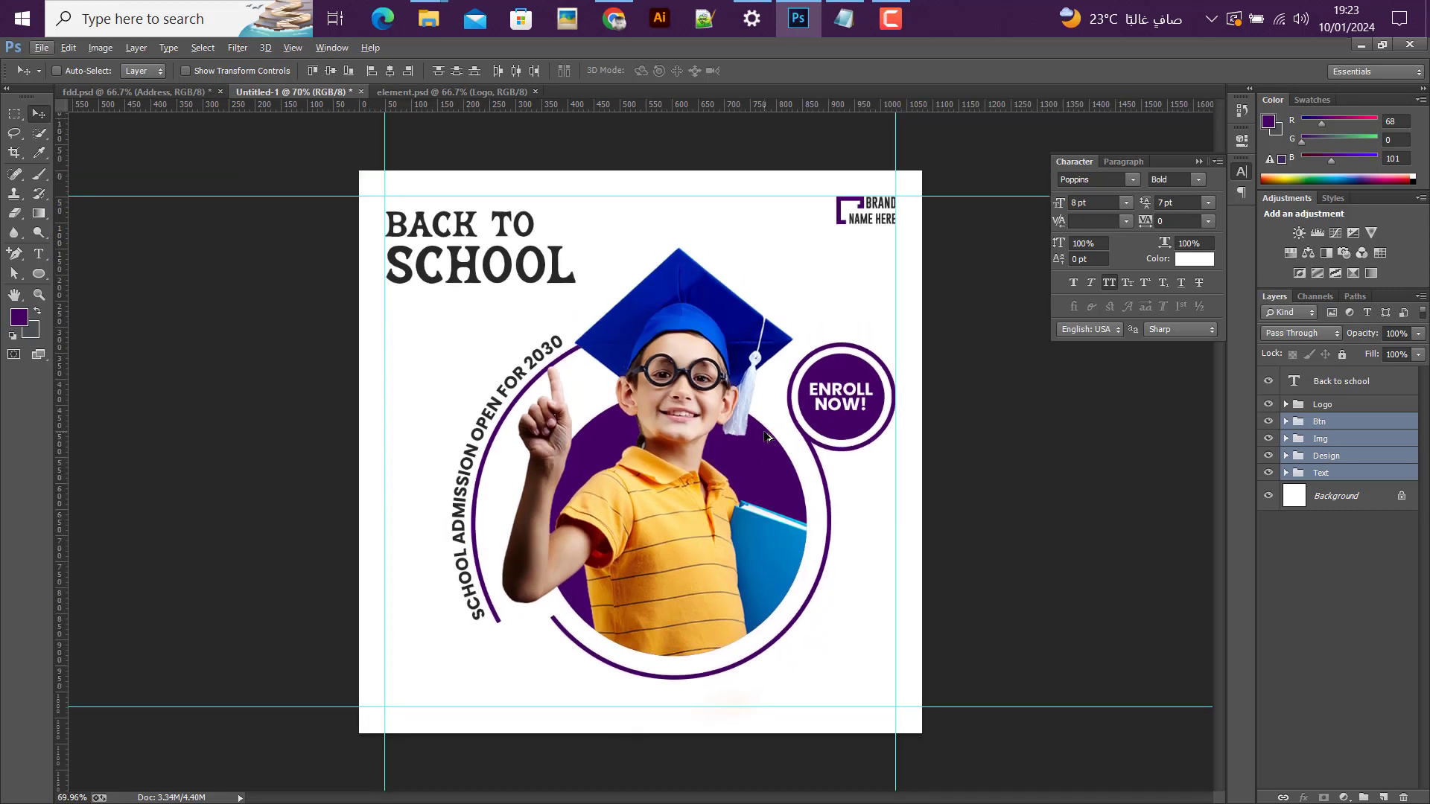
key(Left)
Step: Scale the selected Btn, Img, Design and Text groups down to about 94% around their center
key(ctrl+t)
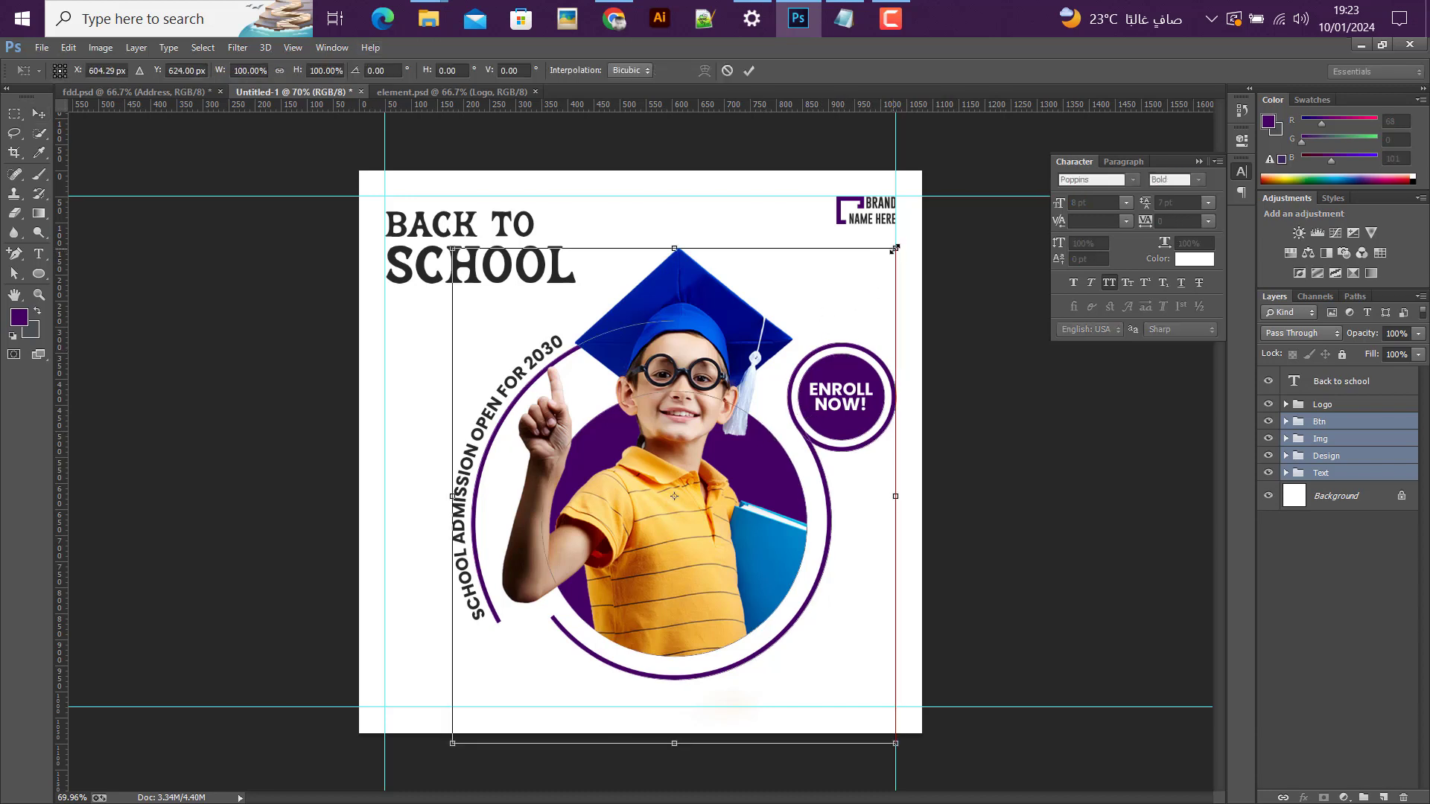
drag(892, 256, 881, 263)
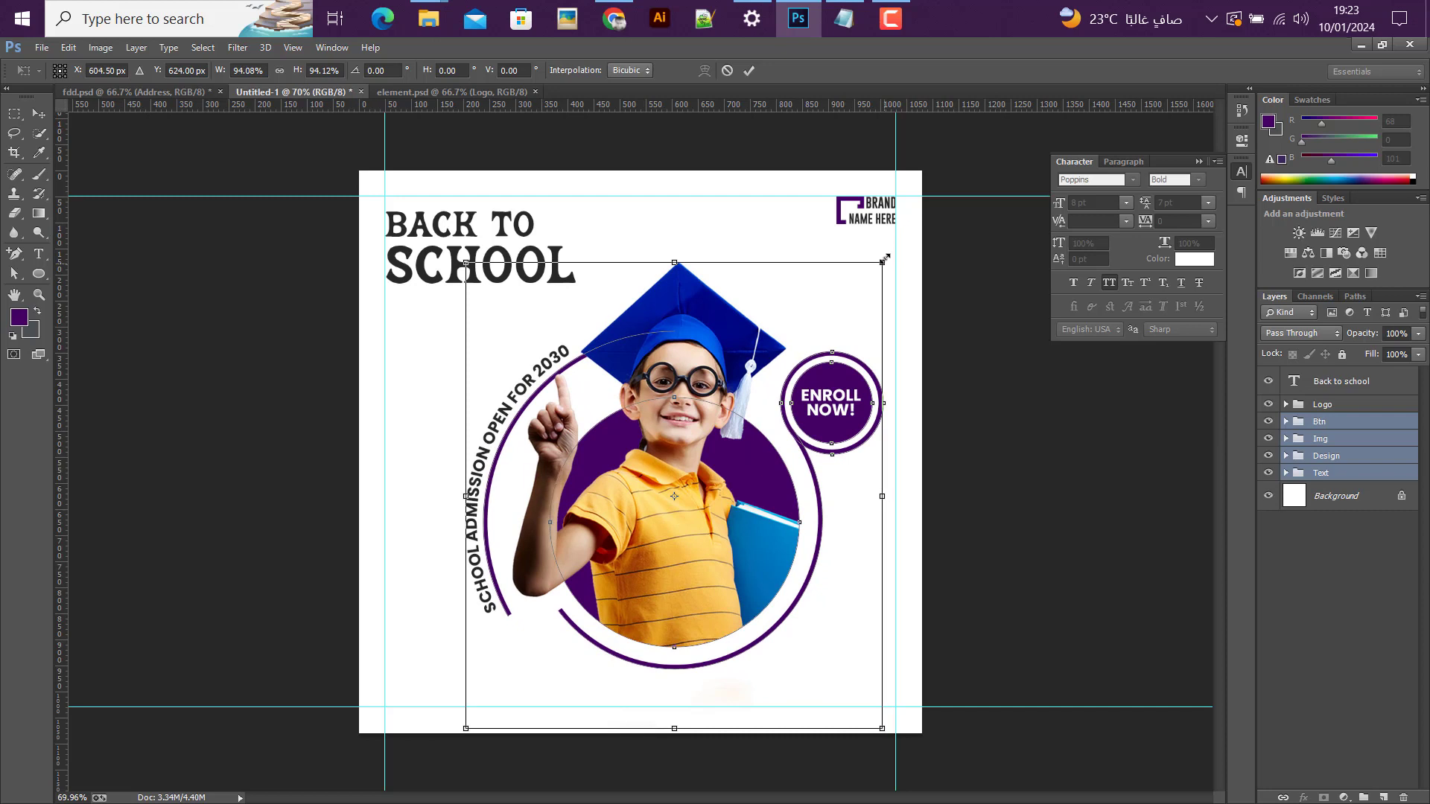
click(747, 75)
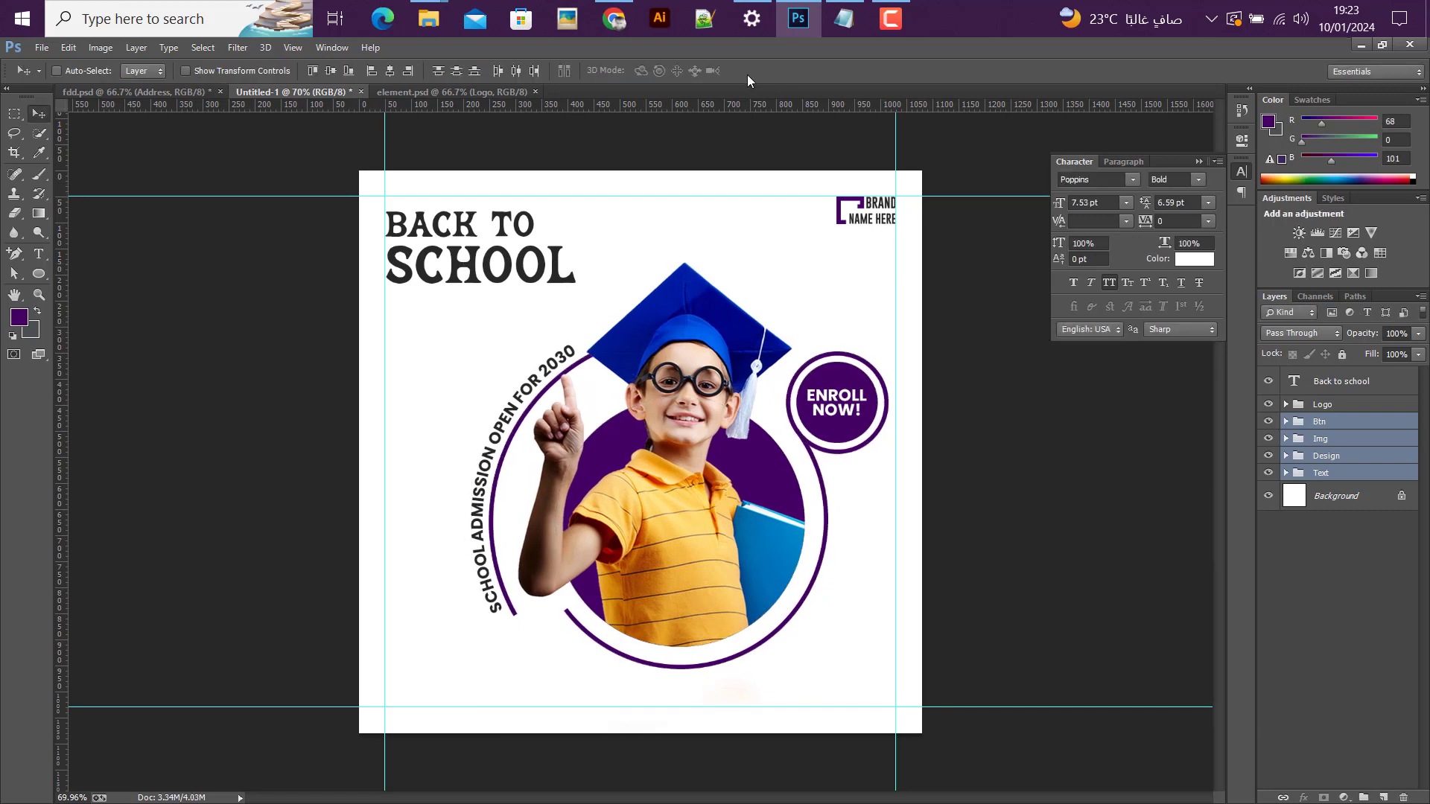
Step: Nudge the selected groups right so the Enroll Now badge sits just inside the right margin guide
key(Right)
key(Right)
key(Right)
key(Right)
key(Right)
key(Right)
key(shift+Right)
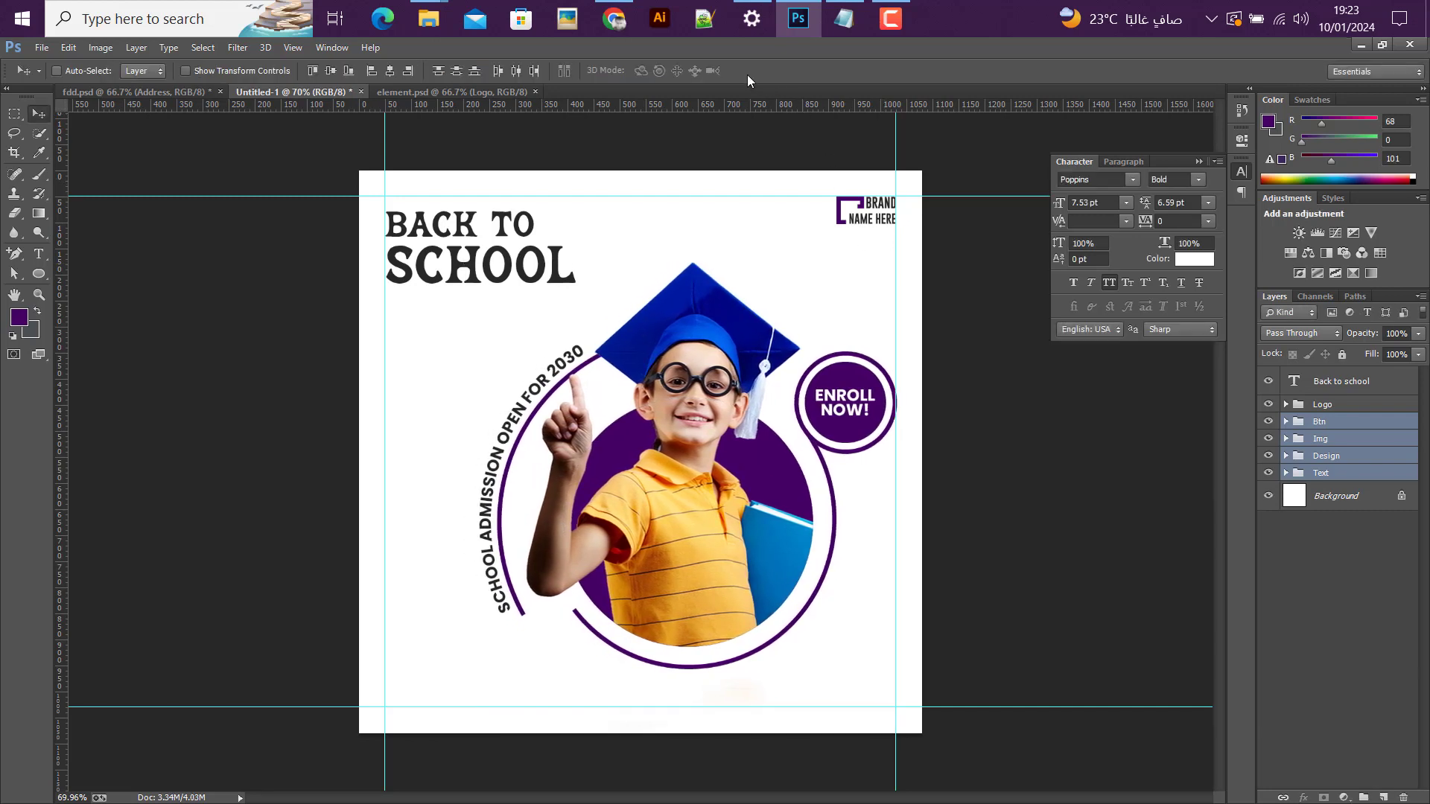
key(Left)
key(Left)
key(Left)
key(Left)
key(Left)
key(Left)
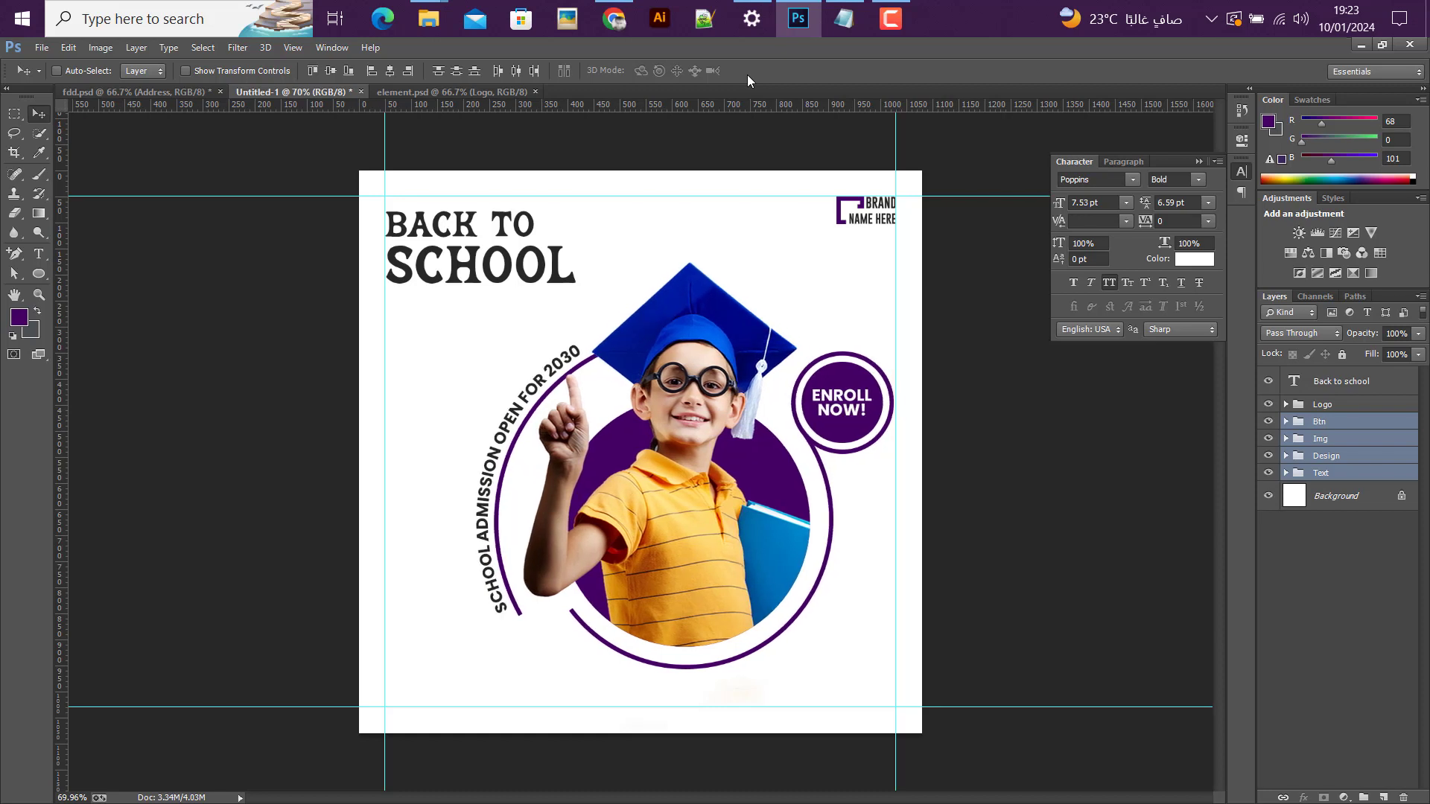
Step: Scale the "Back to school" heading up to about 114.5% from its upper-left corner and move it up to the upper margin guide
click(1326, 382)
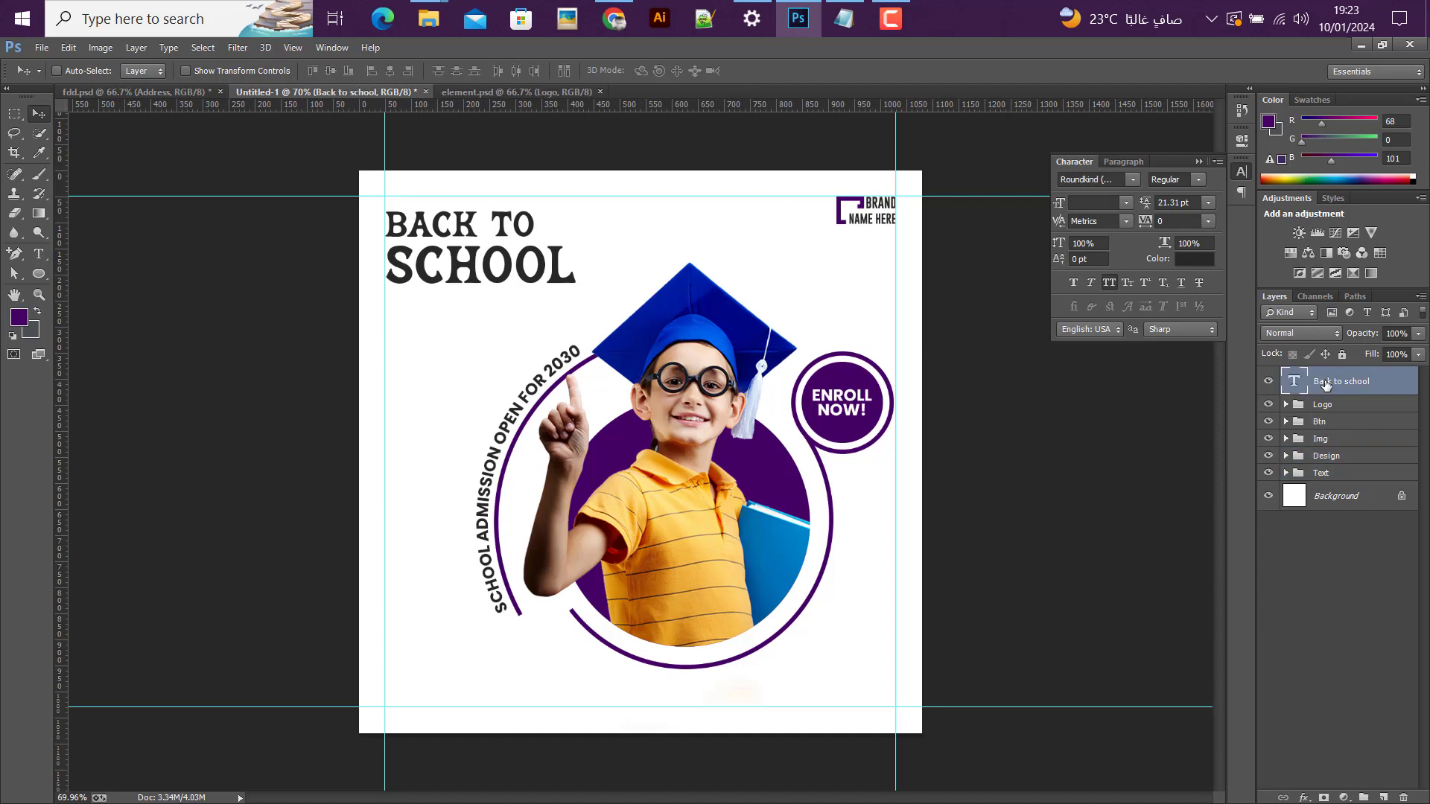
key(ctrl+t)
drag(581, 300, 605, 320)
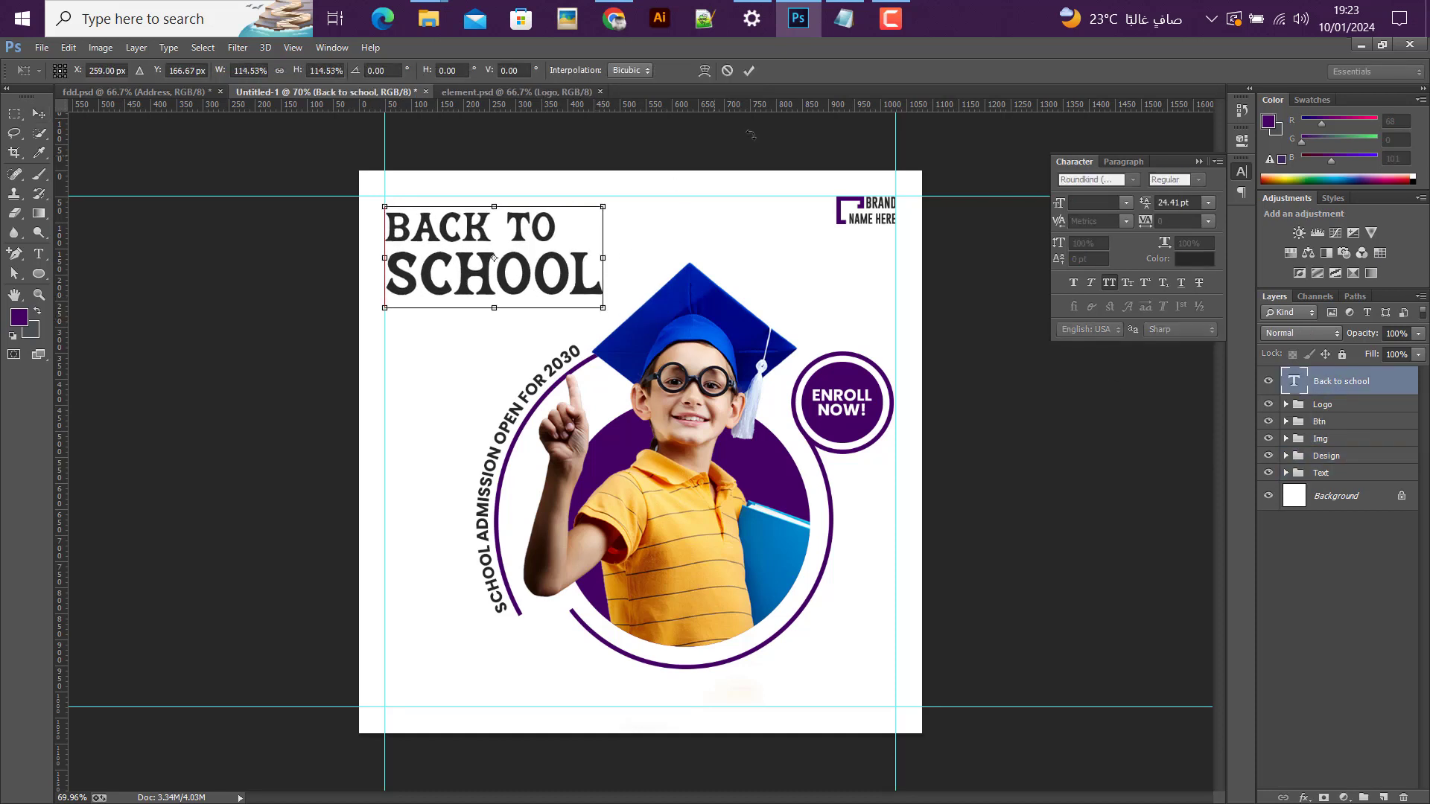
click(749, 71)
key(shift+Up)
key(shift+Up)
key(shift+Up)
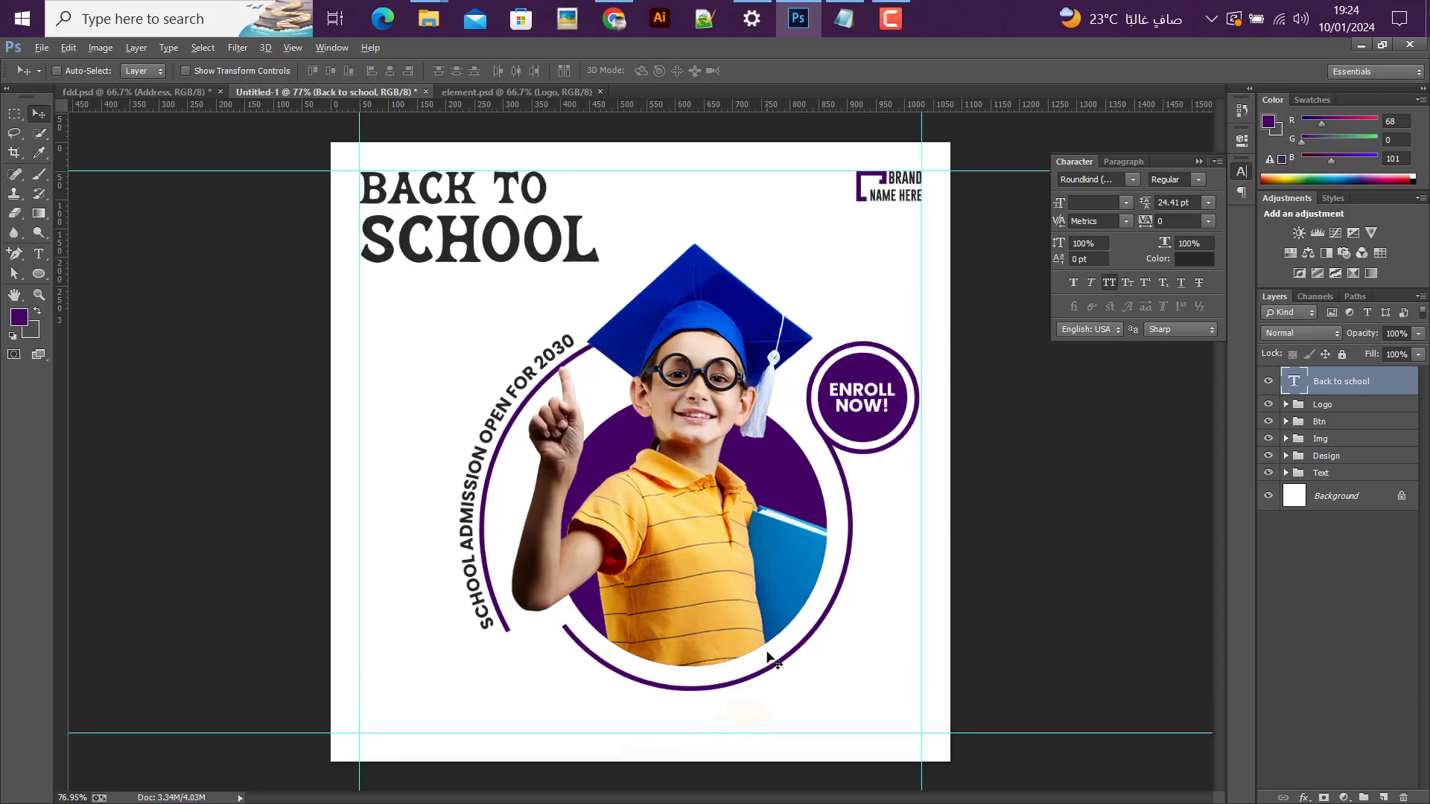
Step: Duplicate the school boy layer inside the Img group as "school boy copy"
scroll(760, 627, up, 1)
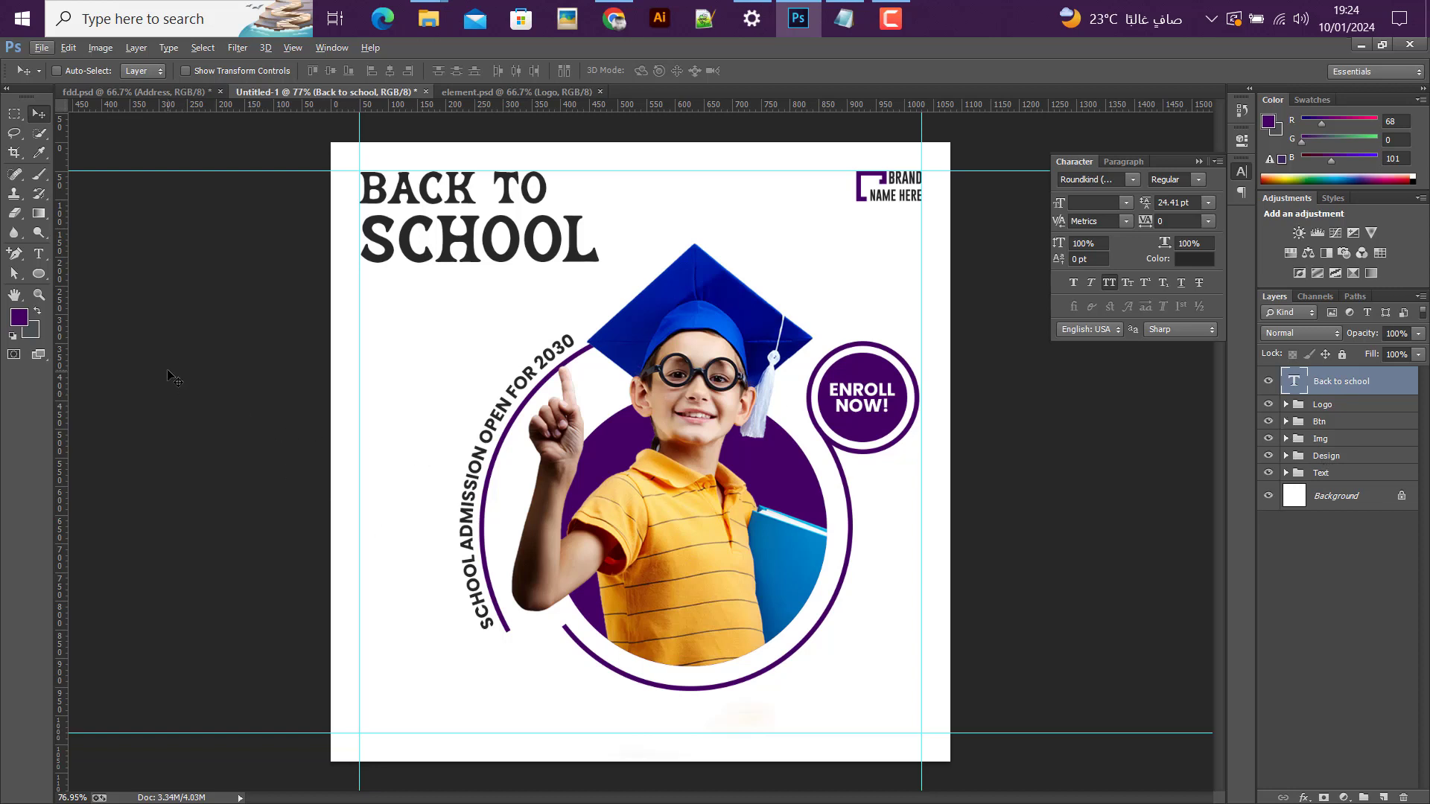
click(1286, 439)
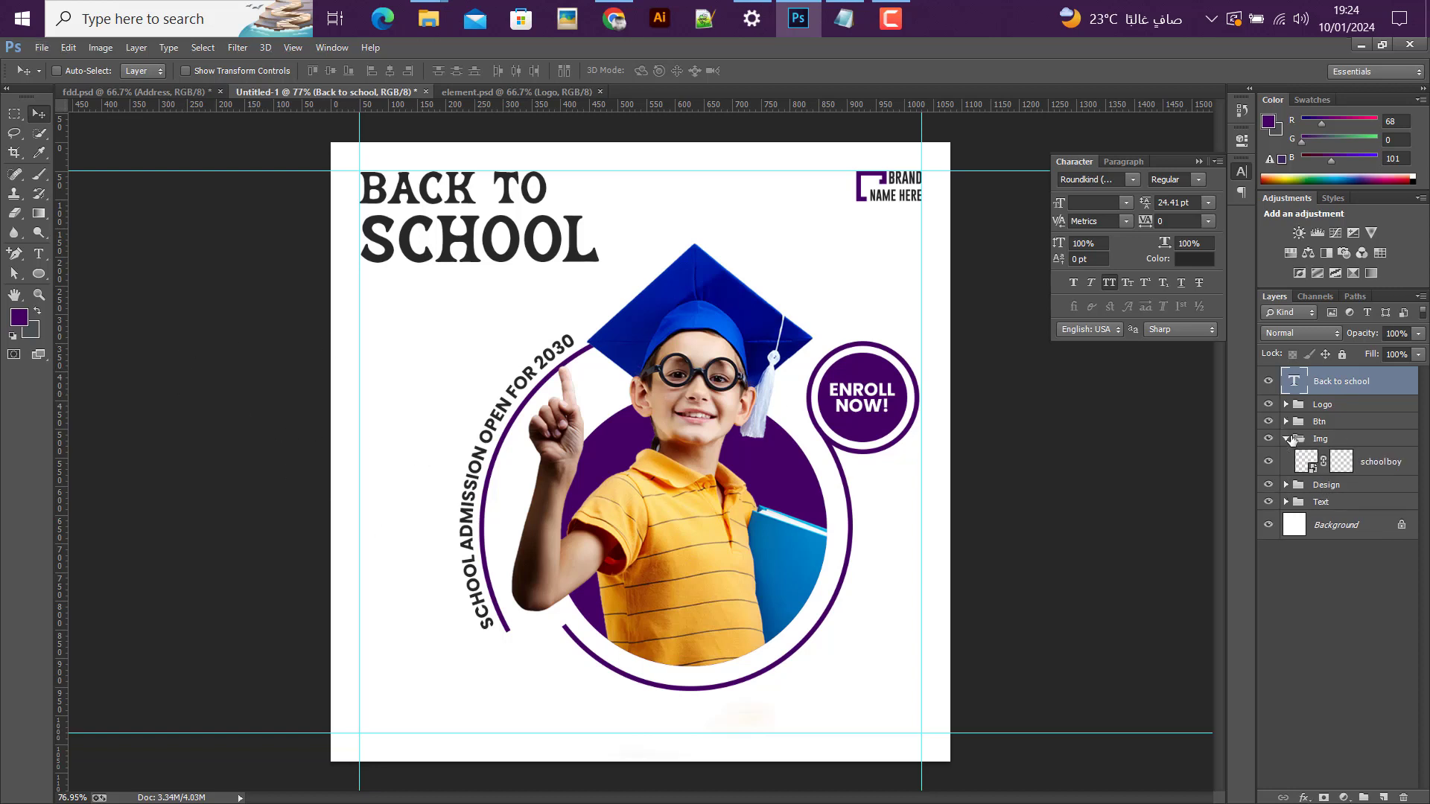
click(1341, 463)
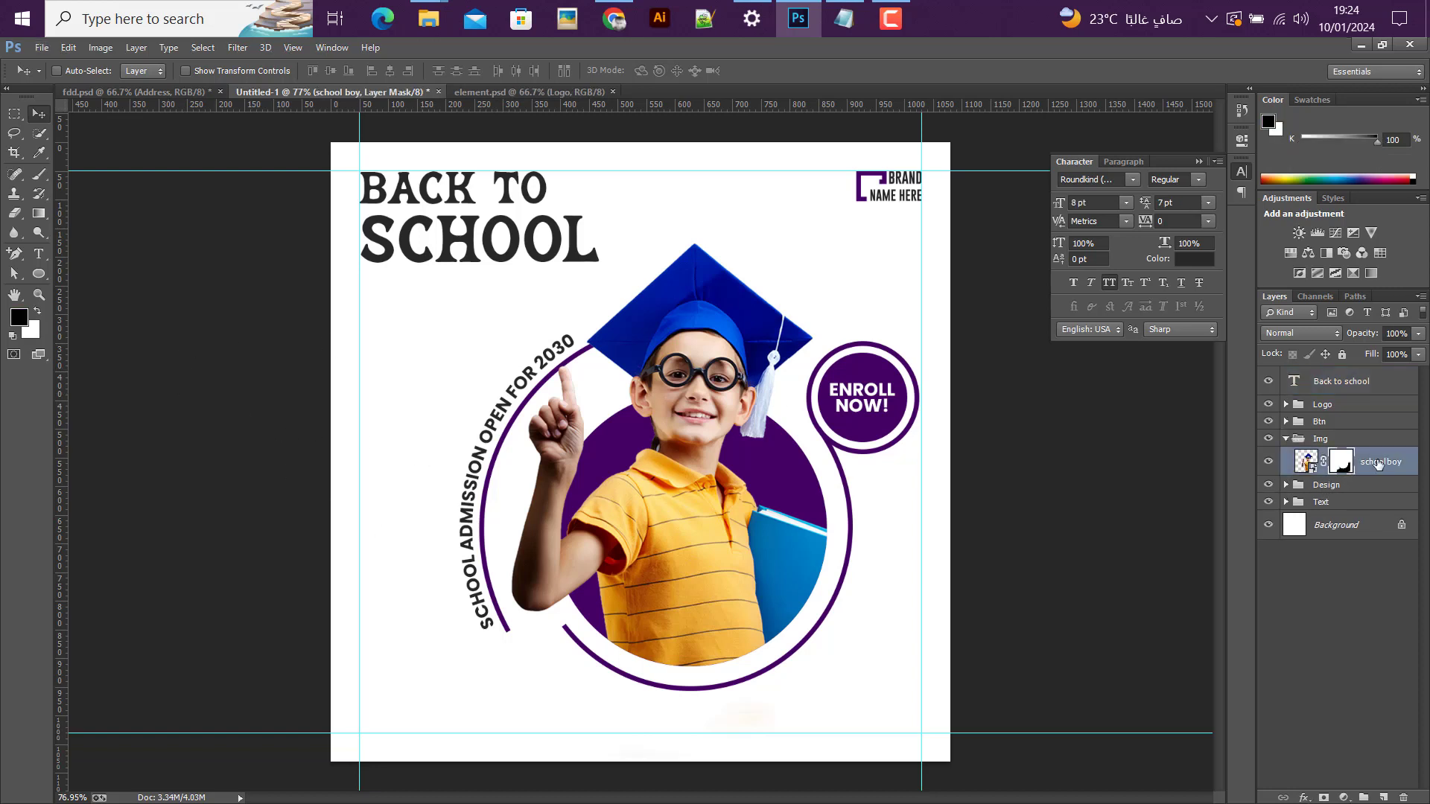
right_click(1378, 463)
click(1051, 152)
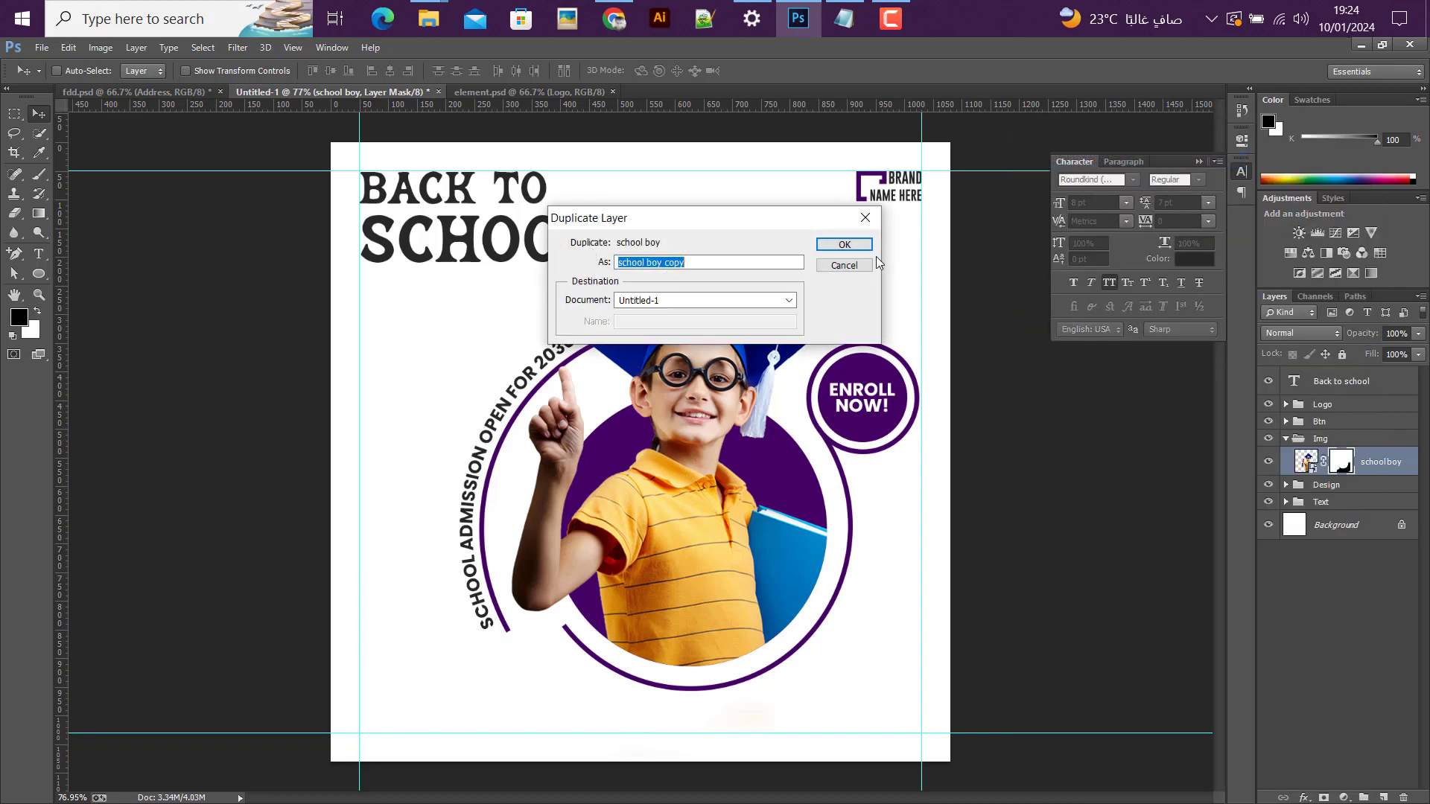
click(843, 244)
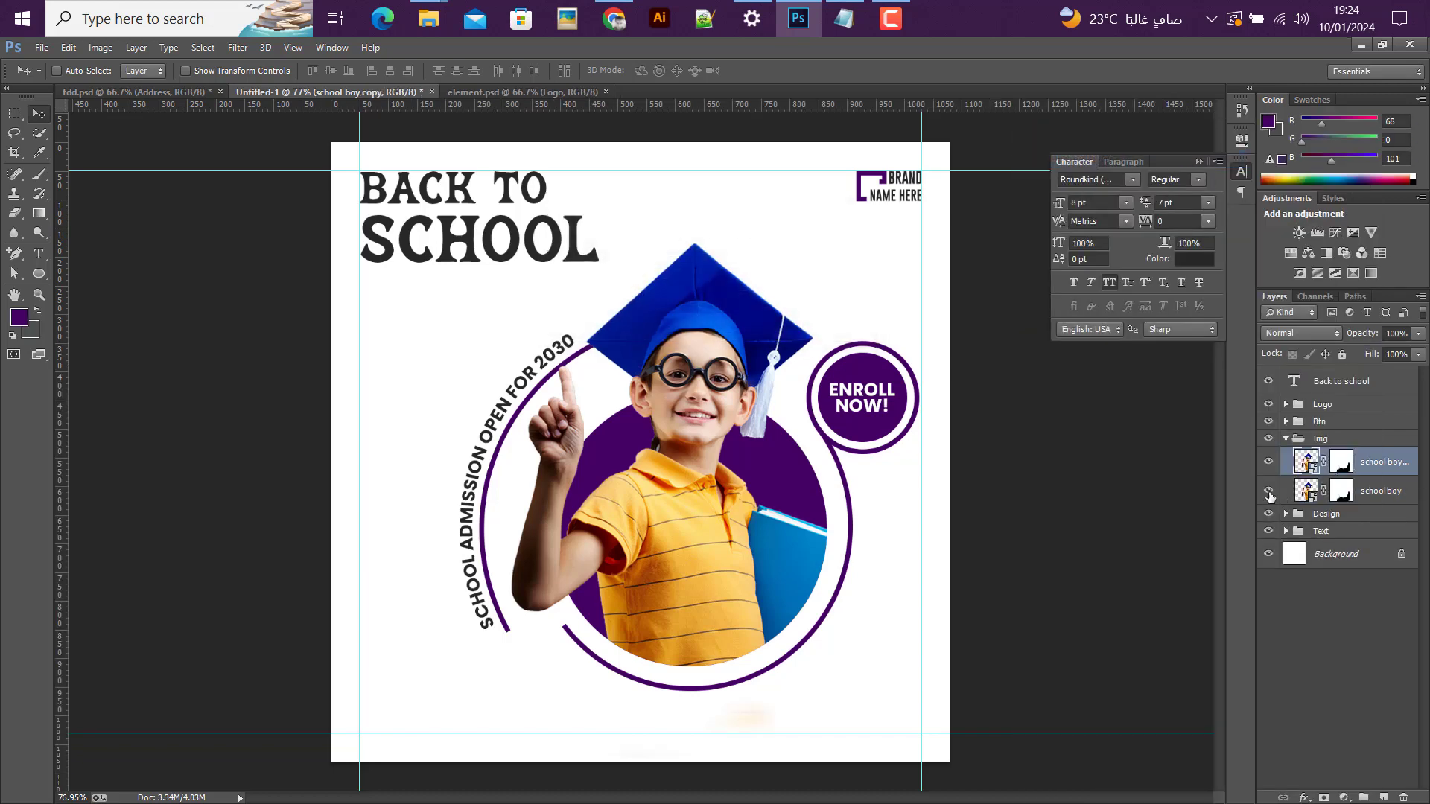
Step: Hide the original school boy layer and delete the layer mask of its copy
click(1270, 496)
click(1342, 462)
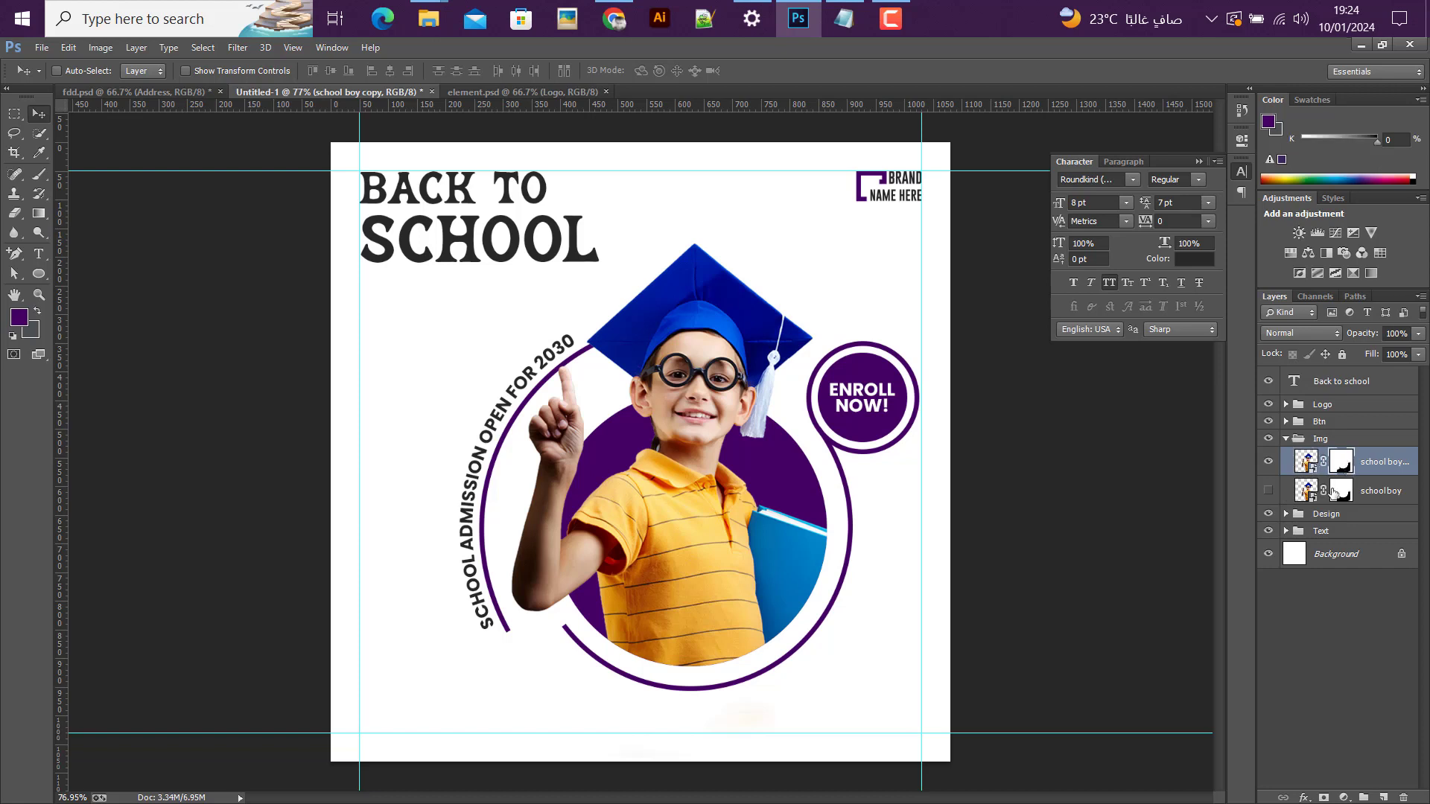
click(1285, 514)
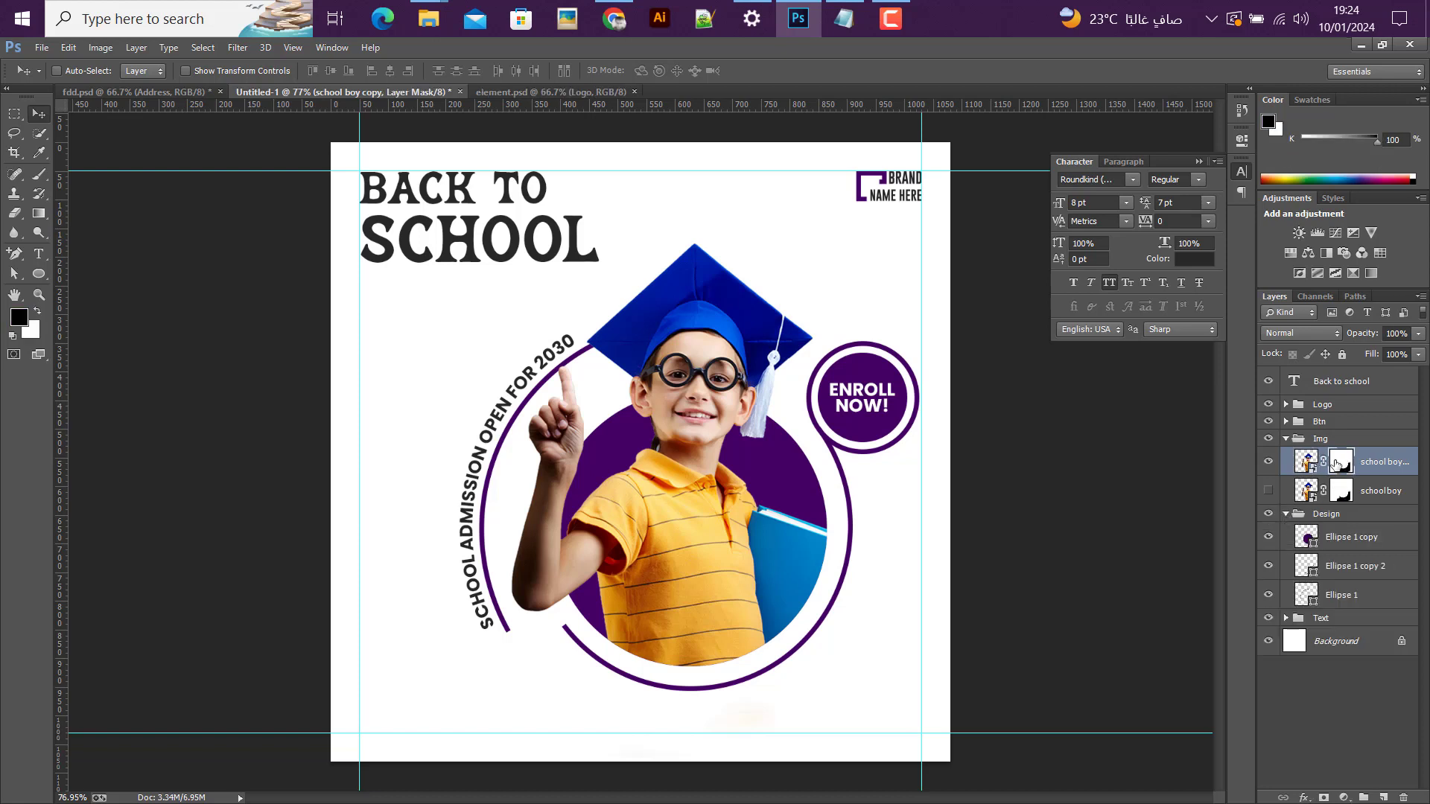
drag(1342, 462, 1404, 796)
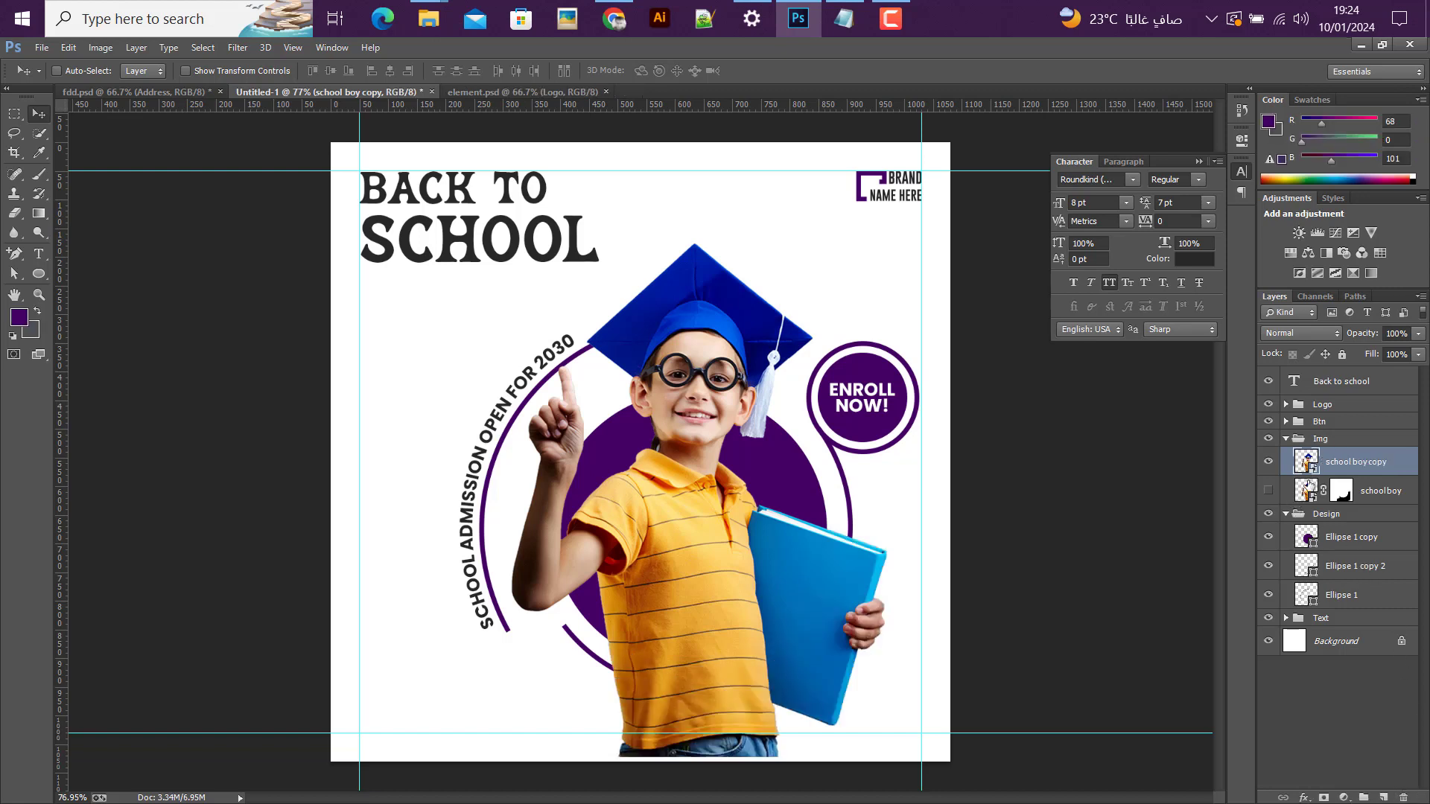
Step: Place school boy copy above Ellipse 1 copy as a clipping mask and shift the photo down and right inside the circle
drag(1310, 471, 1338, 538)
alt+click(1326, 521)
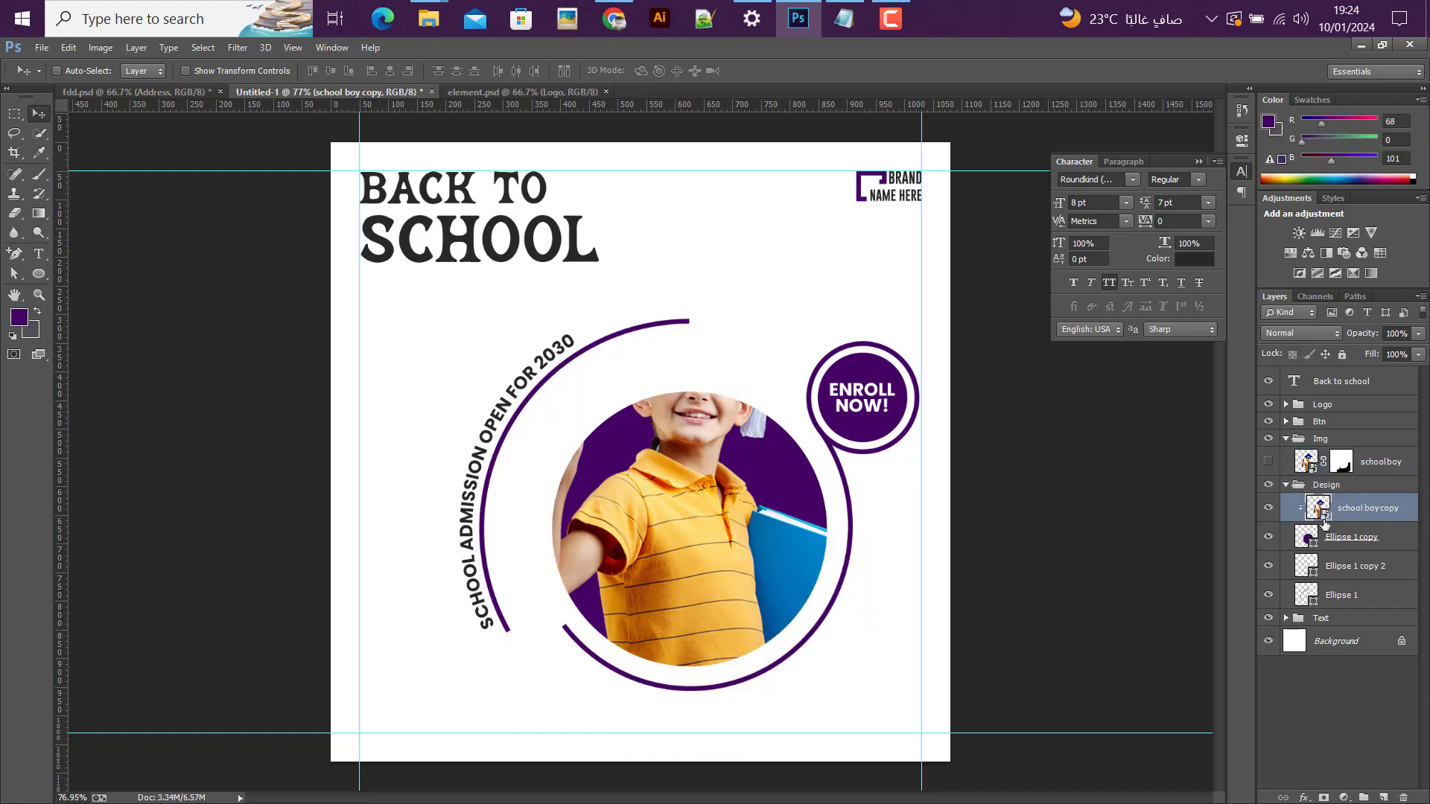
drag(700, 461, 726, 499)
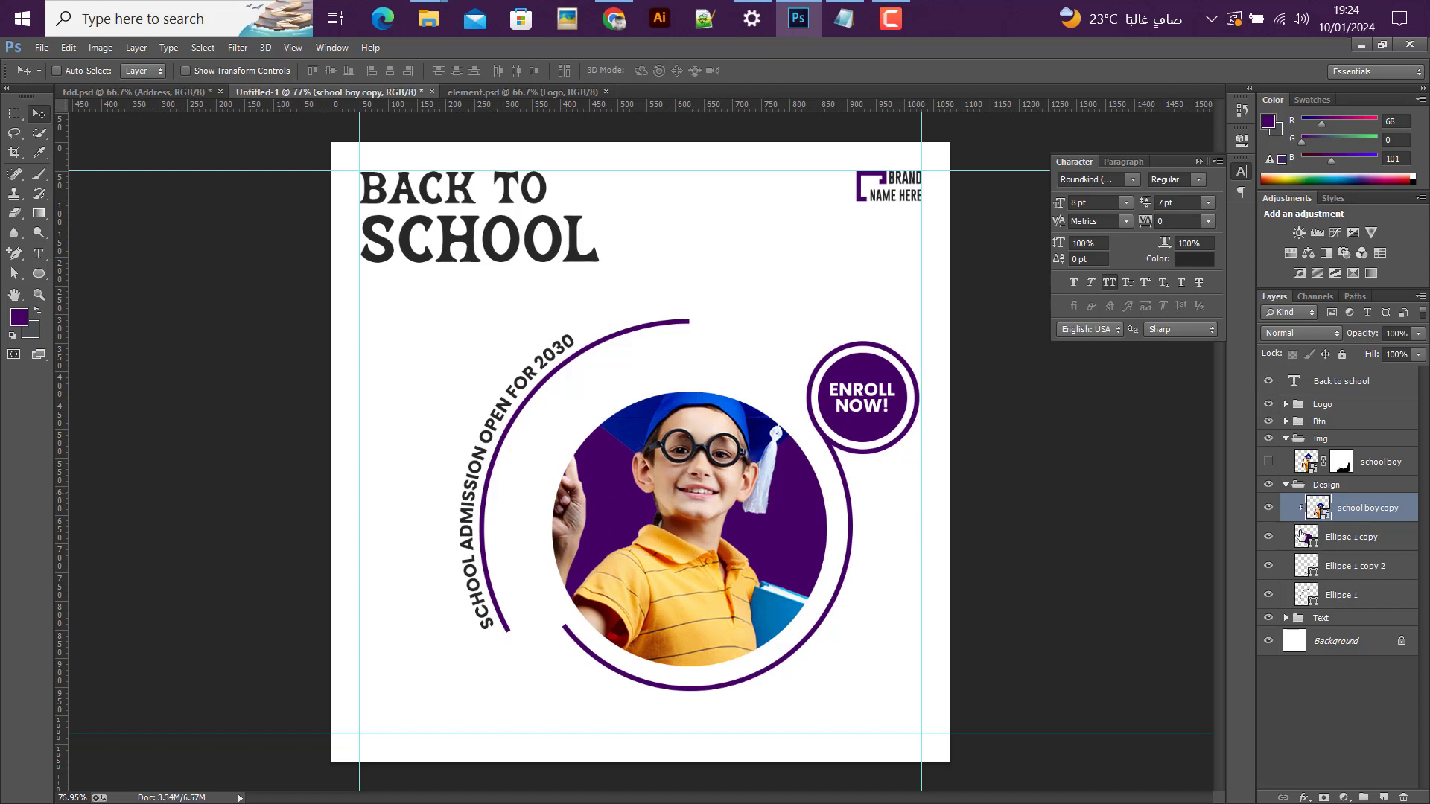
Step: Show the original masked school boy layer again, delete the clipped copy, and collapse the Design and Img groups
click(1269, 507)
click(1269, 462)
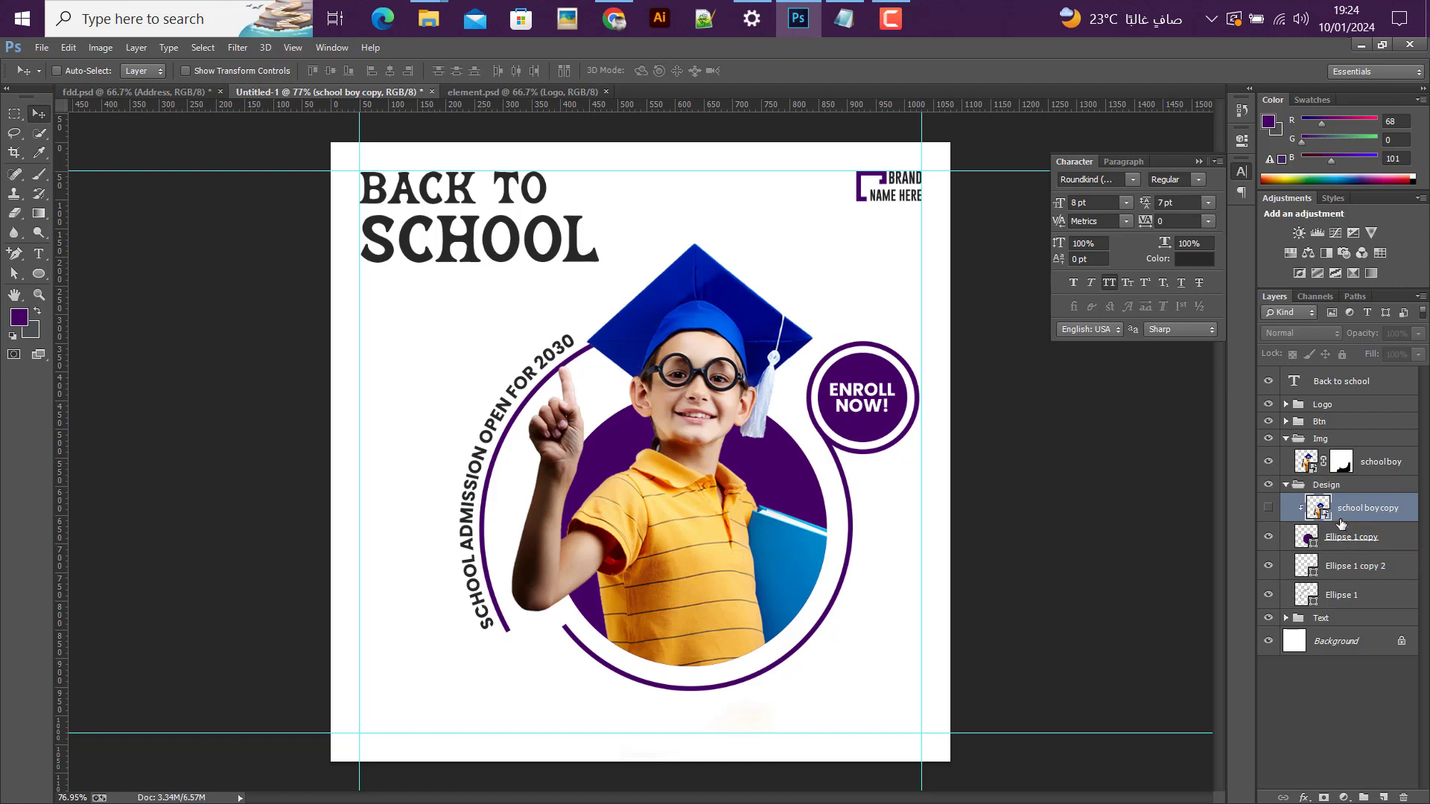
key(Delete)
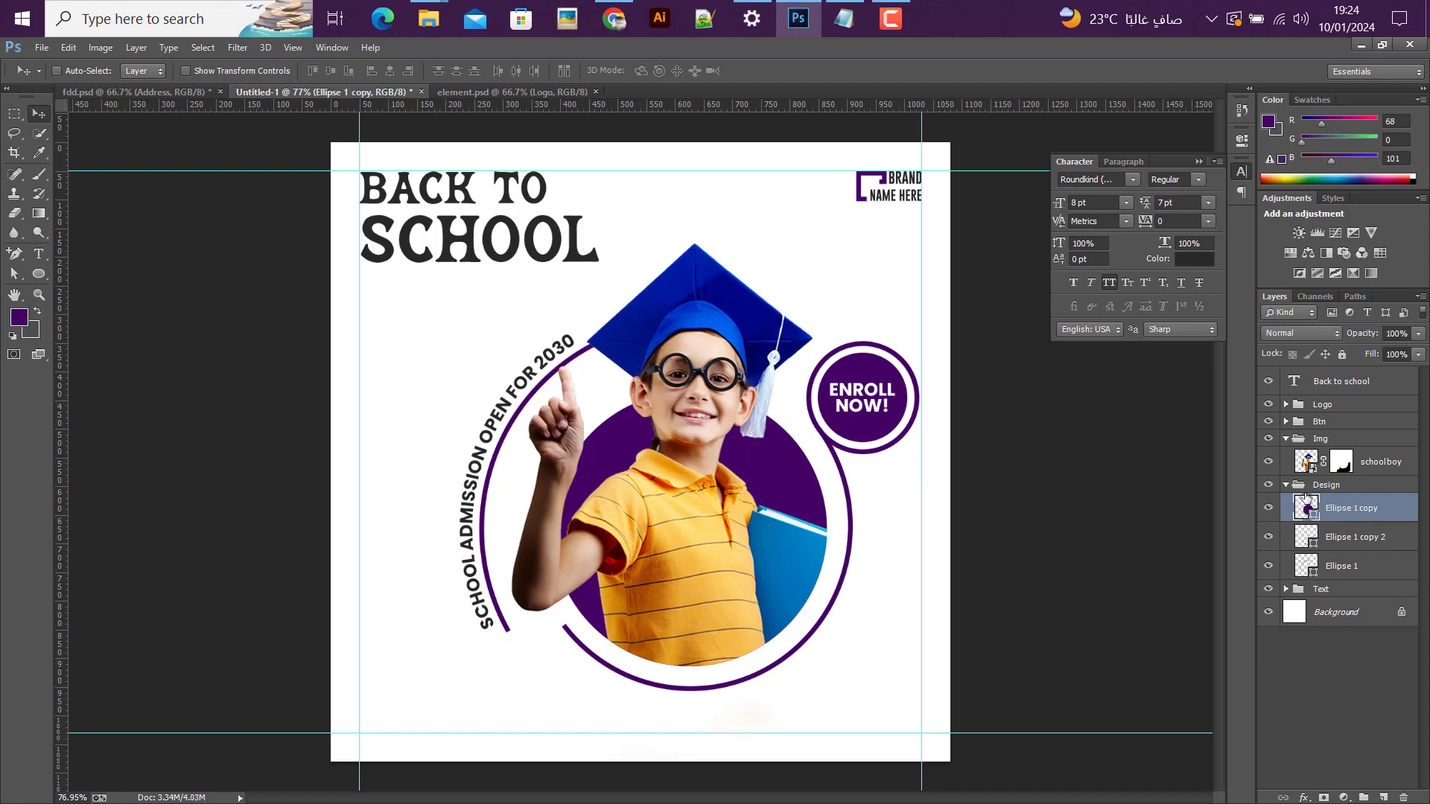
click(1287, 485)
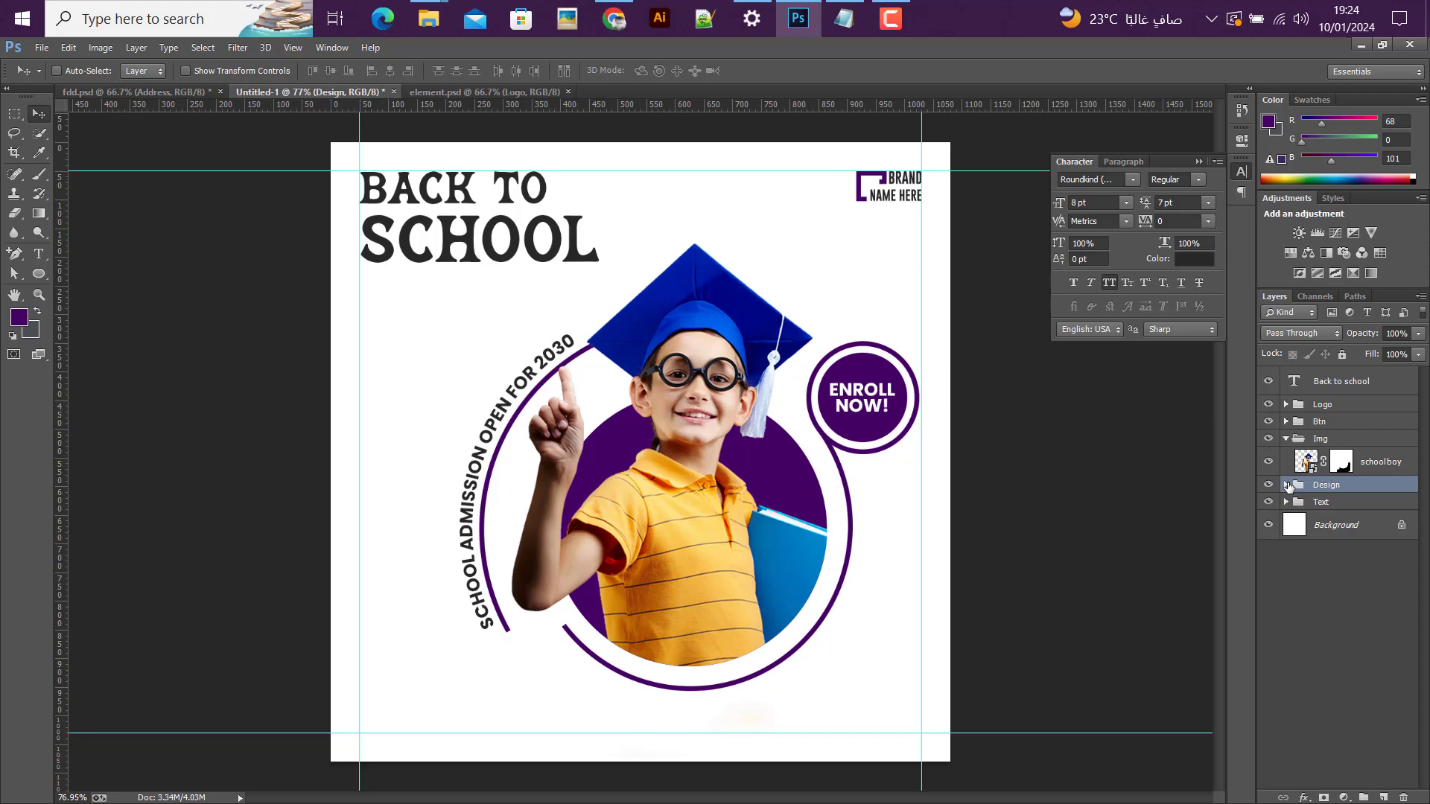
click(1285, 439)
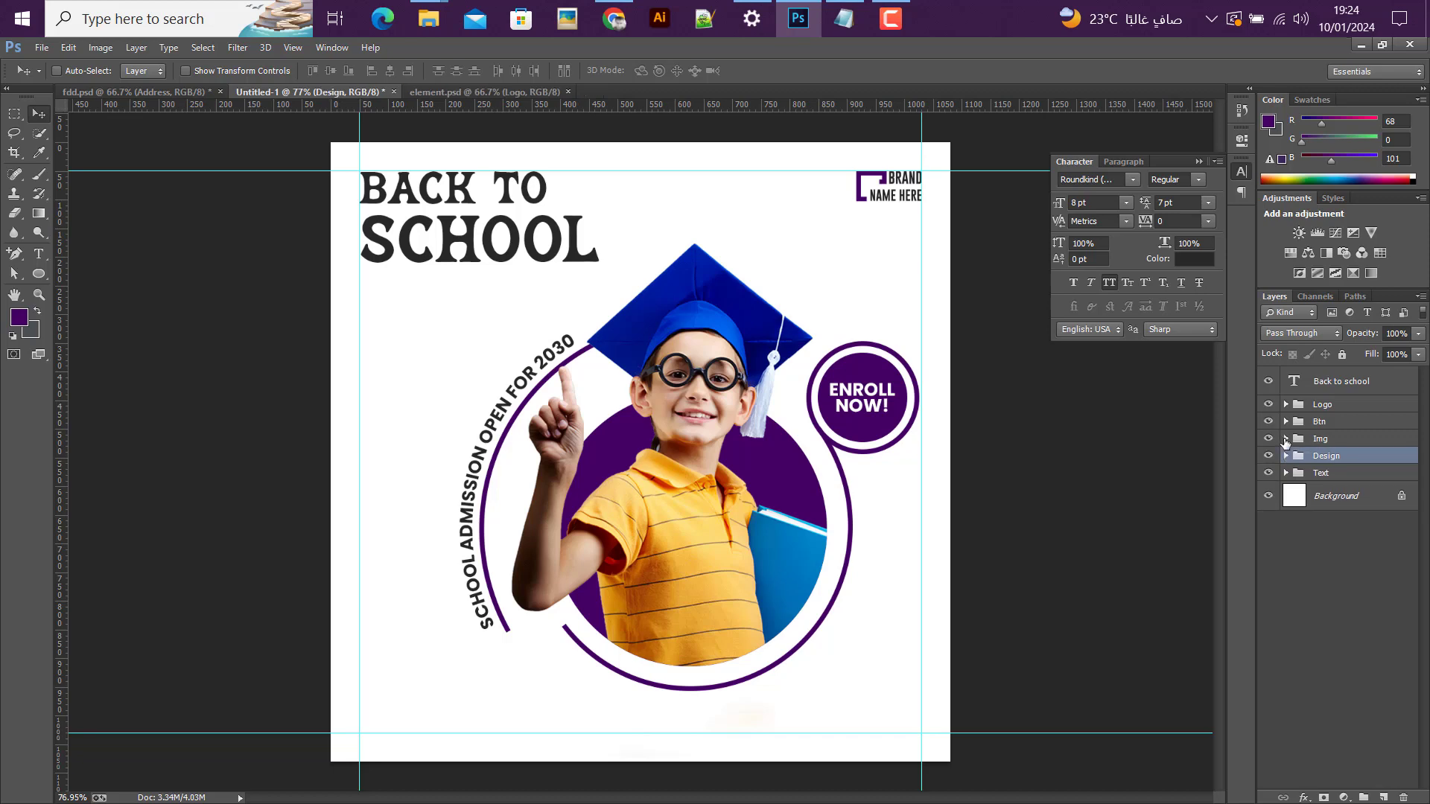
Step: Scale the "Back to school" heading up to about 103.3% from its upper-left corner
alt+scroll(564, 600, down, 2)
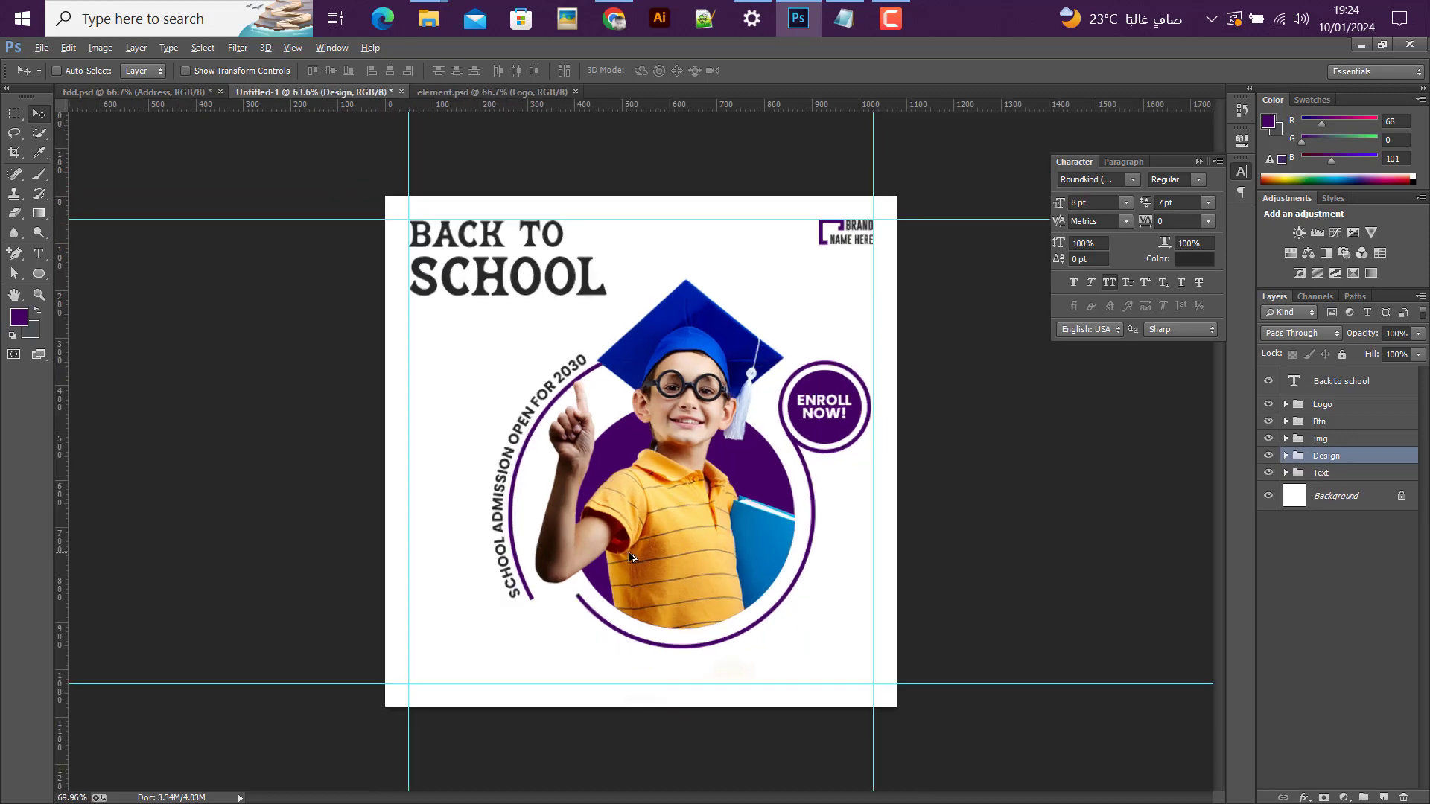
alt+scroll(646, 449, up, 1)
click(1357, 390)
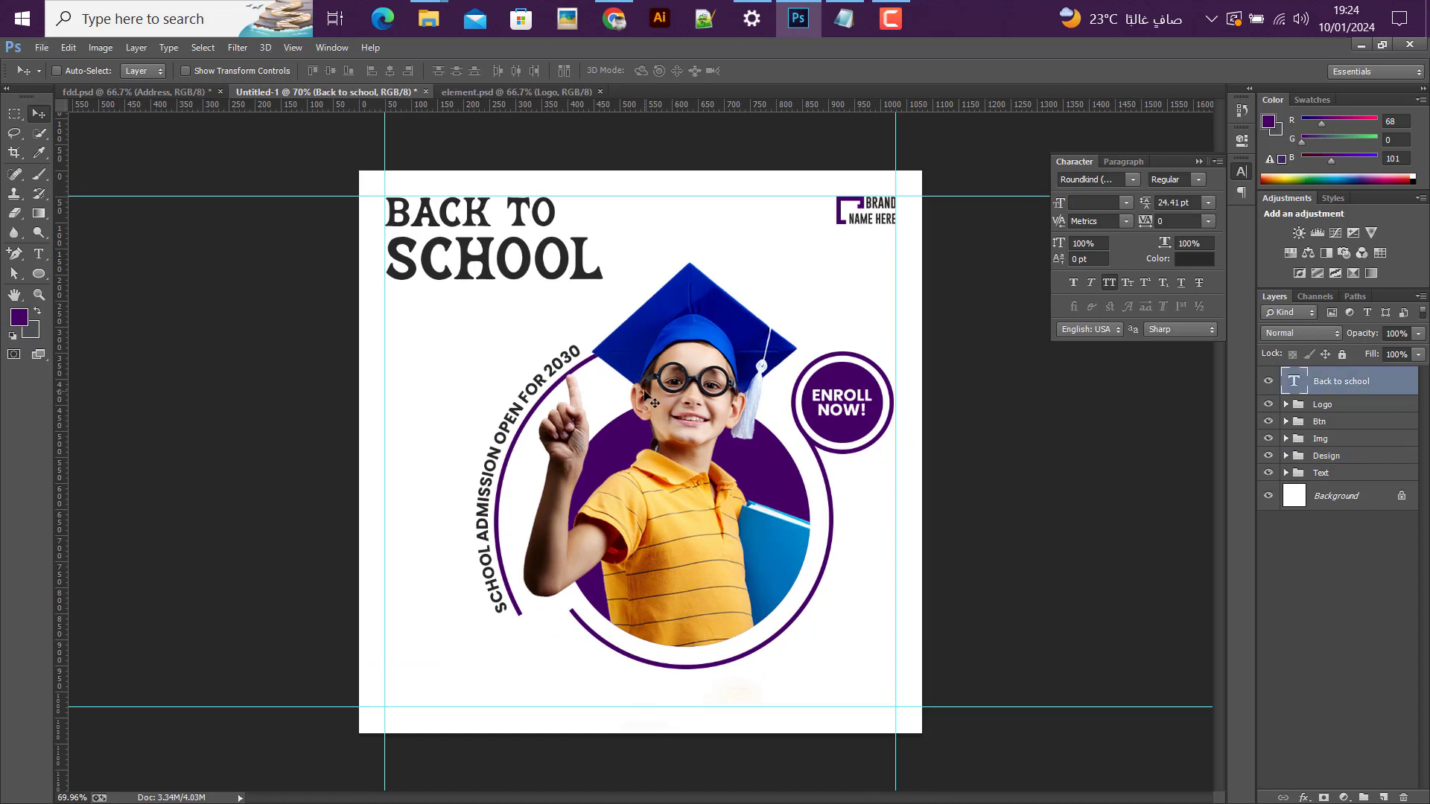
key(ctrl+t)
drag(609, 299, 617, 302)
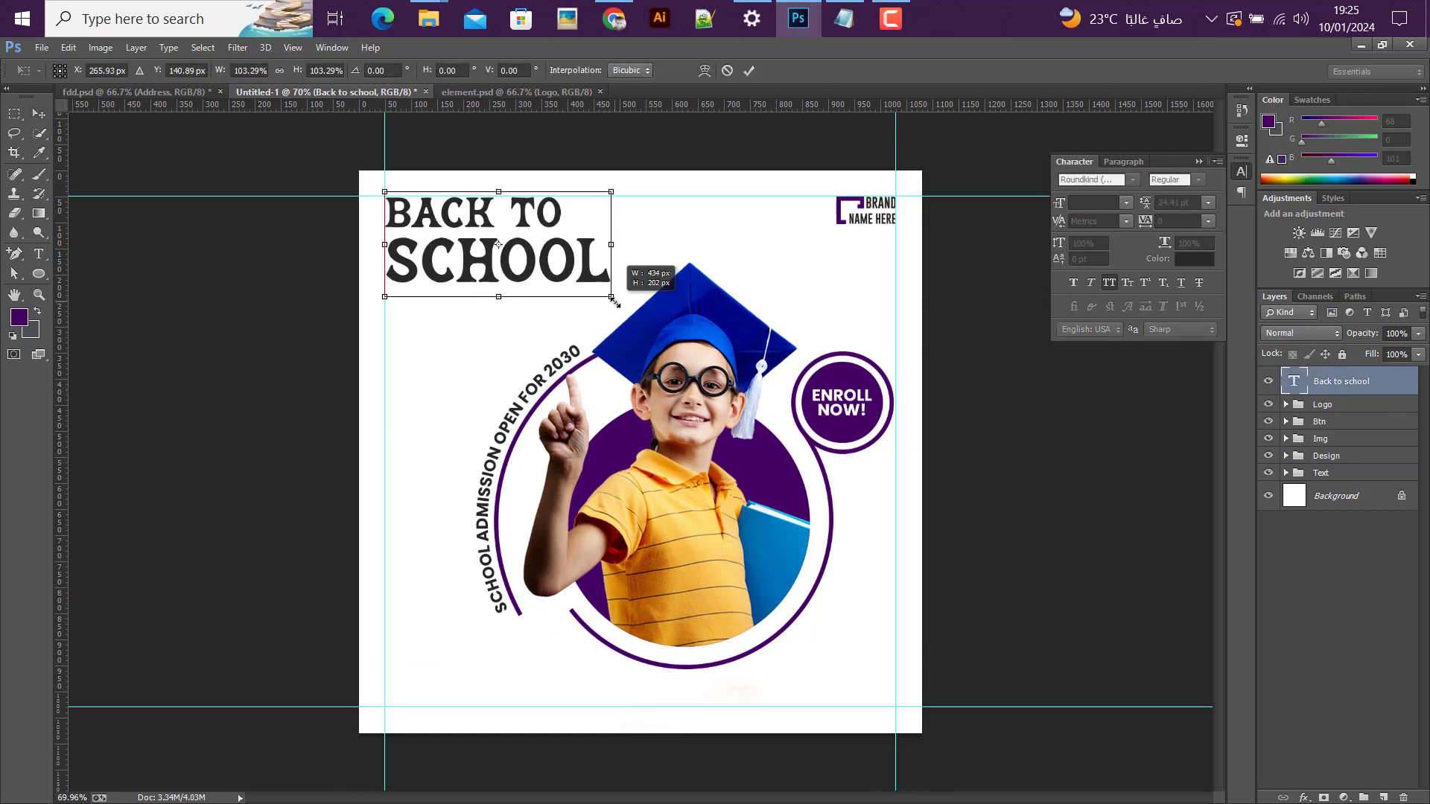
key(Return)
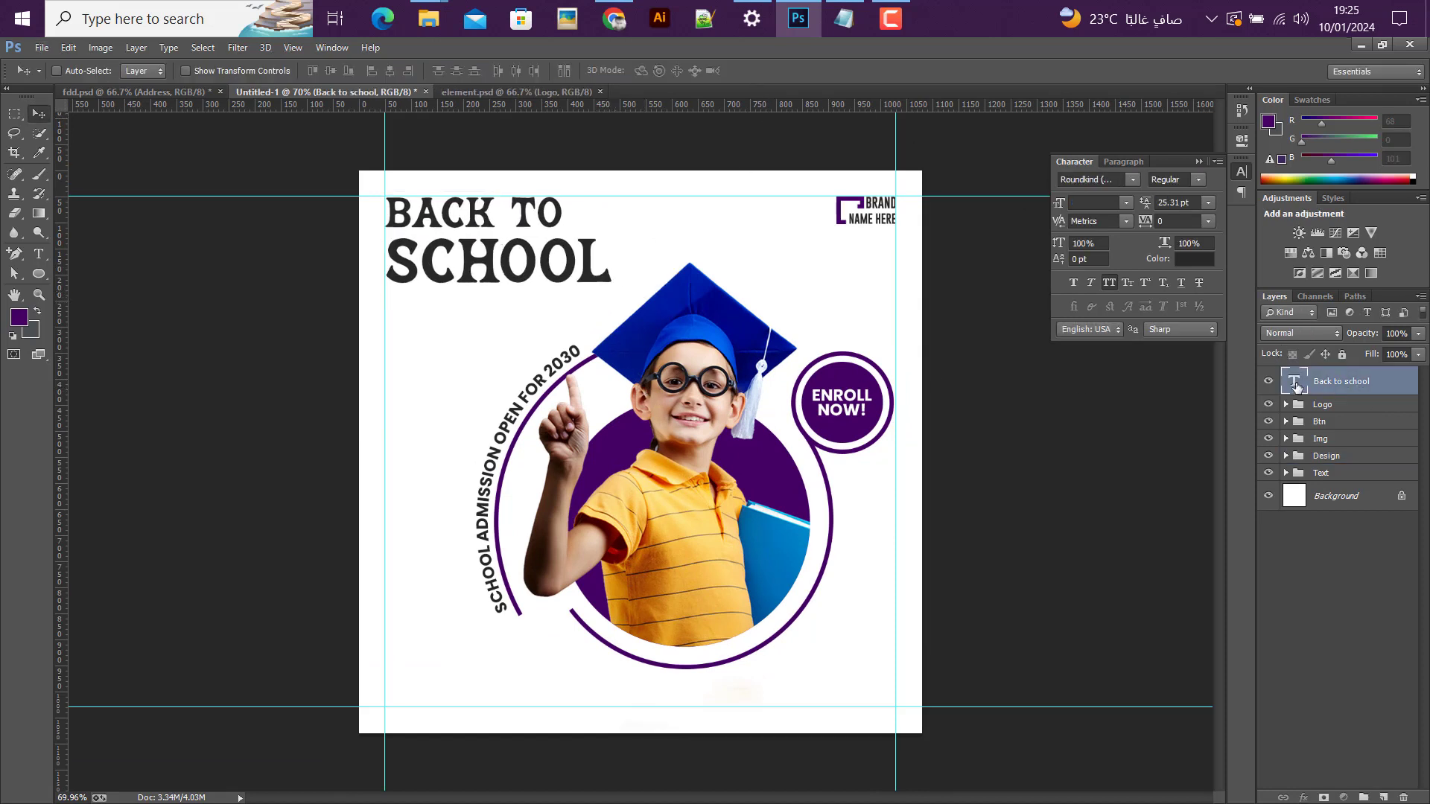
Step: Recolor the heading's second line, "School", in the copied dark purple used for the ring
double_click(1293, 382)
drag(392, 267, 620, 265)
click(512, 72)
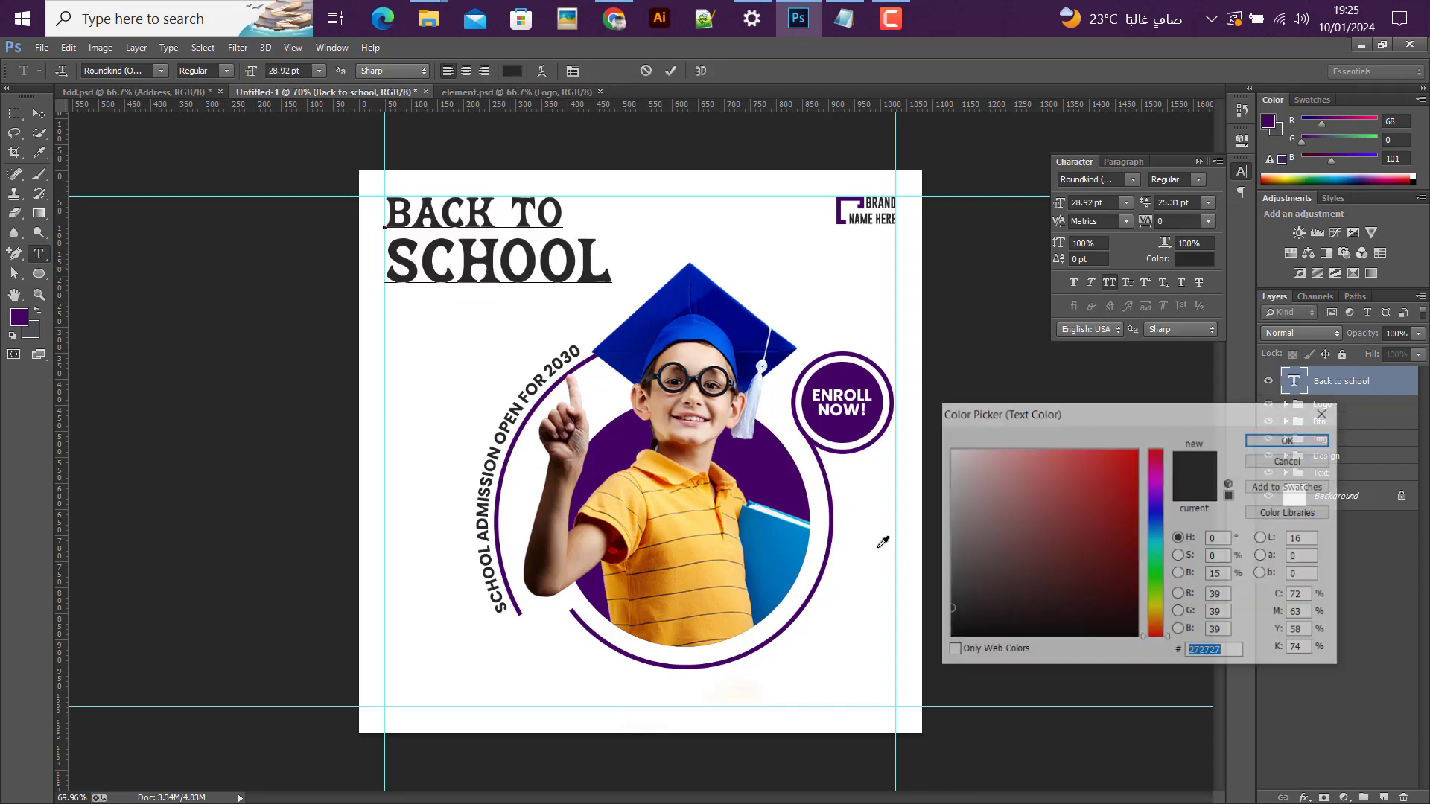
text(440065)
click(1290, 440)
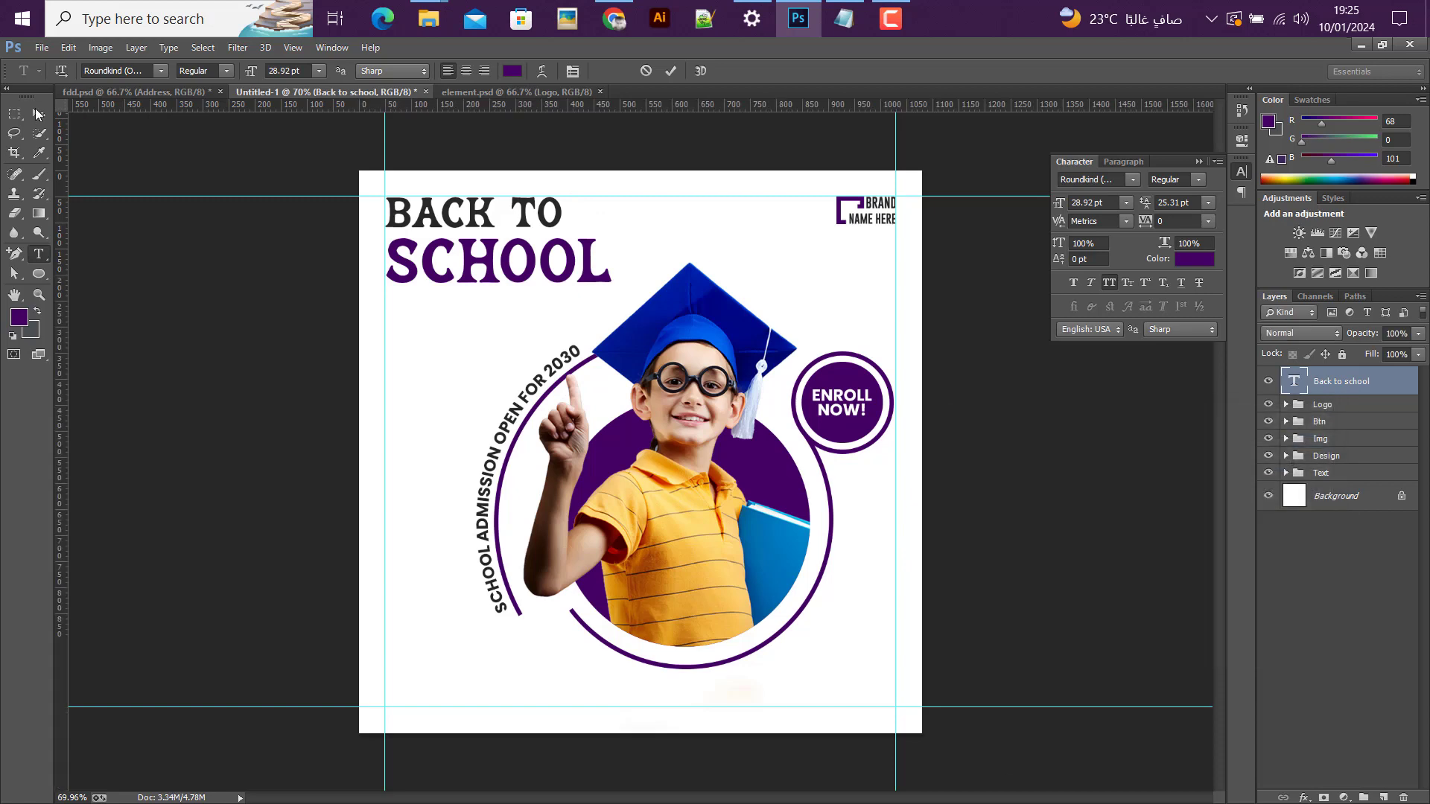
click(39, 113)
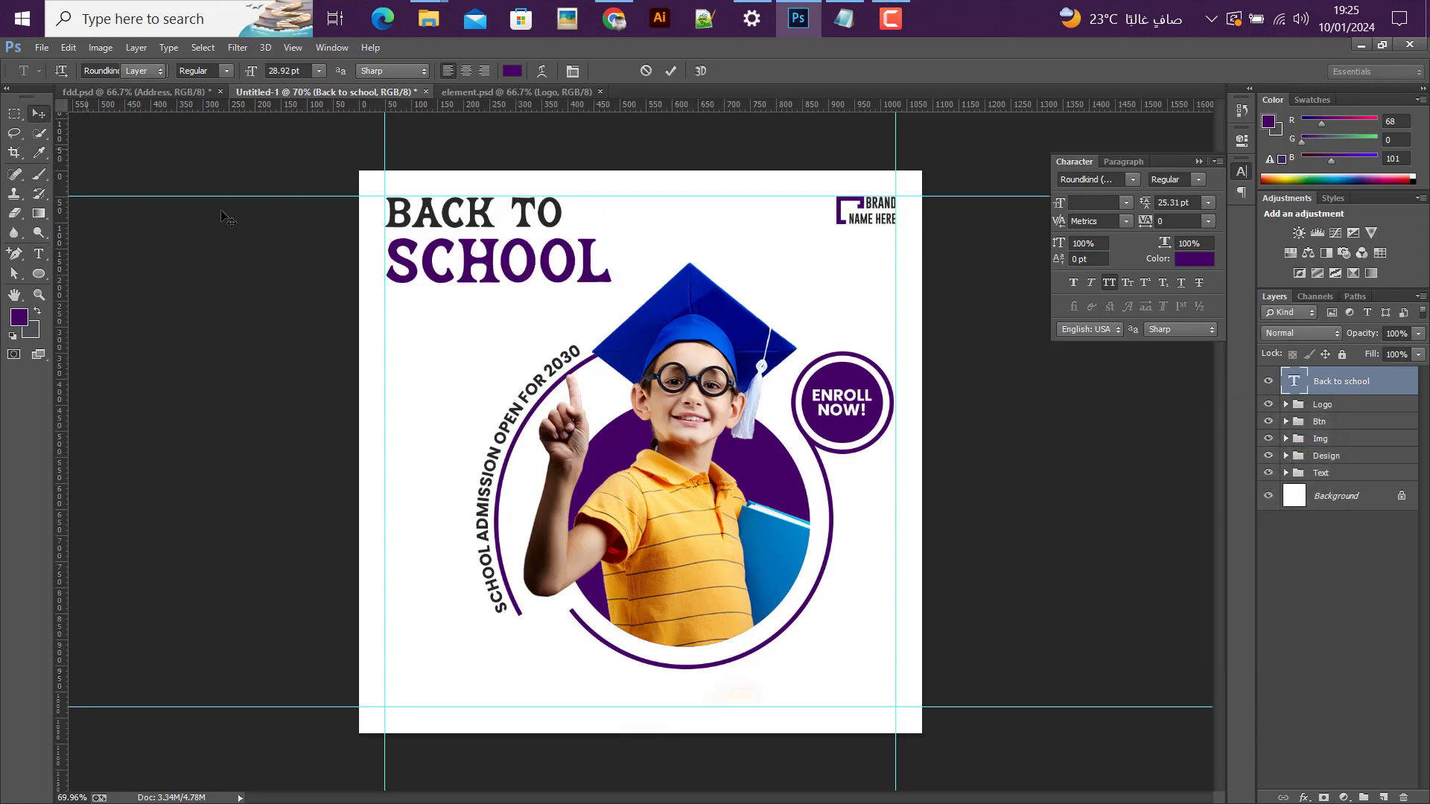
Step: Copy the Address group with phone and website from element.psd into the post and align it to the left and lower margin guides
click(487, 93)
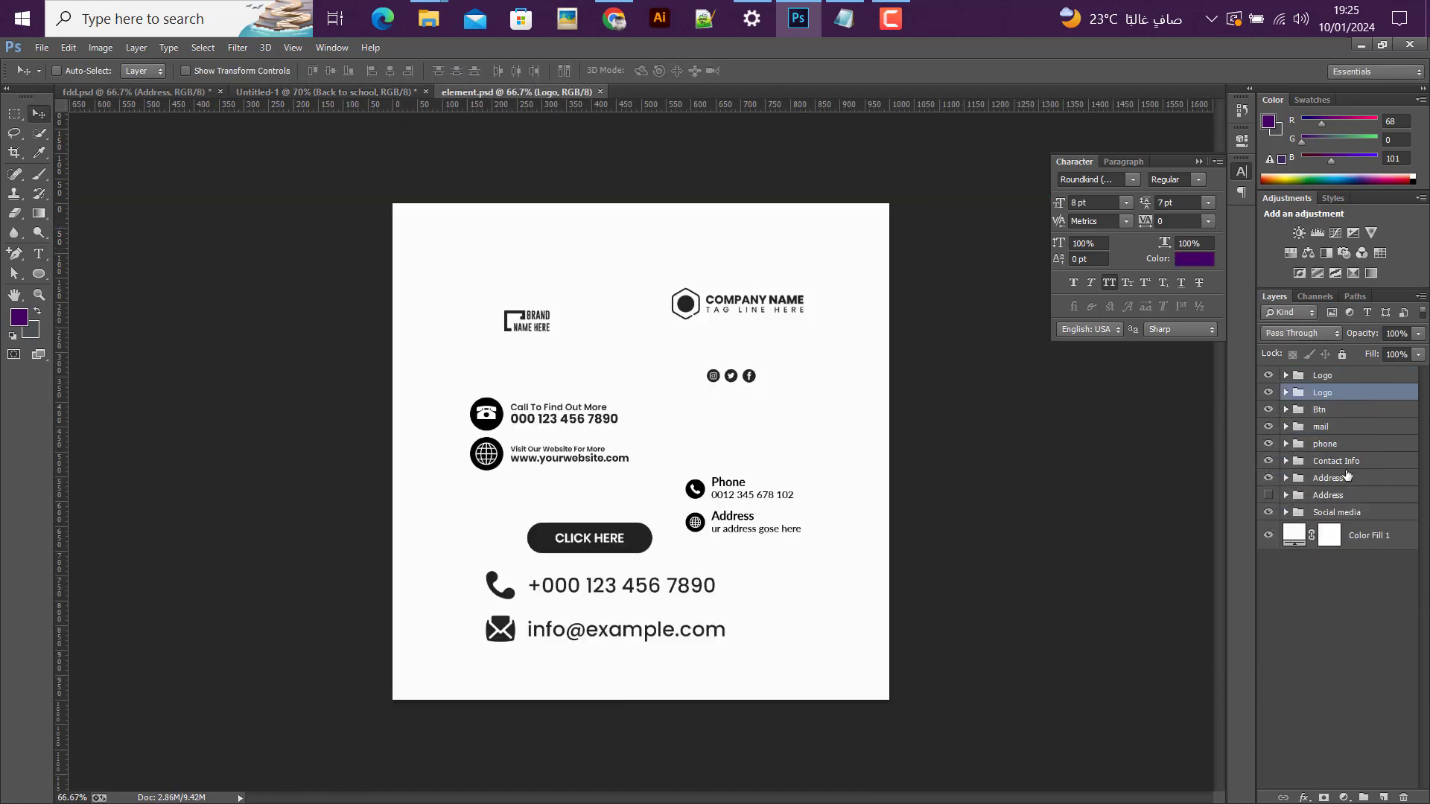
drag(527, 427, 427, 686)
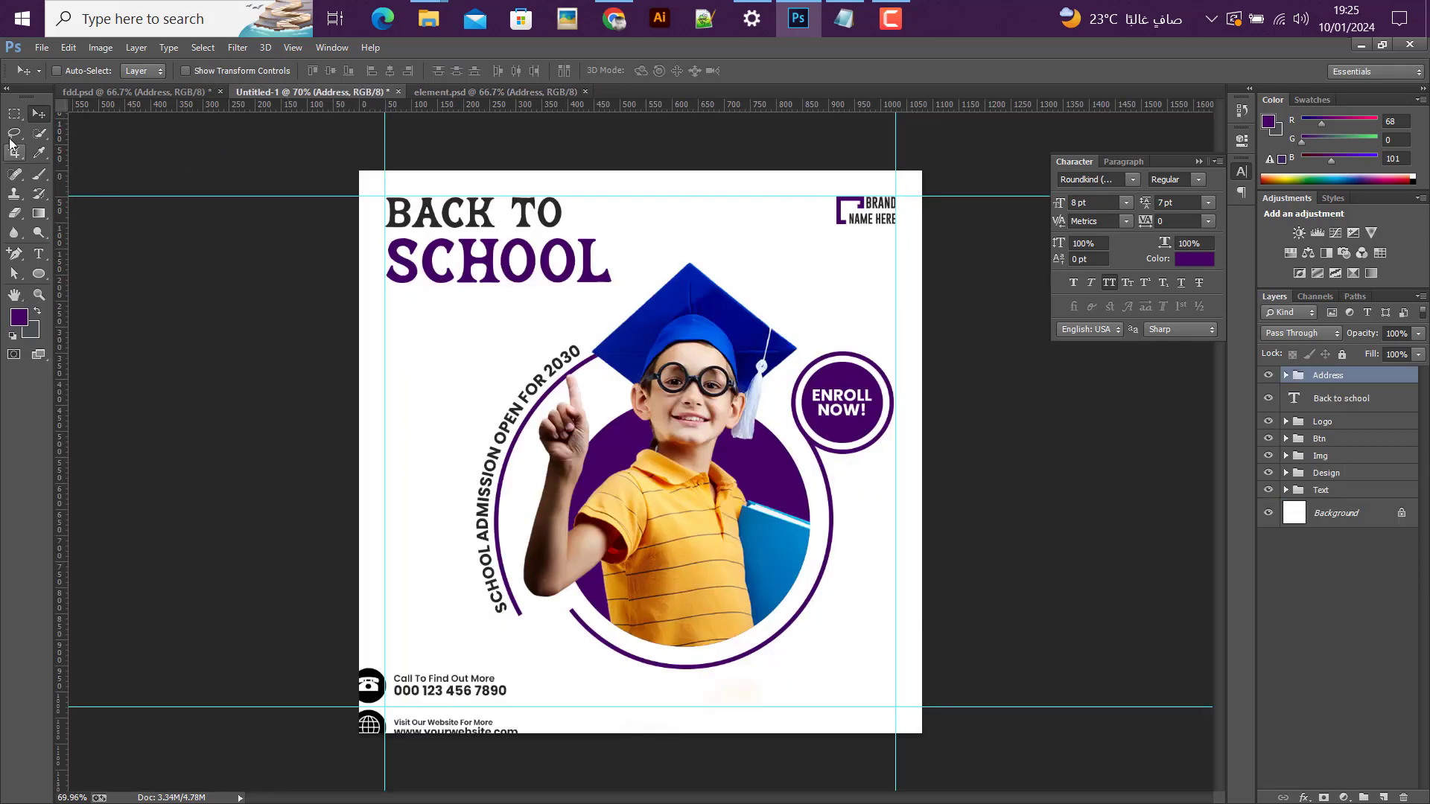
click(14, 113)
drag(385, 703, 449, 663)
key(v)
click(371, 71)
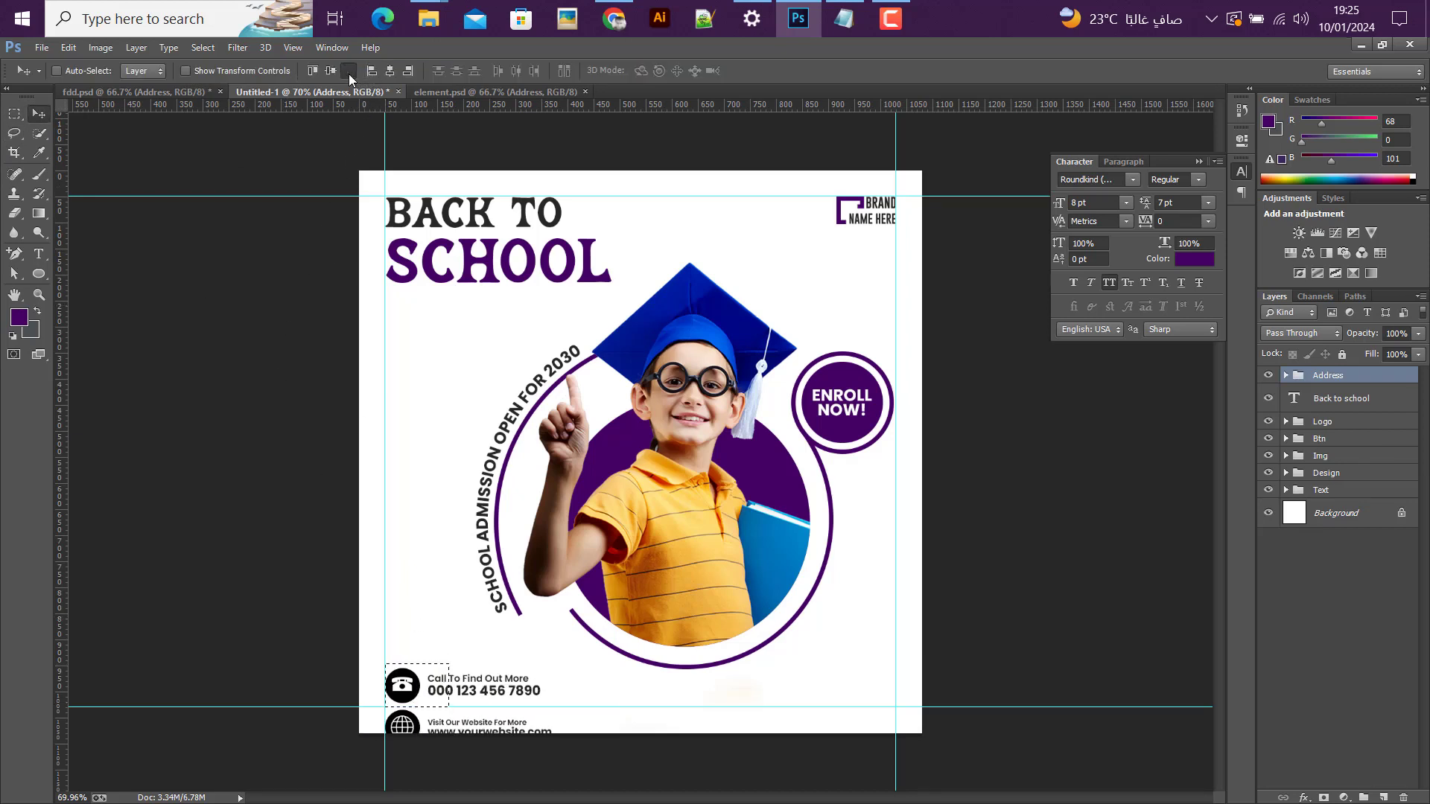
click(349, 71)
key(ctrl+d)
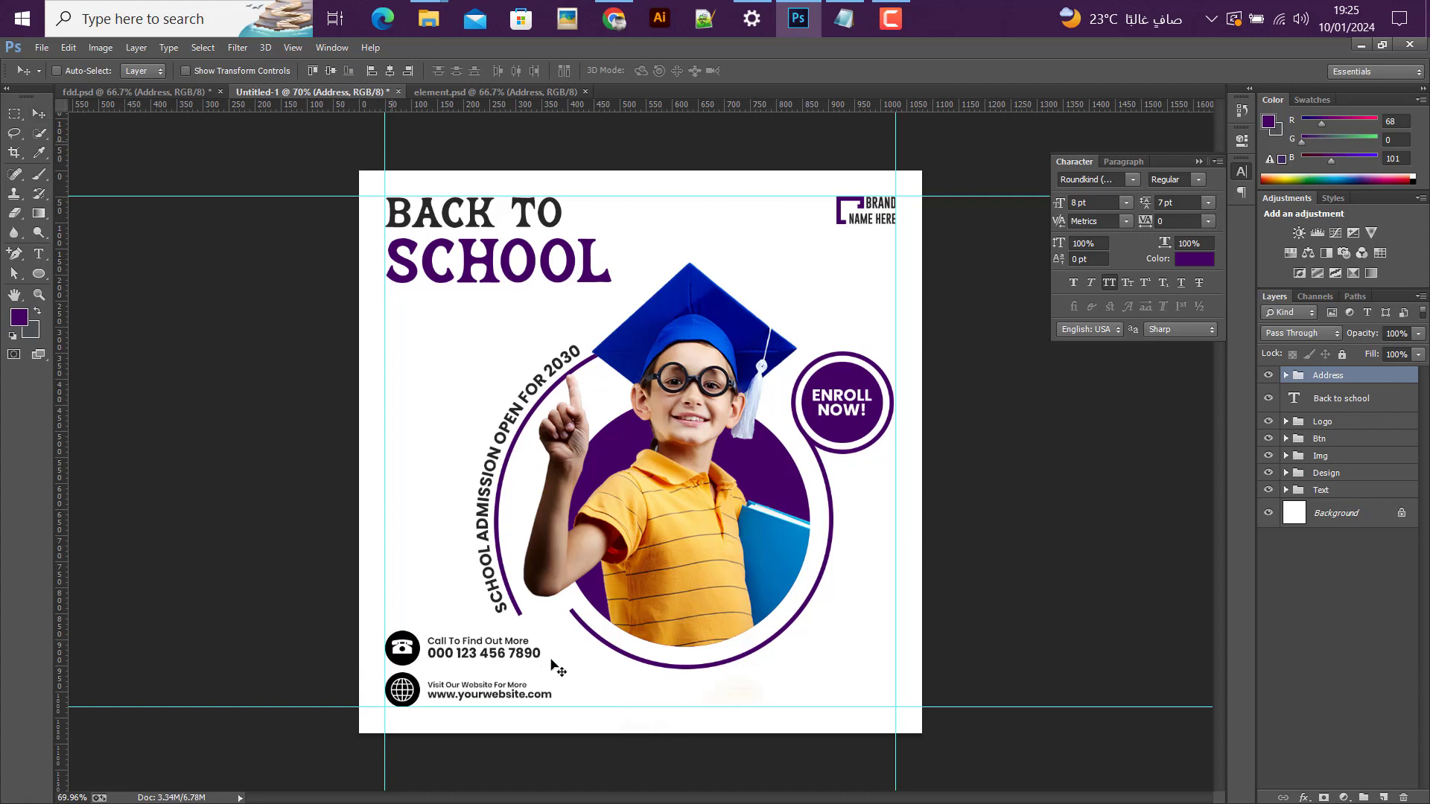
Step: Scale the Address group down to about 82% from its lower-left corner
key(ctrl+t)
drag(552, 633, 521, 645)
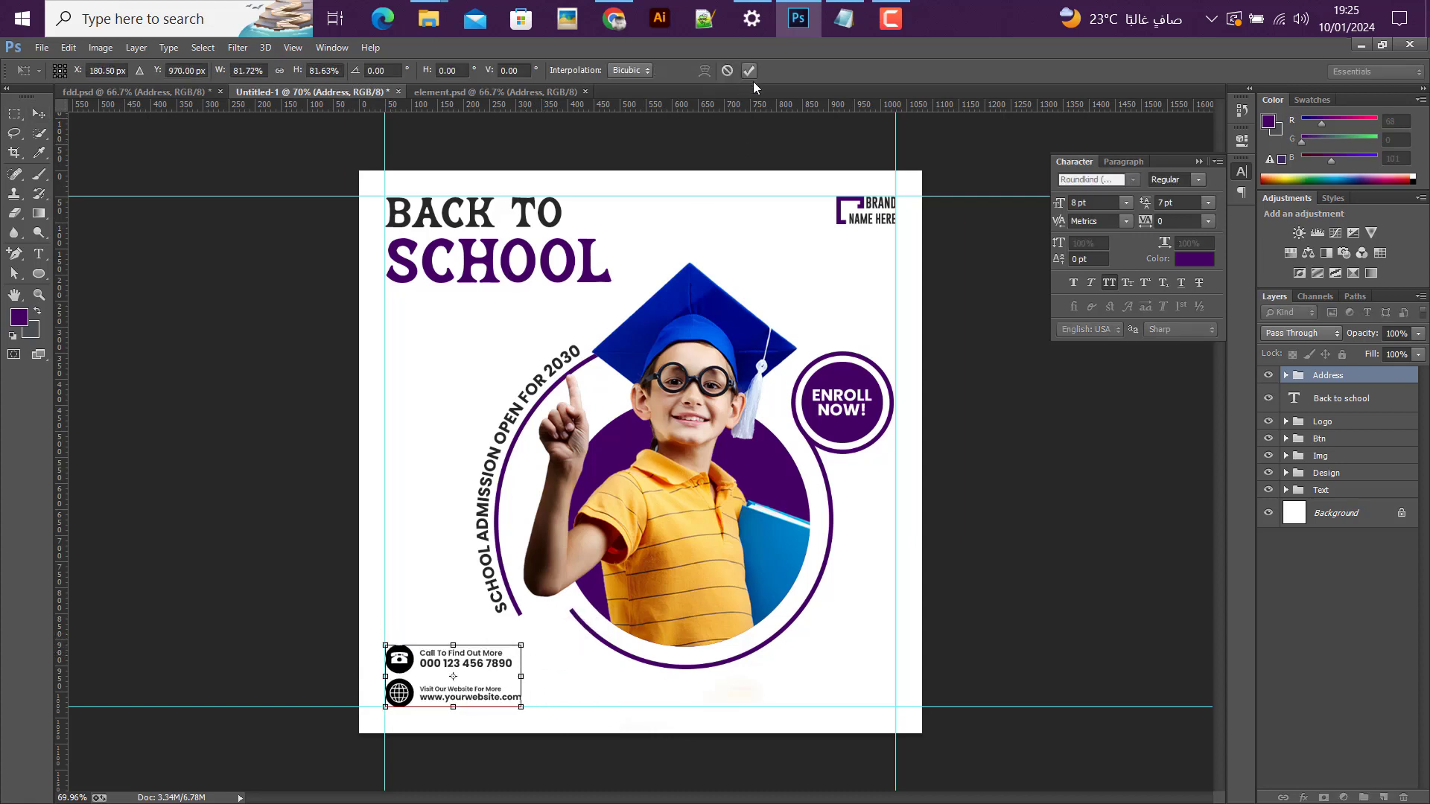
click(748, 70)
Step: Recolor the circle behind the phone icon in the Address group with the dark purple 440065
click(1290, 377)
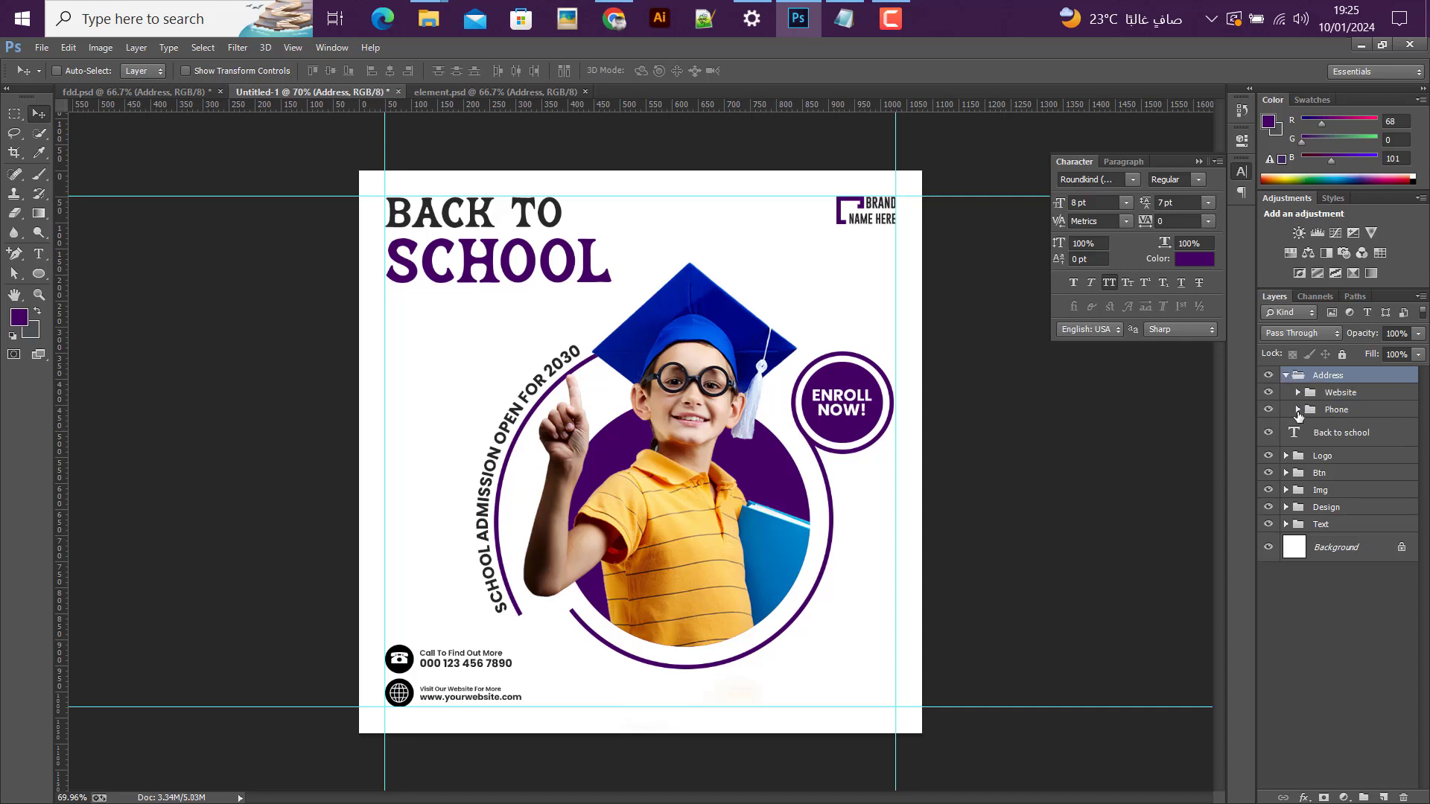
click(1297, 410)
click(1331, 470)
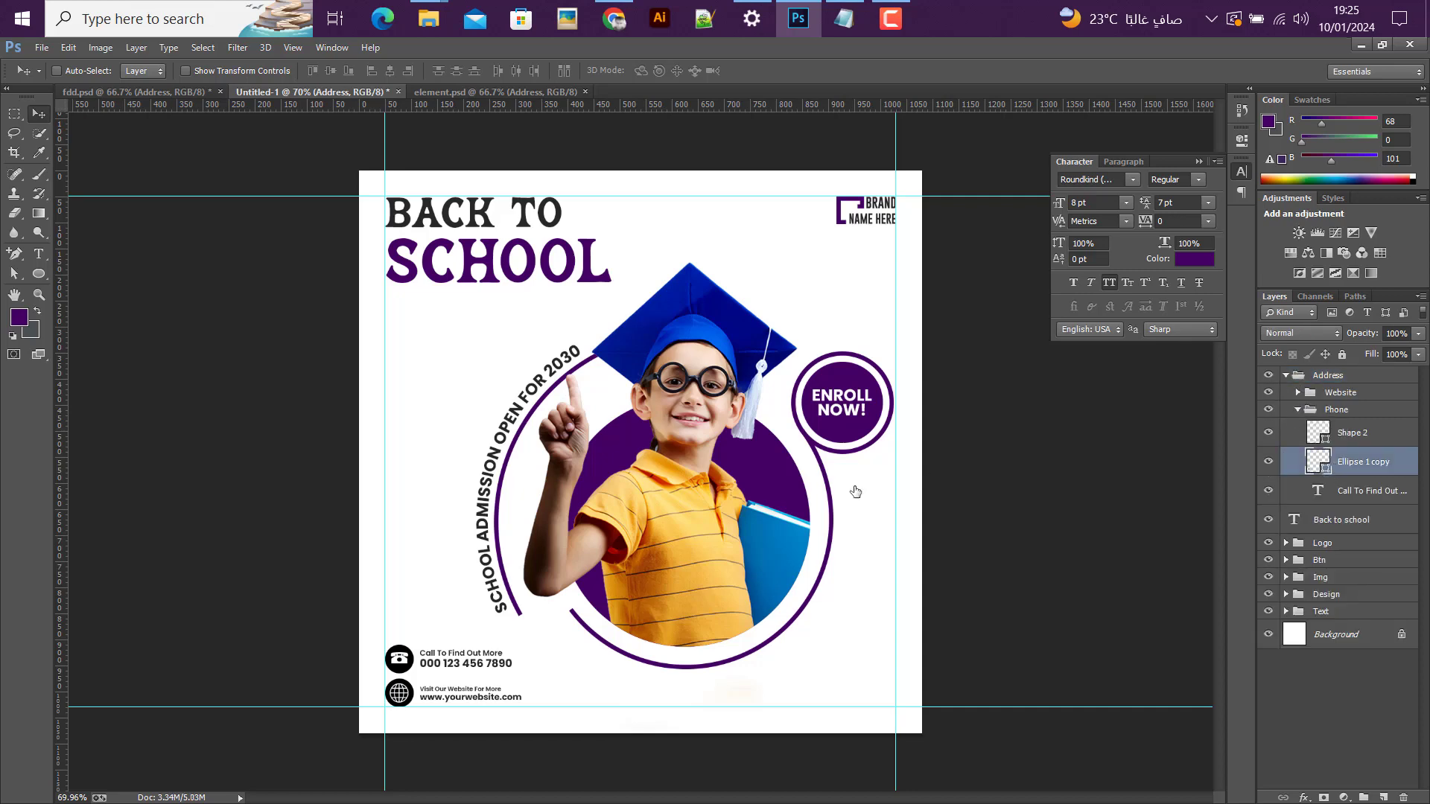
click(1311, 437)
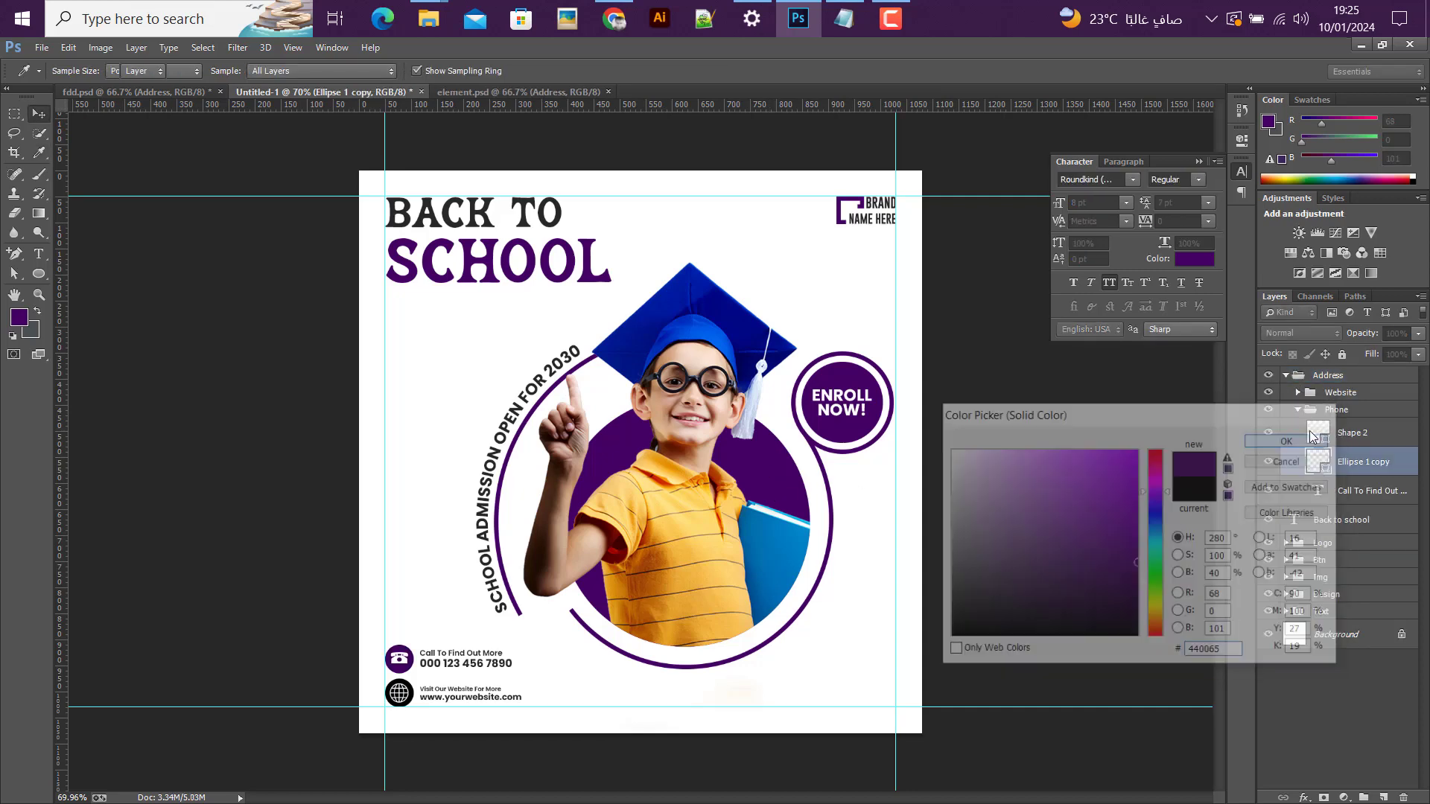
Step: Recolor the circle behind the website icon with the same dark purple, 440065
click(1298, 409)
click(1297, 393)
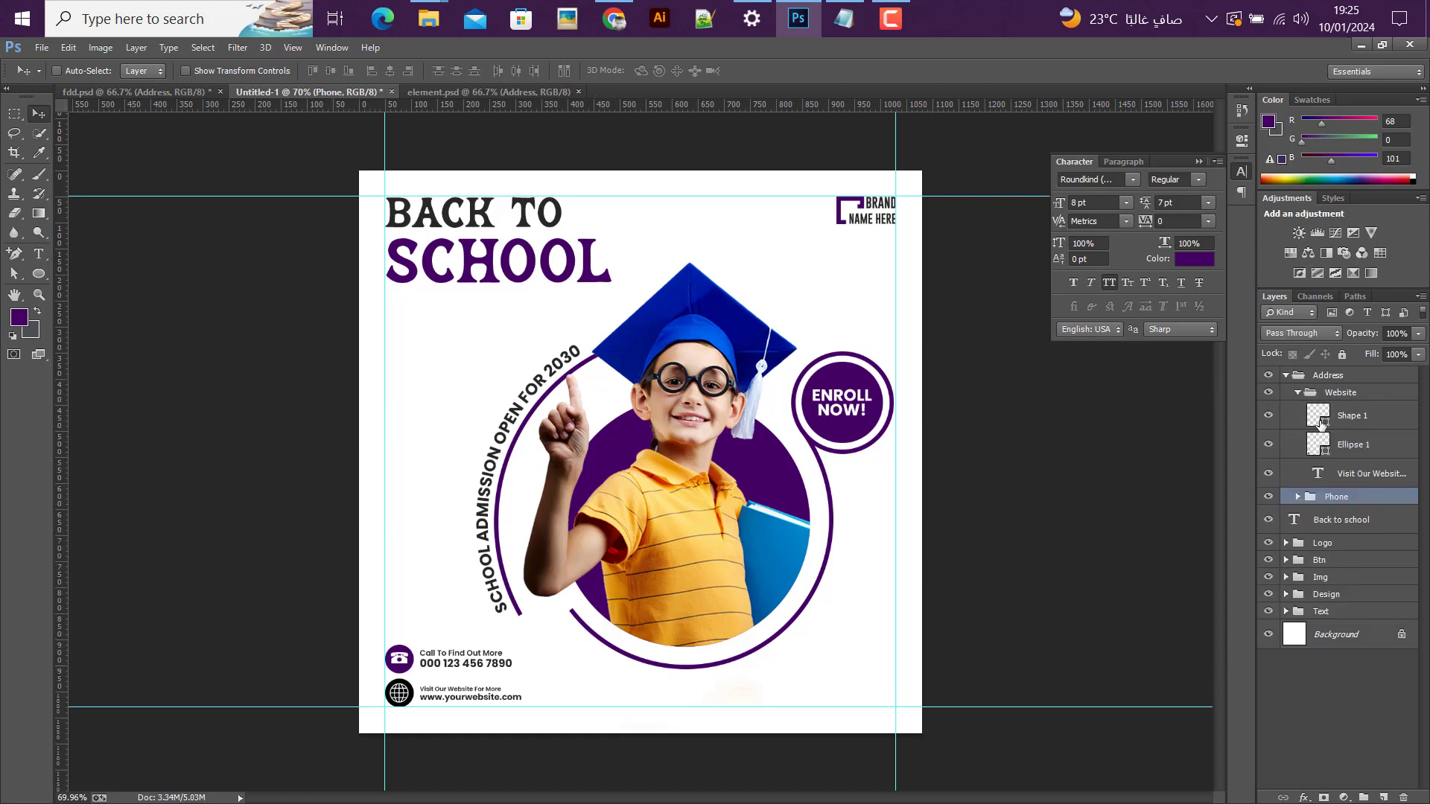
double_click(1325, 447)
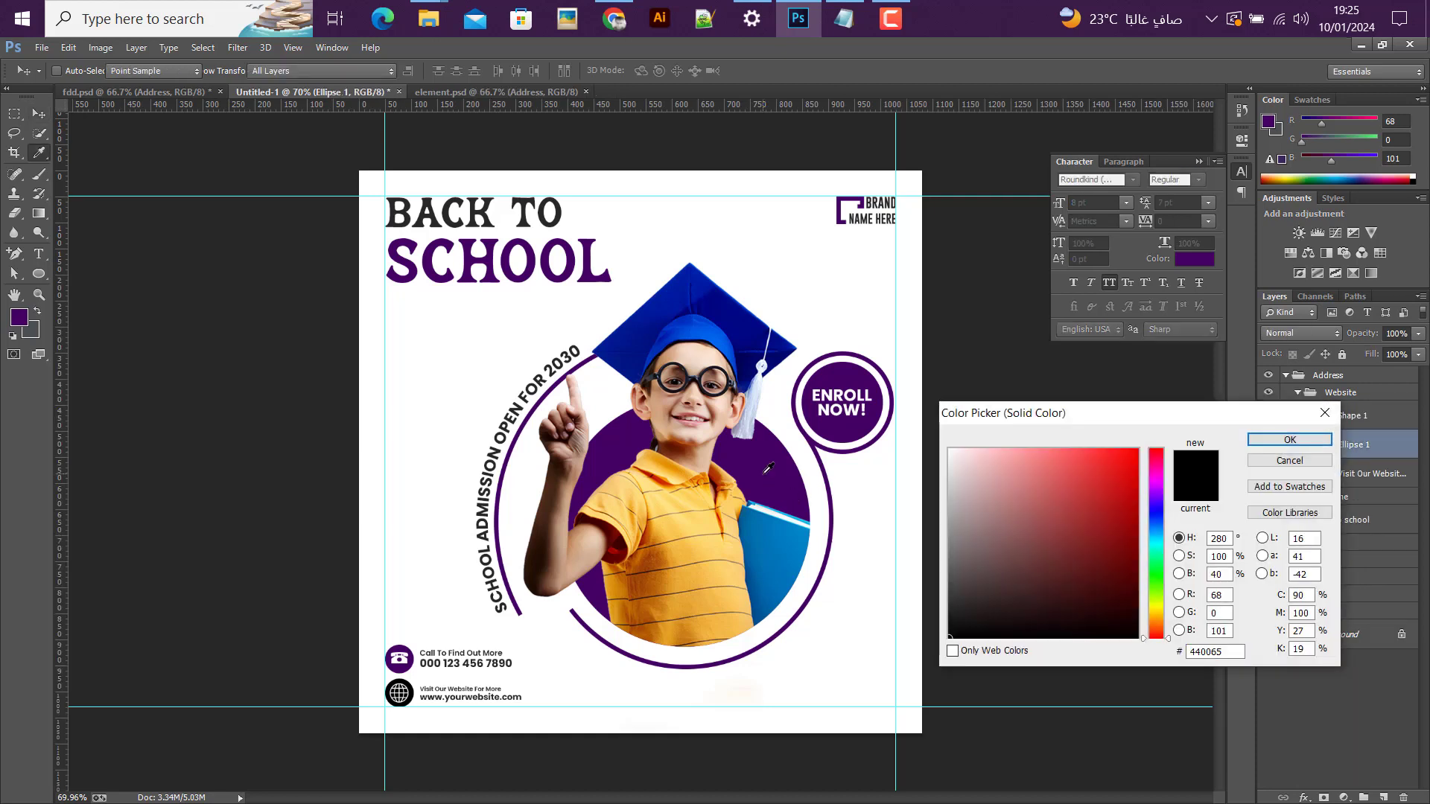
click(1287, 440)
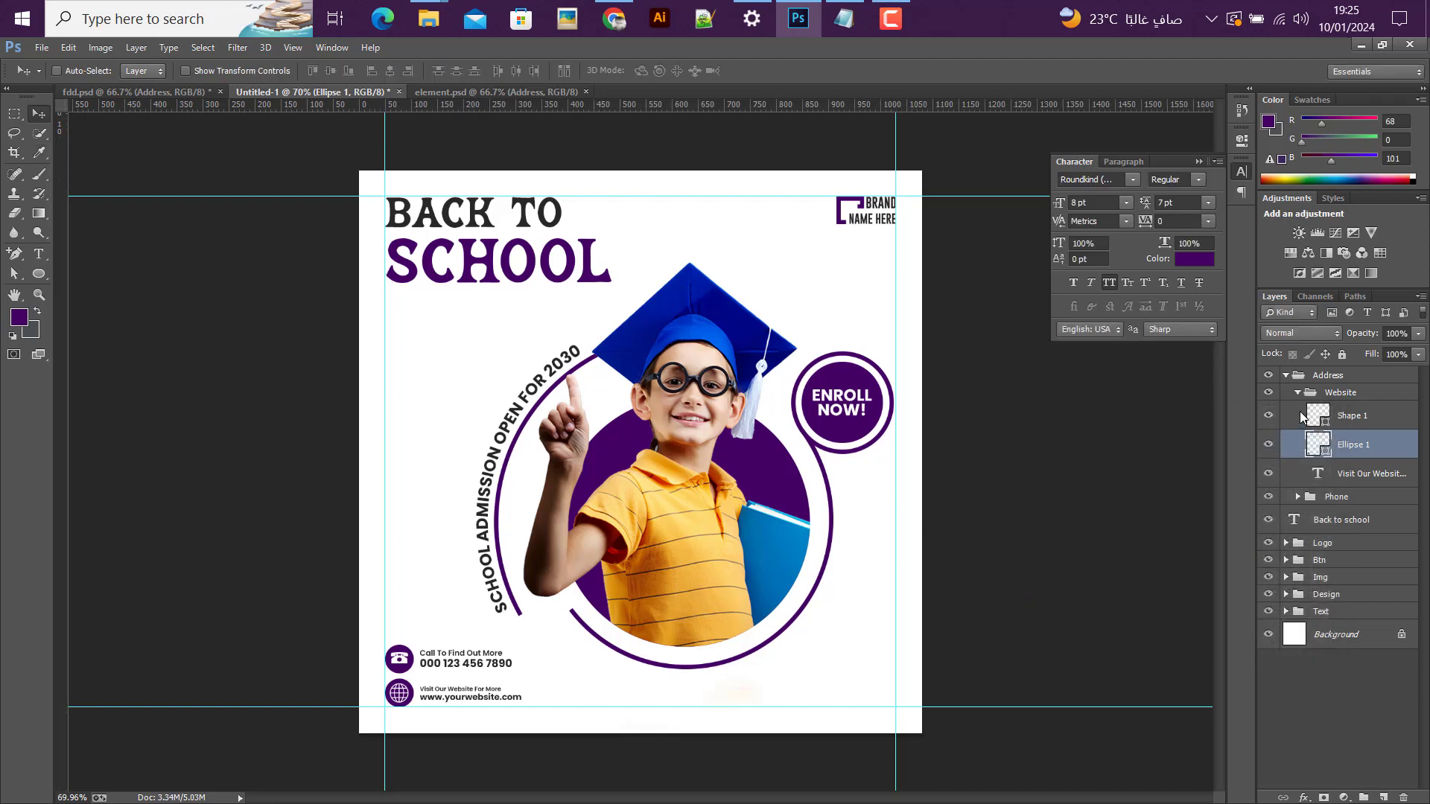
click(1296, 393)
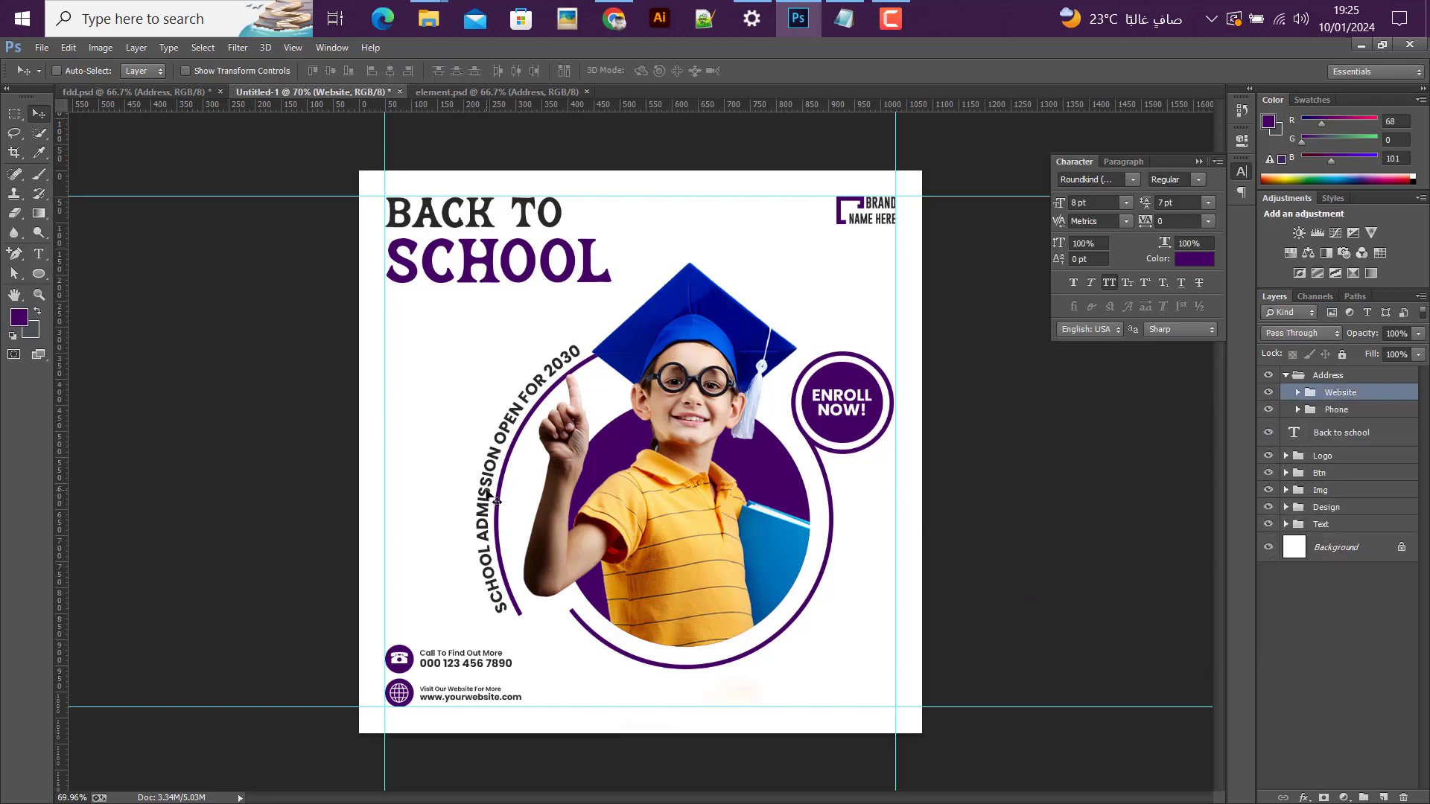
Step: Open Texture.jpg from the 07 folder in My desing and place it over the post's canvas directly above the Background layer
click(1350, 554)
click(42, 49)
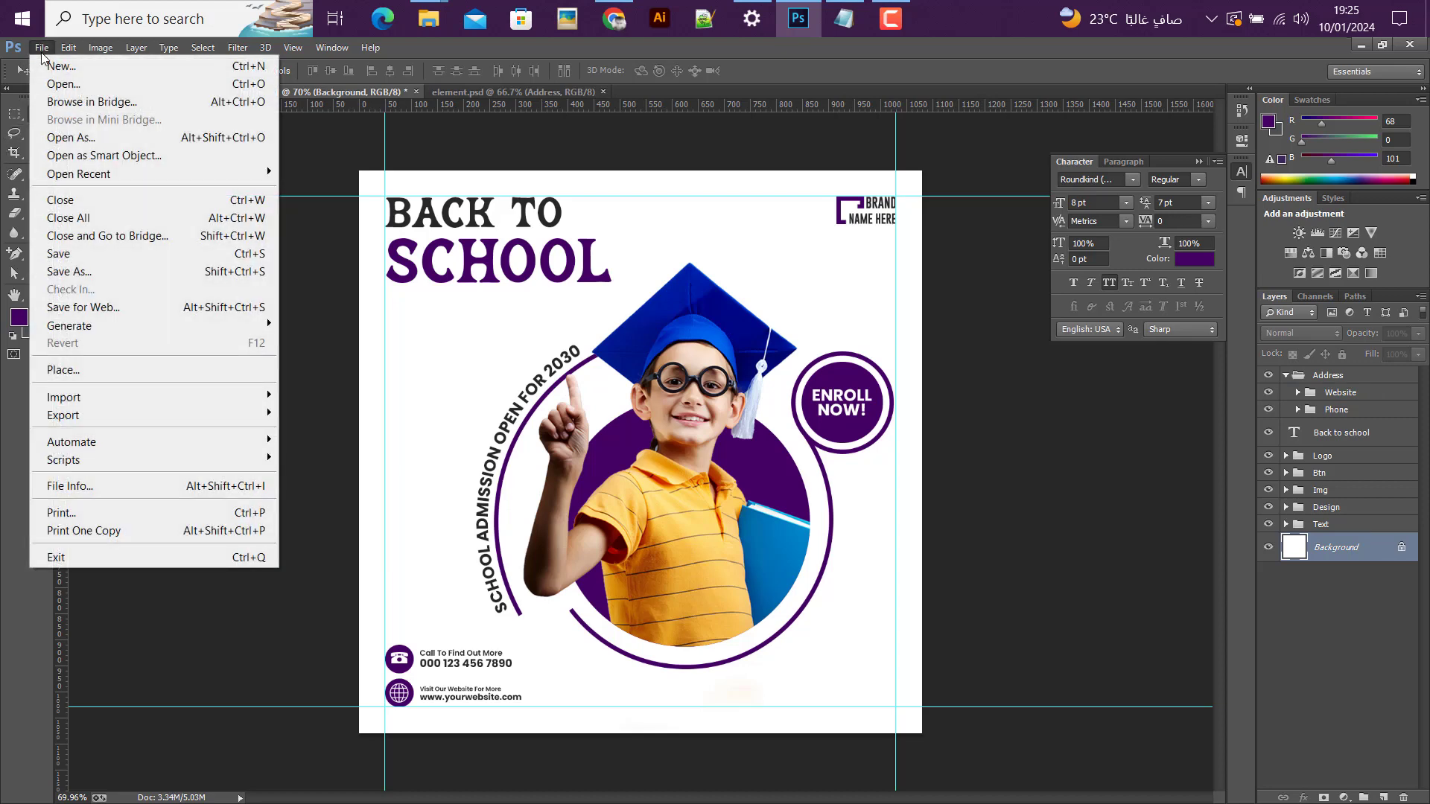
click(54, 83)
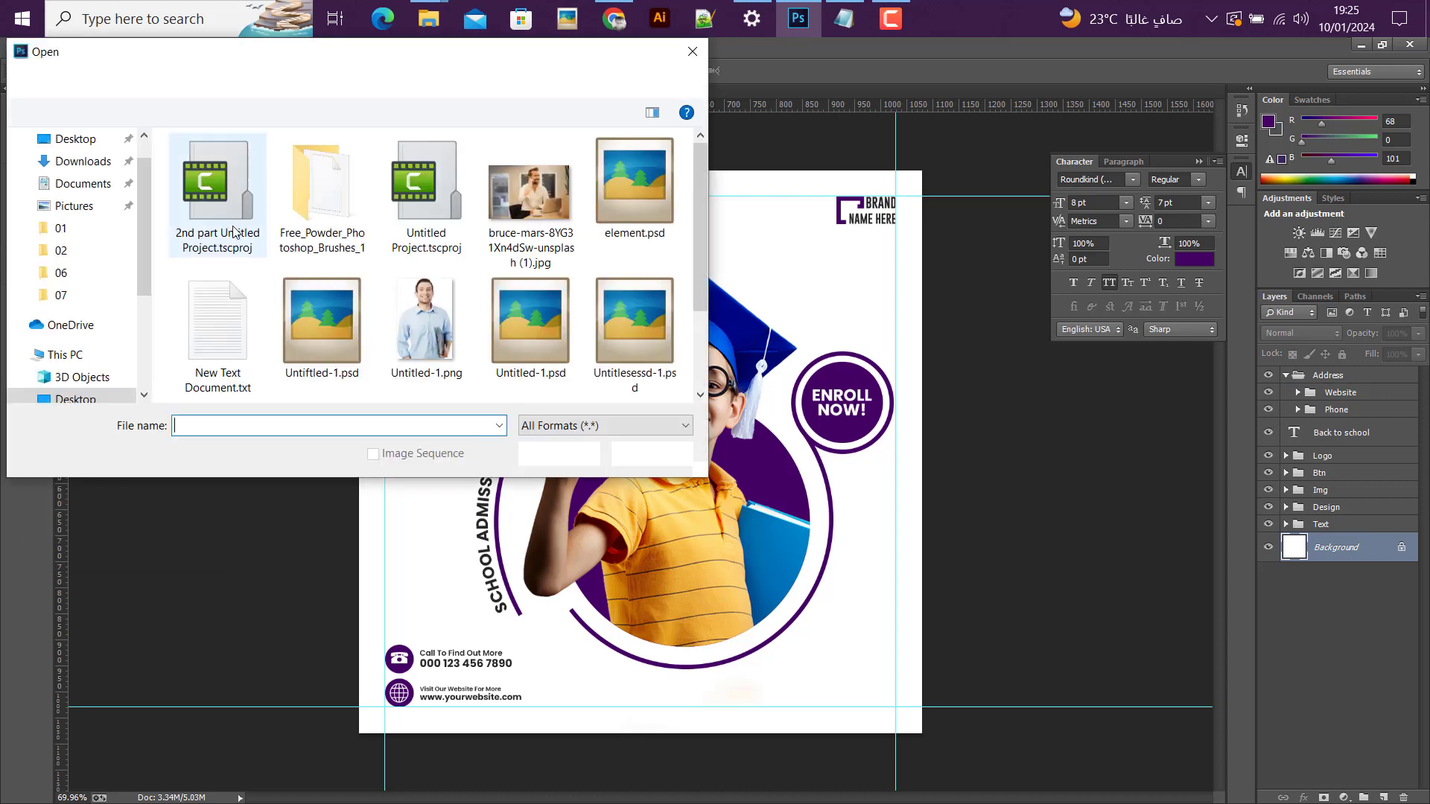
click(95, 81)
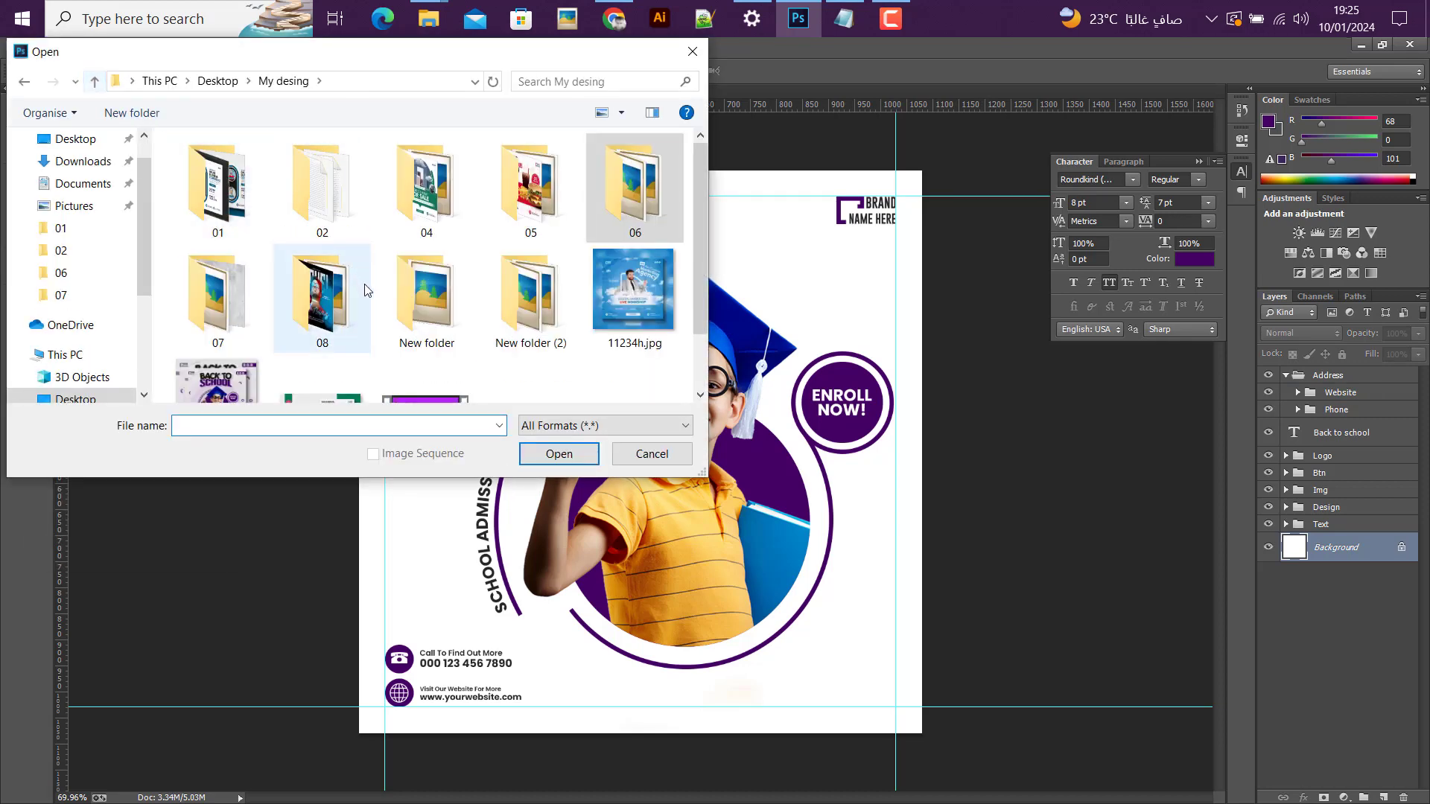
double_click(214, 313)
click(540, 192)
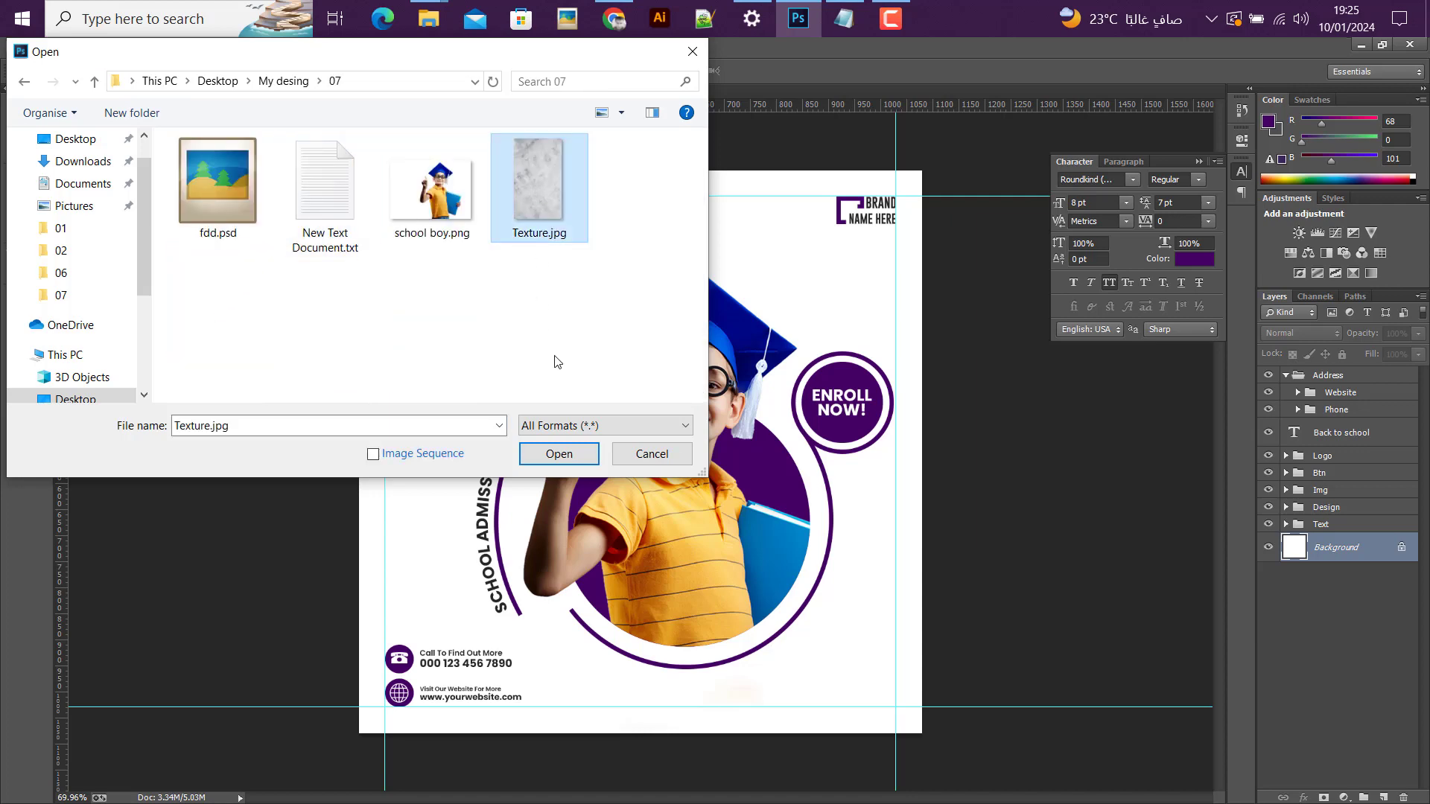
click(570, 461)
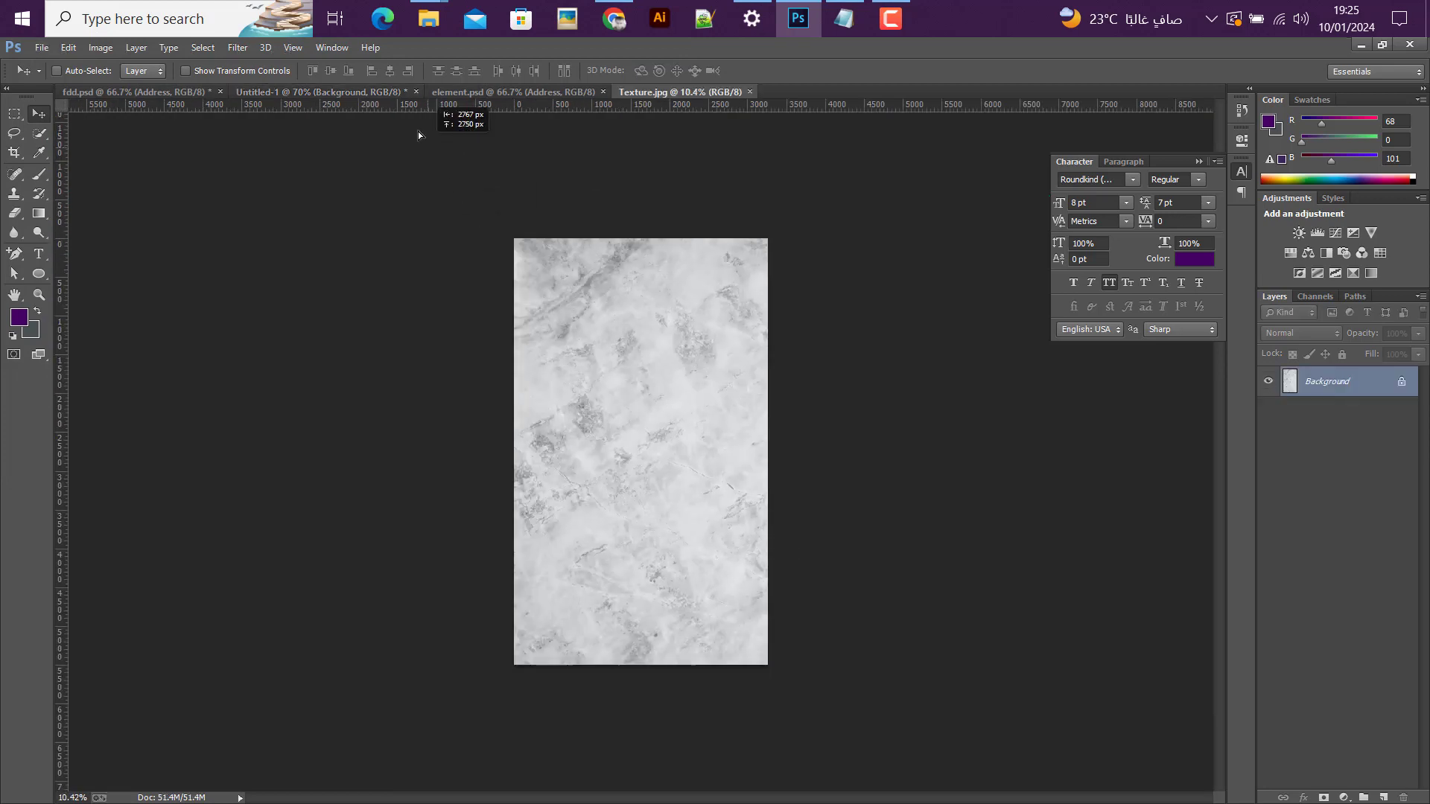
drag(346, 96, 547, 419)
scroll(548, 422, down, 3)
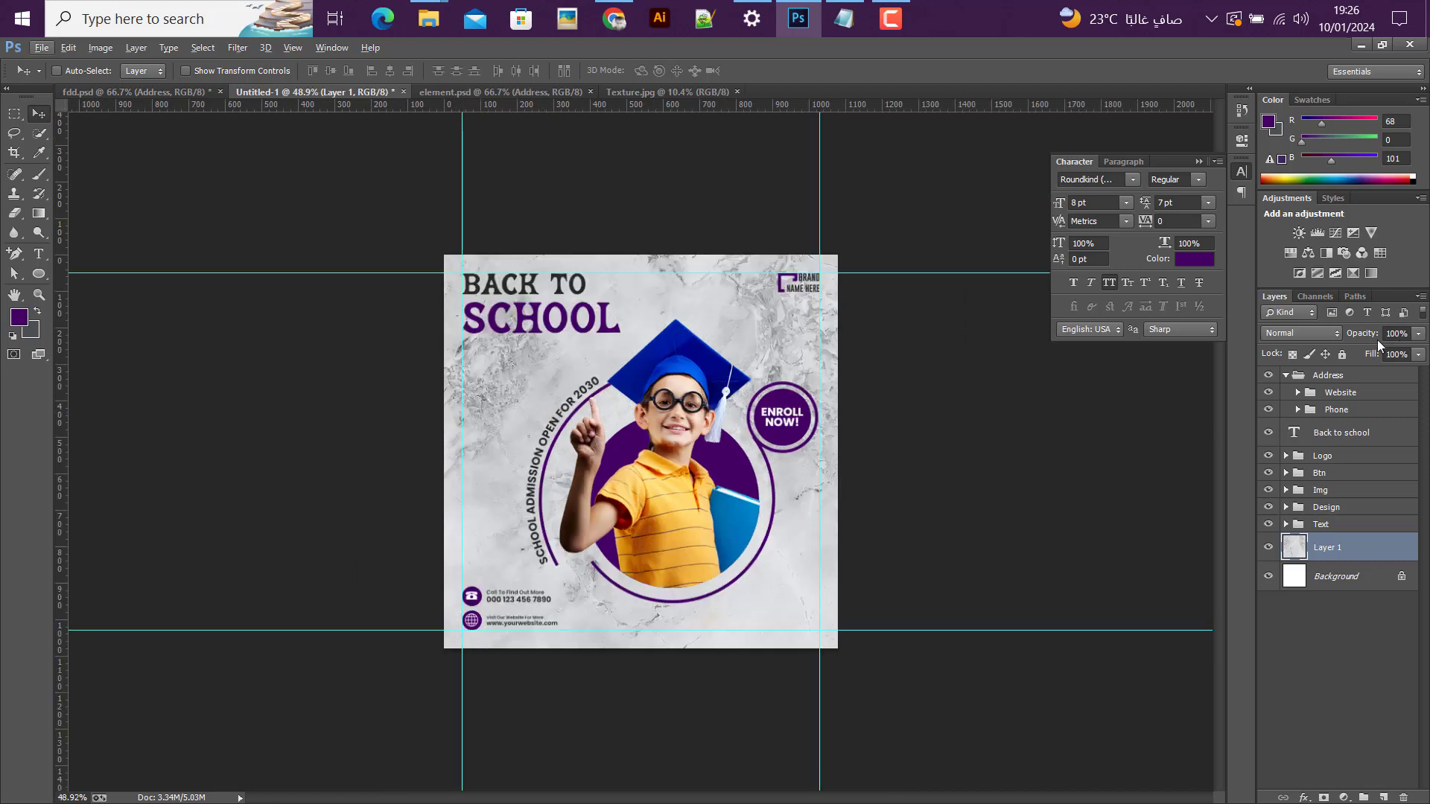
Step: Set the texture layer's fill to 25%
click(1419, 355)
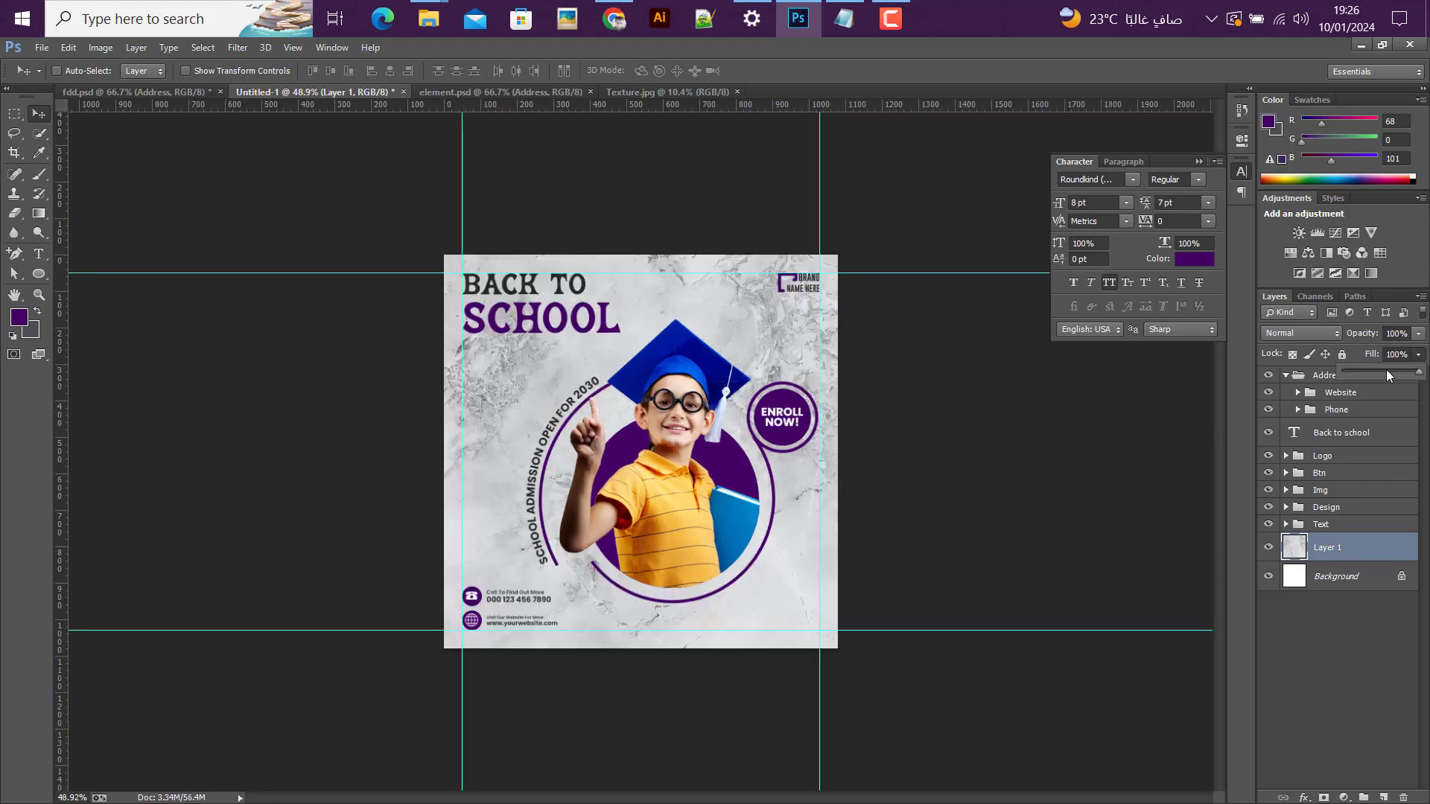
drag(1355, 370, 1325, 375)
text(25)
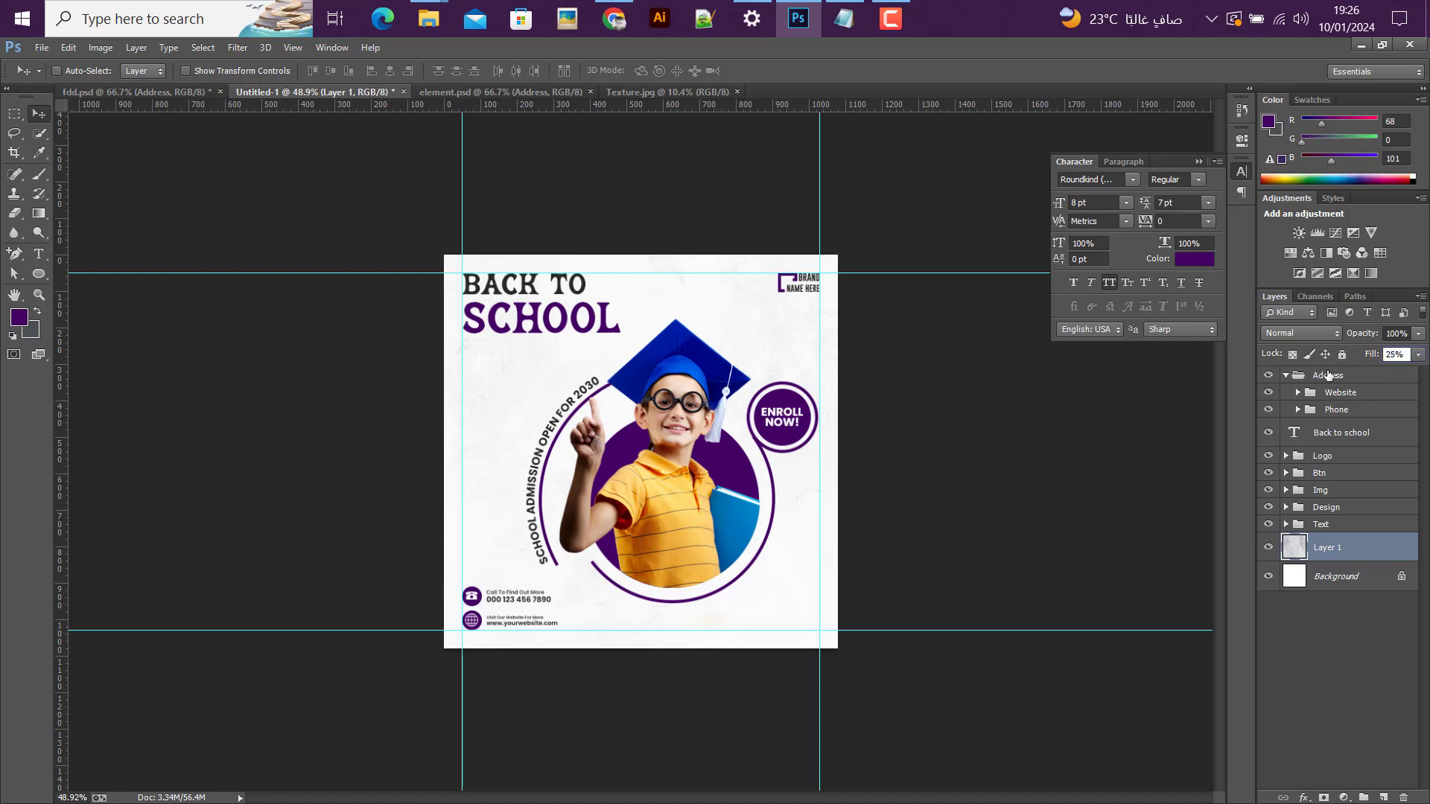
key(Return)
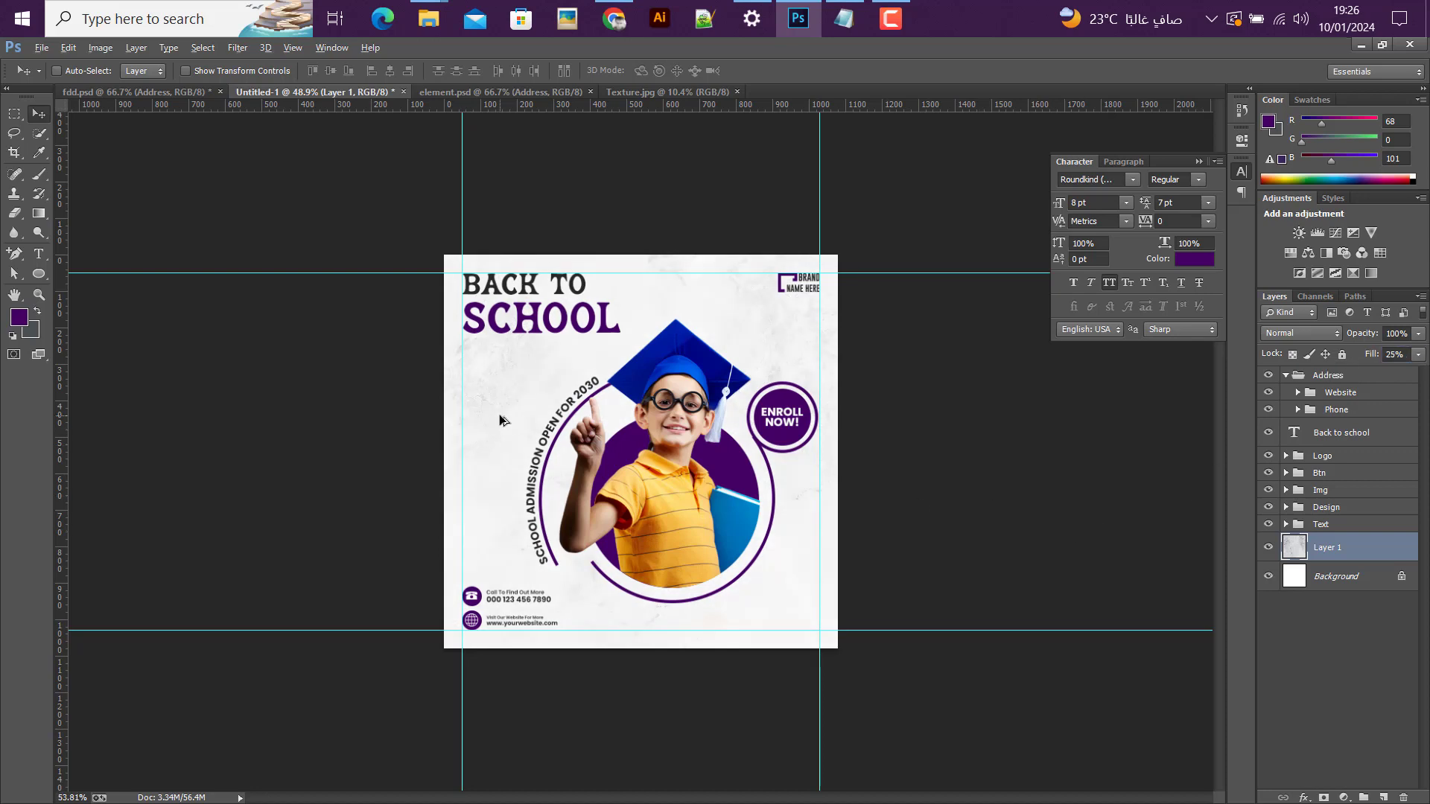
scroll(500, 420, up, 3)
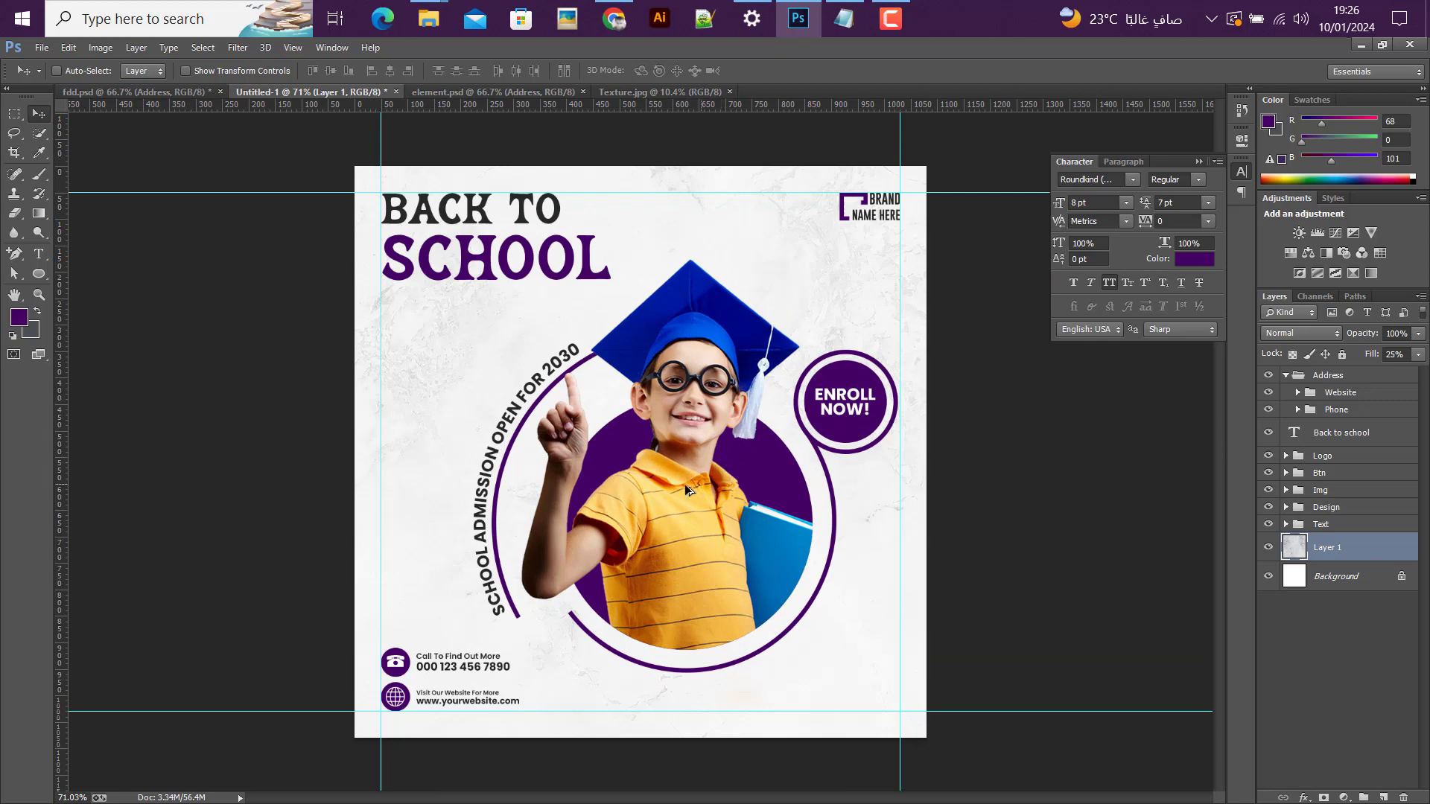
scroll(685, 485, up, 1)
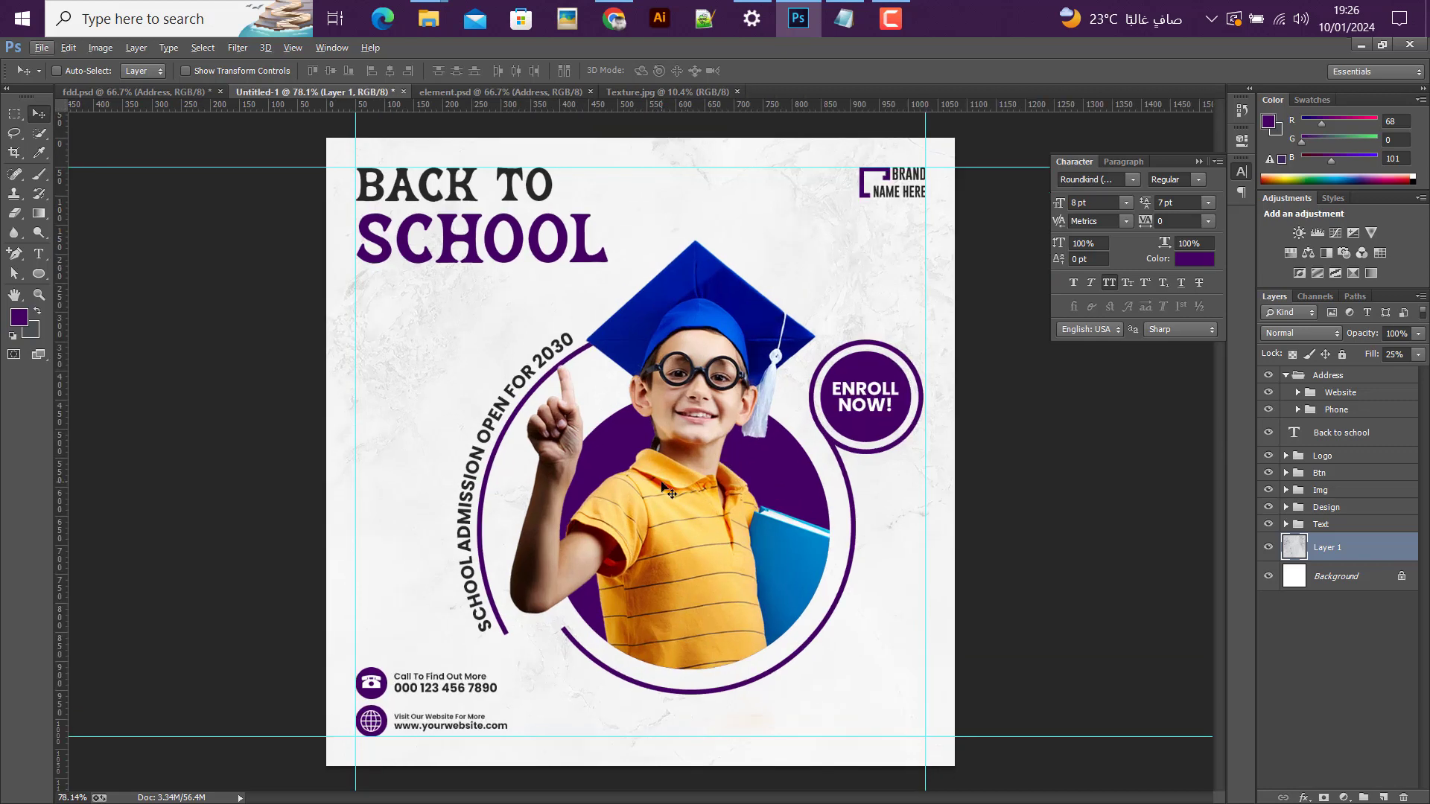
Step: Following the fdd.psd reference, draw a purple square of about 195 px in the post's lower-right corner and align it to the canvas edges
click(111, 91)
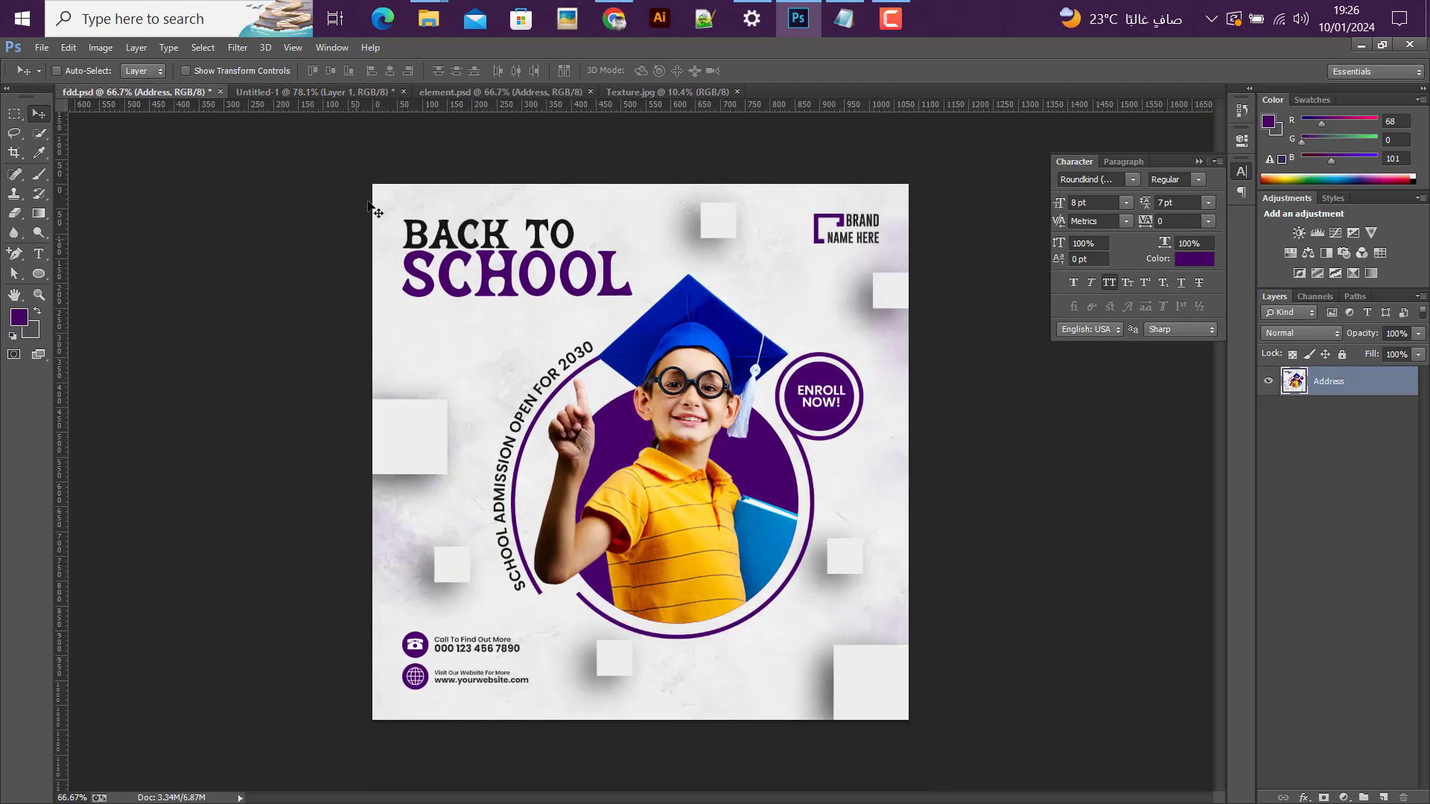
click(326, 92)
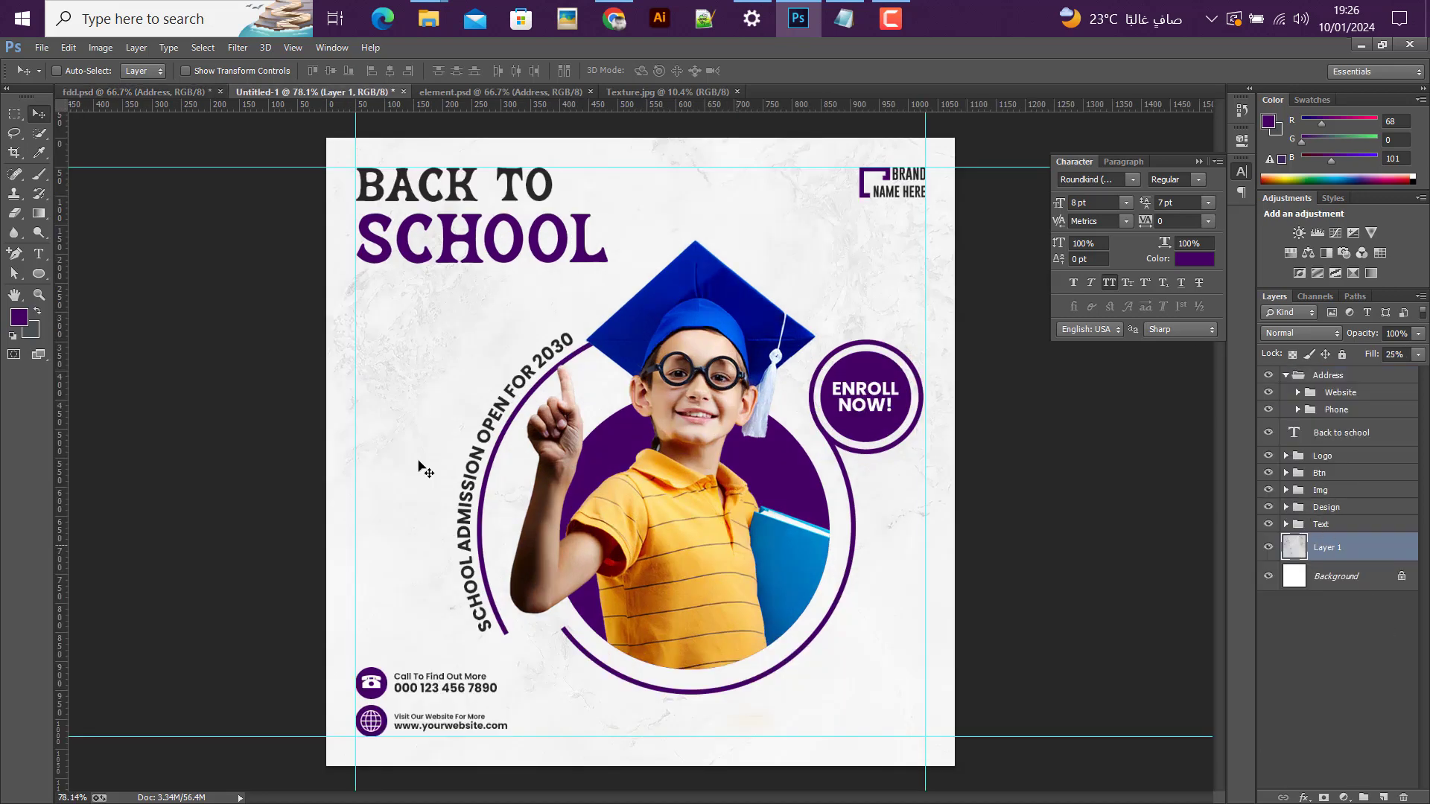
right_click(34, 276)
click(65, 273)
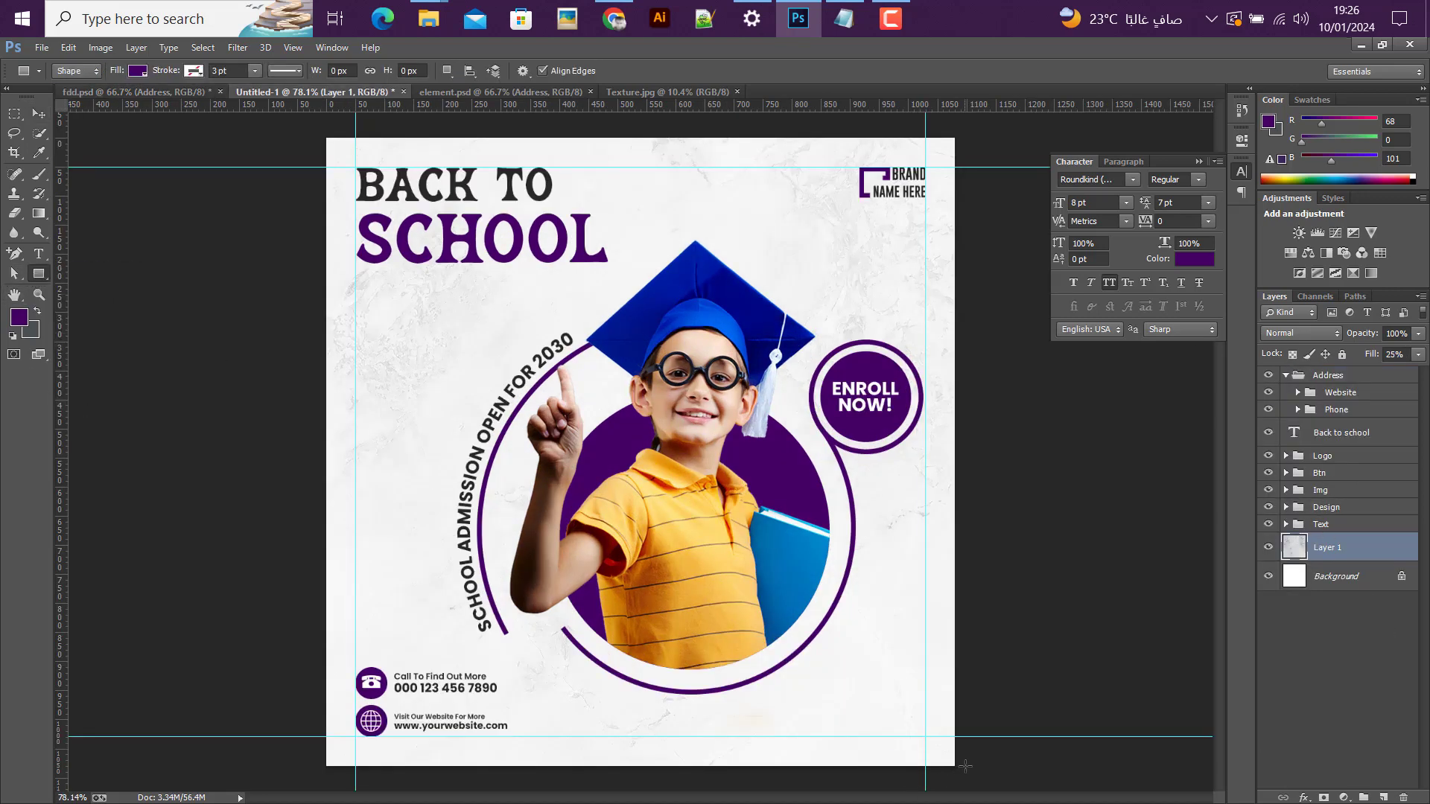
drag(957, 765, 843, 651)
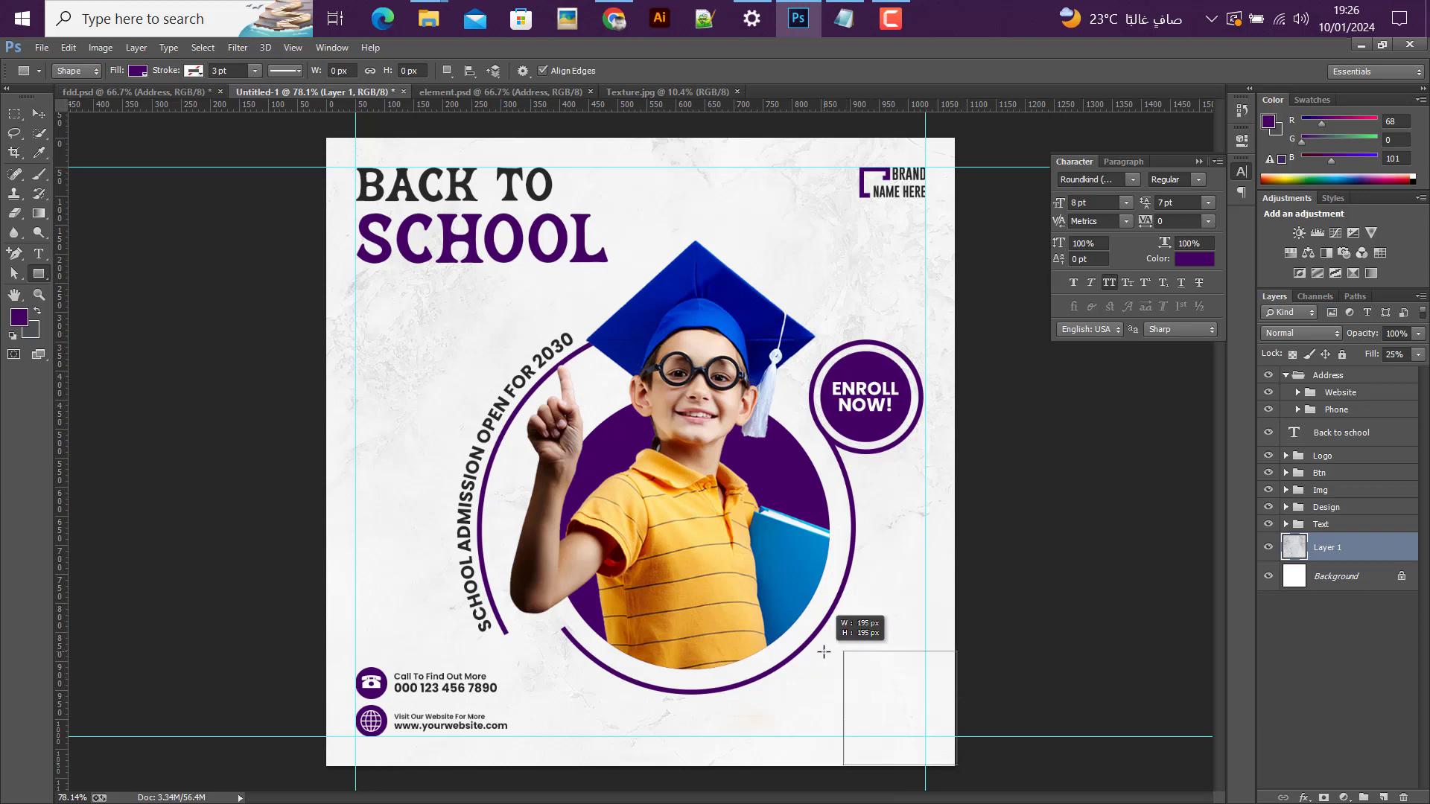
click(42, 116)
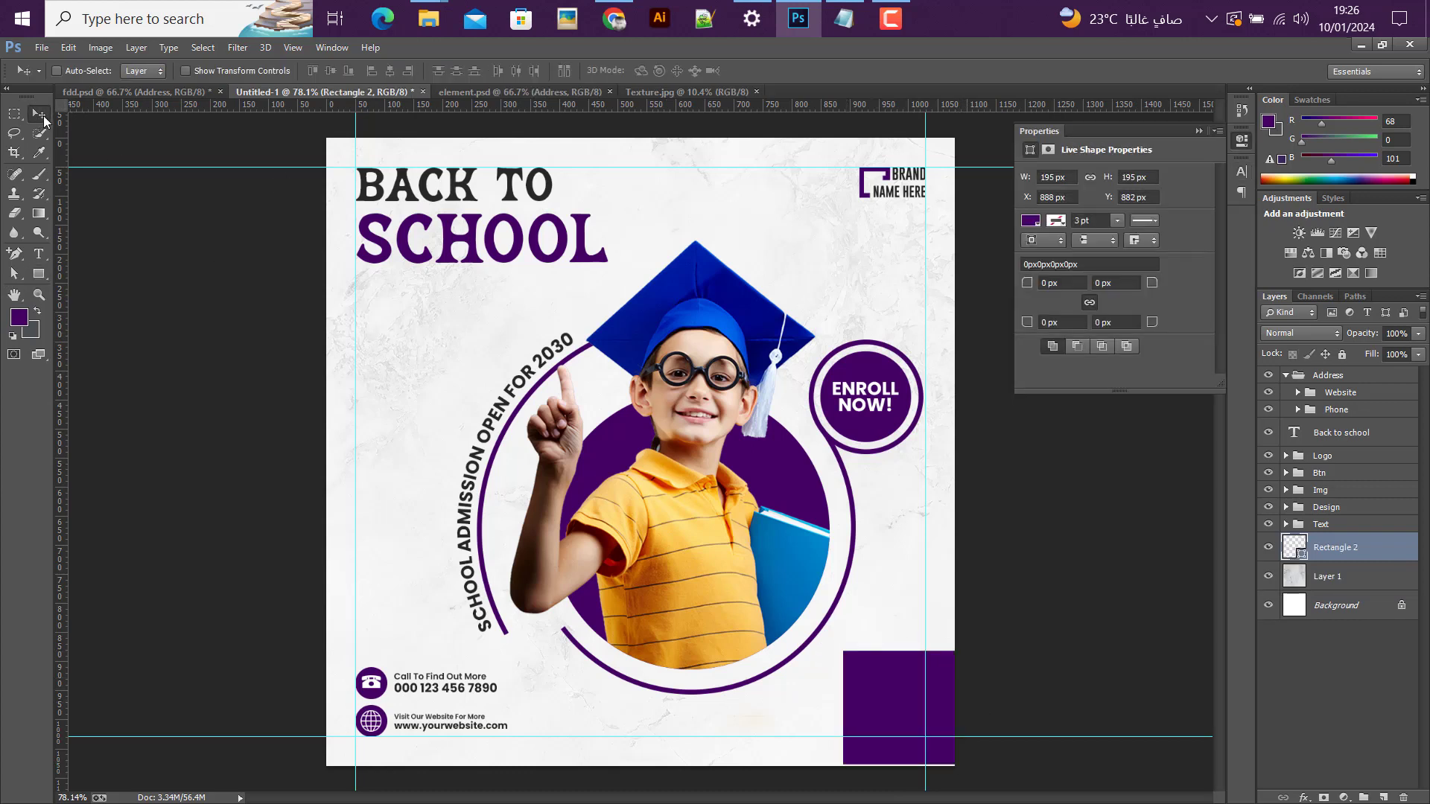
key(ctrl+a)
click(408, 71)
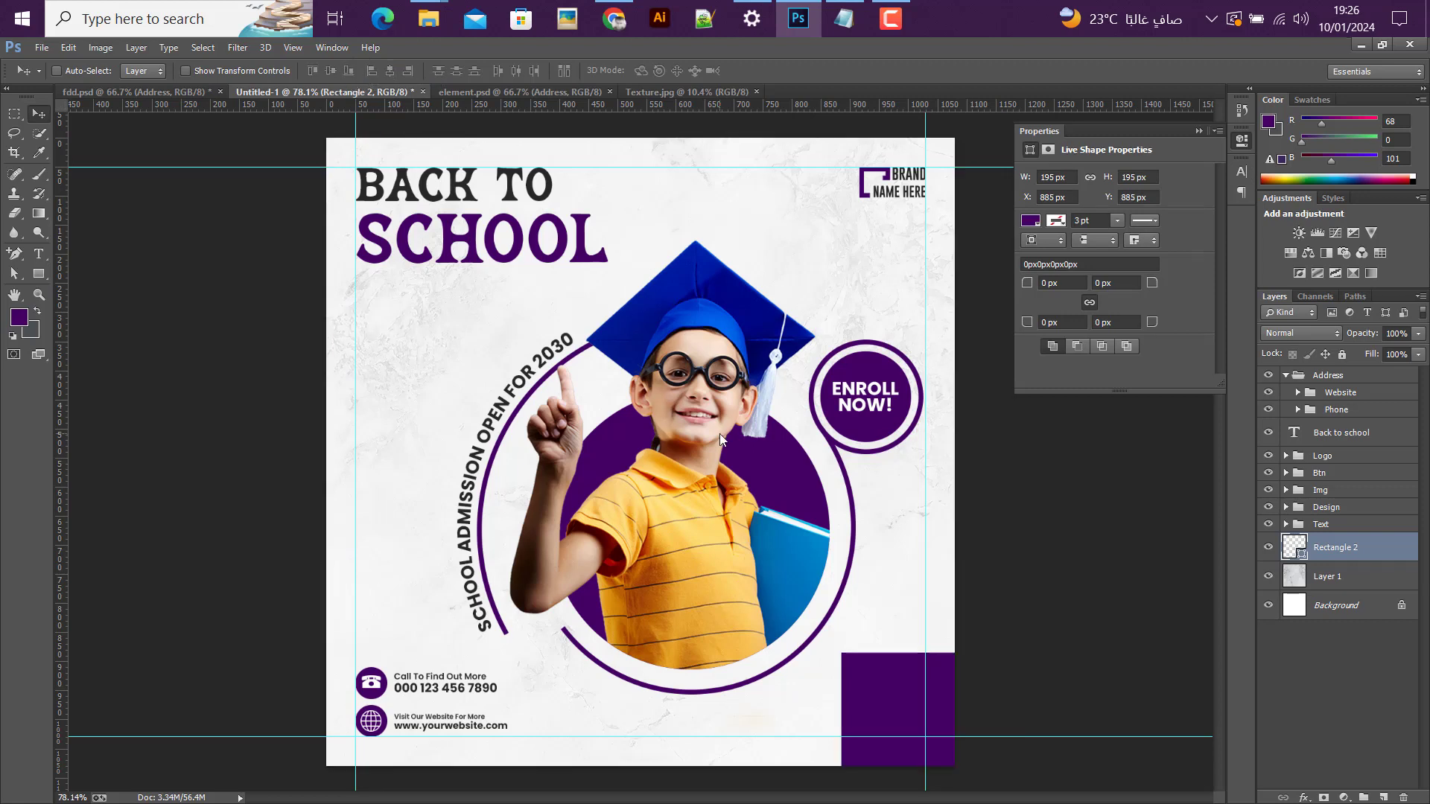
Step: Scale the corner square down to 160 px from its upper-left corner and fill it with the light color sampled from the background
key(ctrl+t)
drag(843, 655, 861, 674)
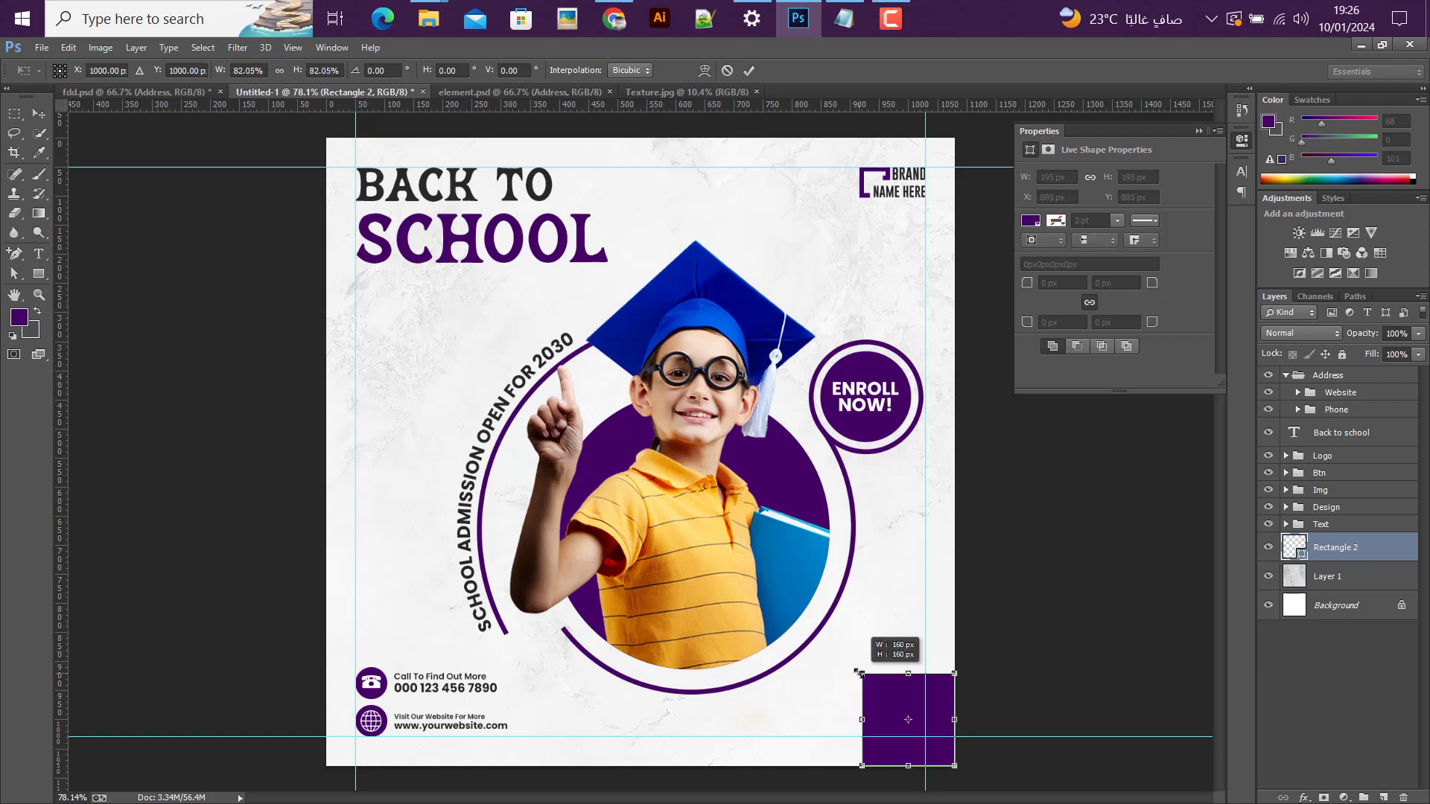
key(Return)
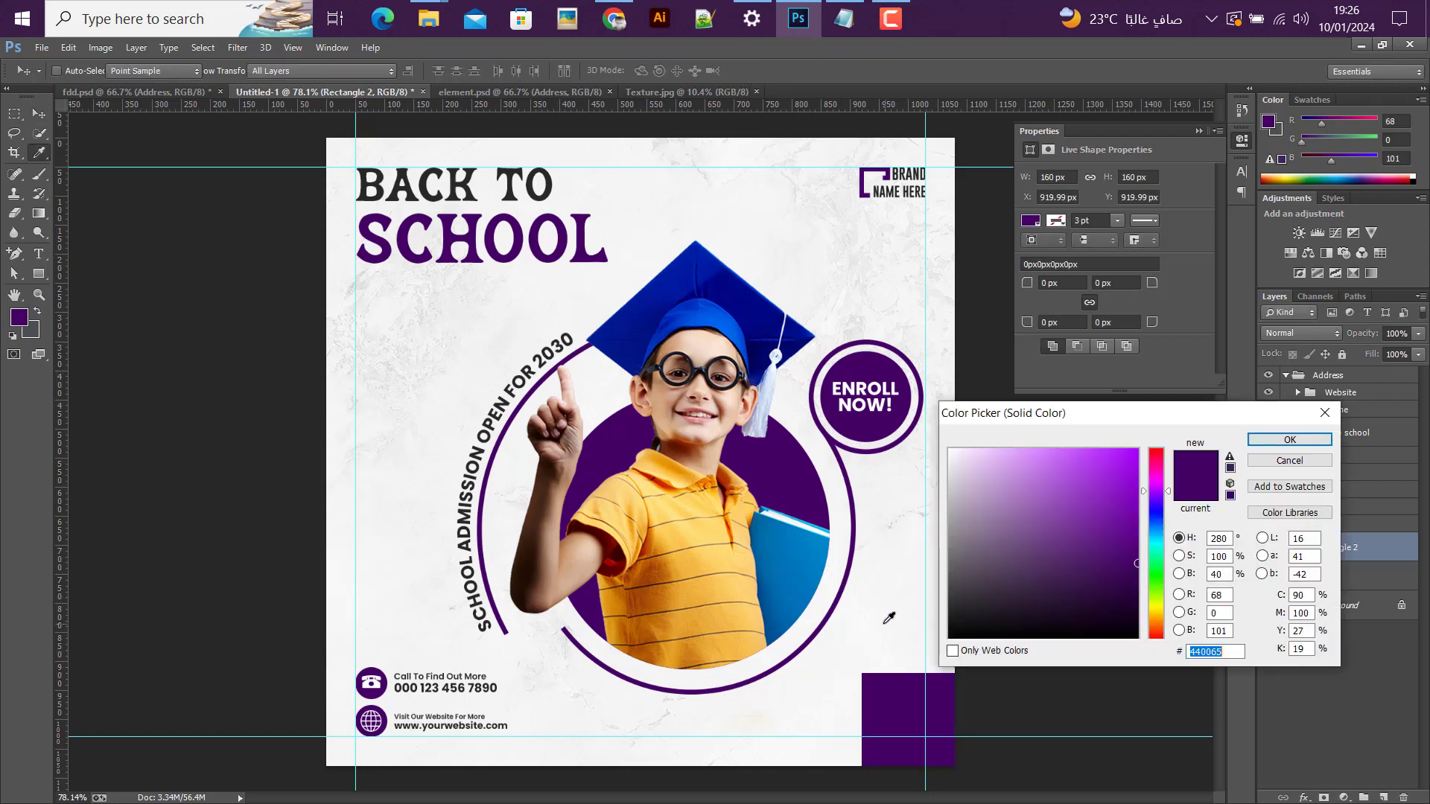
click(886, 625)
click(1277, 440)
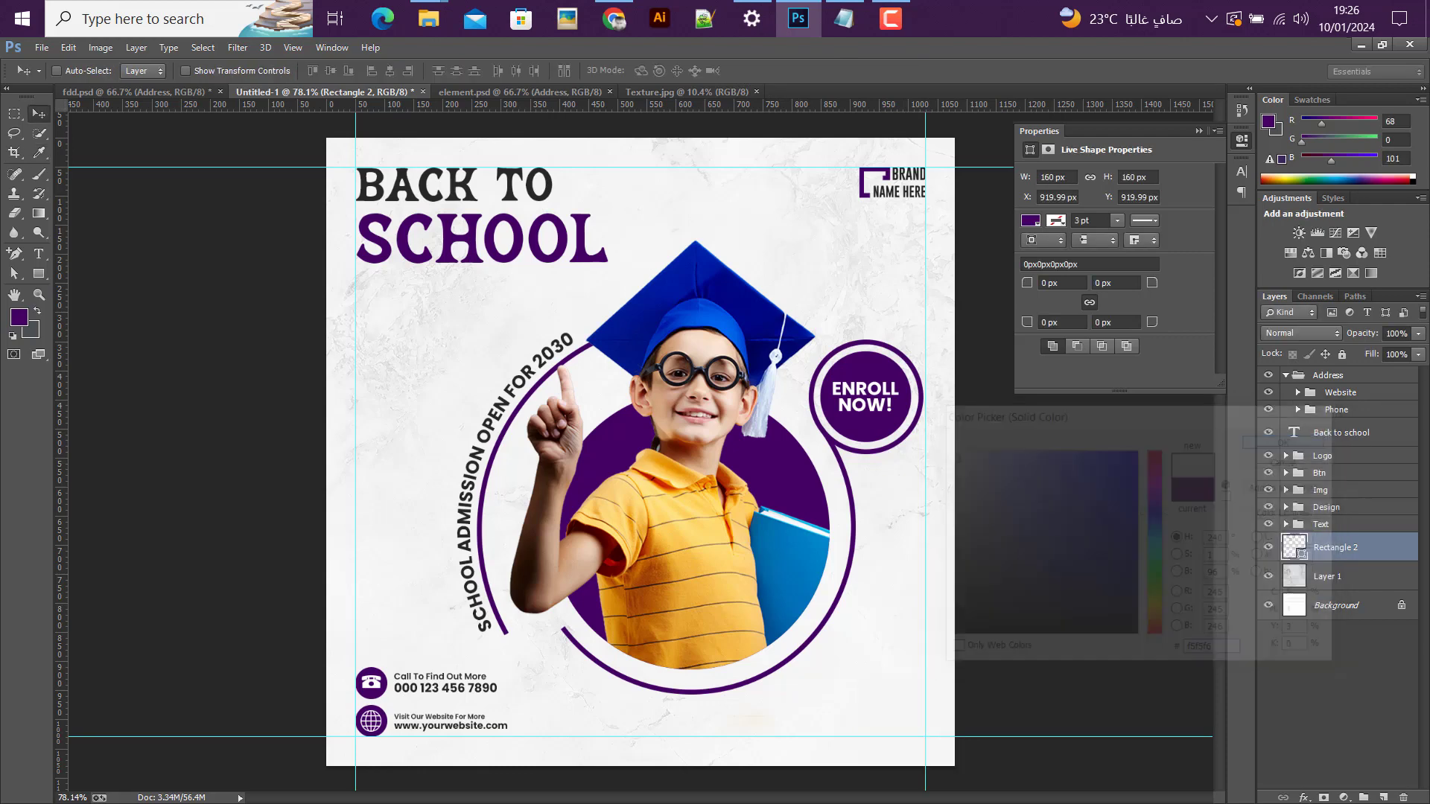
Step: Add a black Multiply drop shadow with a size of 76 px to the corner square
double_click(1407, 553)
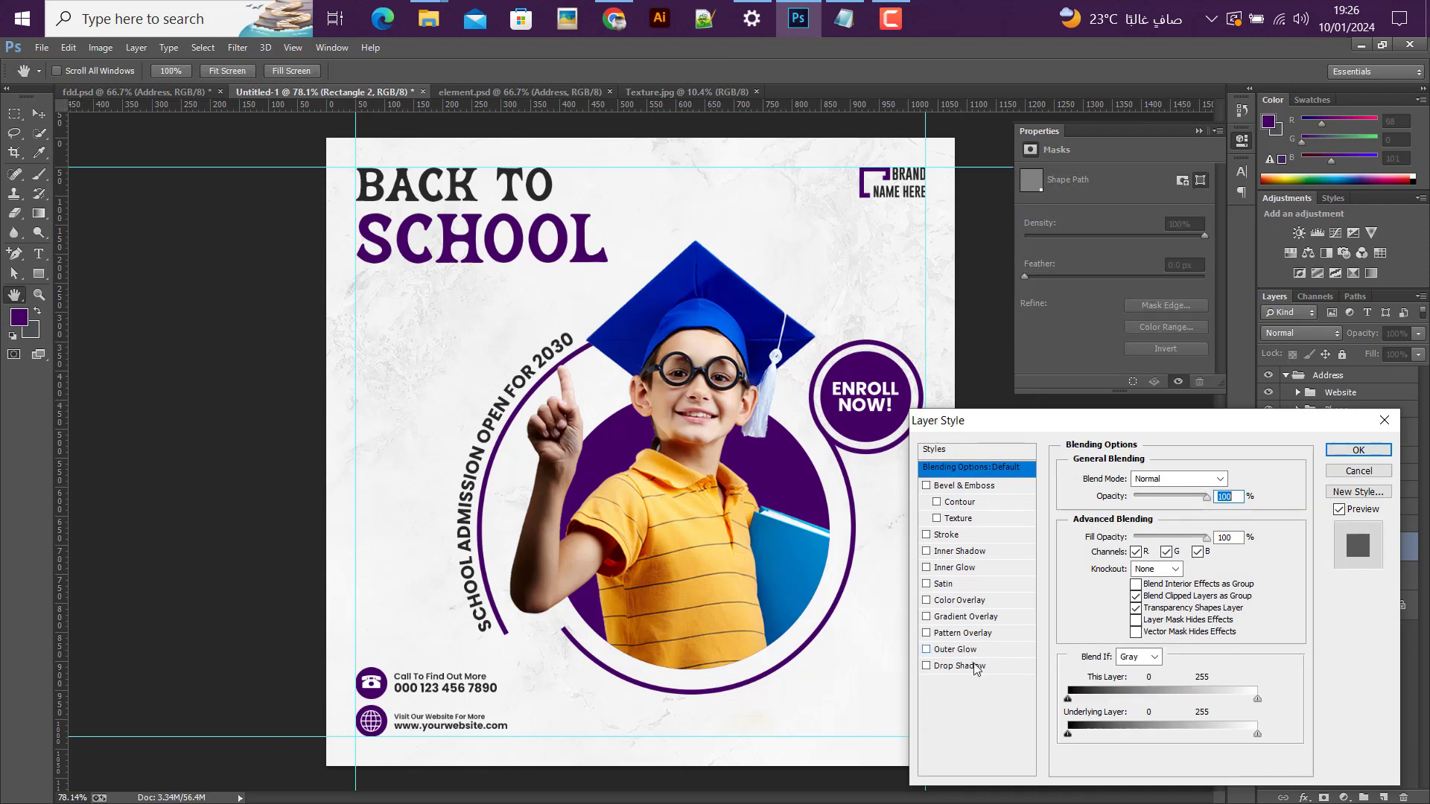
click(964, 667)
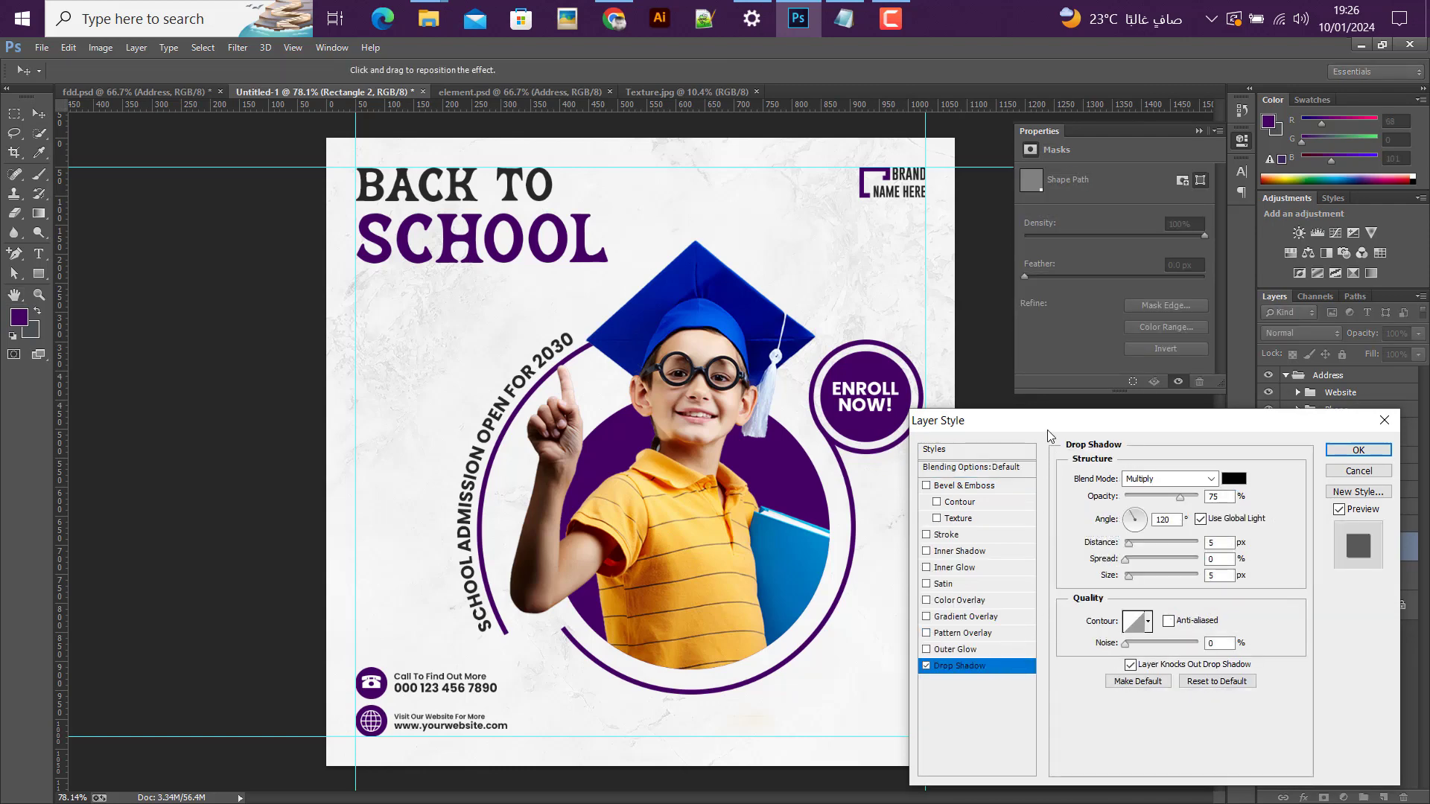
drag(1047, 431, 351, 278)
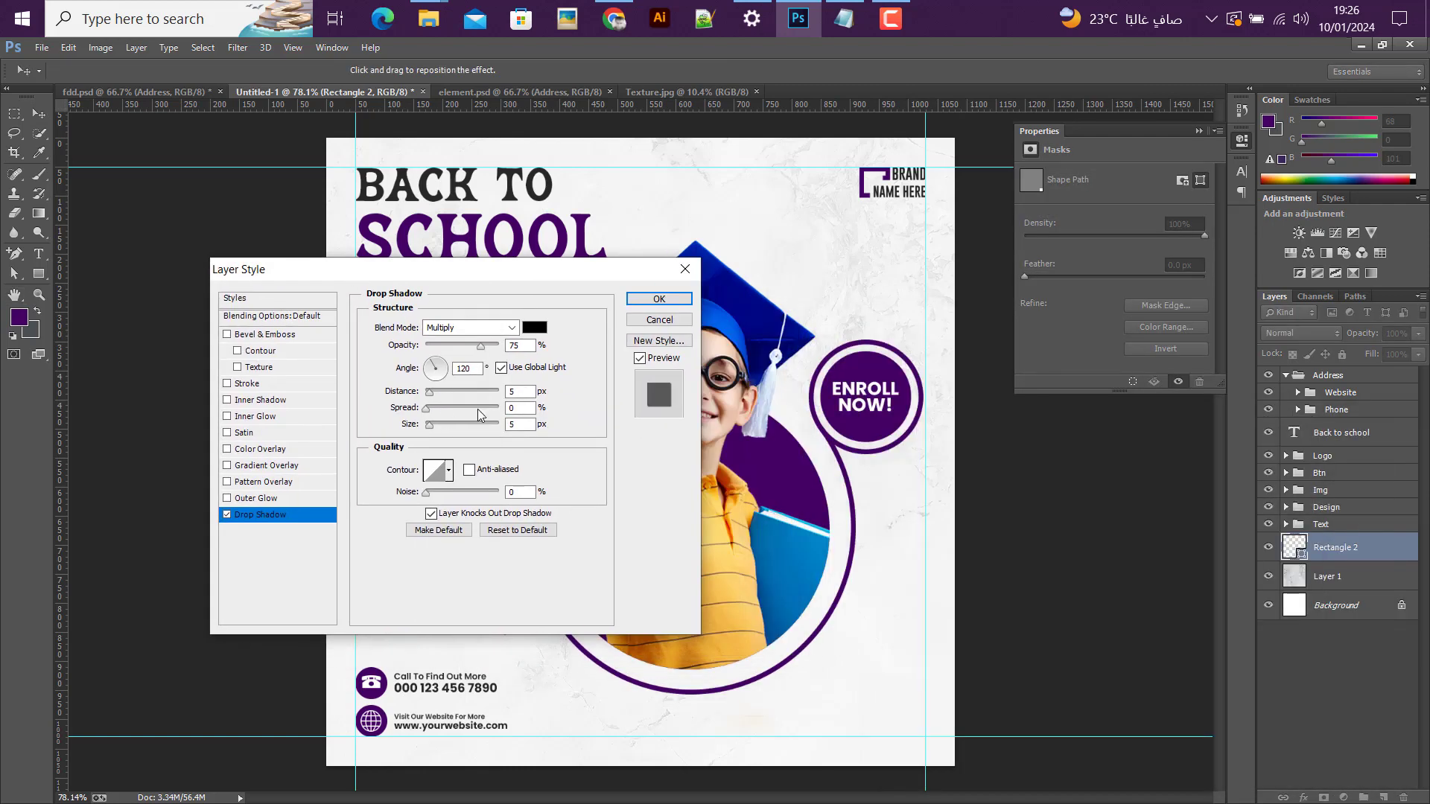
drag(429, 427, 430, 392)
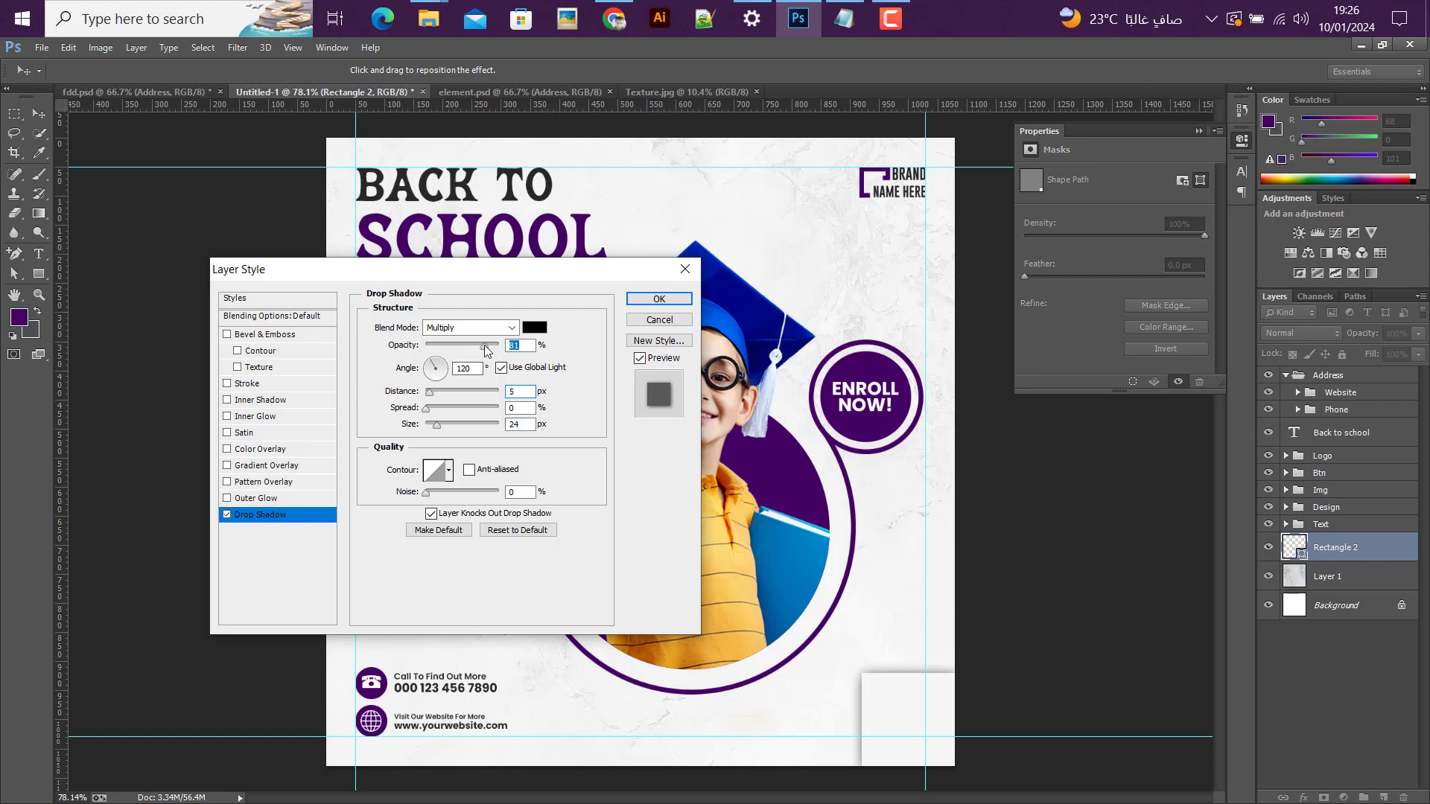
drag(438, 426, 455, 413)
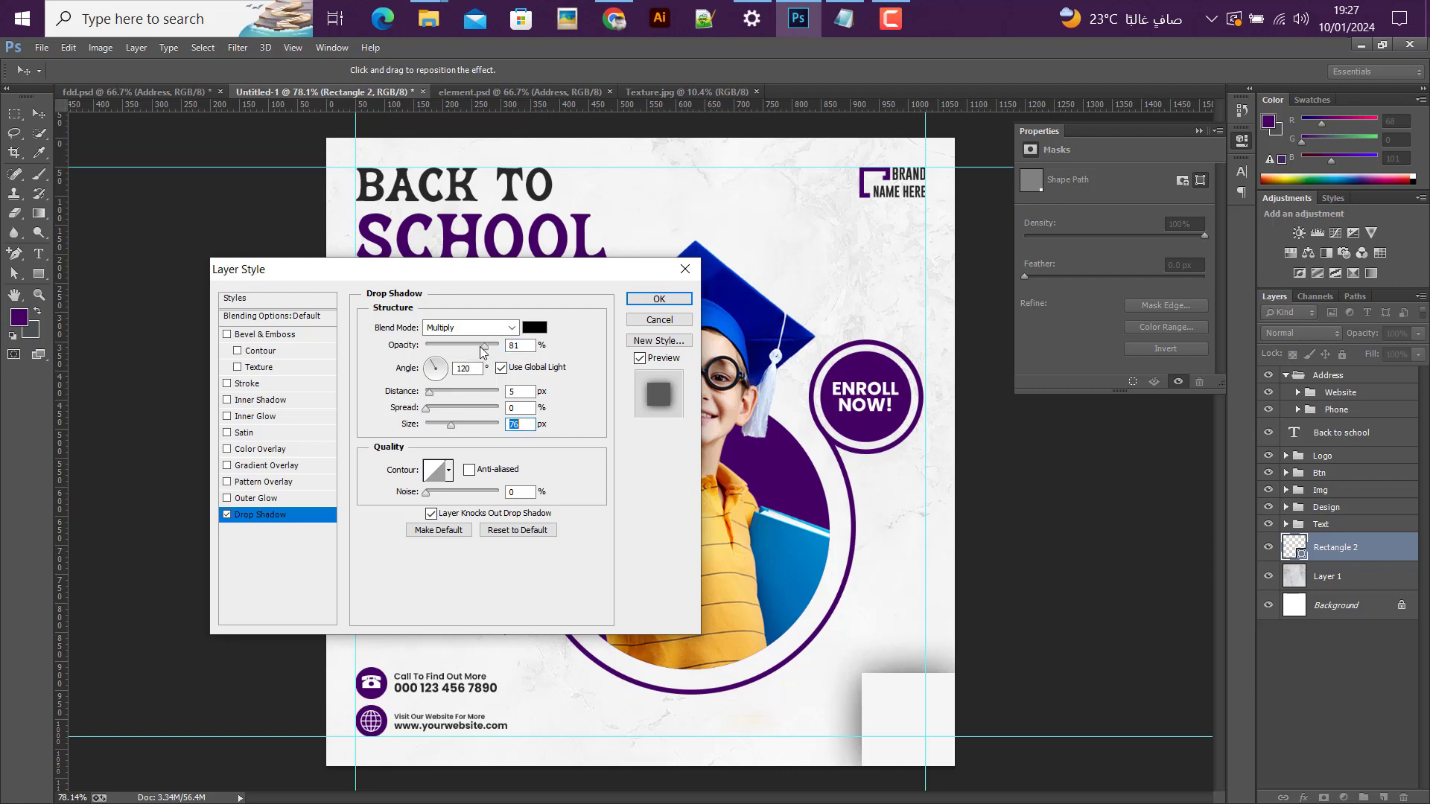
Step: Set the square's drop shadow to about 48% opacity, a 13° angle and 17 px distance, and apply the layer style
drag(483, 349, 460, 356)
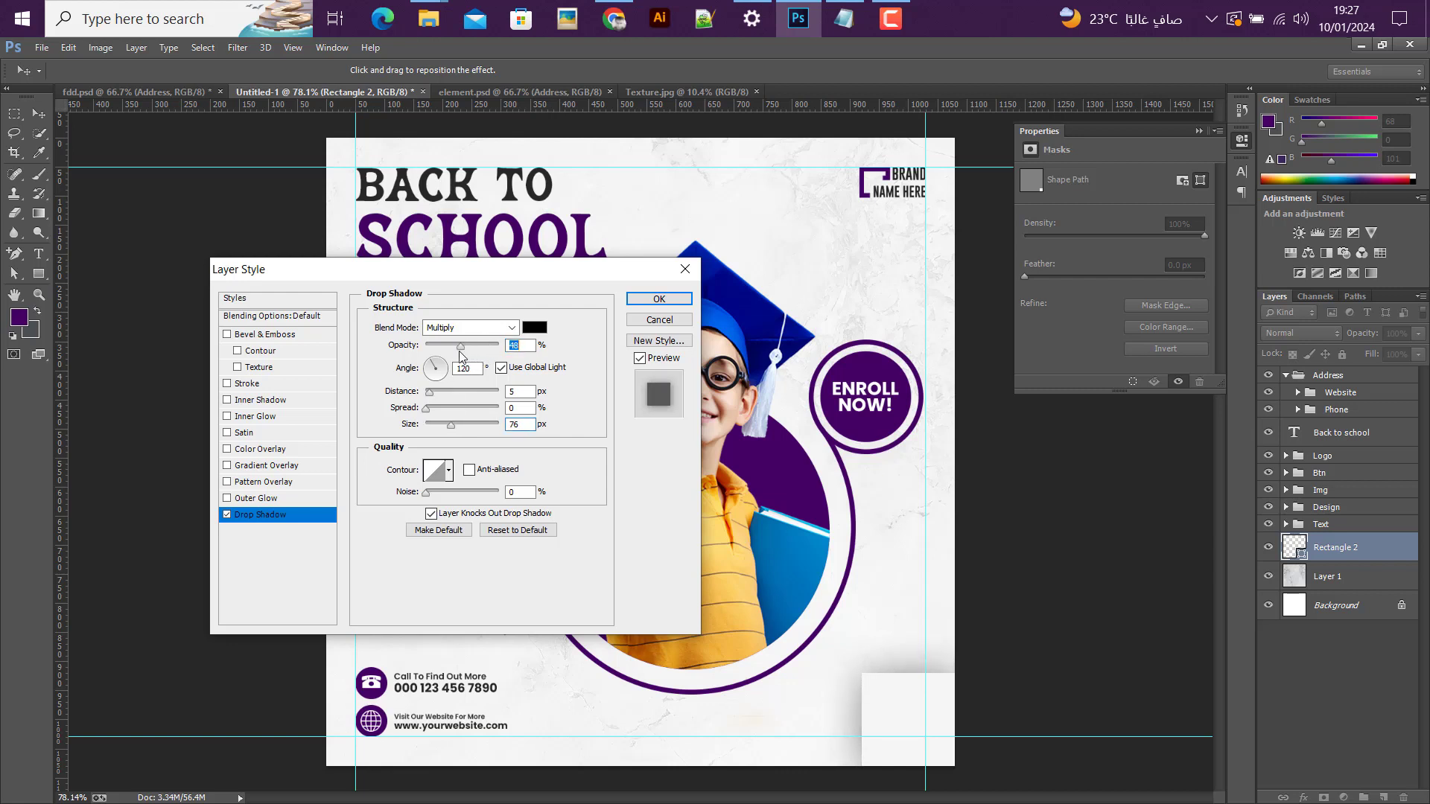
click(431, 391)
drag(926, 653, 902, 665)
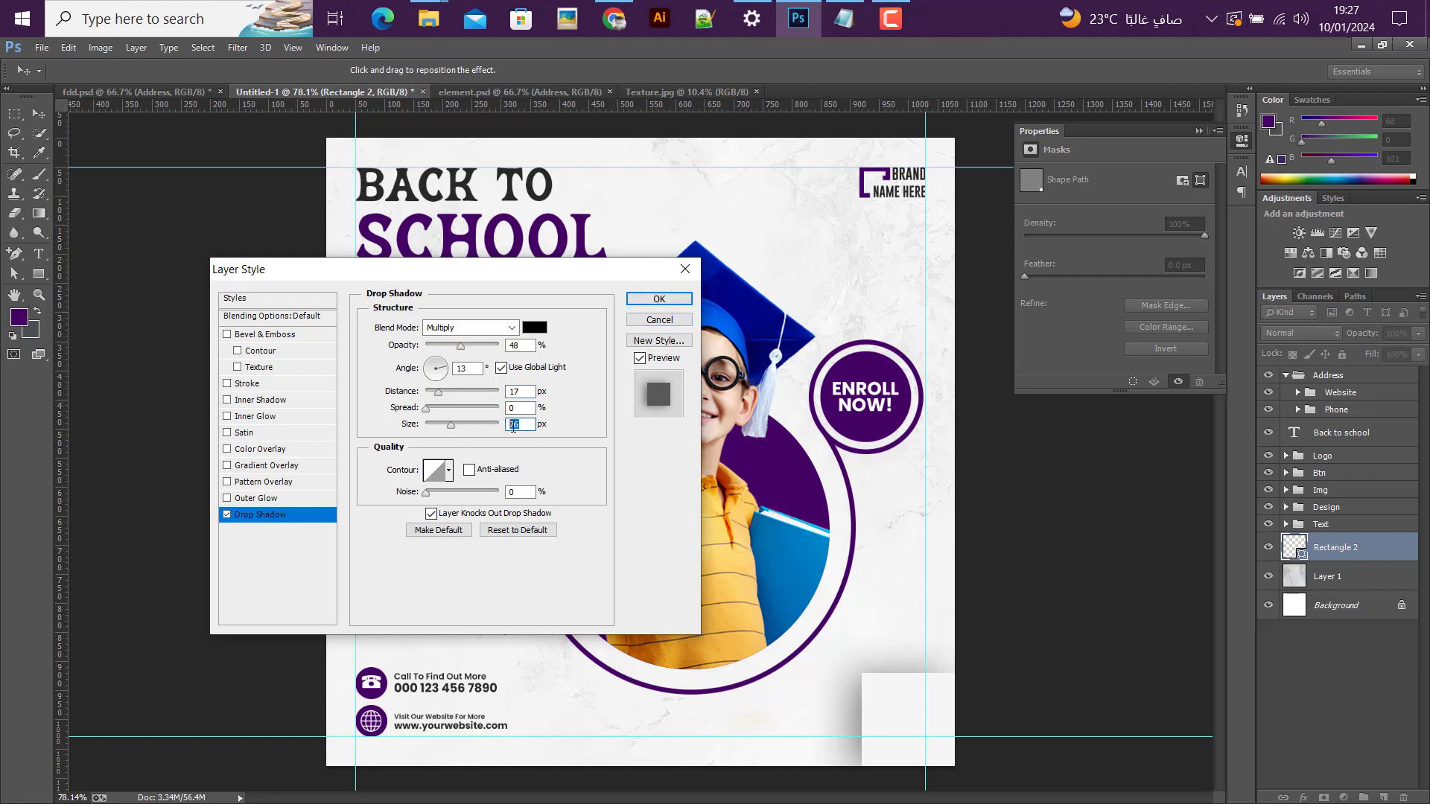
drag(530, 346, 505, 346)
click(660, 299)
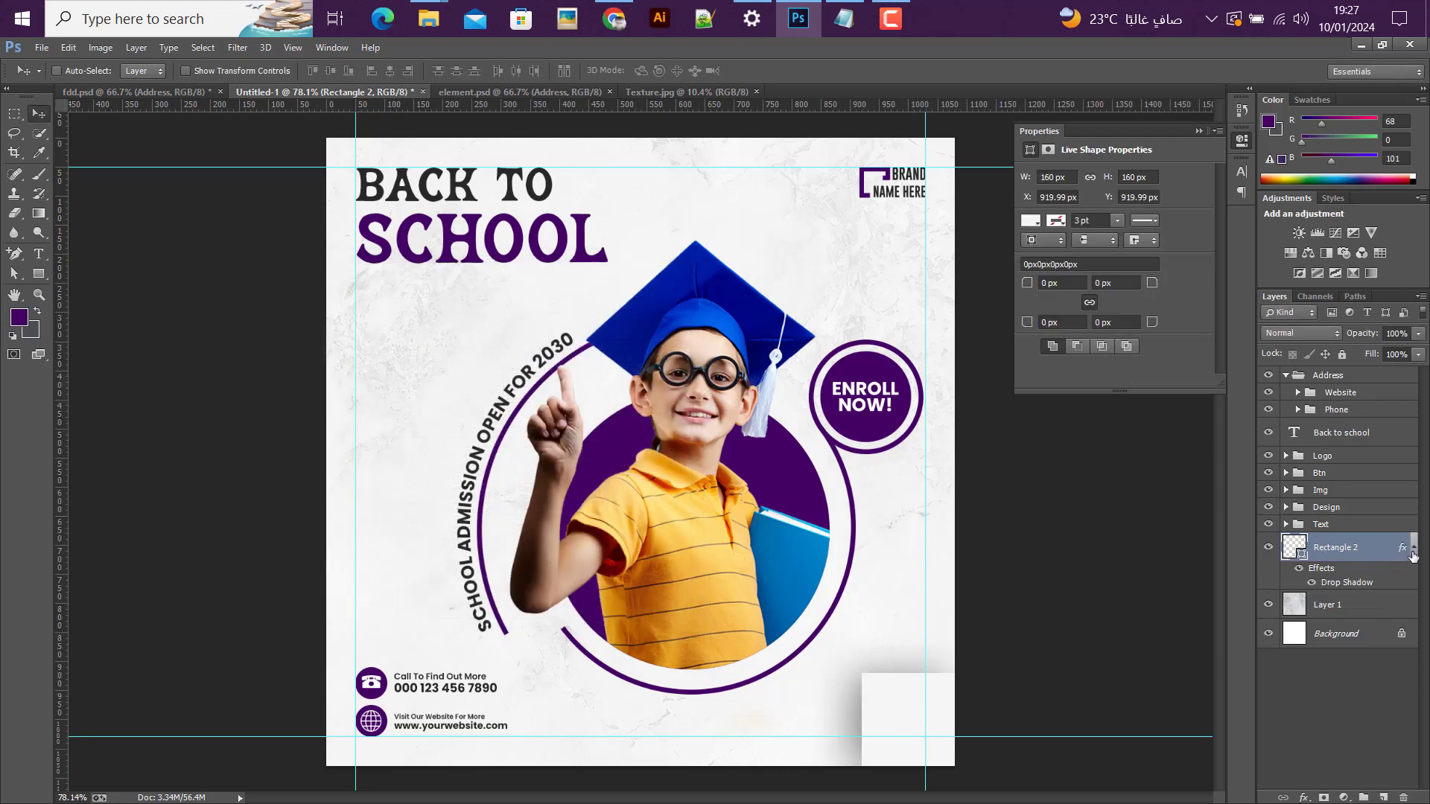
Step: Collapse the corner square's effects, place a duplicate of the square against the post's left edge at mid-height, and scale it to 85%
click(1415, 550)
click(1270, 550)
click(1269, 550)
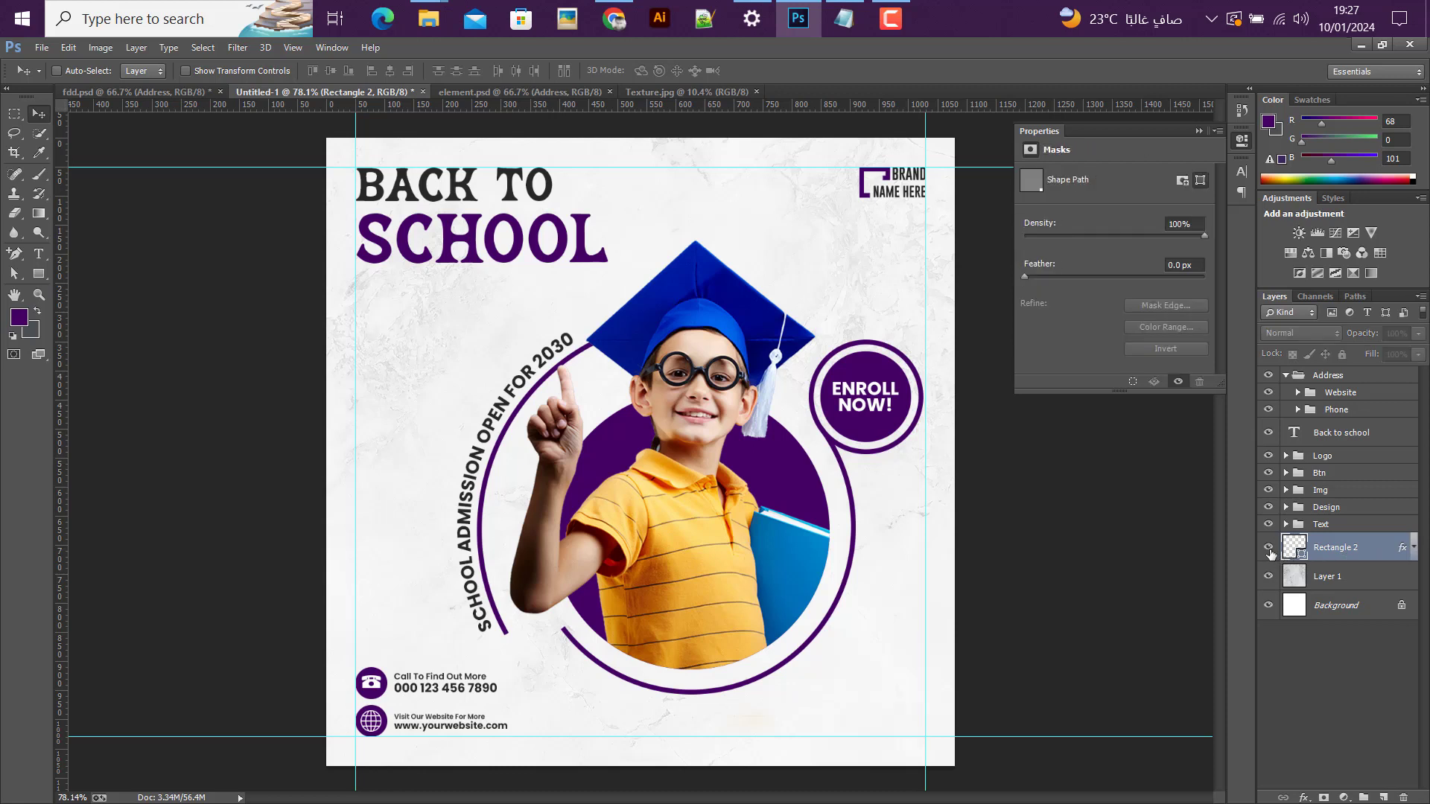
drag(902, 710, 408, 395)
key(ctrl+t)
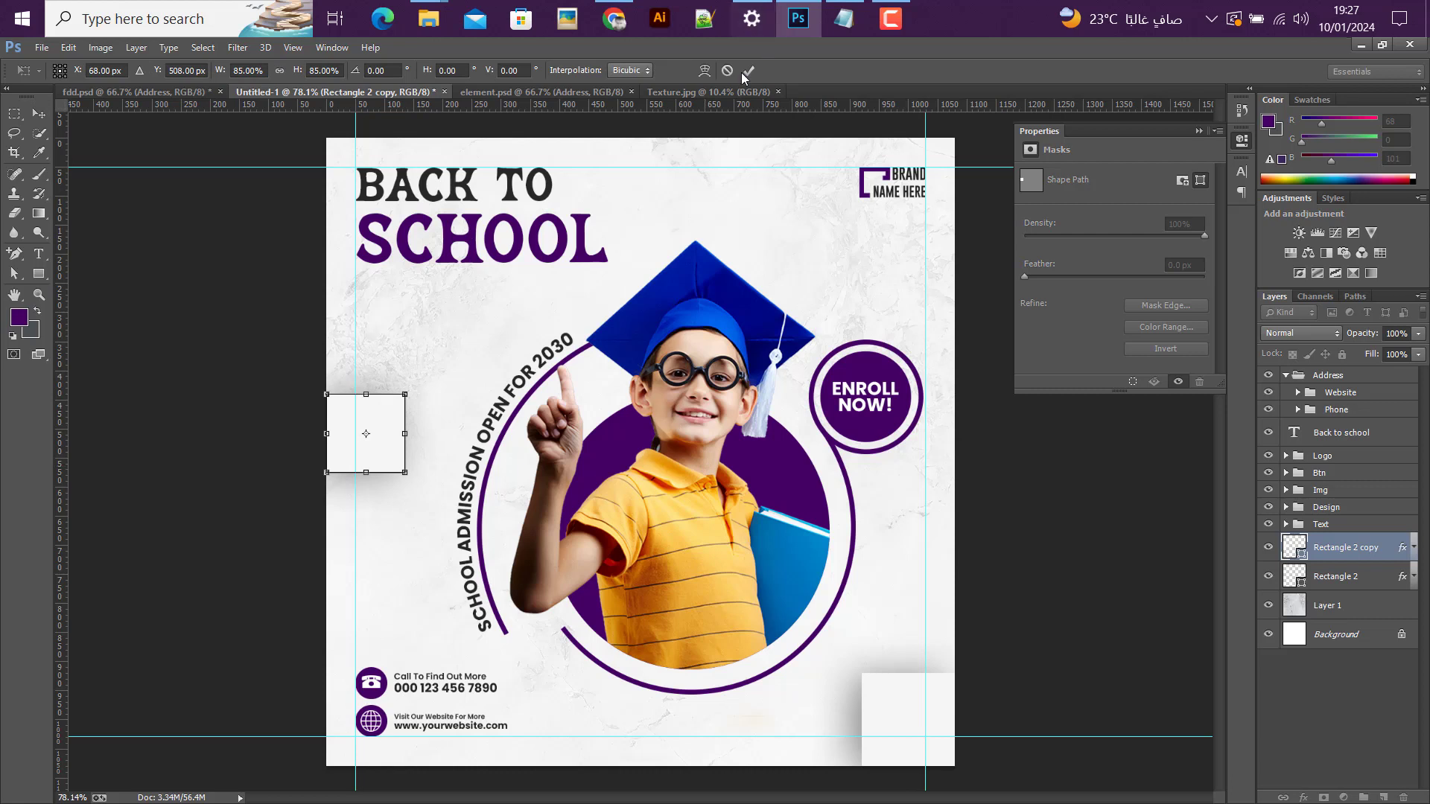
key(Return)
Step: Duplicate the left-edge square into the gap between the heading and the brand logo, and scale the copy to about 55%
drag(376, 451, 777, 234)
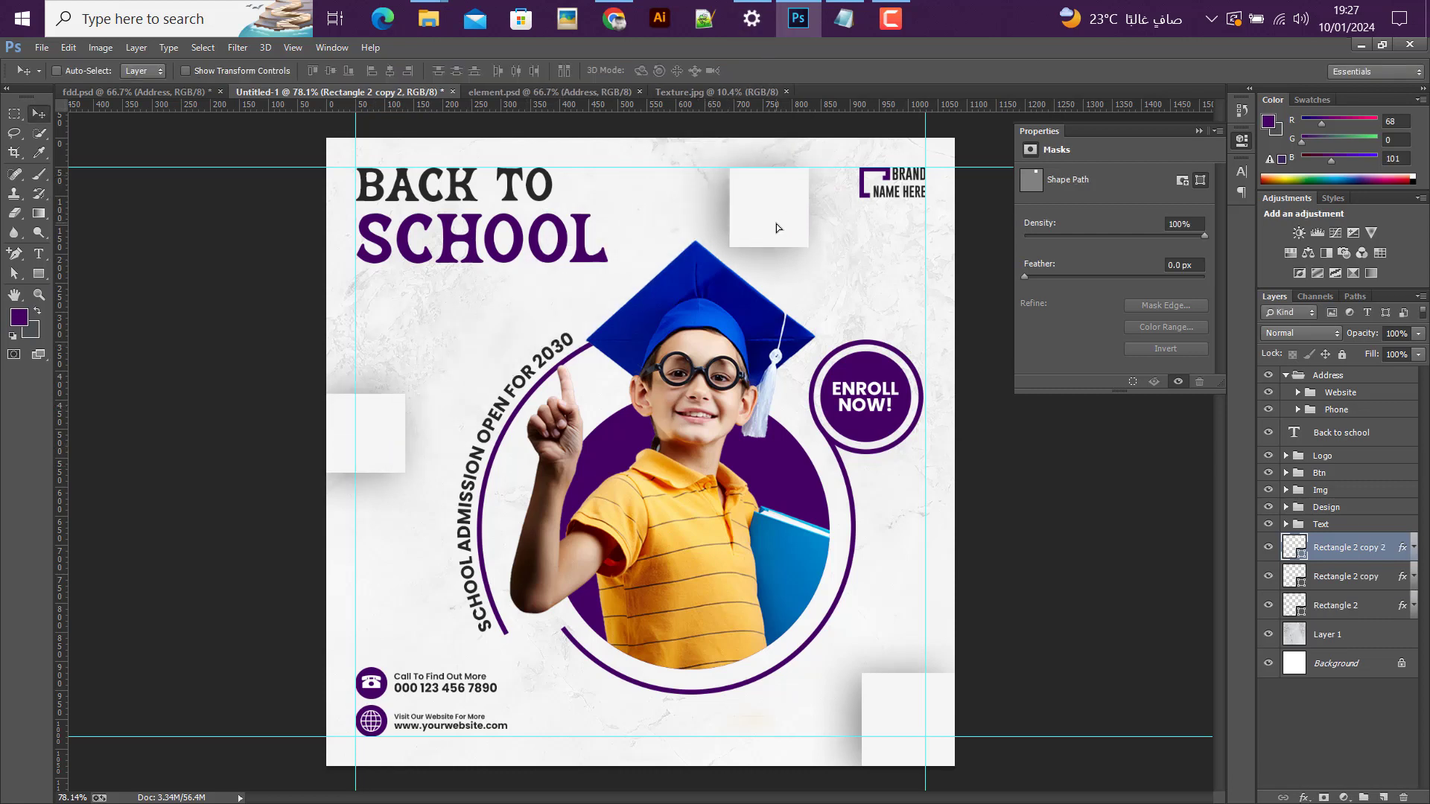
key(ctrl+t)
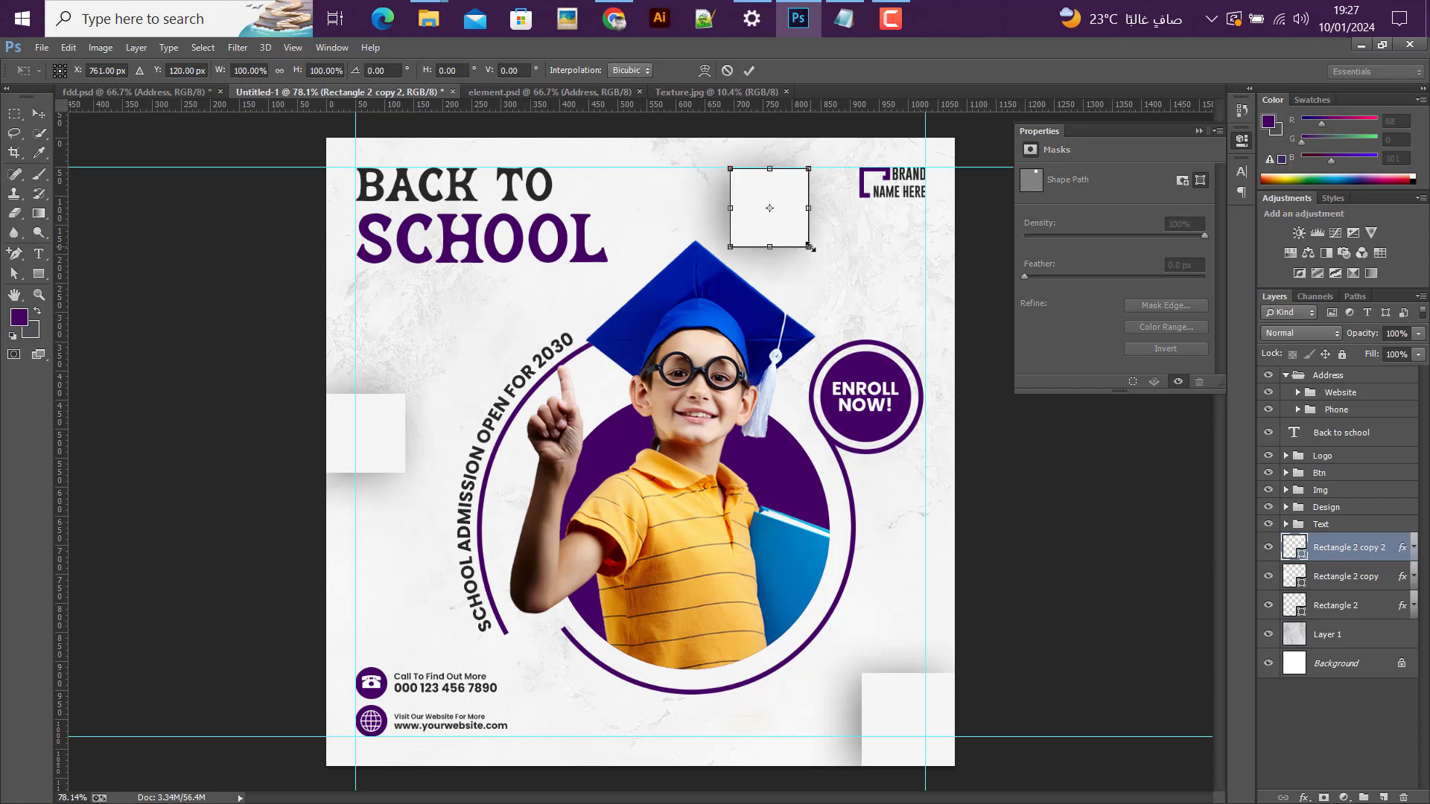
drag(810, 248, 791, 229)
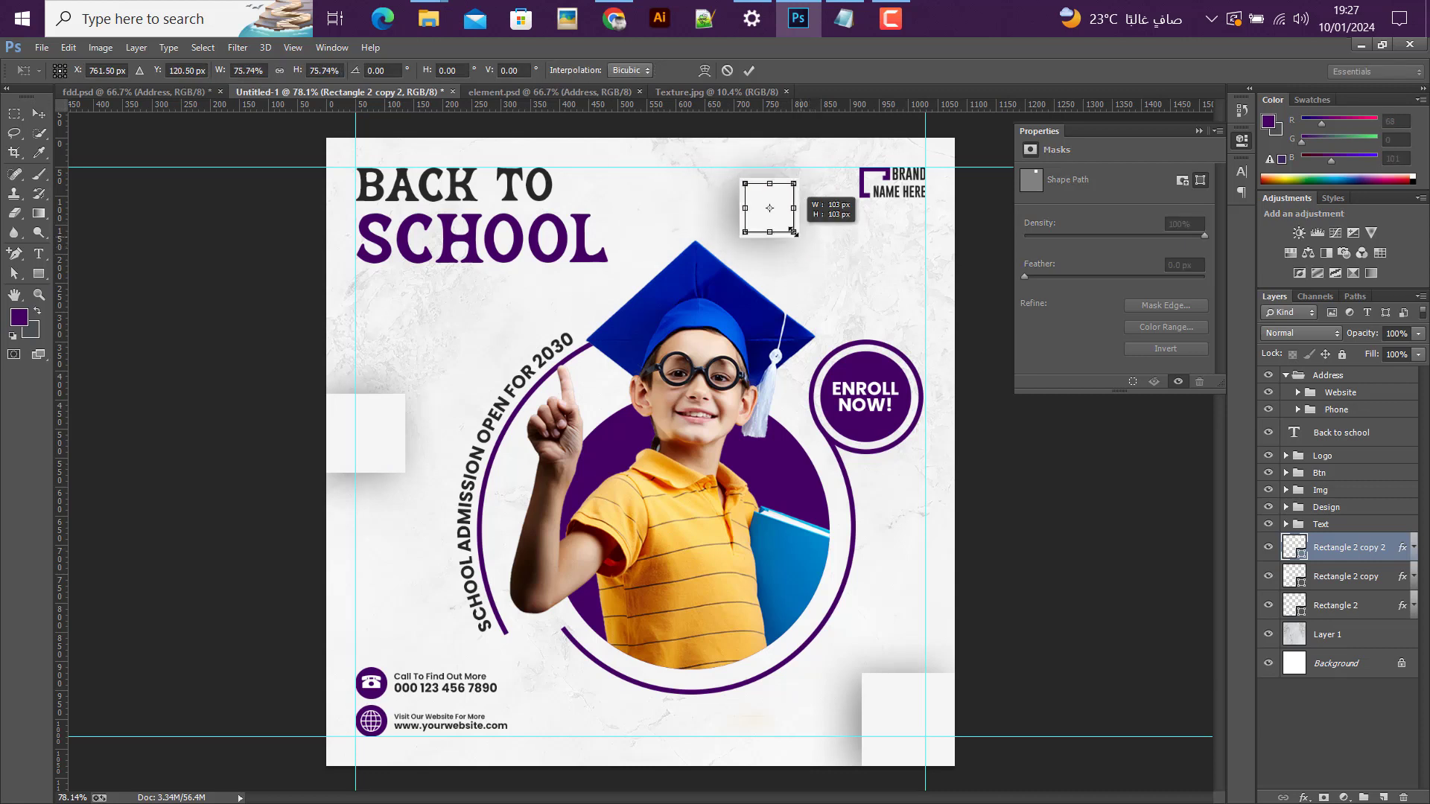
click(749, 70)
Step: Duplicate the small square below the heading, at the post's right edge above the badge, and above the phone details, resizing the copies to vary them
drag(770, 204, 483, 338)
key(ctrl+t)
click(749, 71)
key(ctrl+t)
click(754, 68)
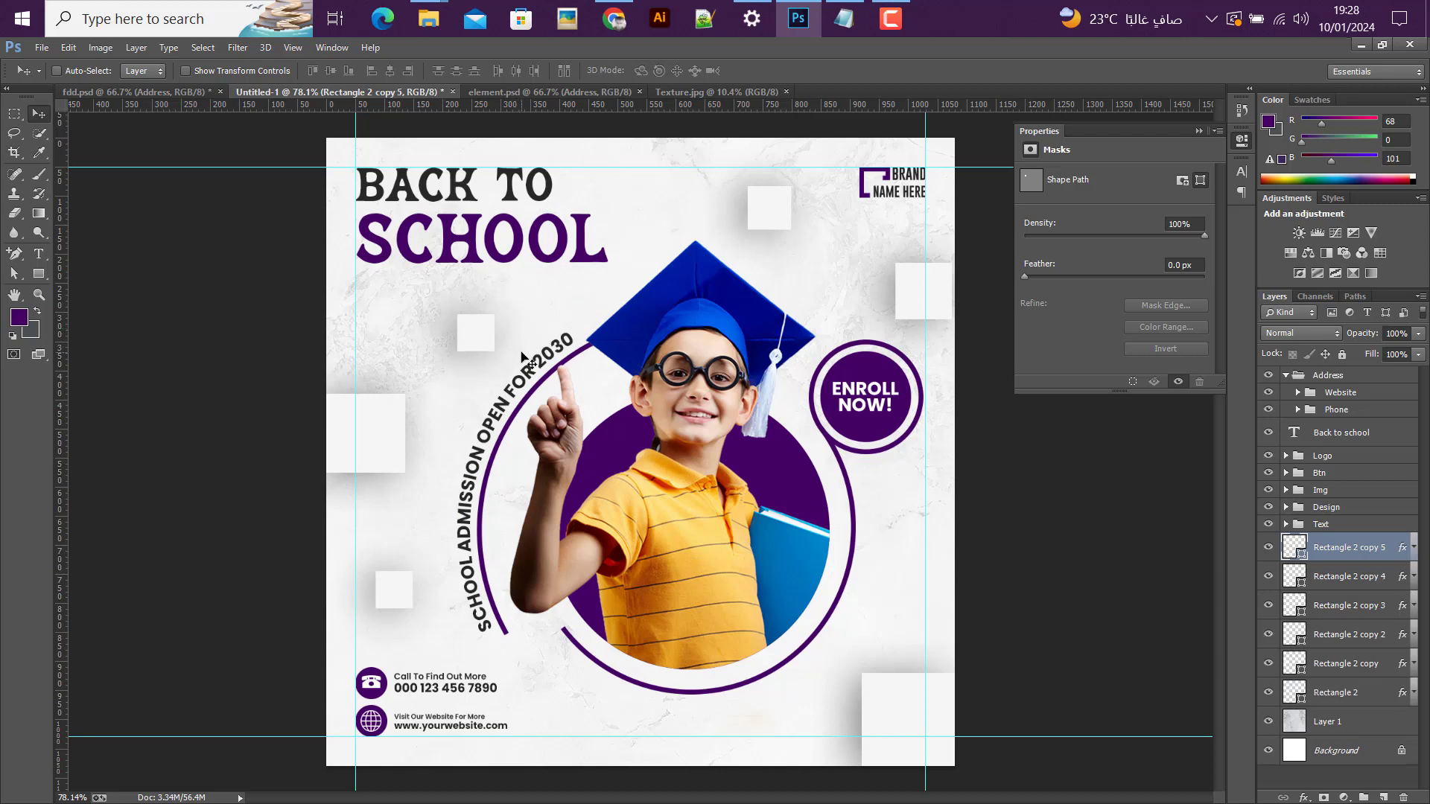
Step: Compare the finished post's shadowed squares and overall layout with the fdd.psd reference
scroll(521, 357, down, 2)
scroll(506, 363, up, 1)
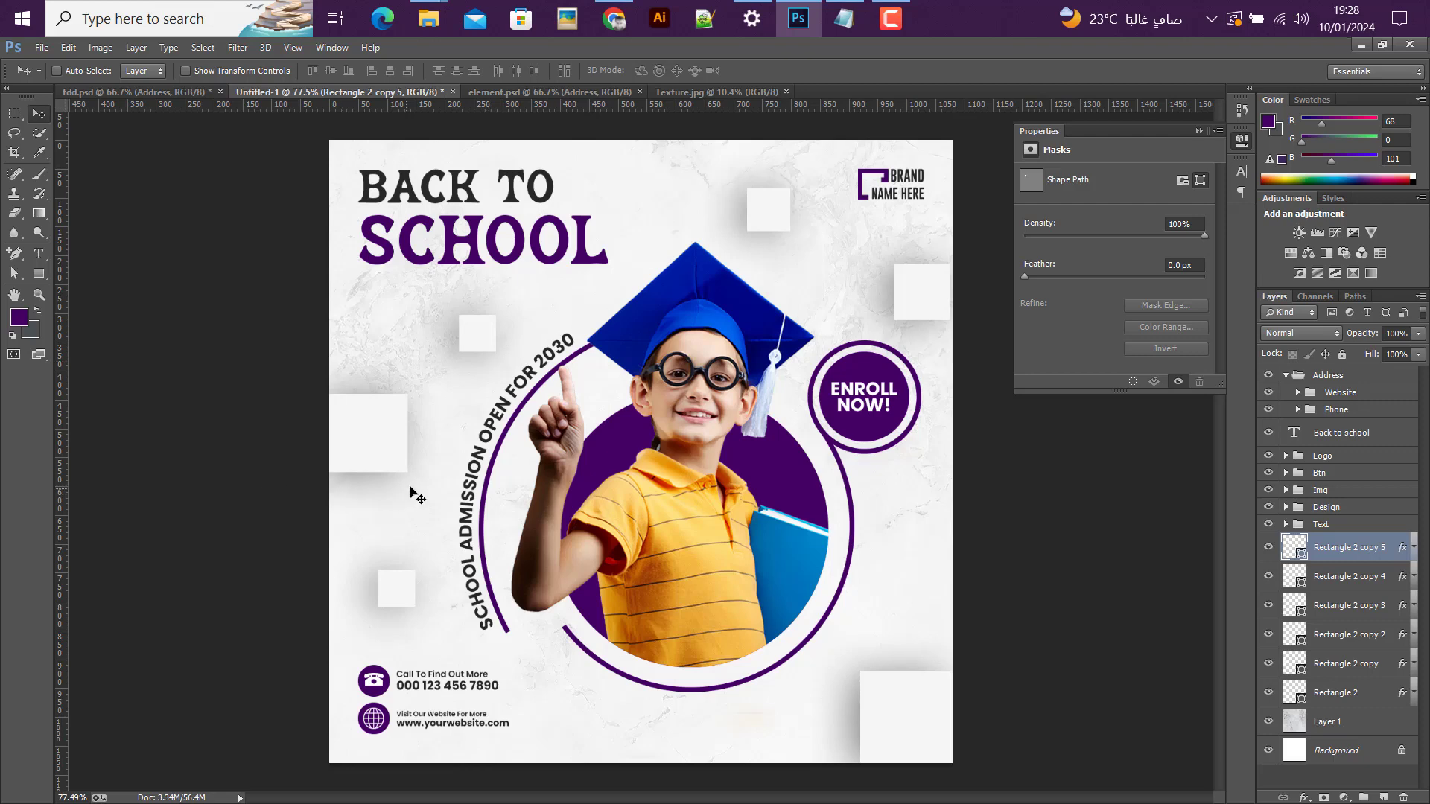
click(146, 92)
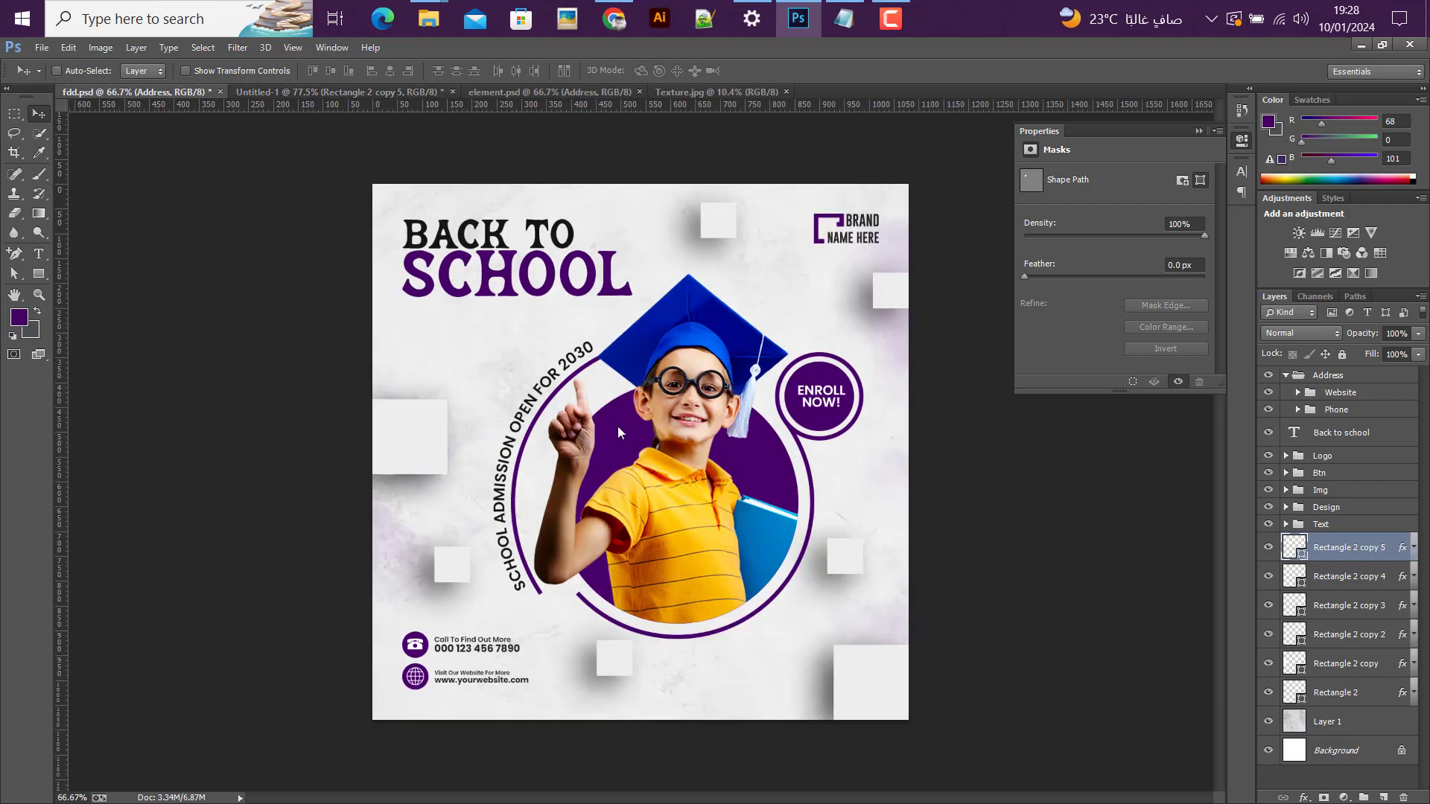
click(321, 91)
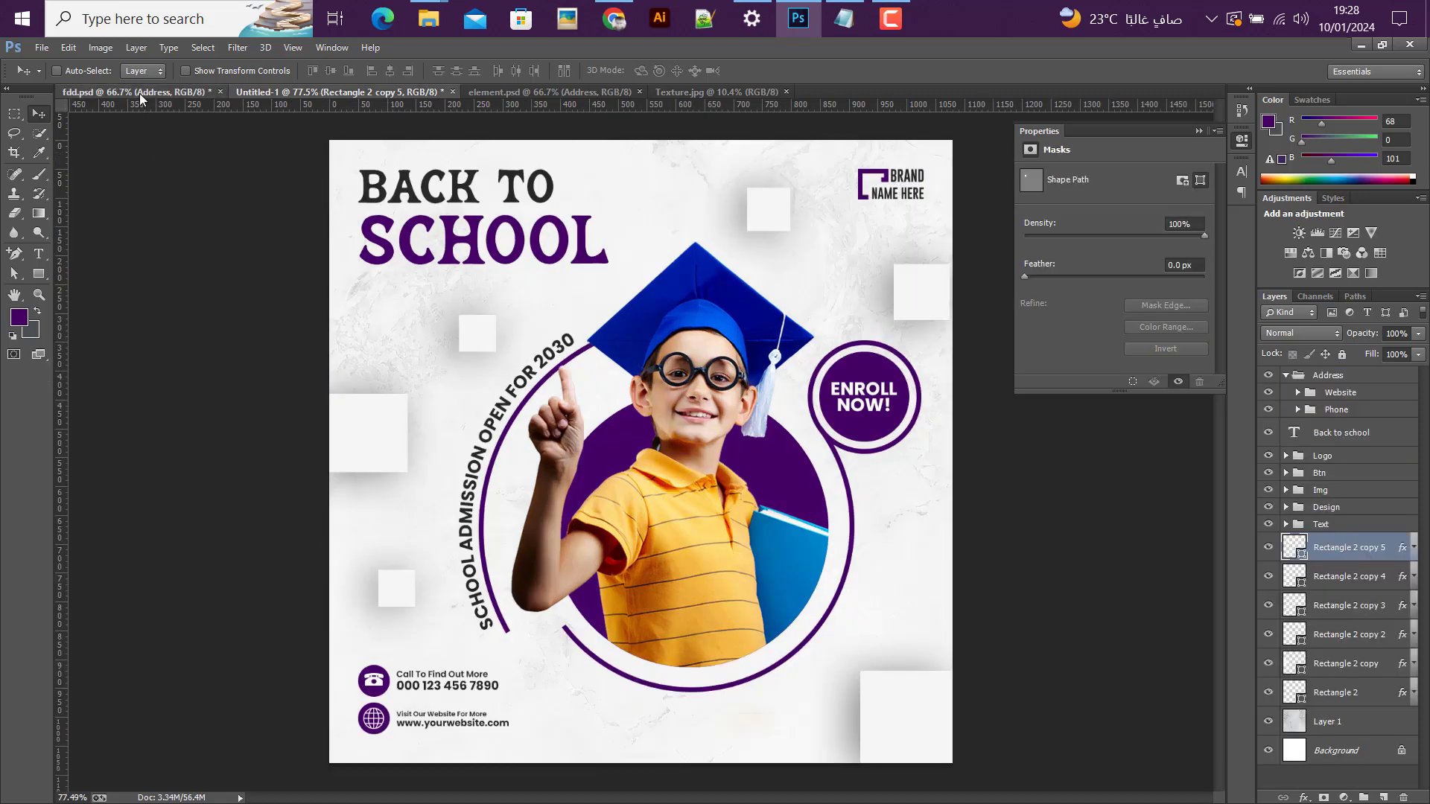
click(140, 92)
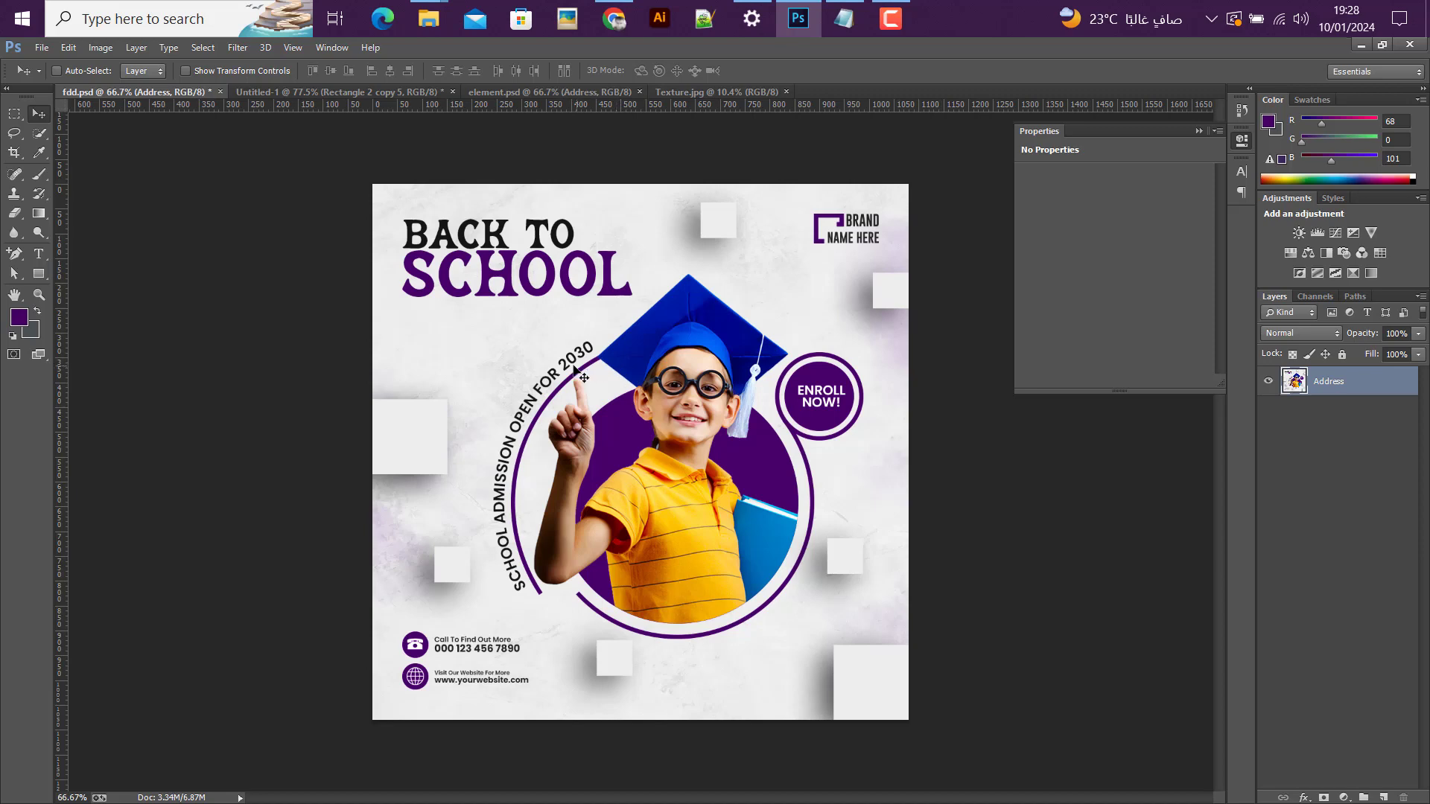
click(310, 93)
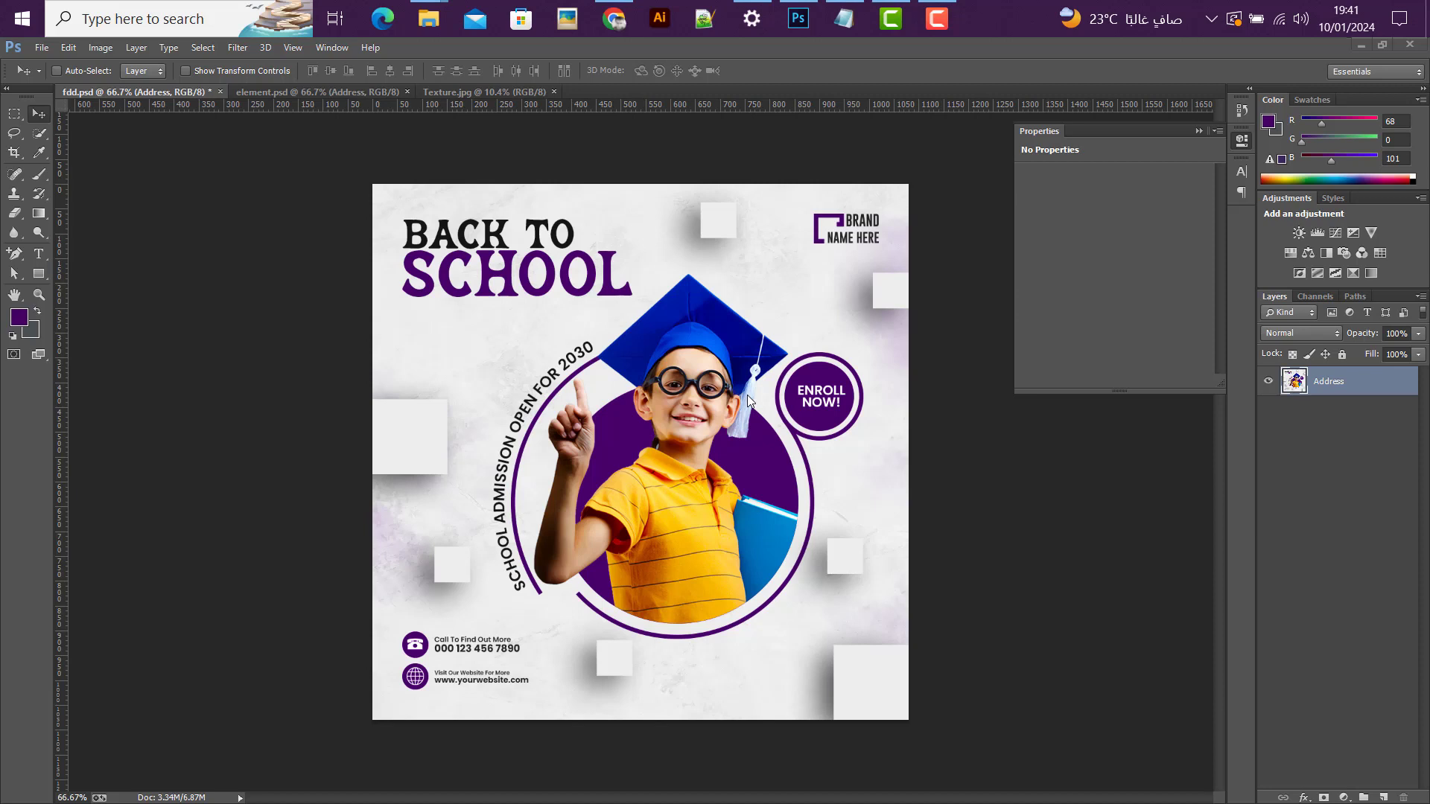
click(936, 20)
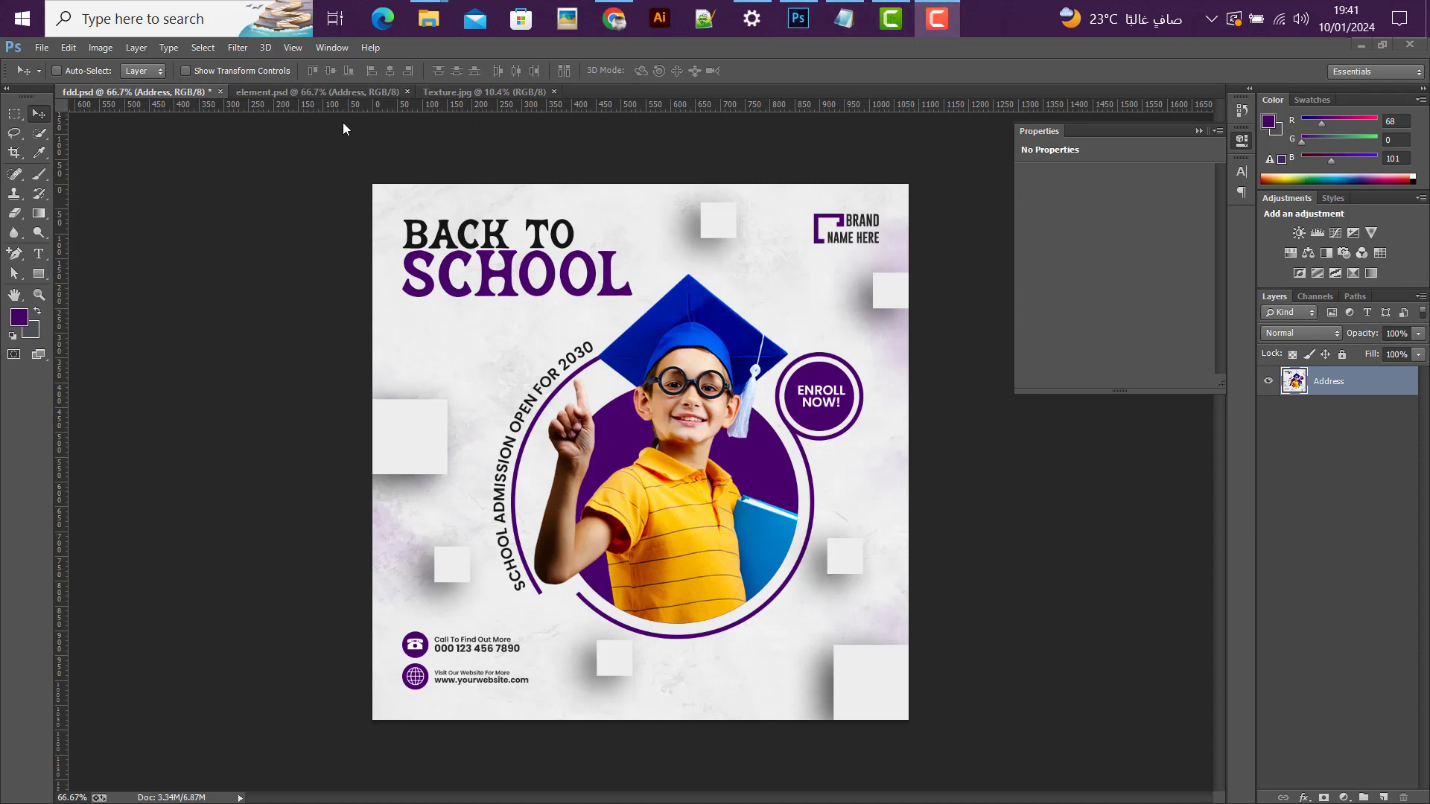